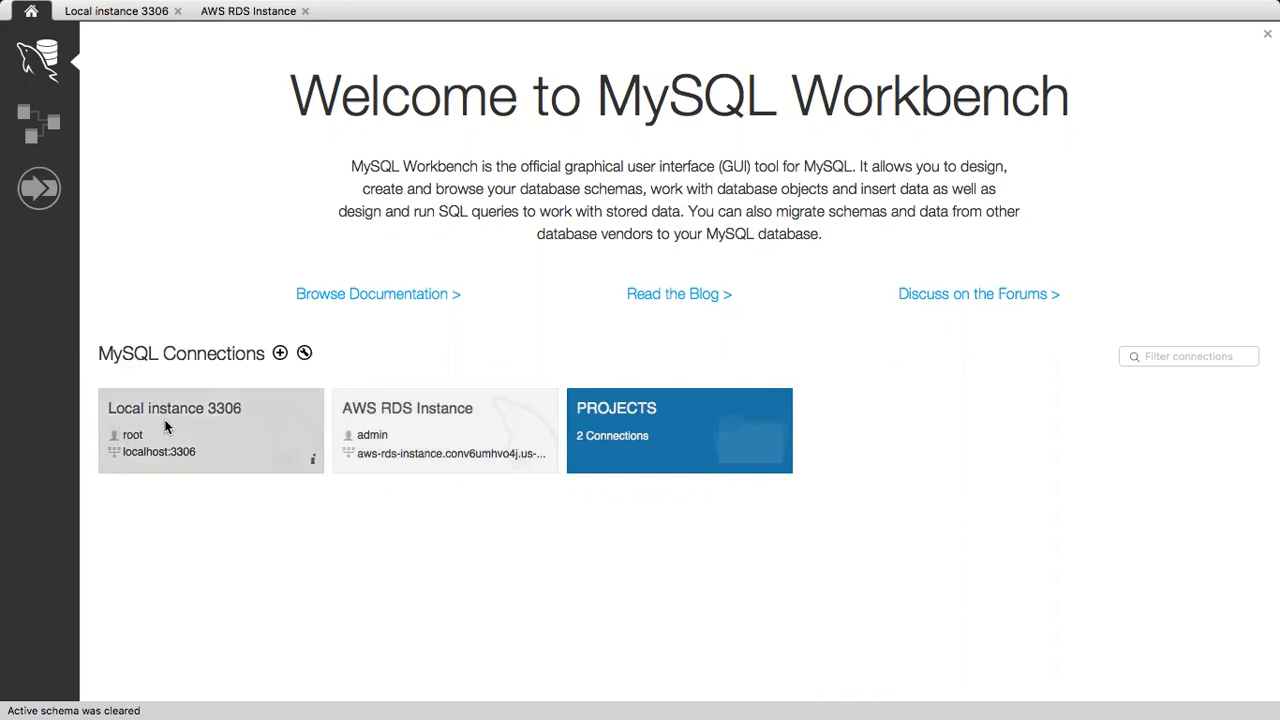
- Open the Local instance 3306 connection and list the tables, stored procedures and functions of the localDb schema
left_click(109, 14)
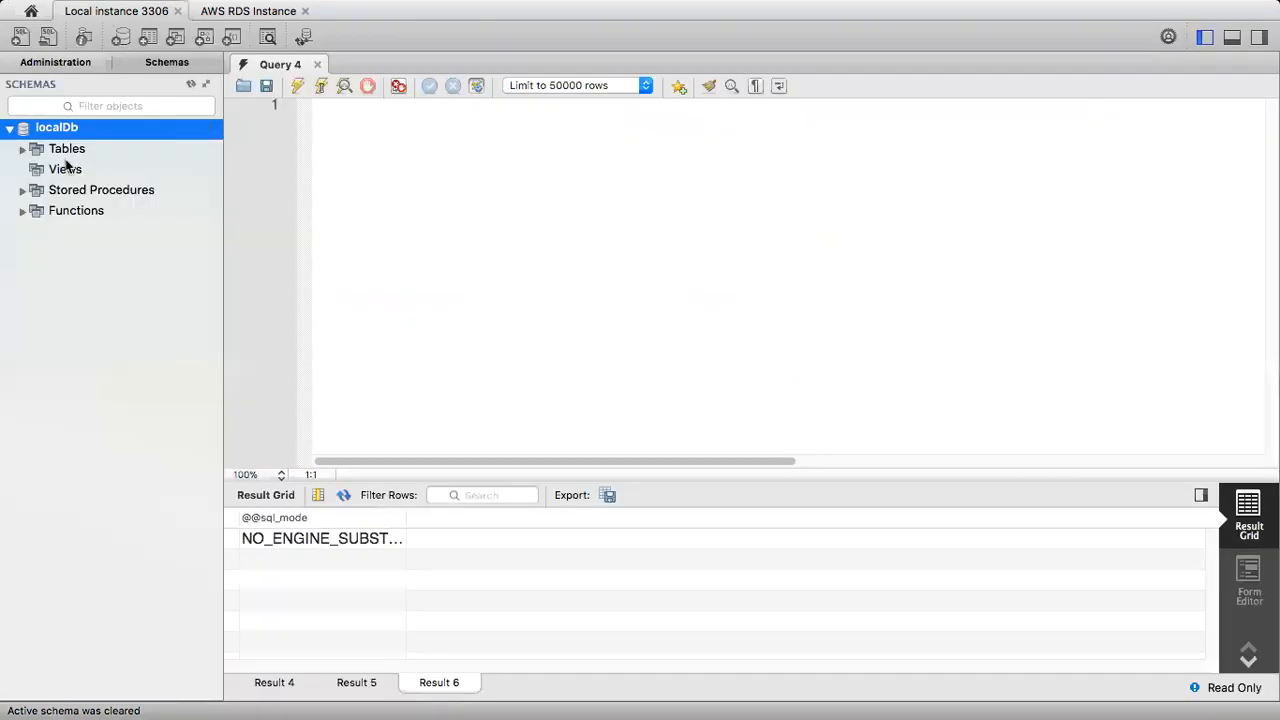
left_click(23, 149)
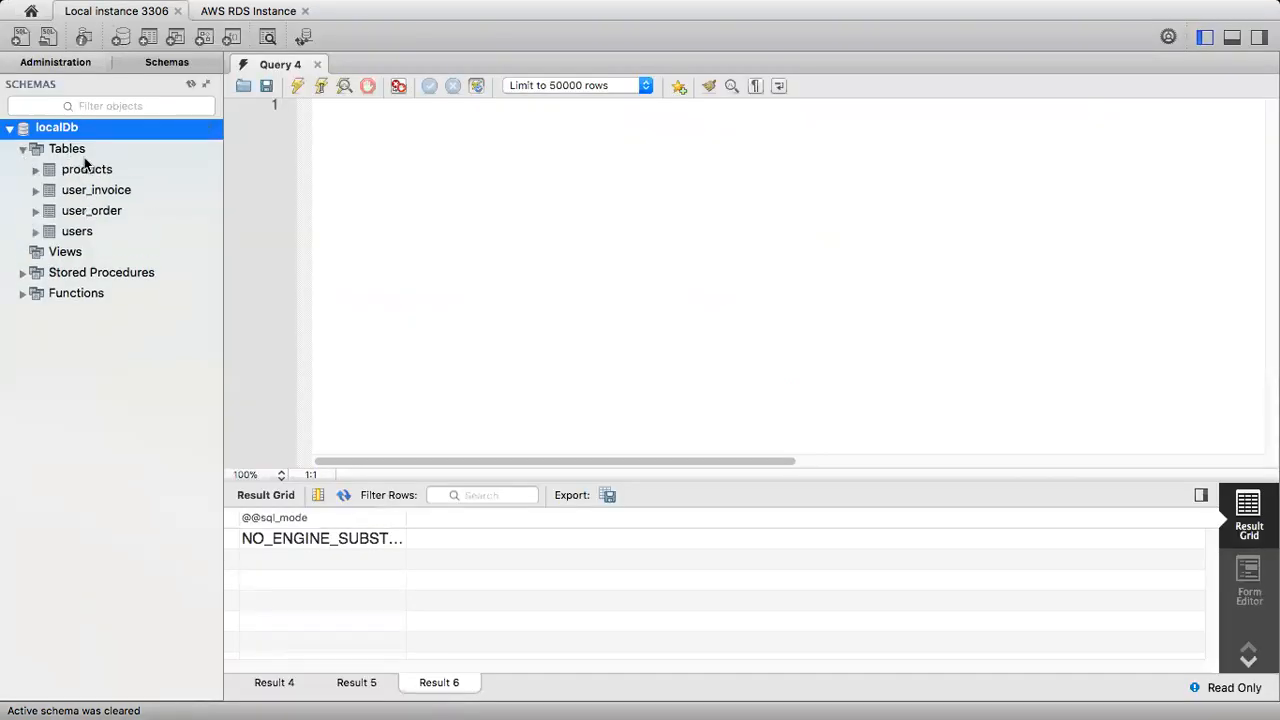
left_click(22, 272)
left_click(23, 397)
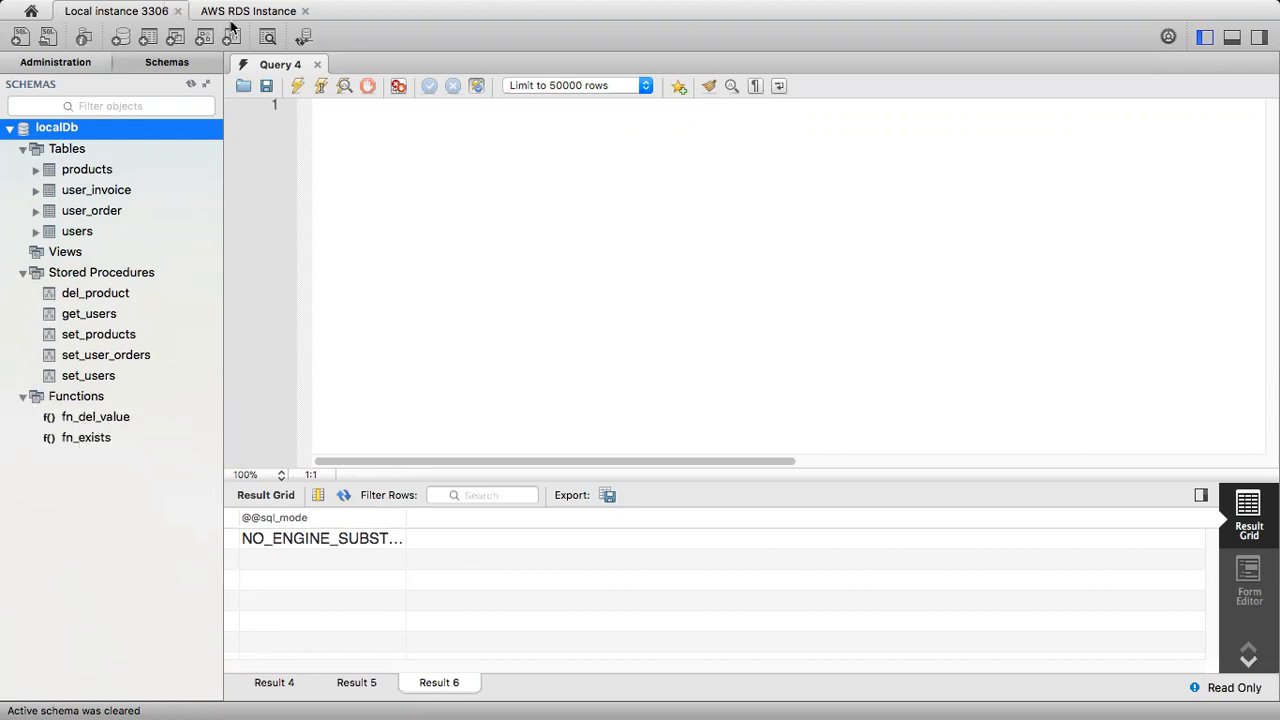
- Compare the schemas on the AWS RDS Instance connection with those on Local instance 3306
left_click(33, 11)
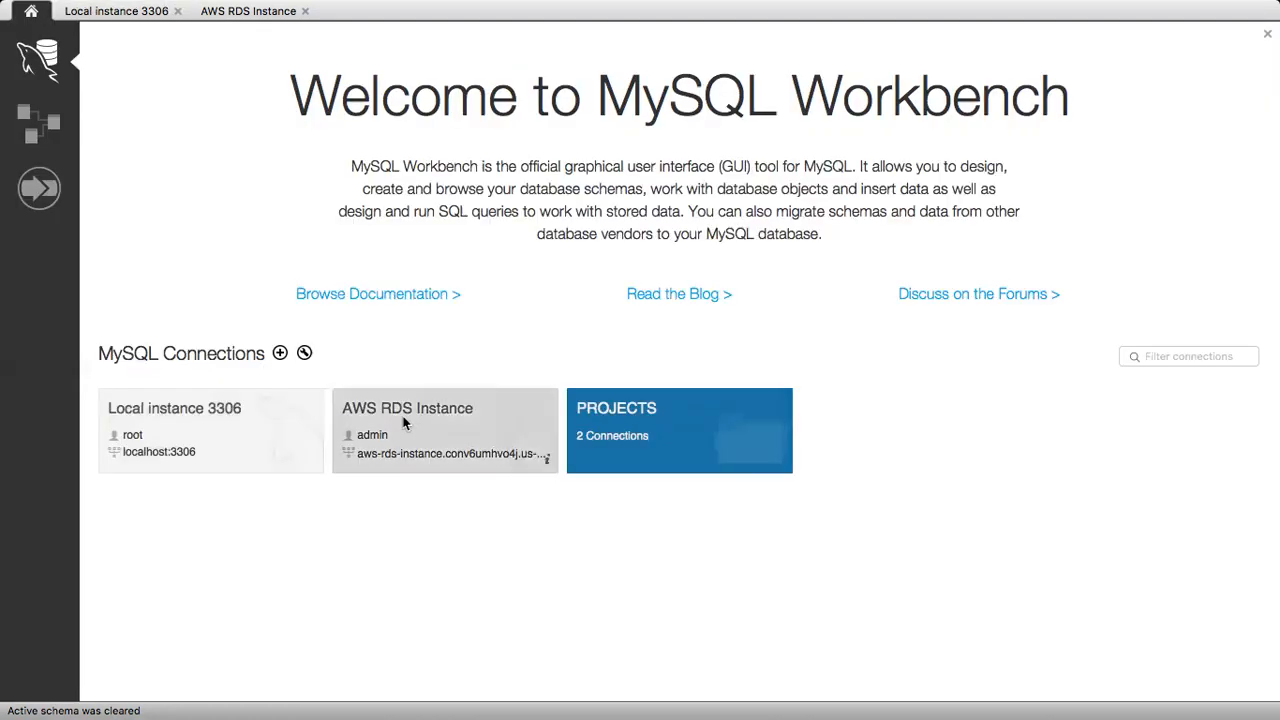
left_click(252, 14)
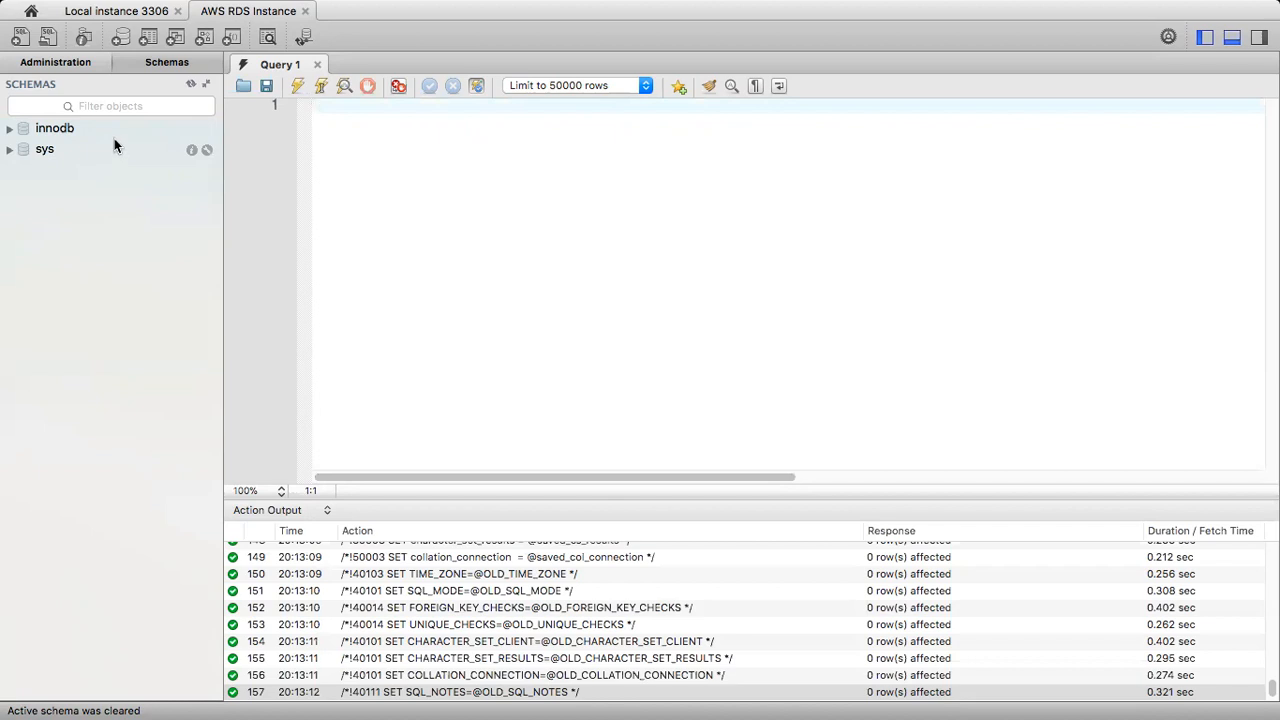
left_click(116, 12)
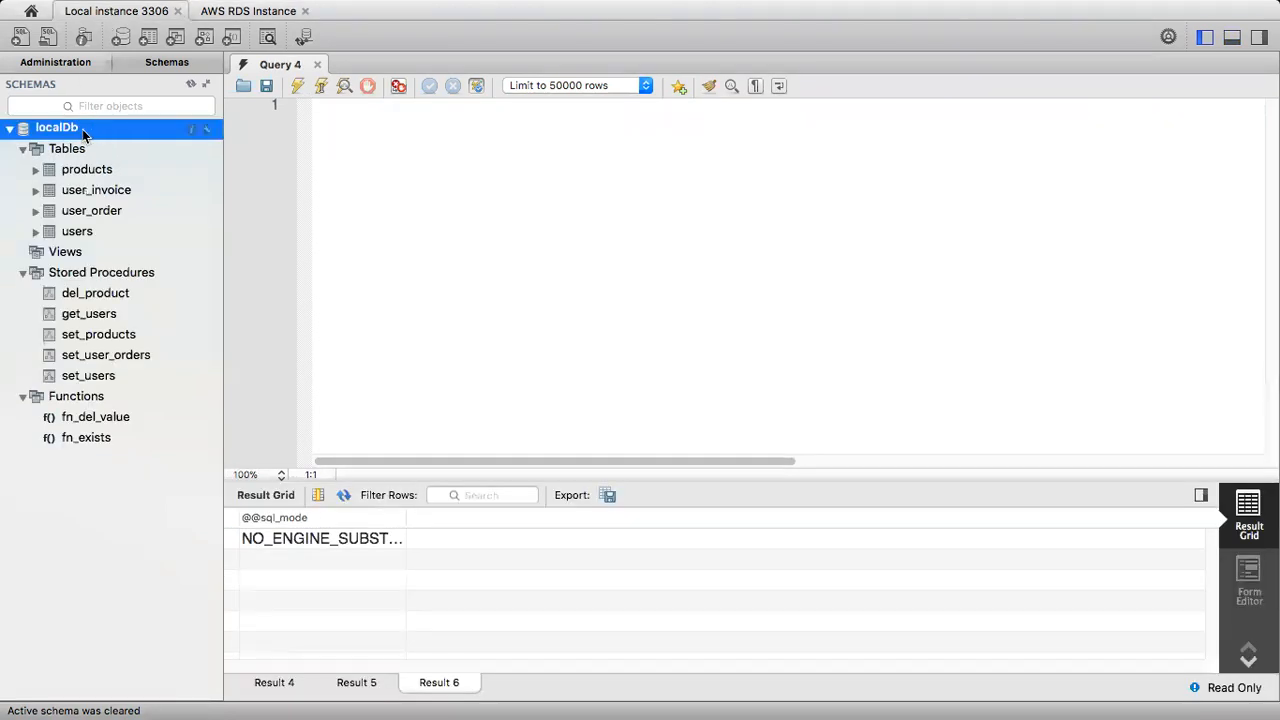
left_click(232, 12)
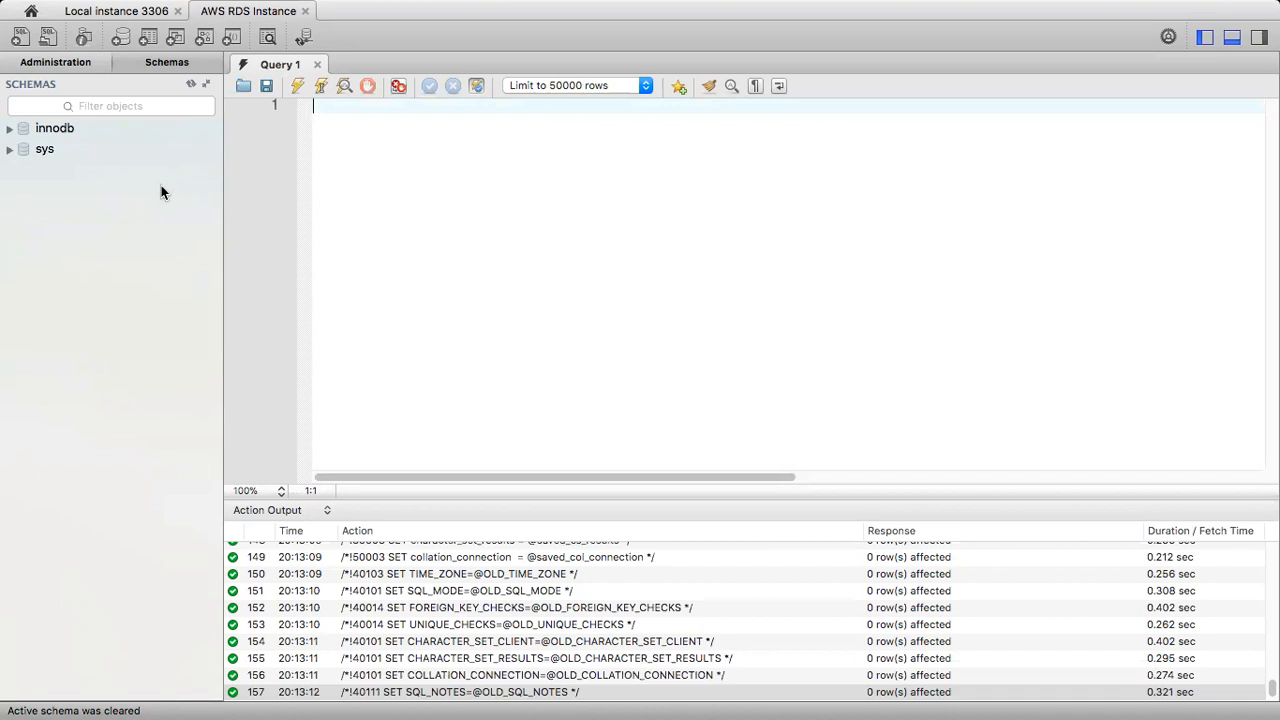
- Set up a data export on Local instance 3306 for the localDb schema, including the create schema statement
left_click(86, 13)
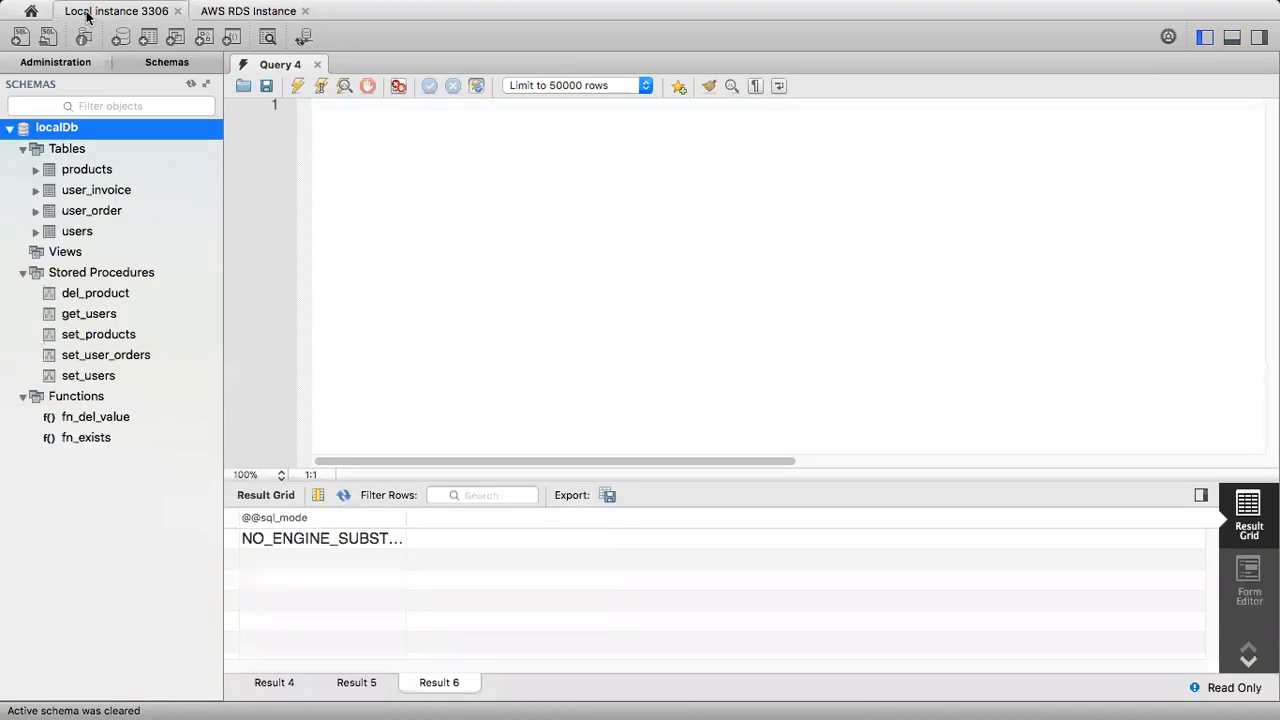
left_click(48, 64)
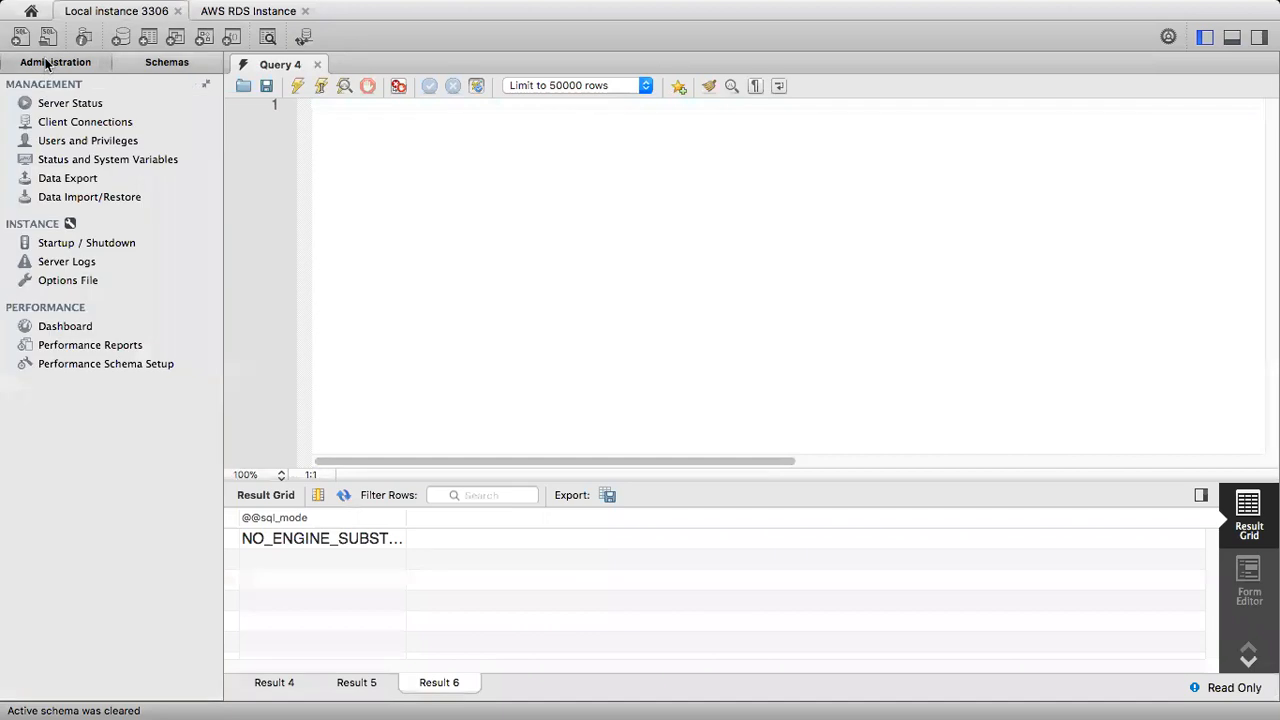
left_click(56, 178)
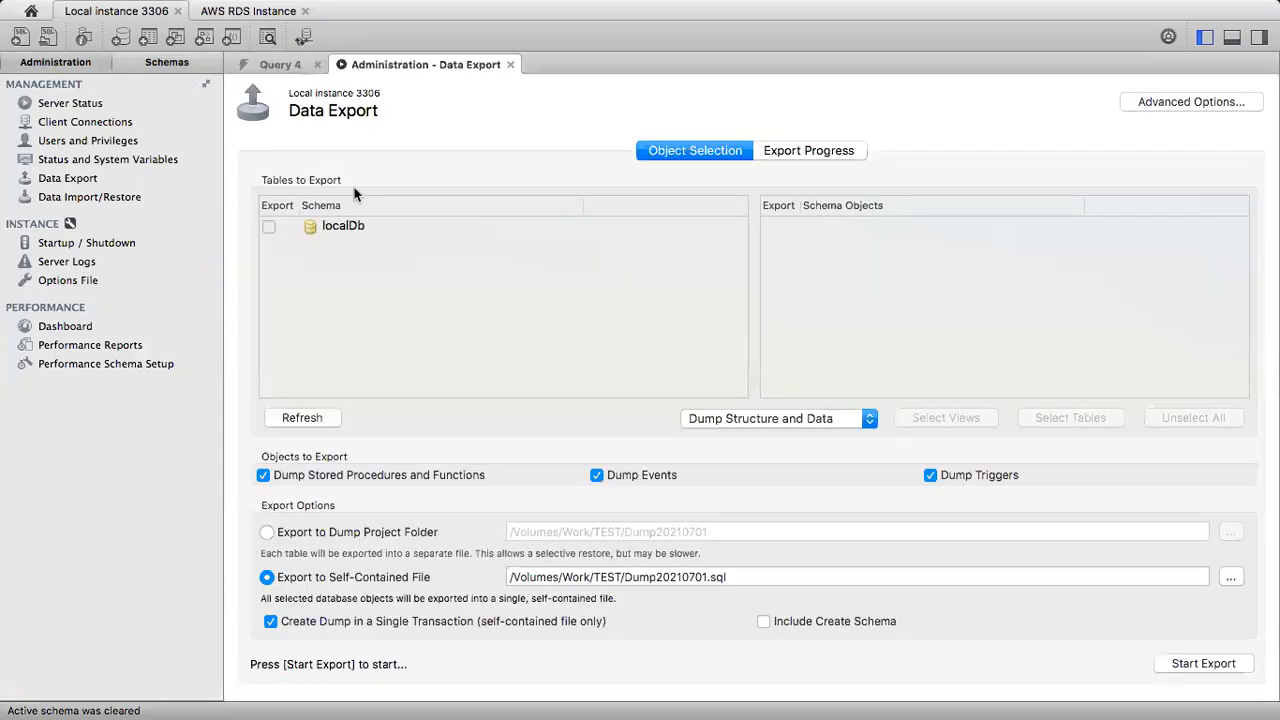
left_click(268, 227)
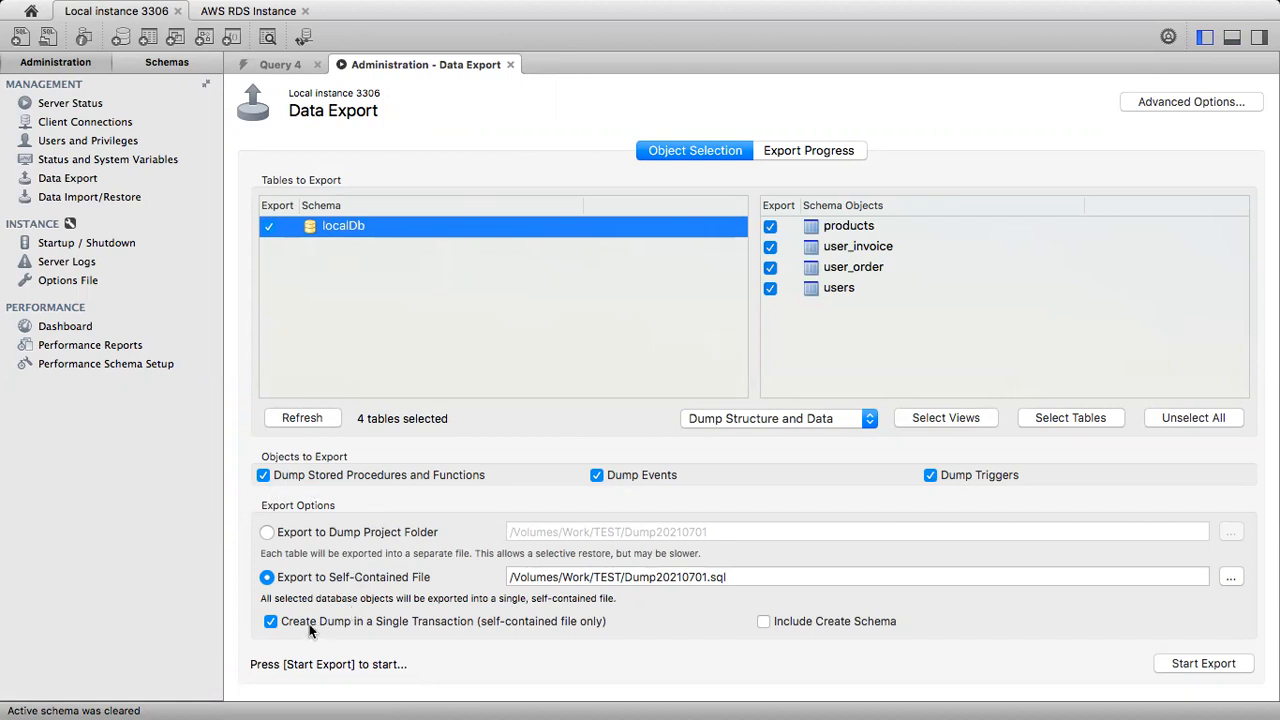
left_click(808, 622)
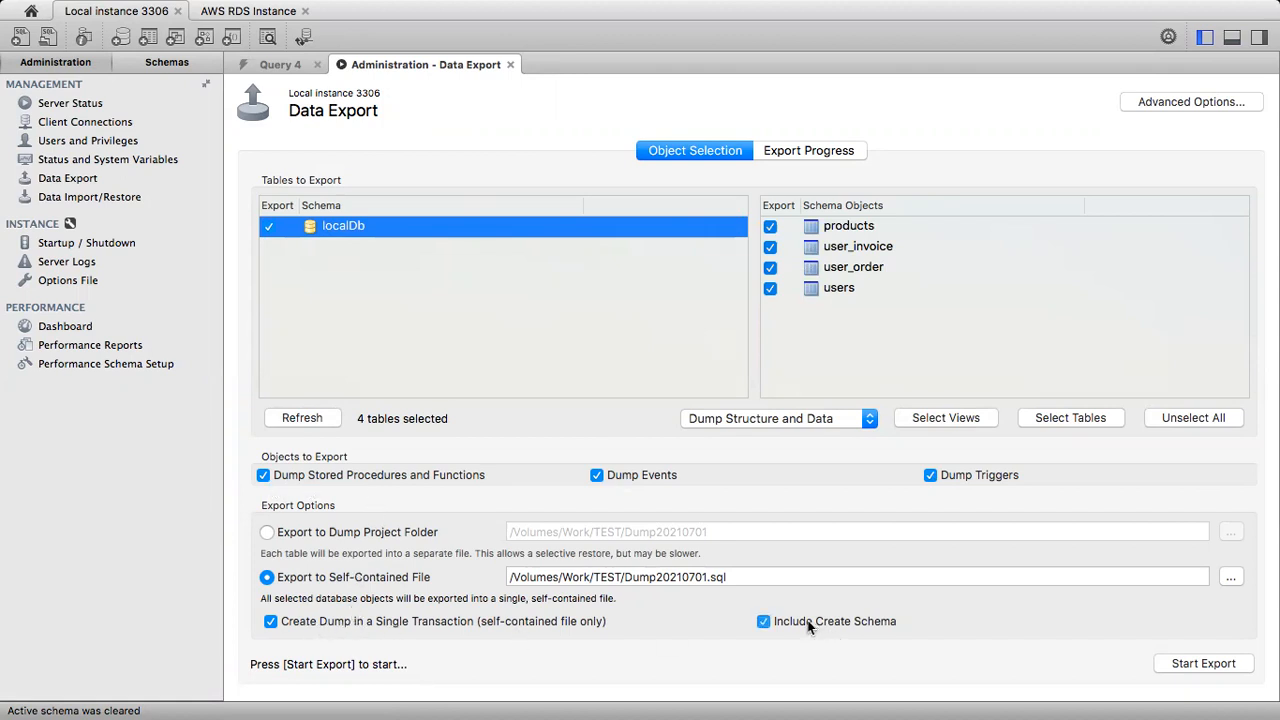
- Set the self-contained export file to localDb.sql in the TEST folder and run the export
left_click(1229, 578)
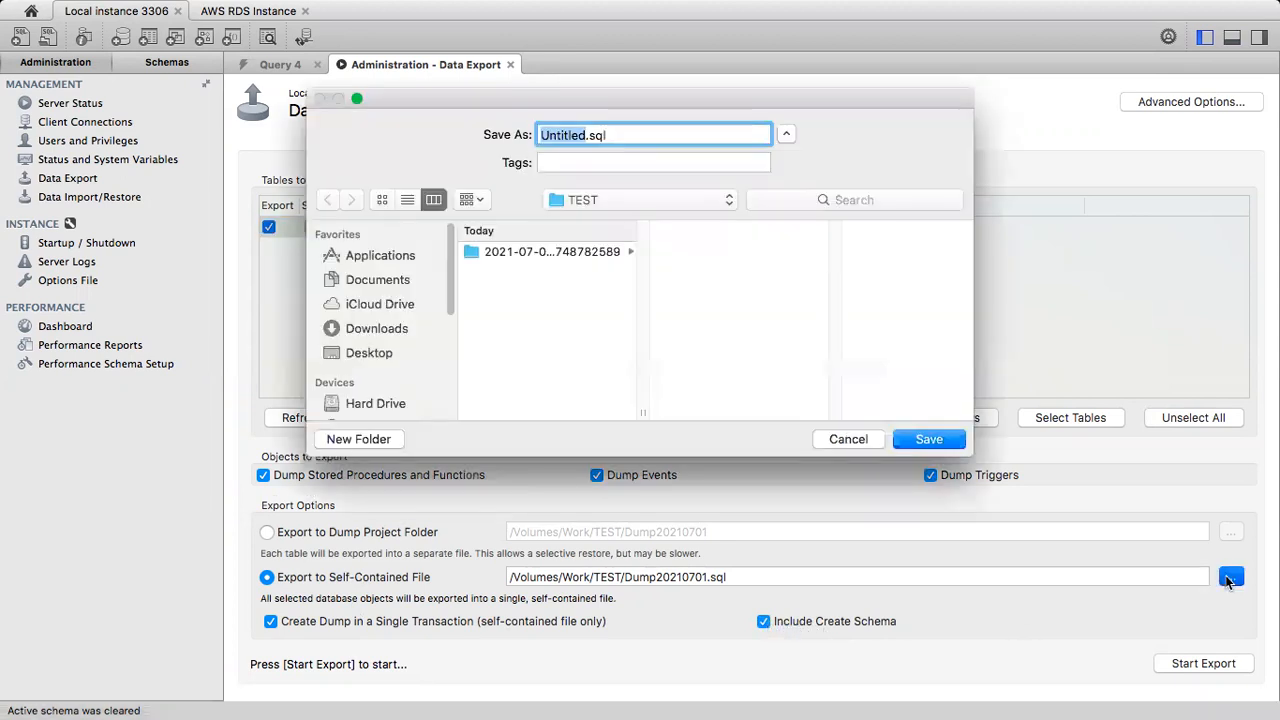
type("localDb")
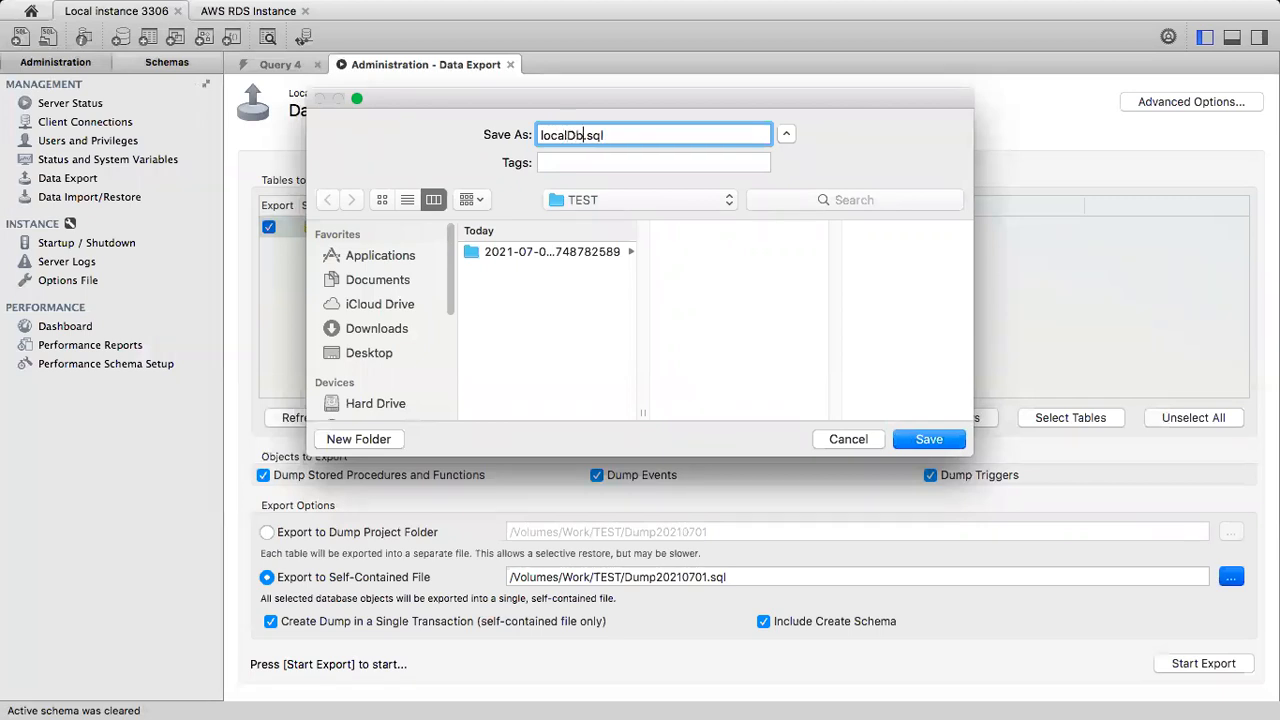
left_click(926, 441)
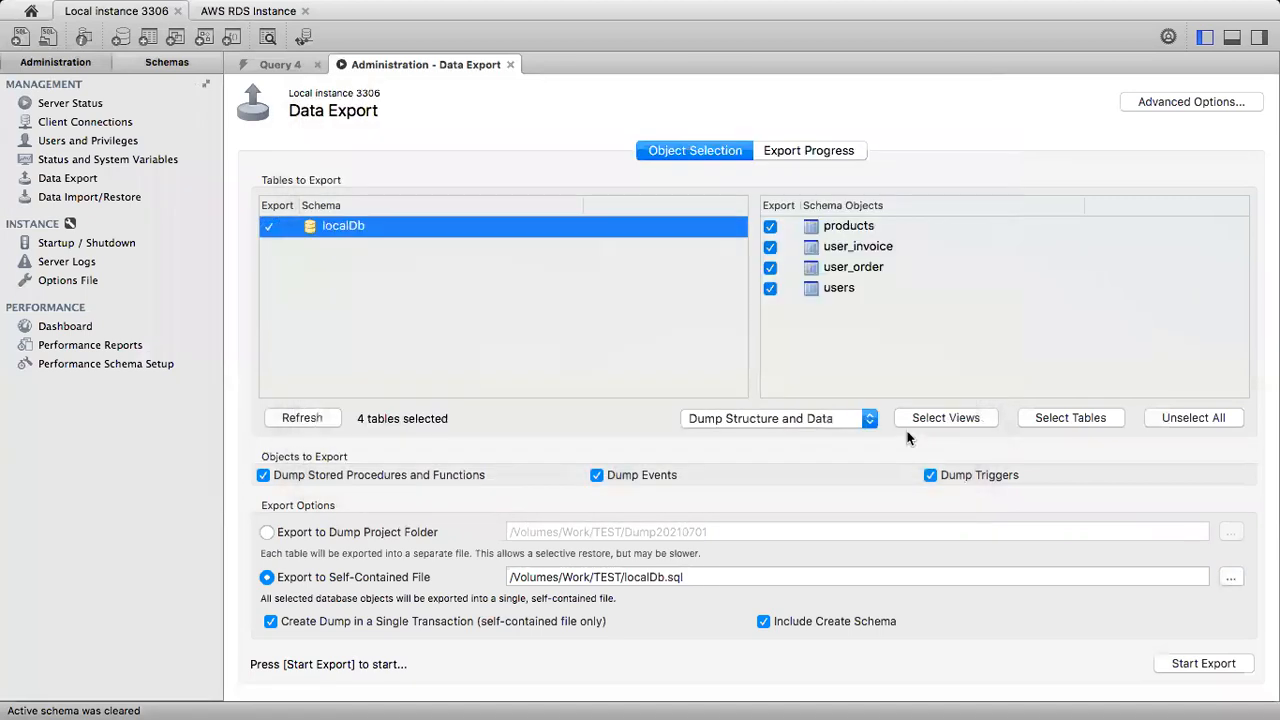
left_click(1182, 663)
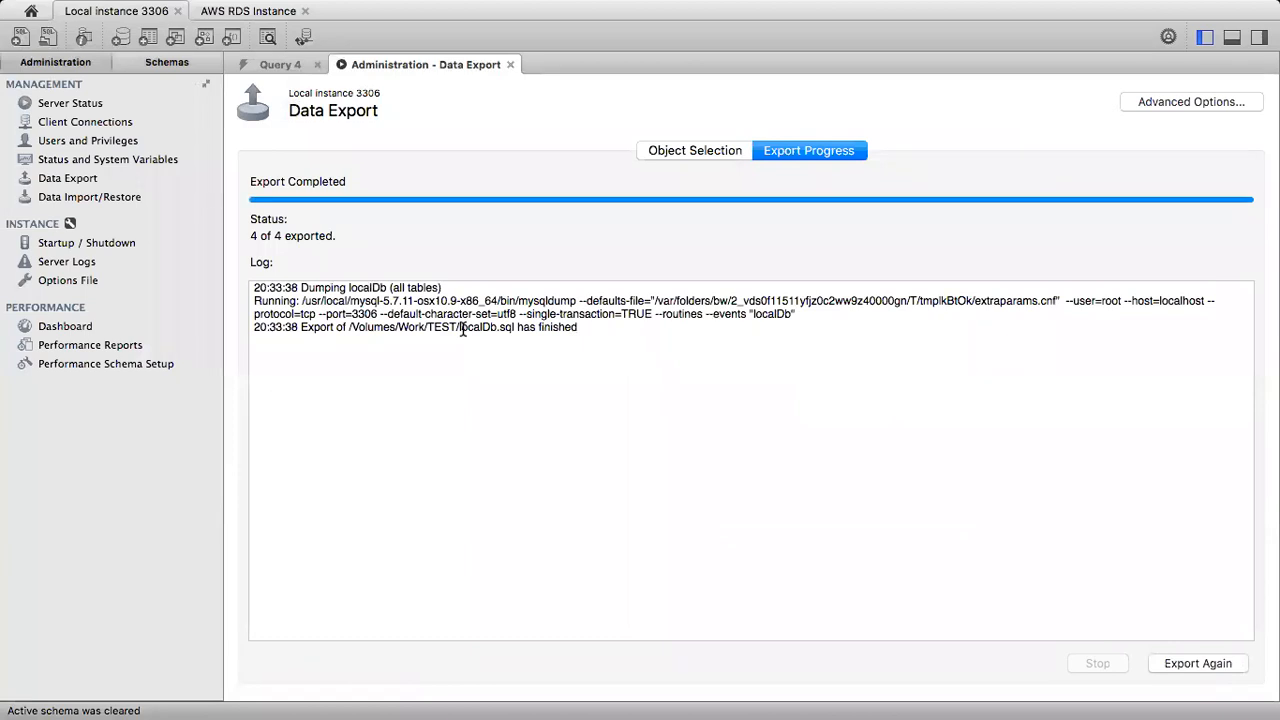
- Switch to Finder and open localDb.sql from the TEST folder in TextEdit
mouse_move(8, 205)
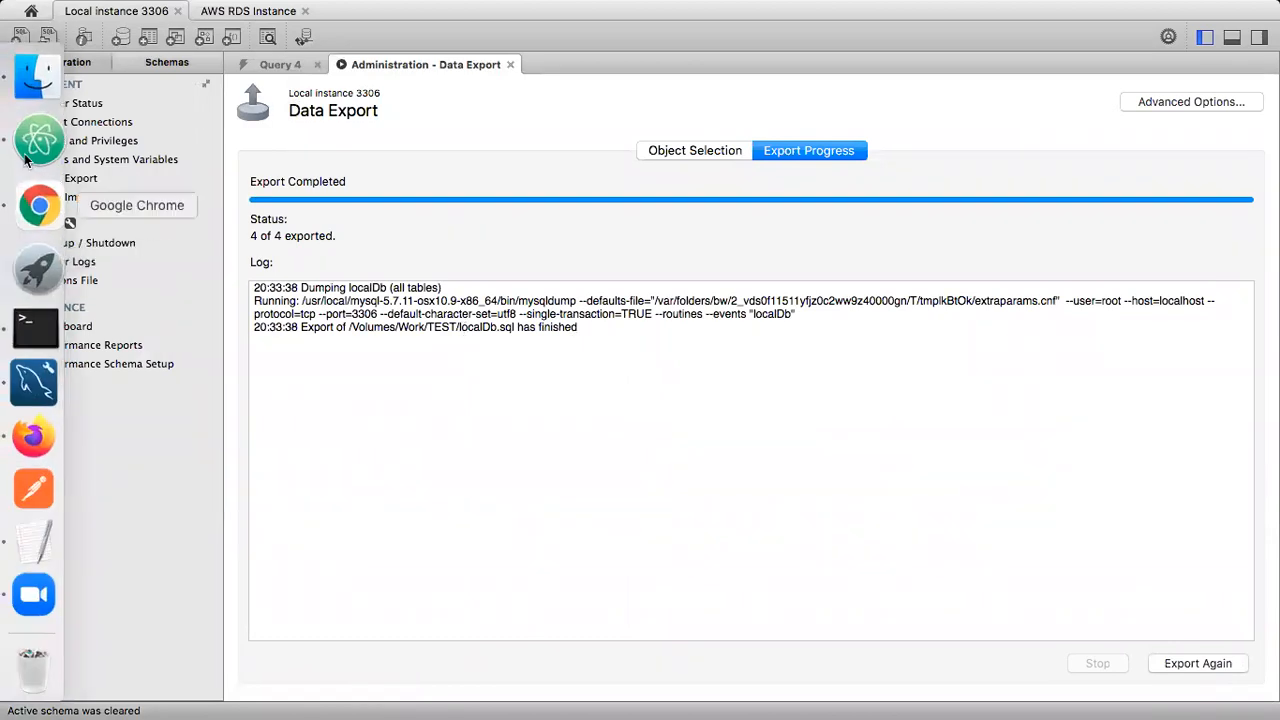
left_click(33, 95)
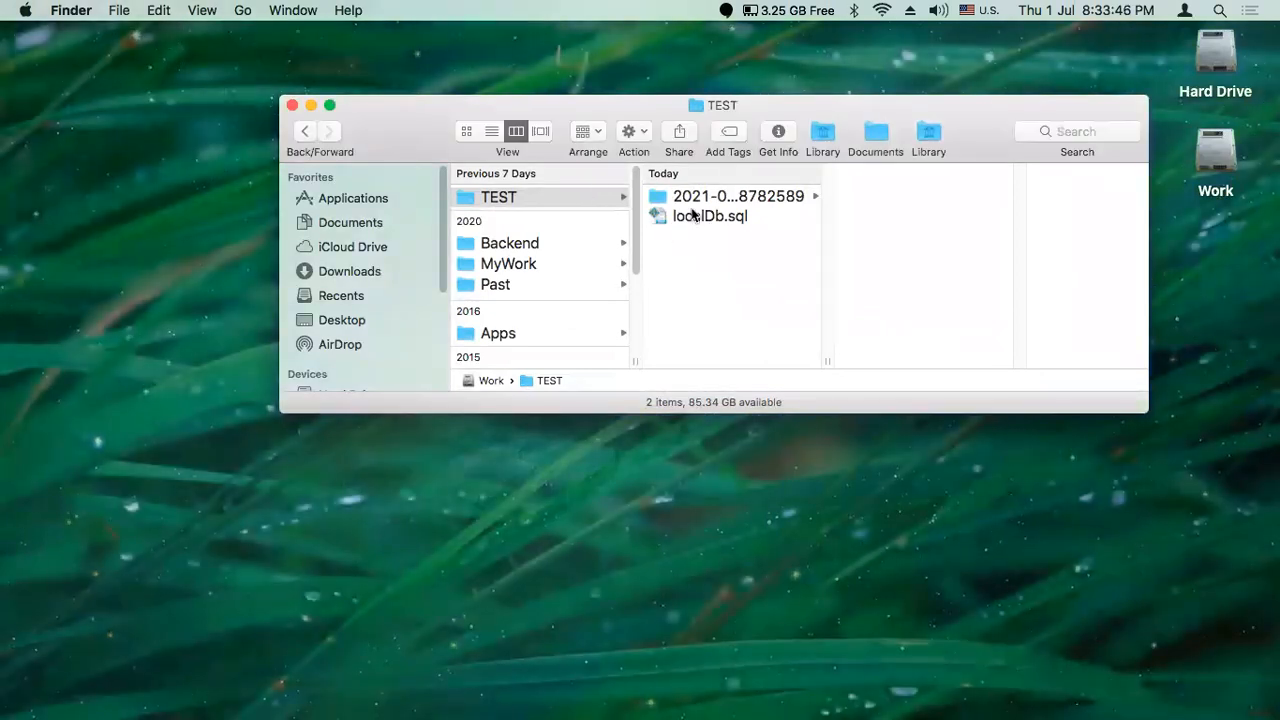
left_click(693, 215)
right_click(689, 213)
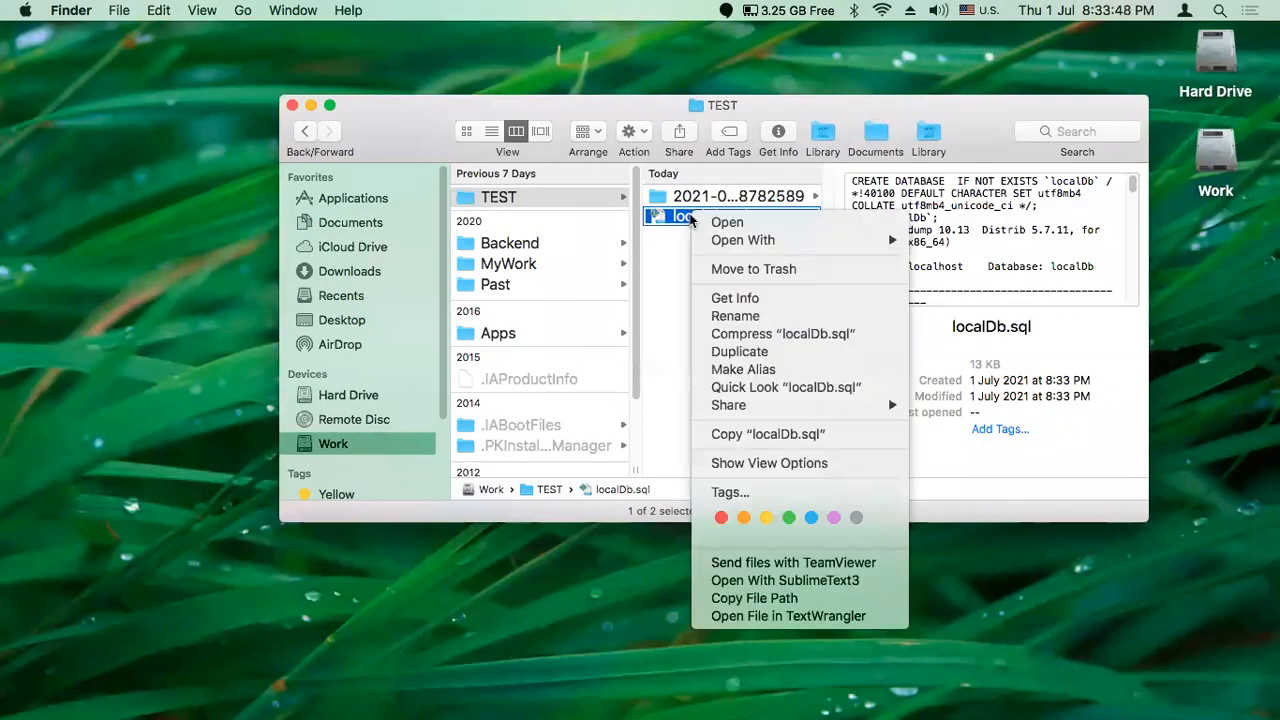
mouse_move(767, 247)
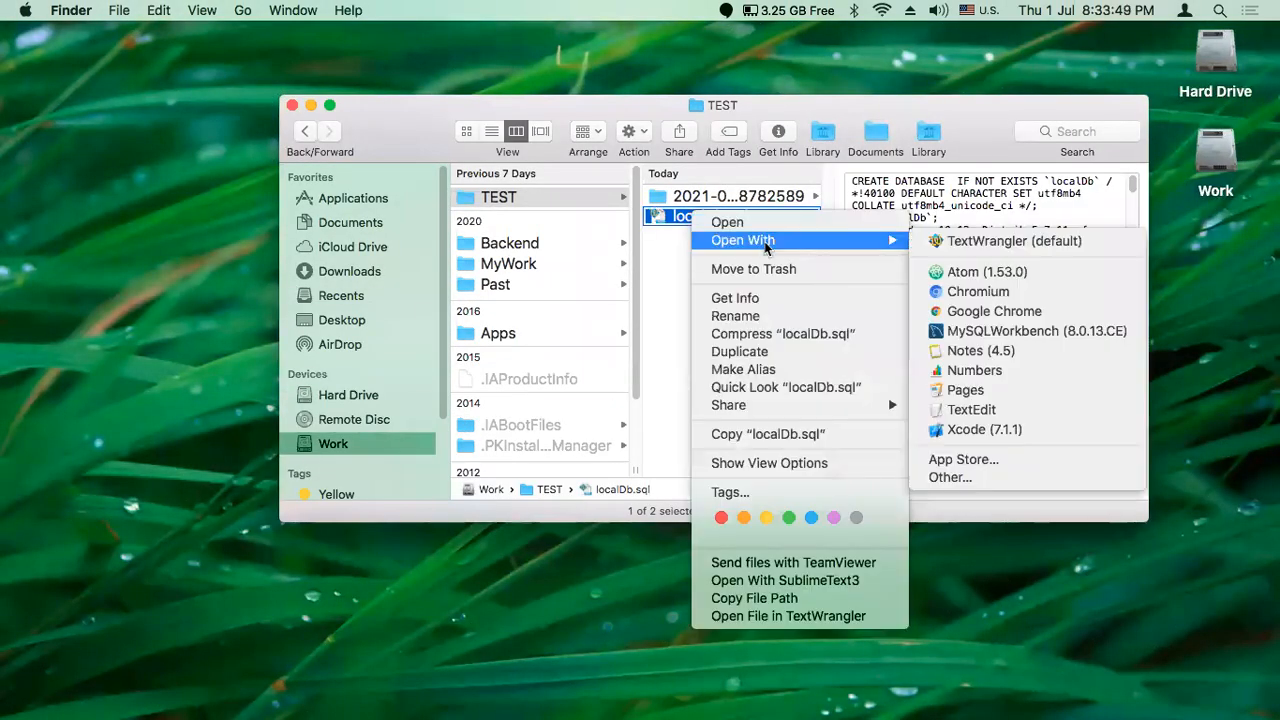
left_click(980, 407)
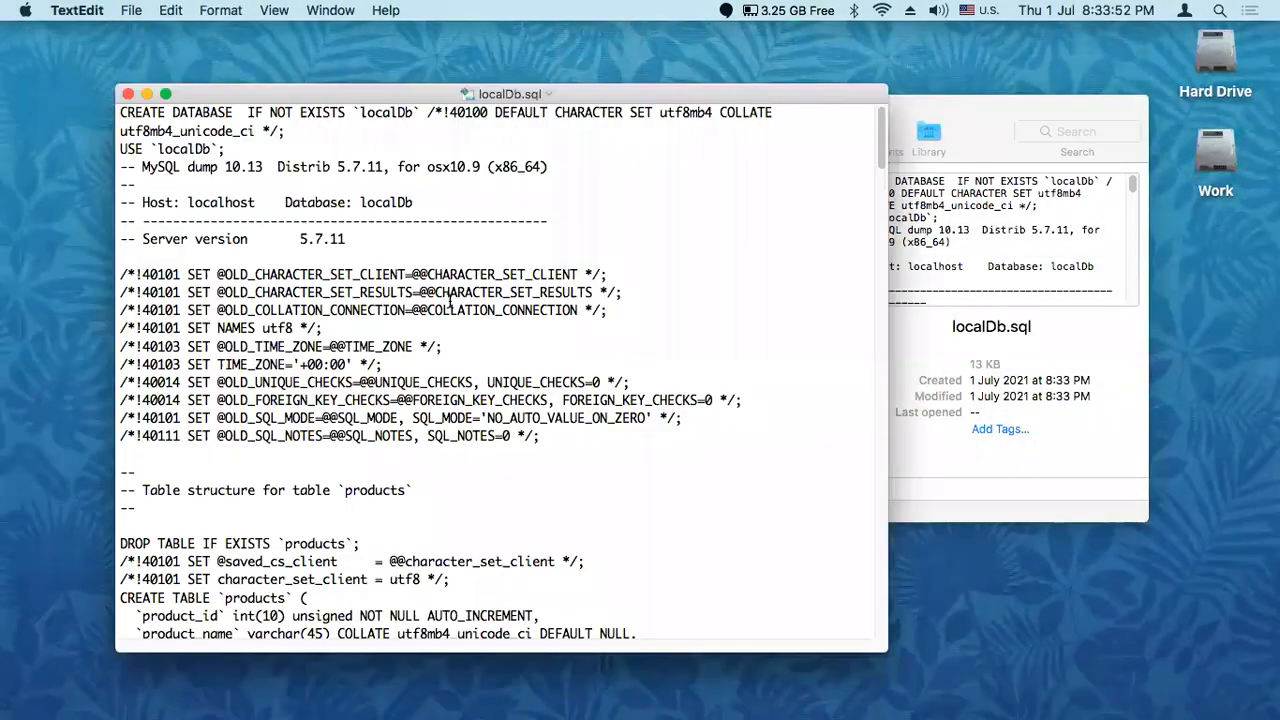
- Replace every occurrence of localDb in the dump file with productionDb
double_click(376, 200)
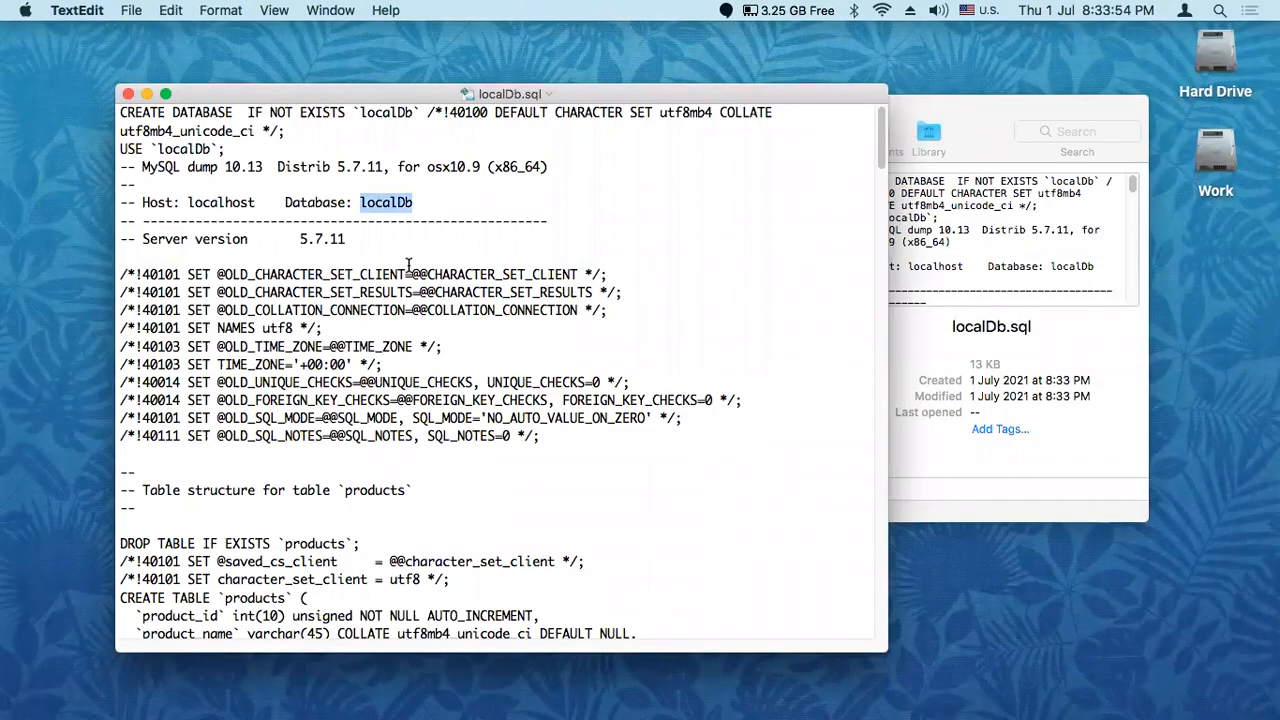
key("super+f")
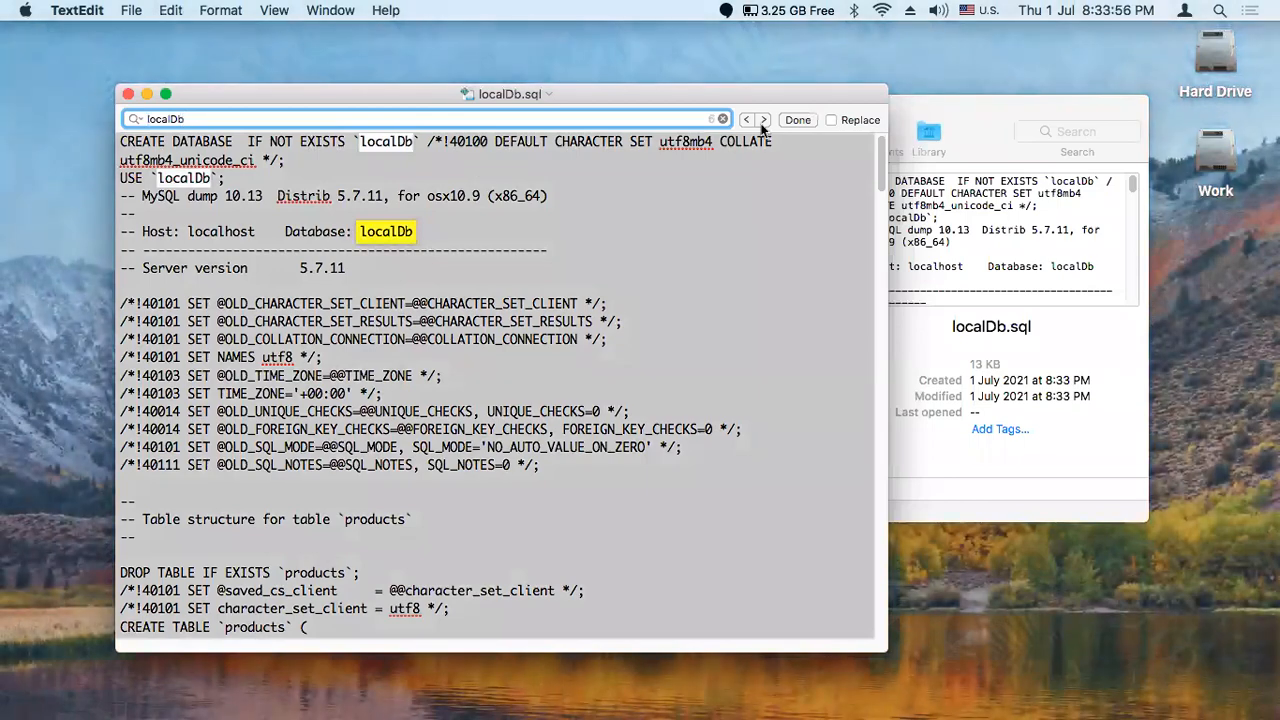
left_click(831, 119)
left_click(266, 140)
type("product")
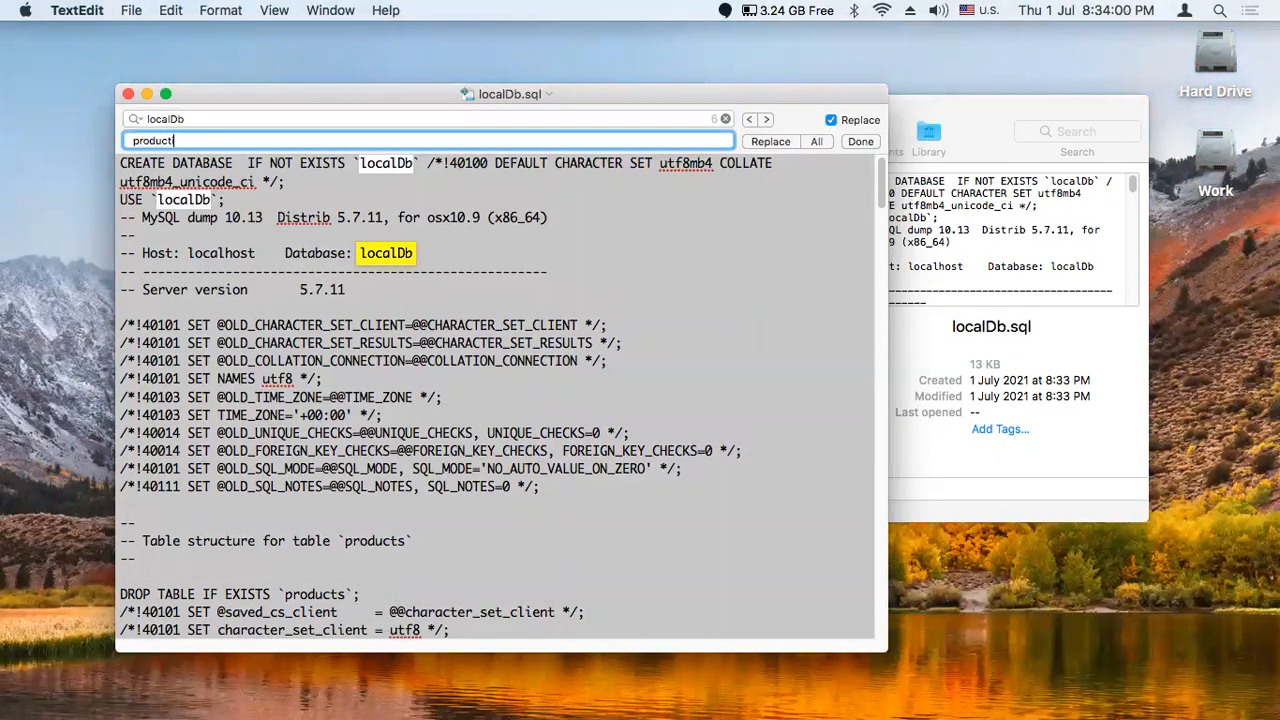
type("ionDb")
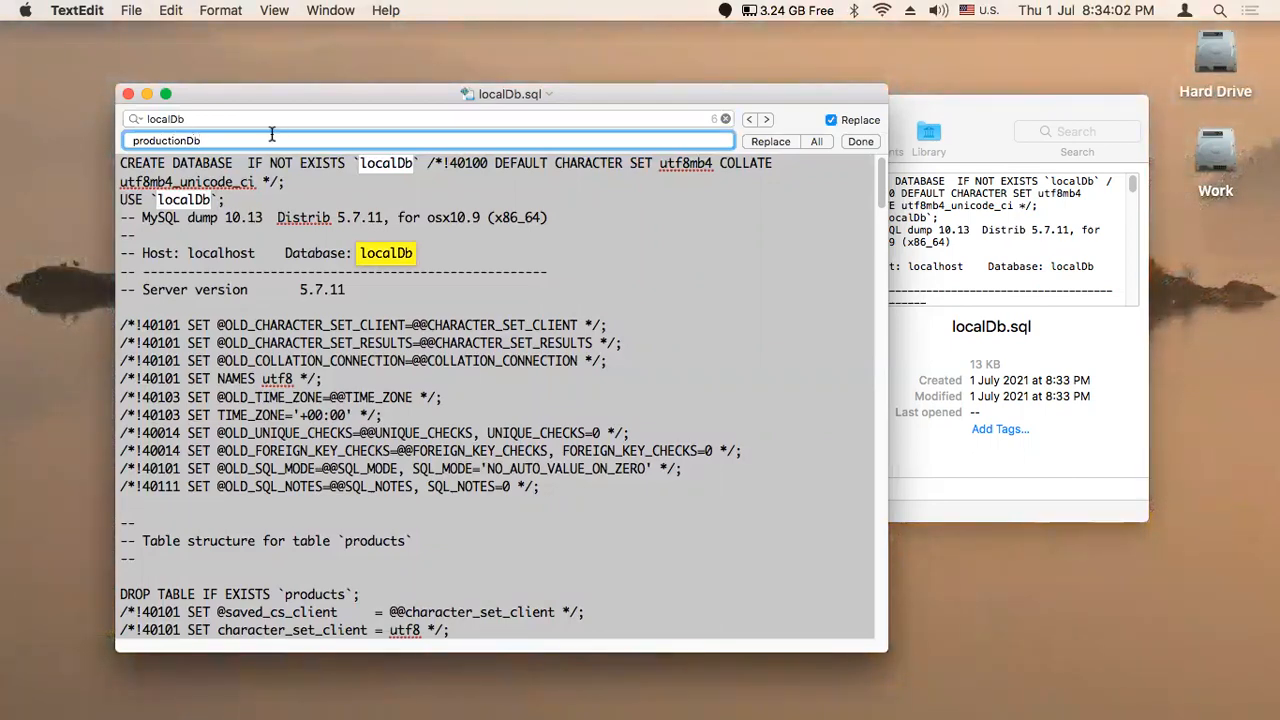
left_click(816, 141)
left_click(448, 381)
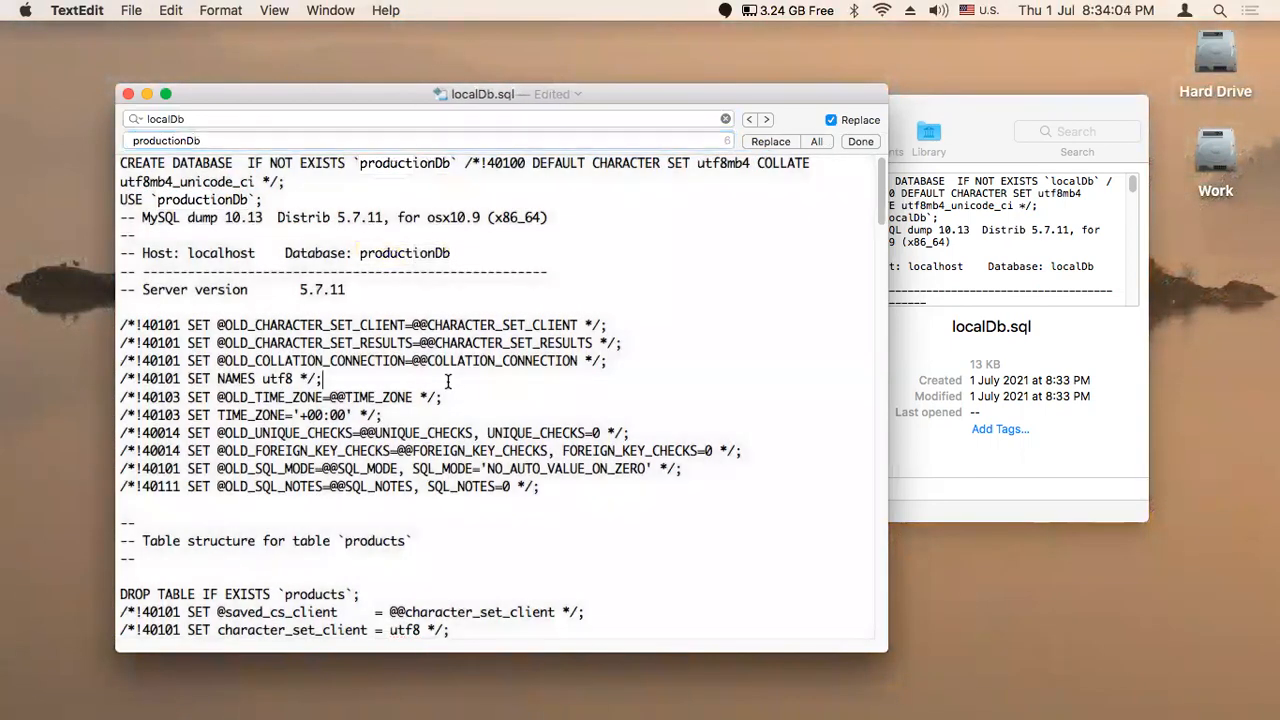
- Replace every DEFINER=`root`@`localhost` in the dump's routines with DEFINER=`admin`@`%` and save the file
scroll(448, 381, "down", 15)
scroll(462, 410, "down", 10)
scroll(462, 410, "down", 10)
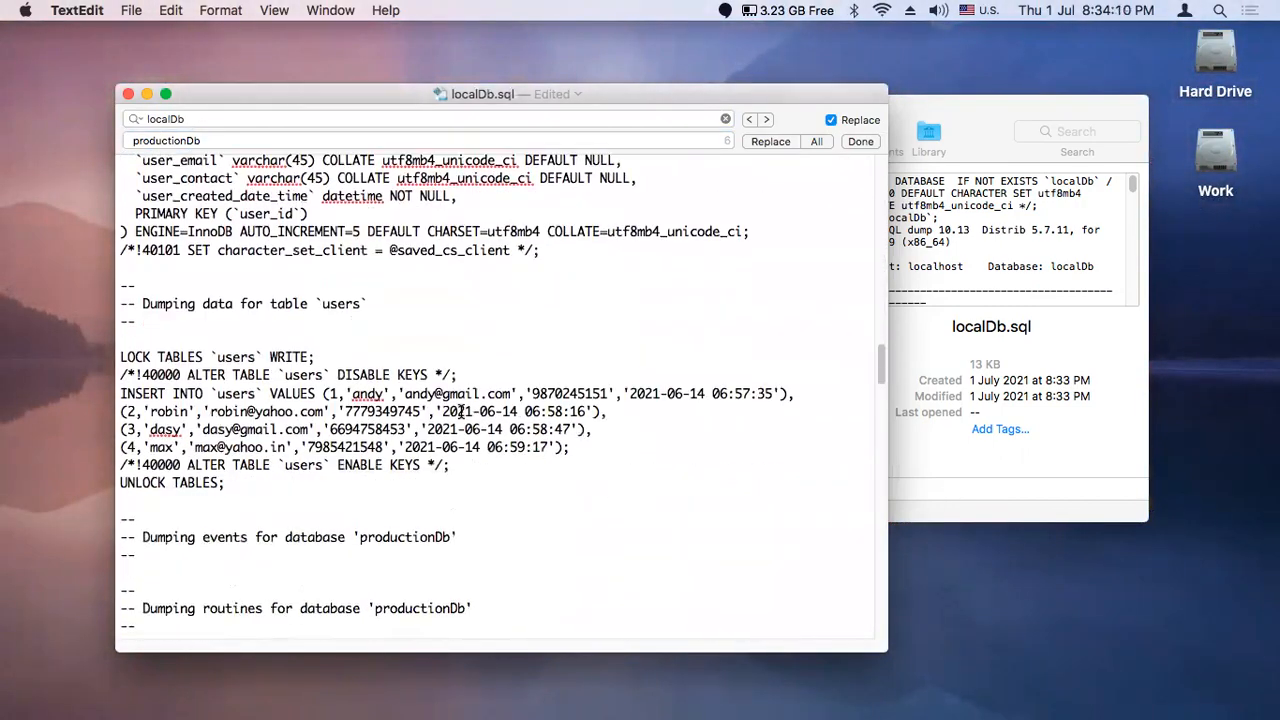
scroll(462, 411, "down", 10)
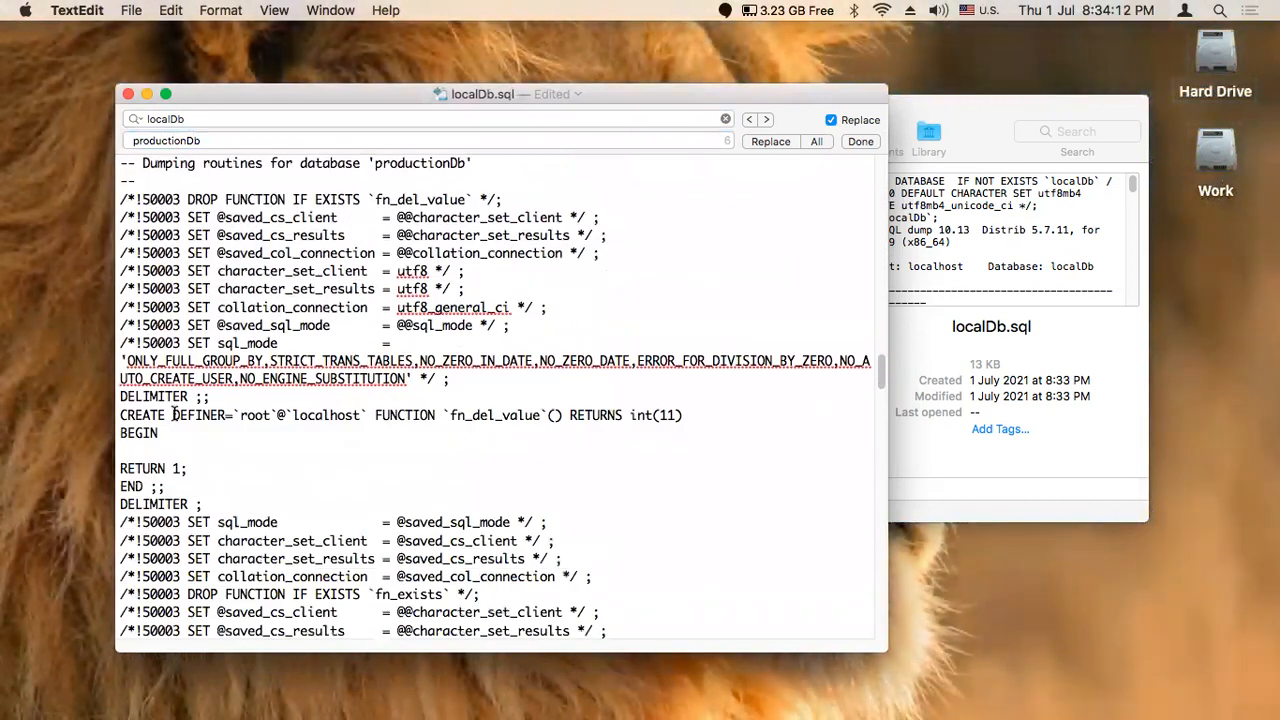
left_click_drag(173, 414, 366, 414)
key("super+c")
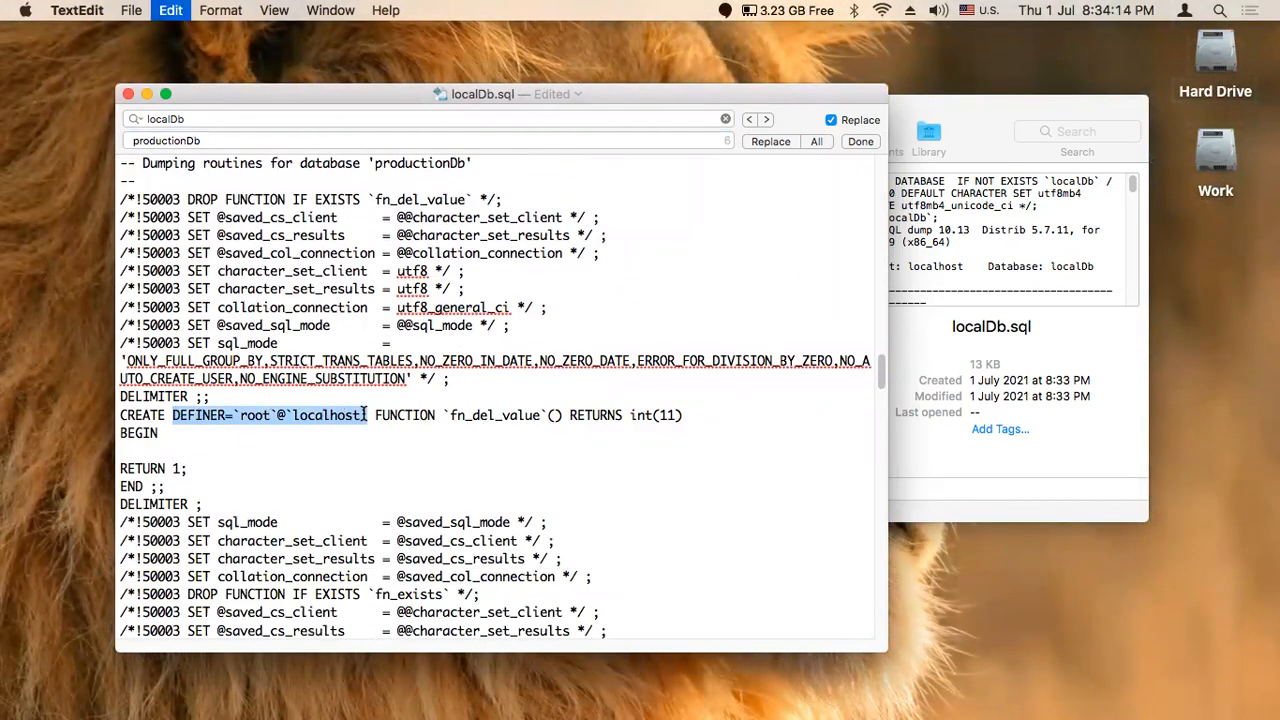
double_click(172, 119)
key("super+v")
double_click(165, 141)
key("super+v")
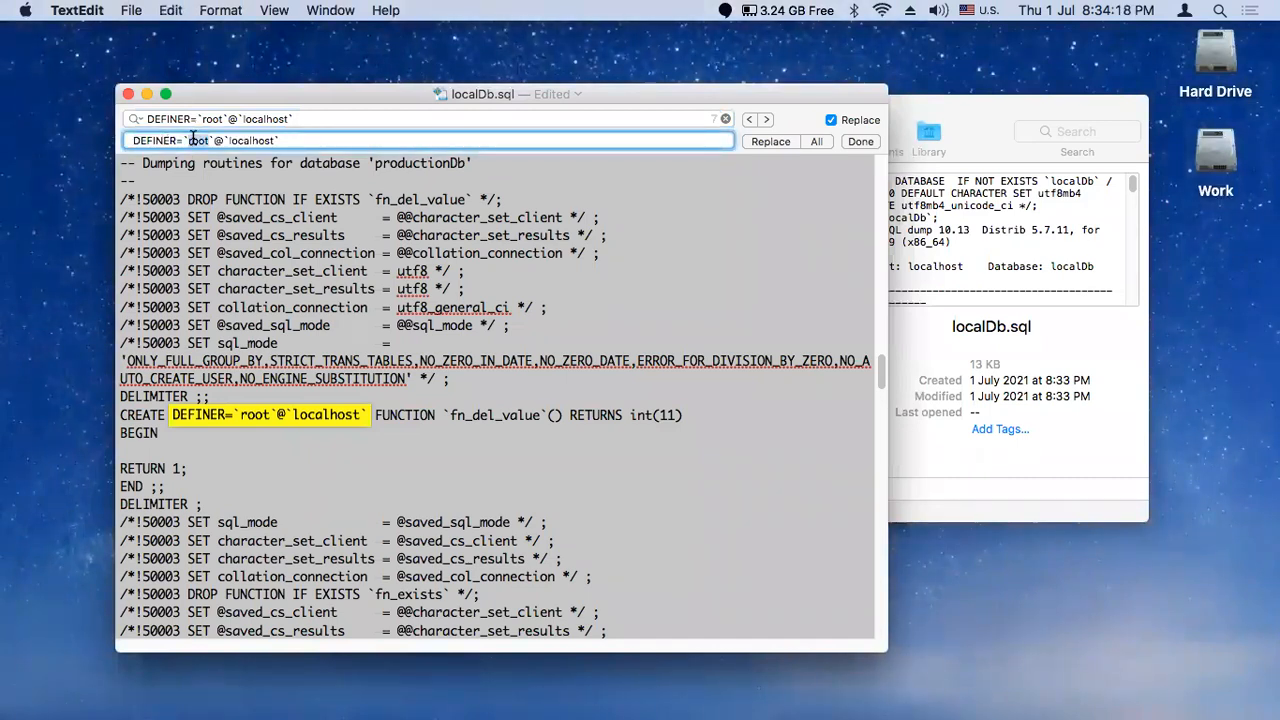
double_click(192, 140)
type("admin")
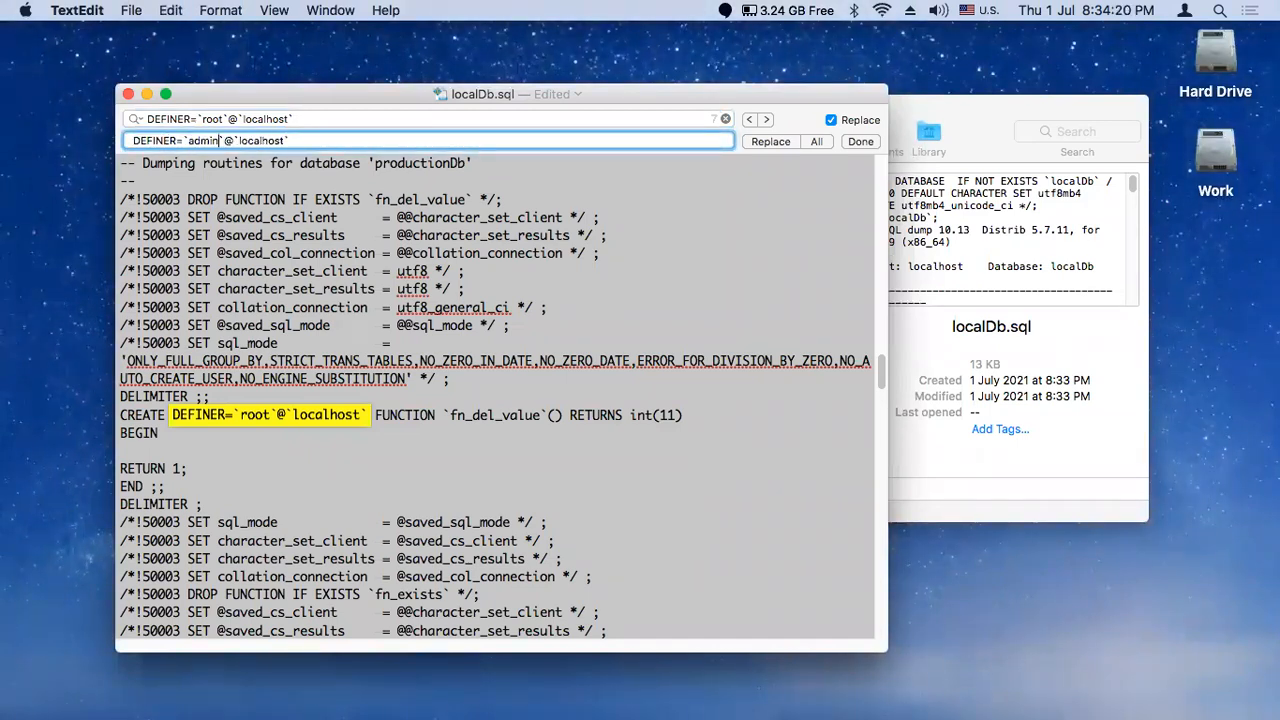
double_click(245, 140)
type("%")
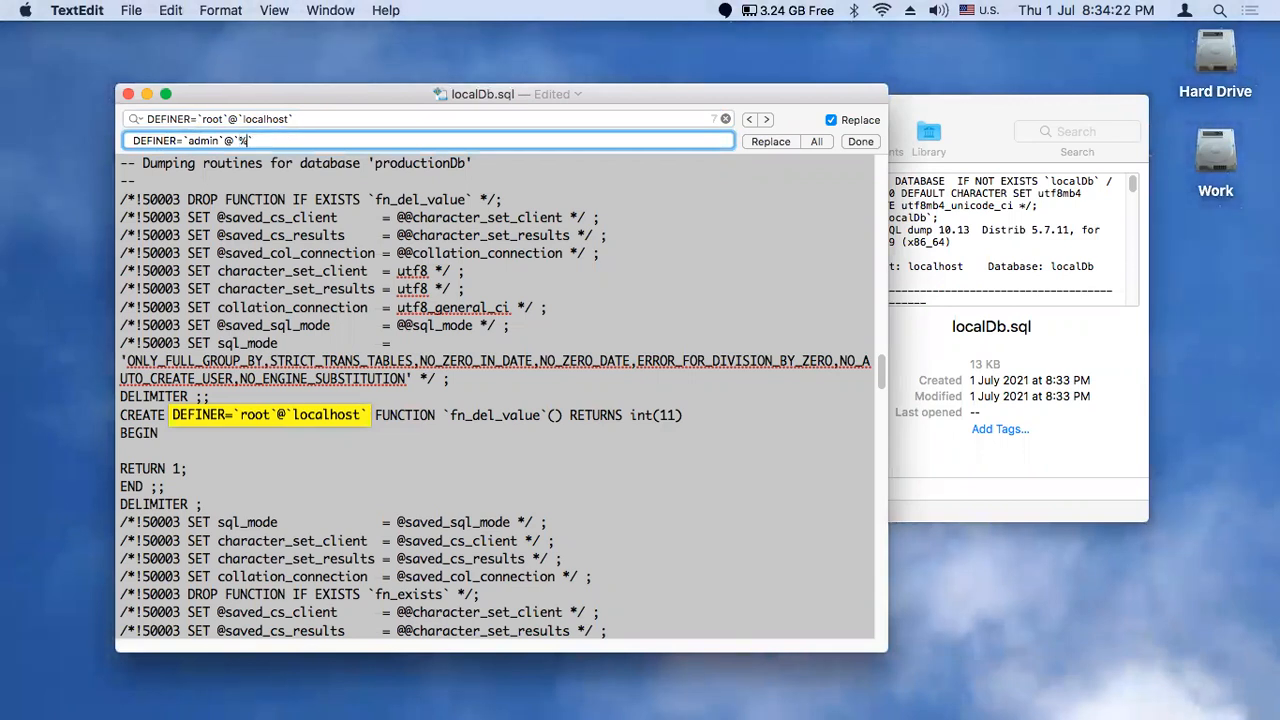
left_click(818, 142)
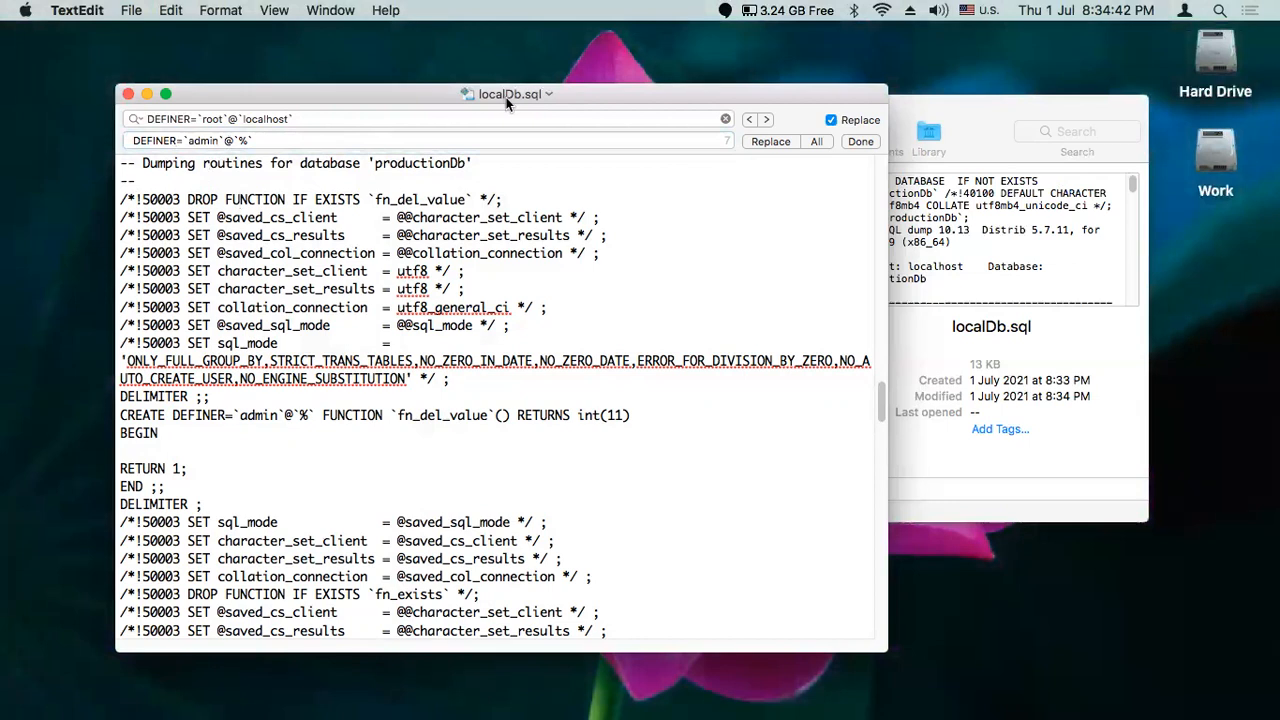
- Switch to MySQL Workbench and open Data Import/Restore for the AWS RDS Instance connection
mouse_move(20, 250)
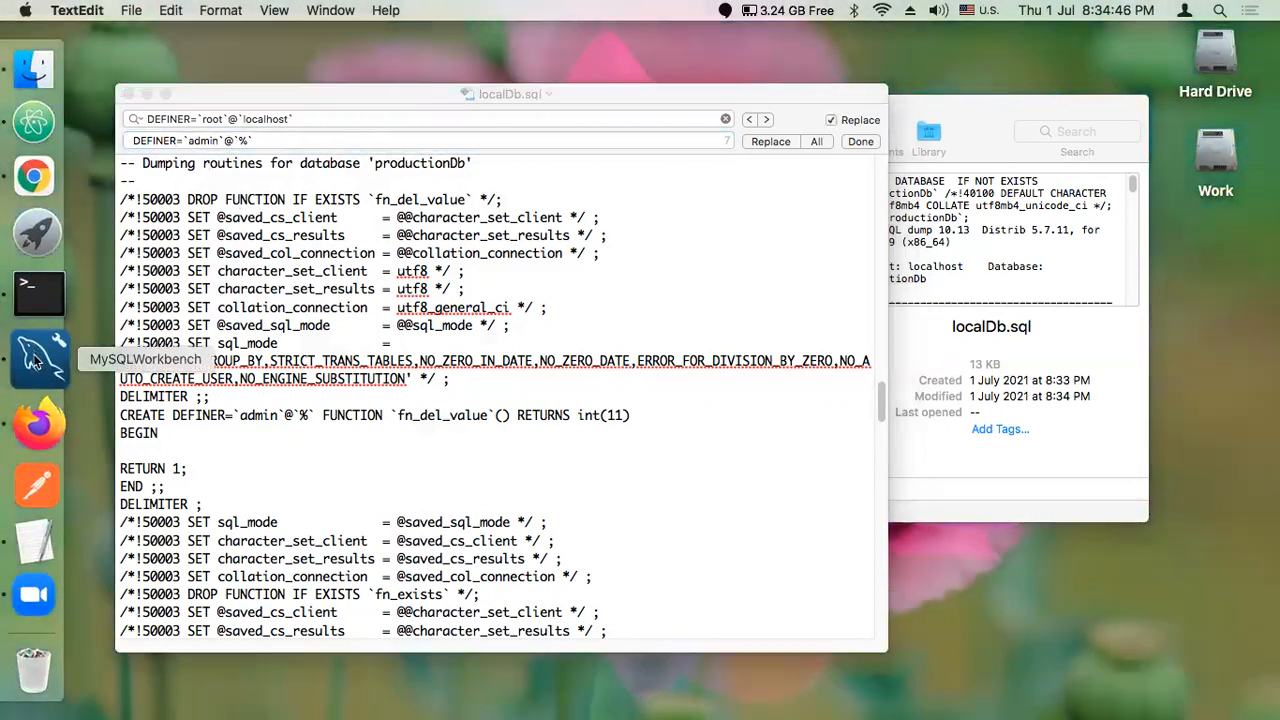
left_click(35, 355)
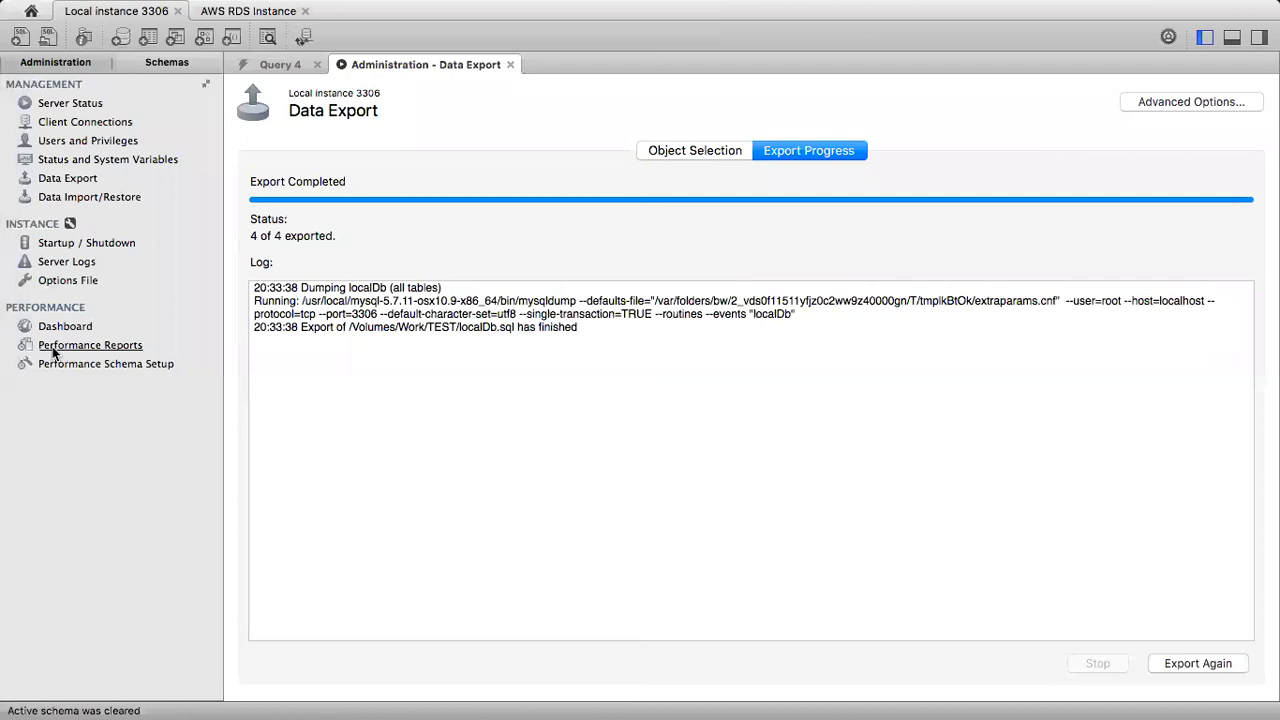
left_click(246, 14)
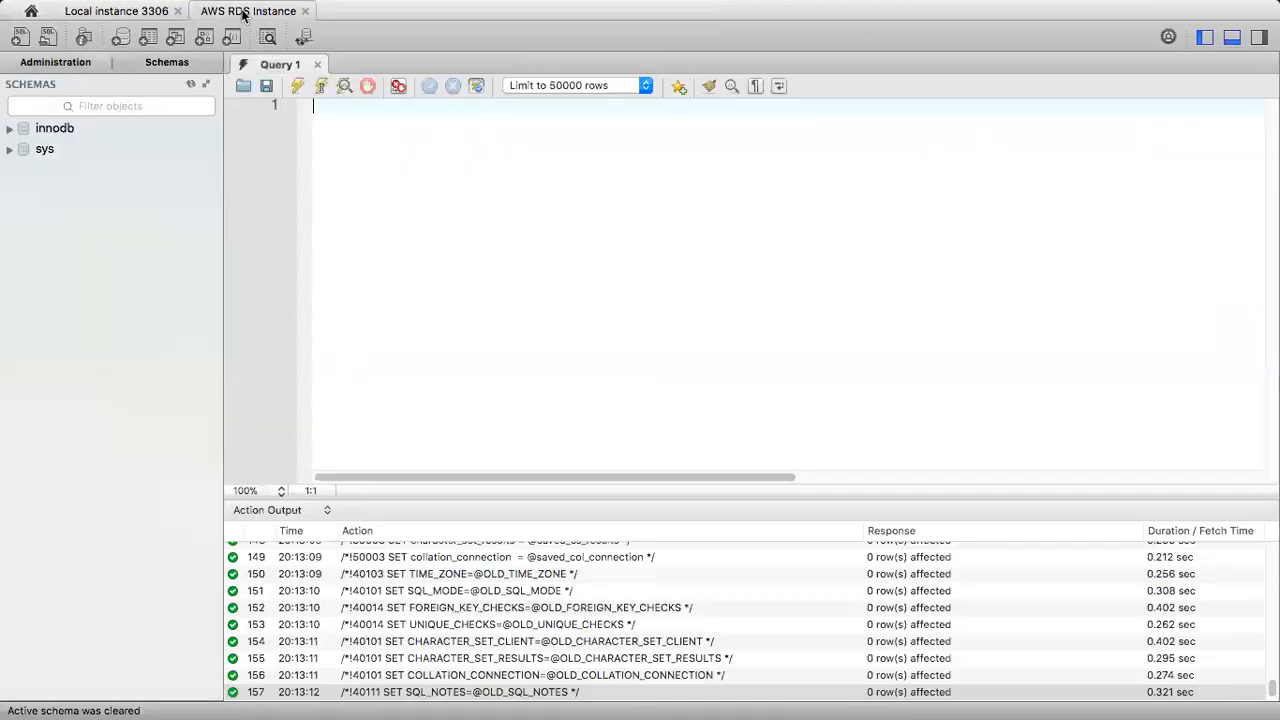
left_click(56, 63)
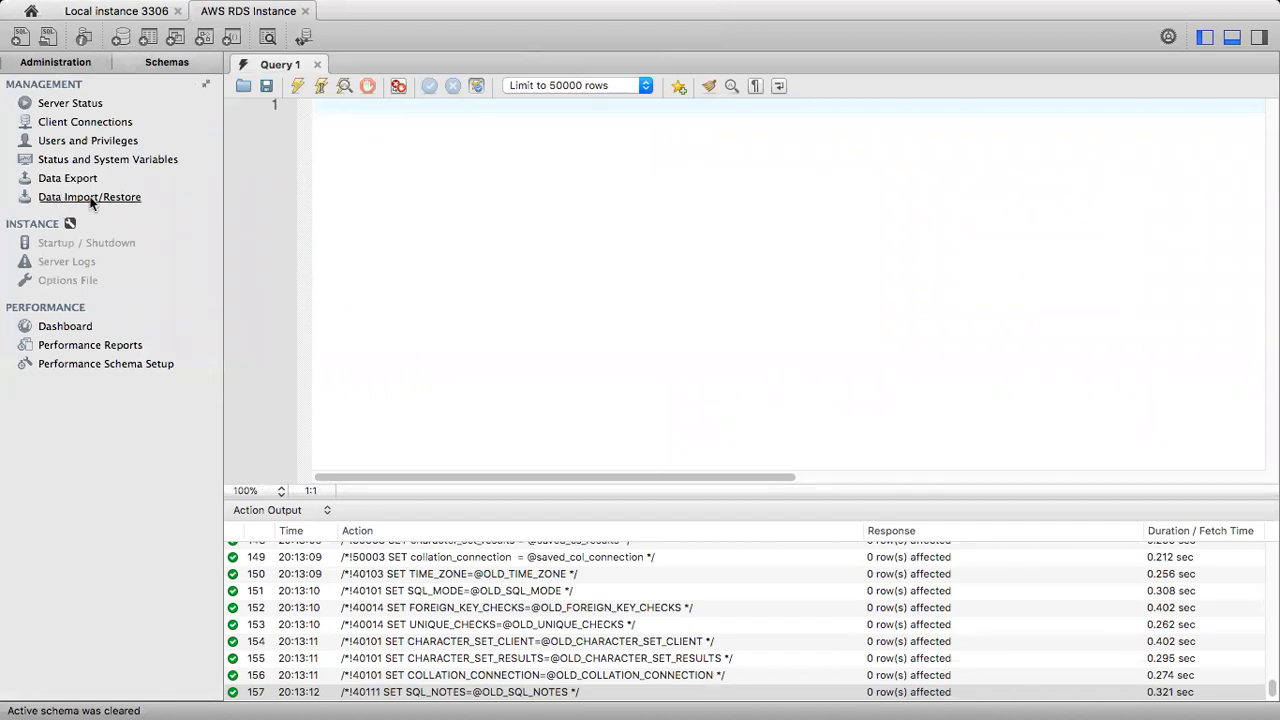
left_click(91, 203)
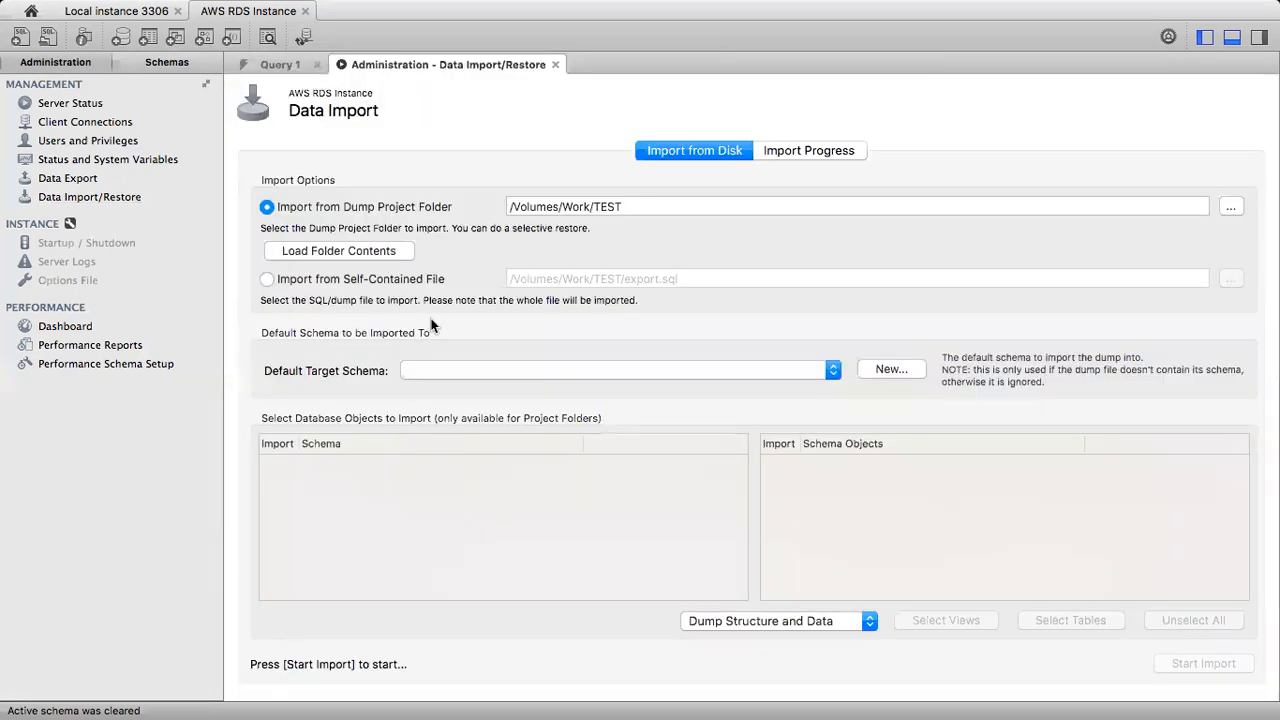
- Choose localDb.sql from the TEST folder as the self-contained import file and run the import
left_click(265, 279)
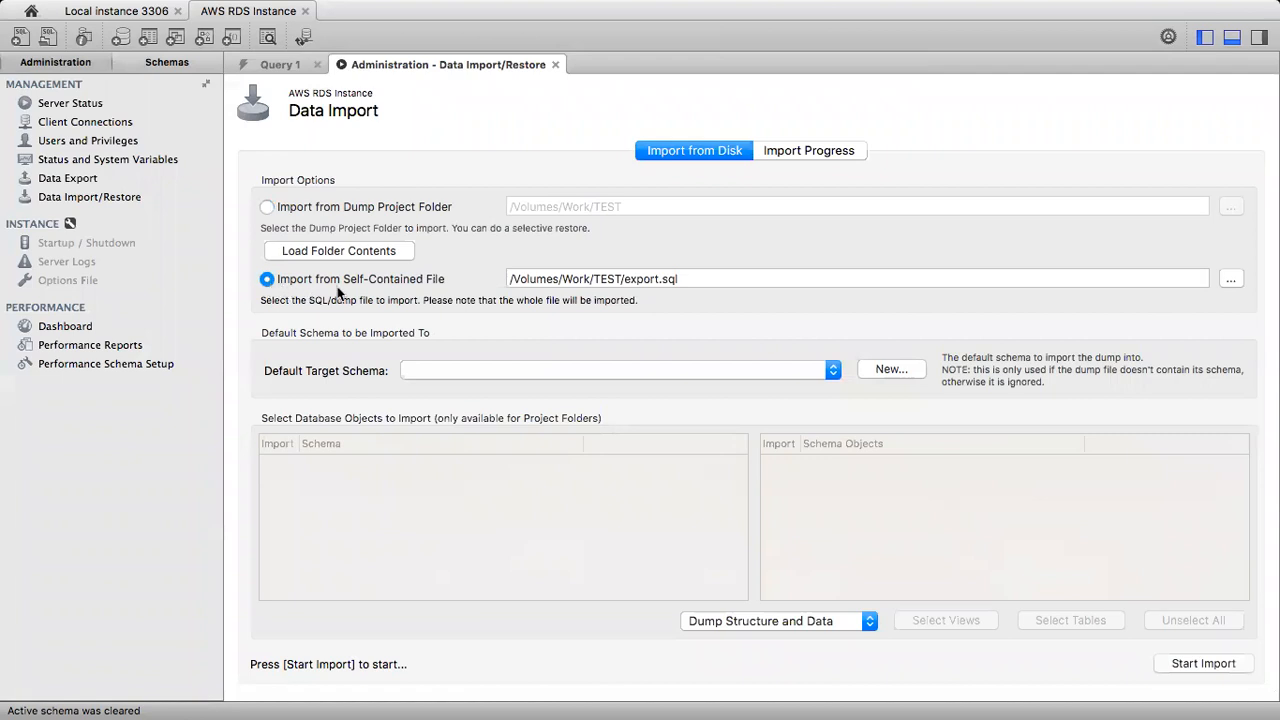
left_click(1229, 277)
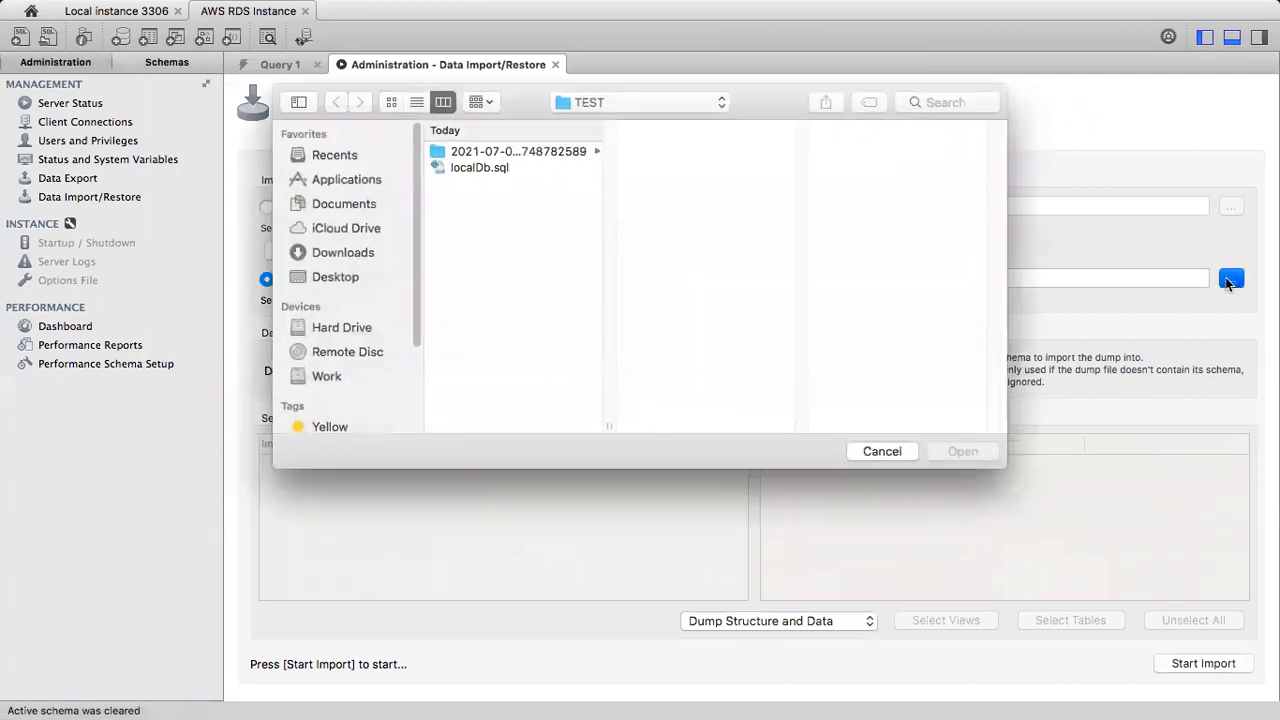
left_click(472, 166)
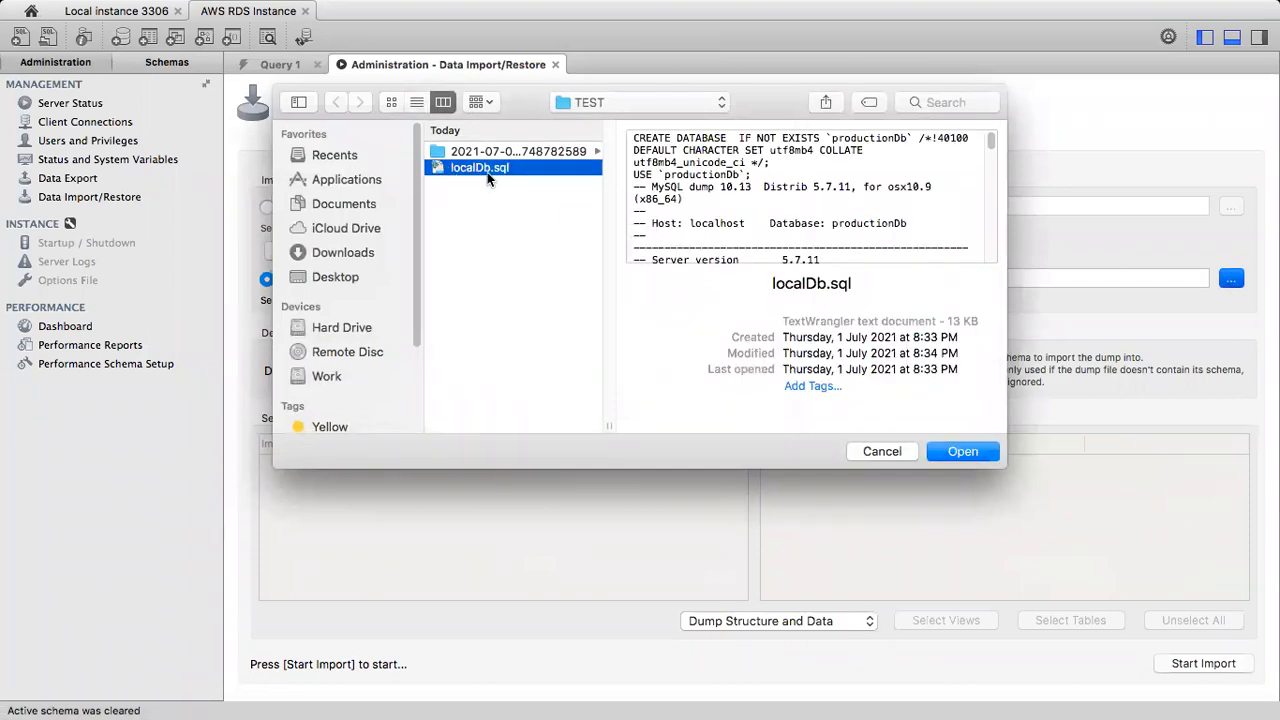
left_click(968, 452)
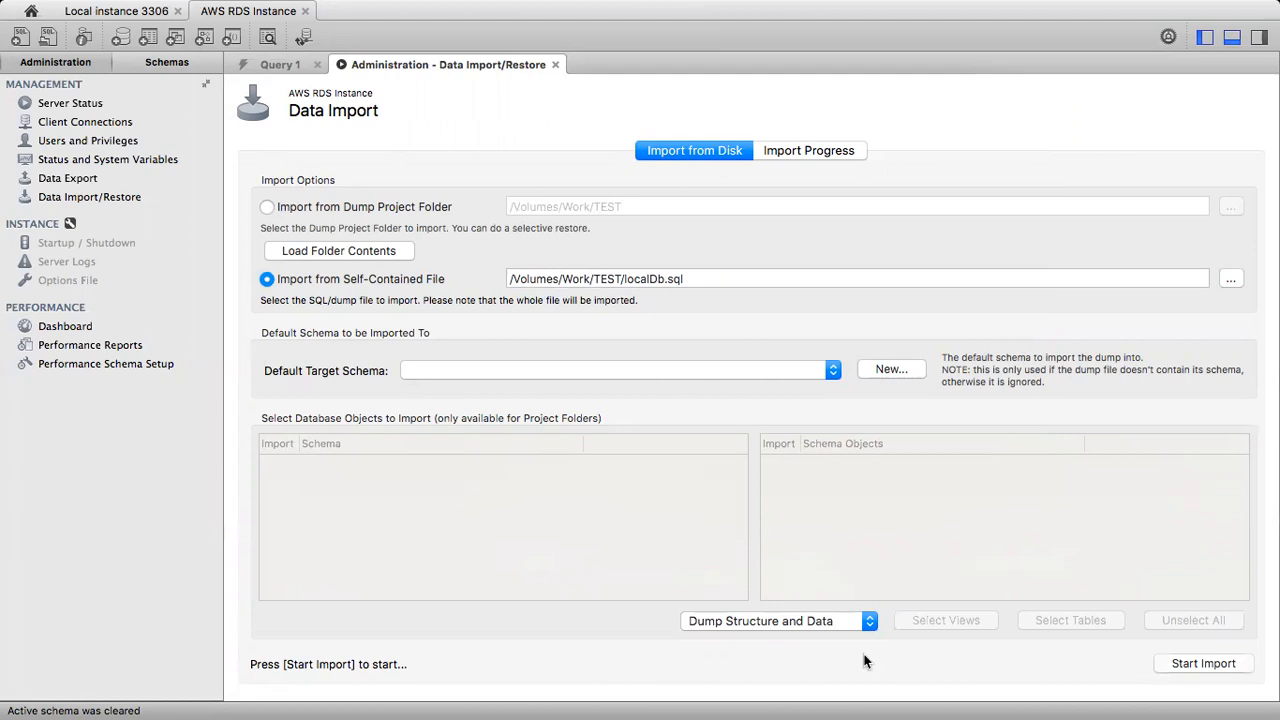
left_click(1200, 664)
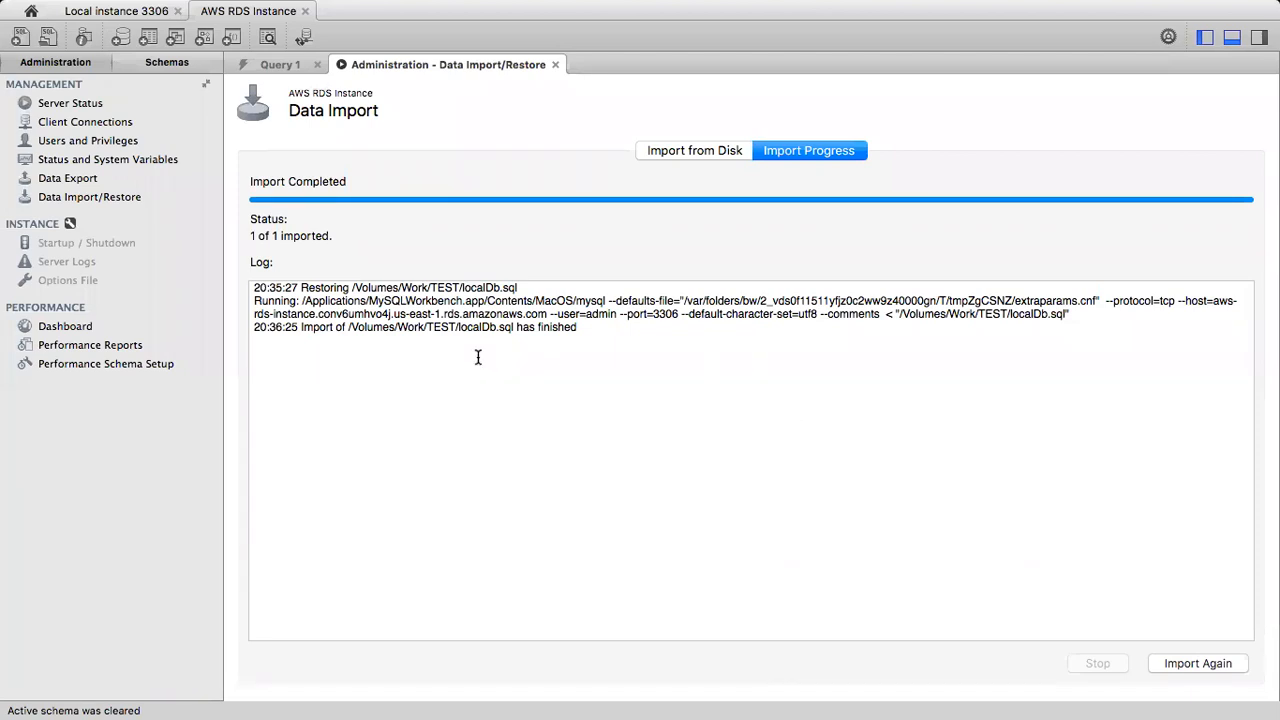
- Refresh the AWS RDS schema list and expand the tables, stored procedures and functions of productionDb
left_click(161, 63)
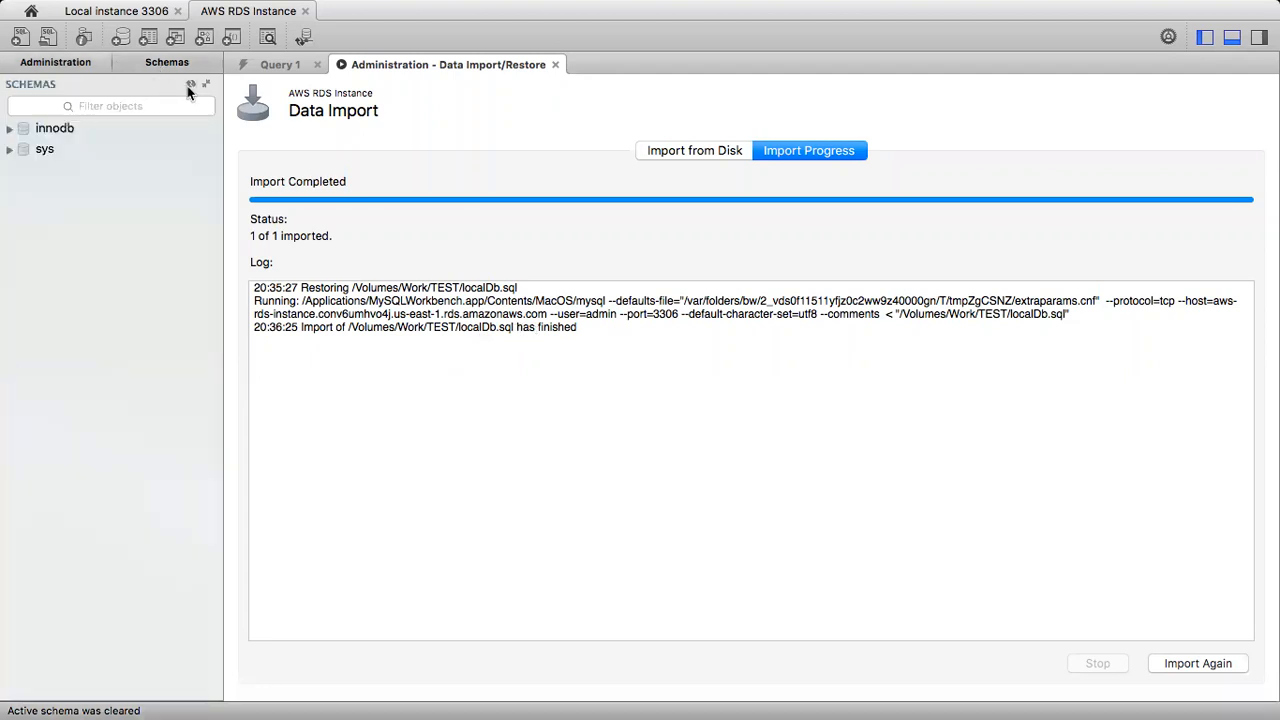
left_click(190, 86)
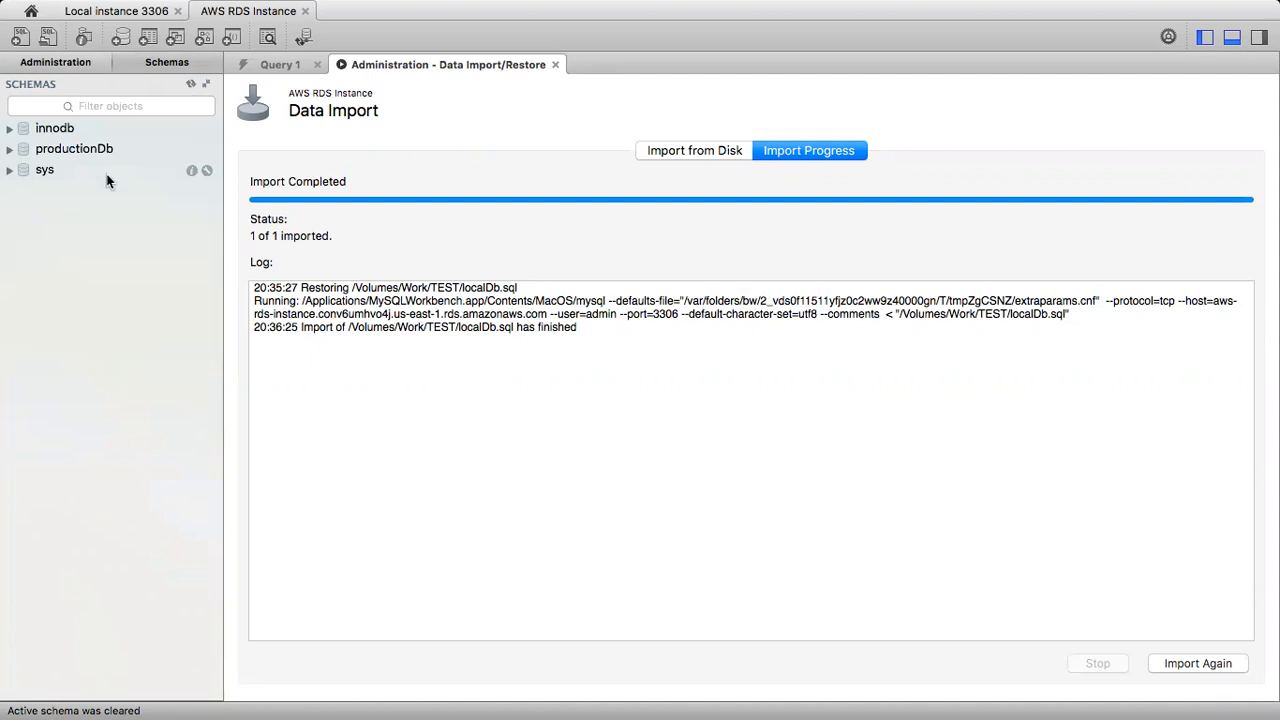
left_click(57, 150)
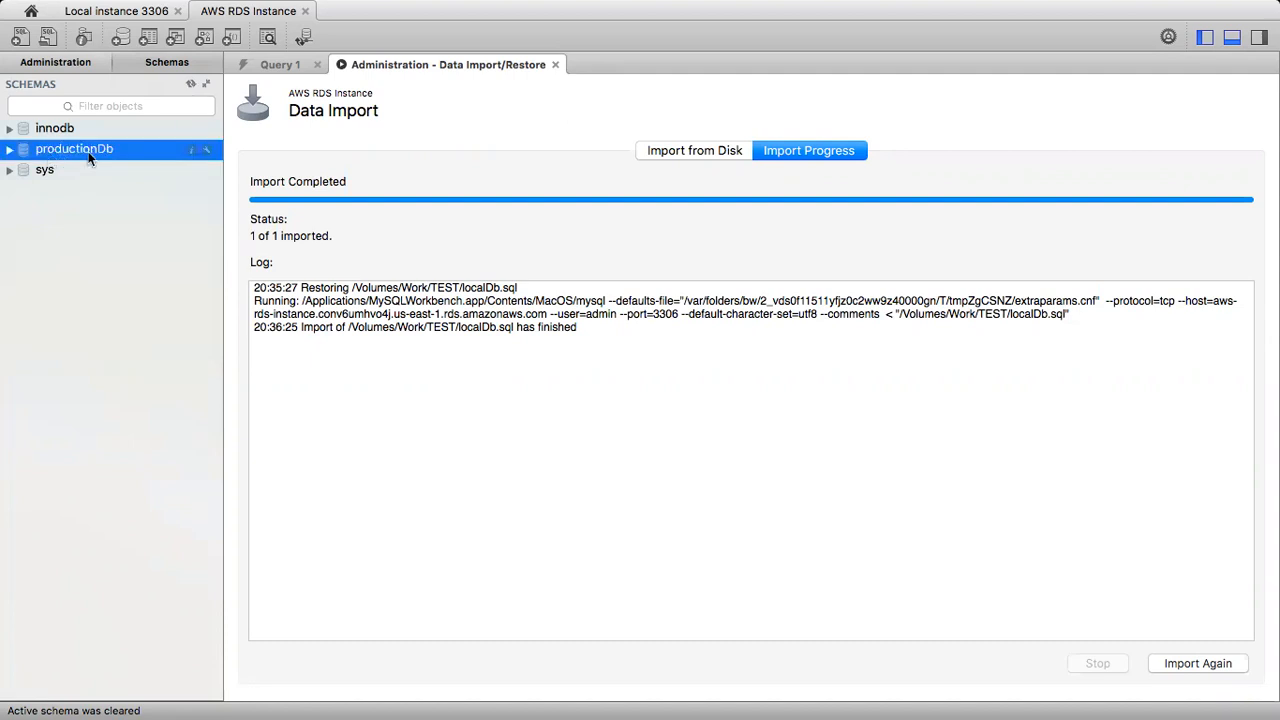
double_click(88, 157)
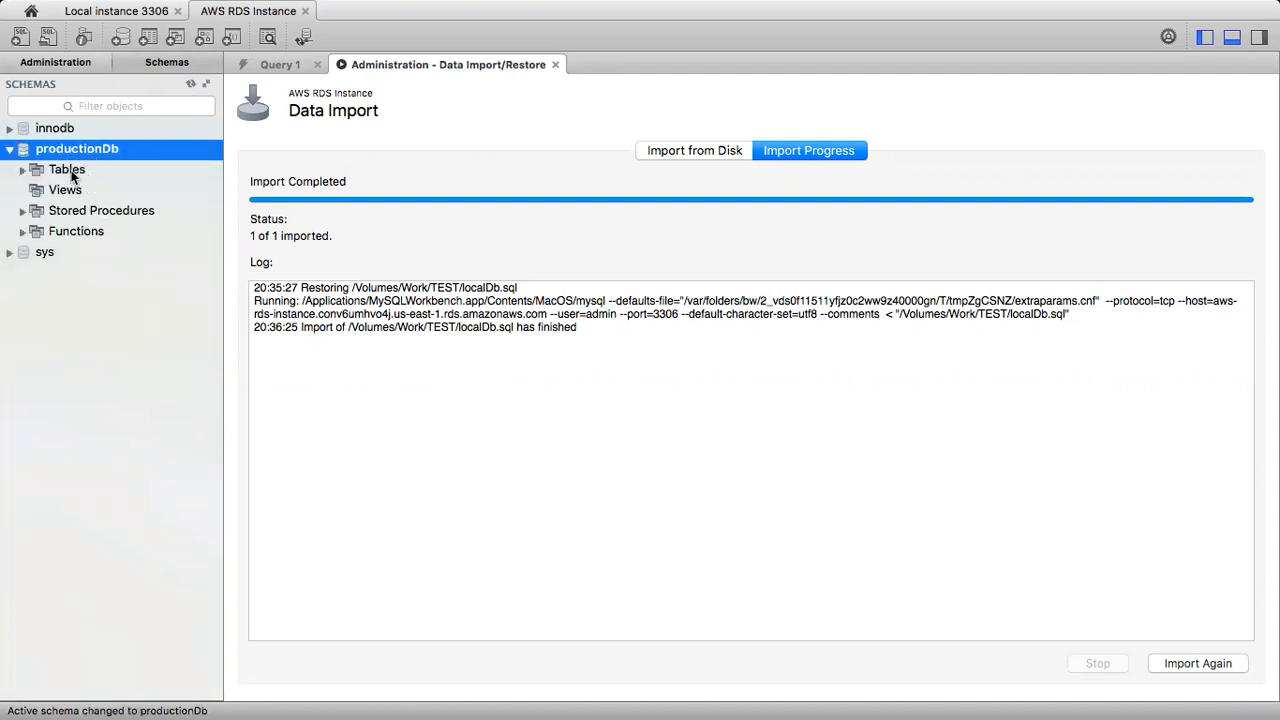
left_click(23, 170)
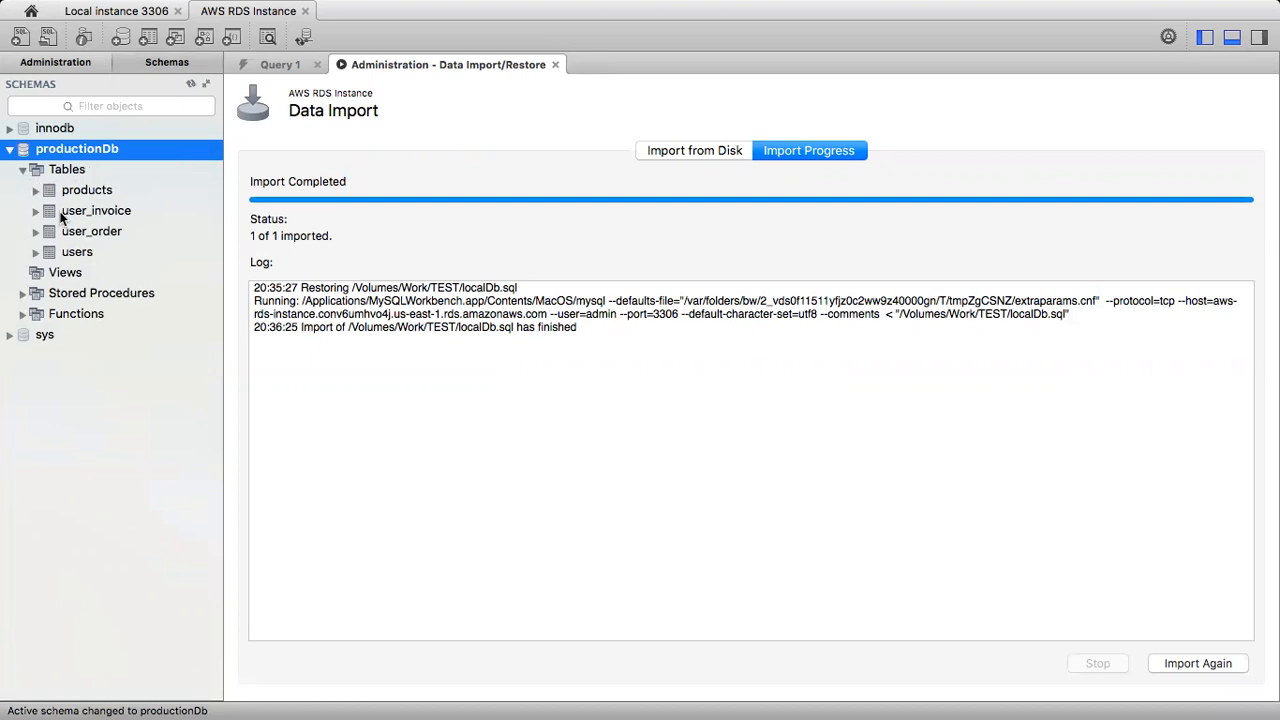
left_click(23, 294)
left_click(23, 418)
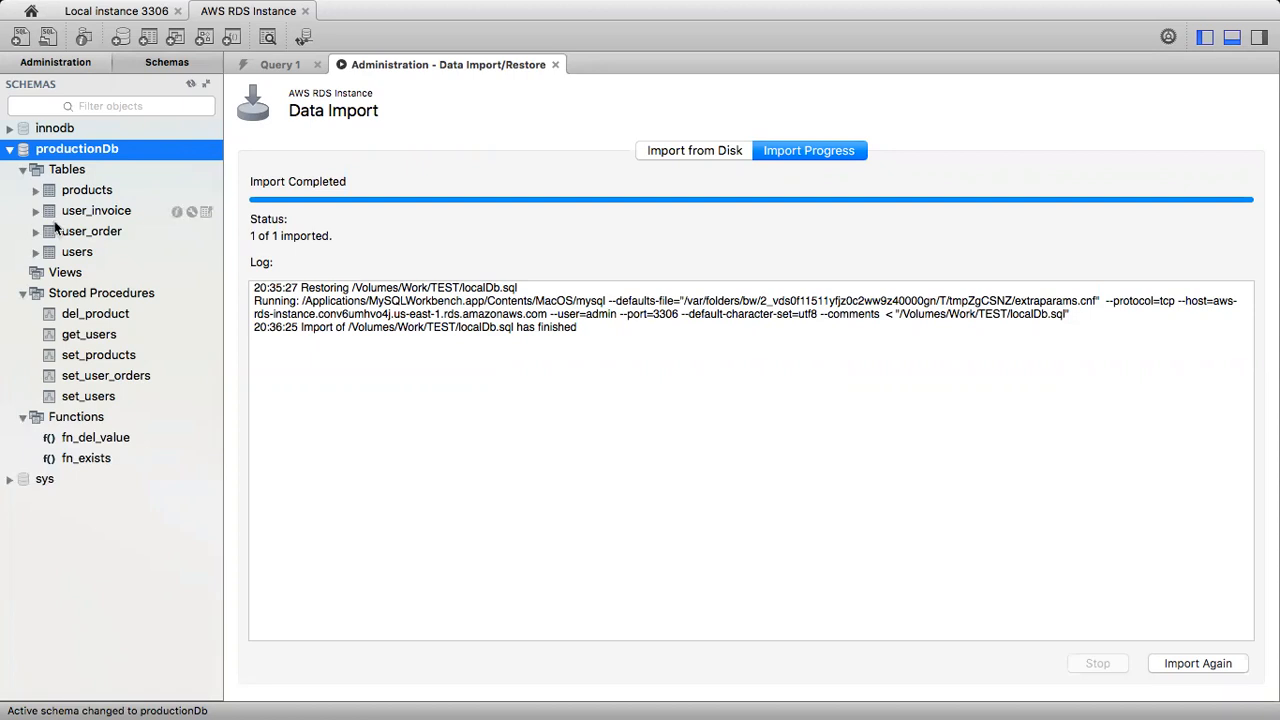
- Compare the objects of localDb on the local instance with those of productionDb on the AWS RDS instance
left_click(127, 14)
left_click(160, 66)
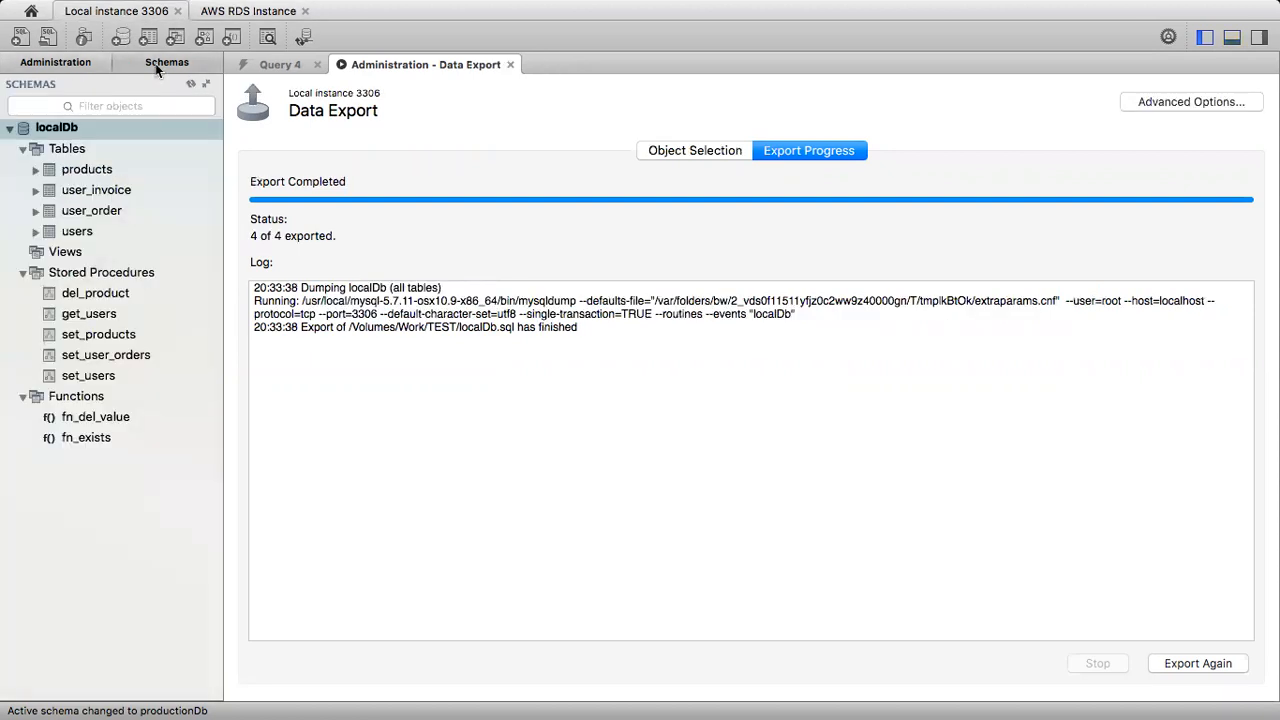
left_click(218, 15)
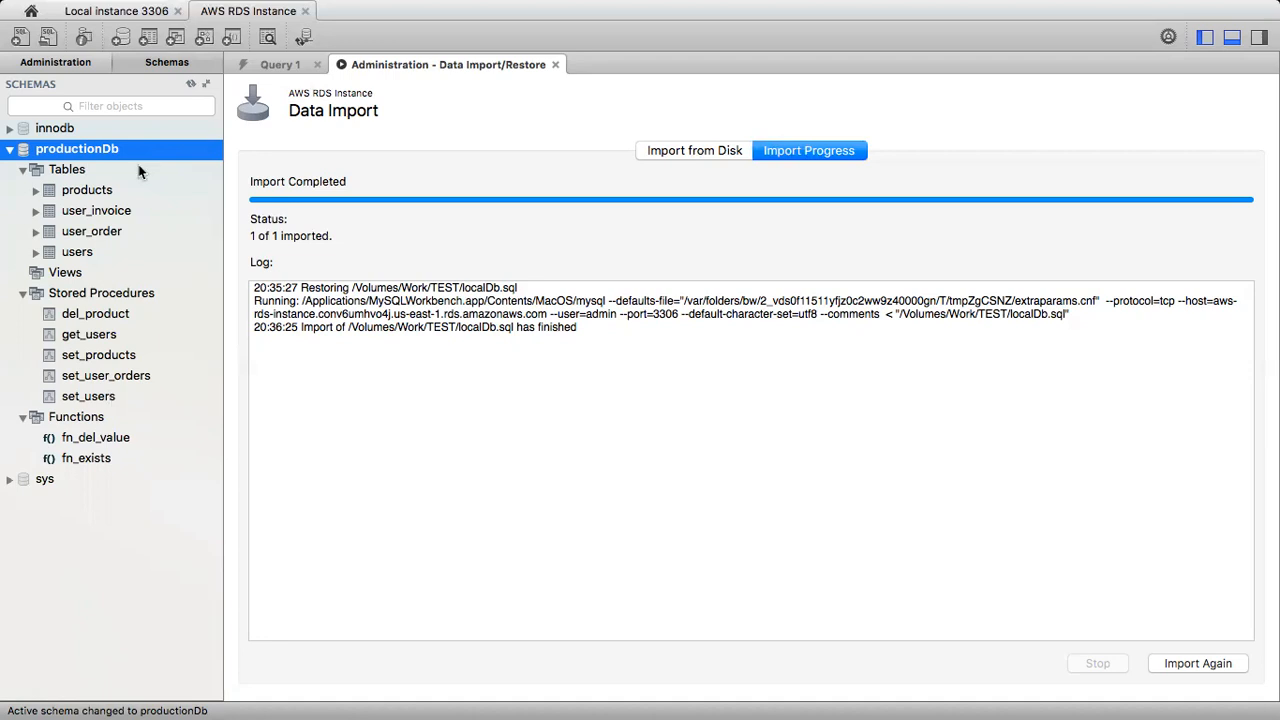
left_click(137, 12)
left_click(263, 12)
- Close the Data Import page of the AWS RDS instance and the Data Export page of the local instance
left_click(555, 65)
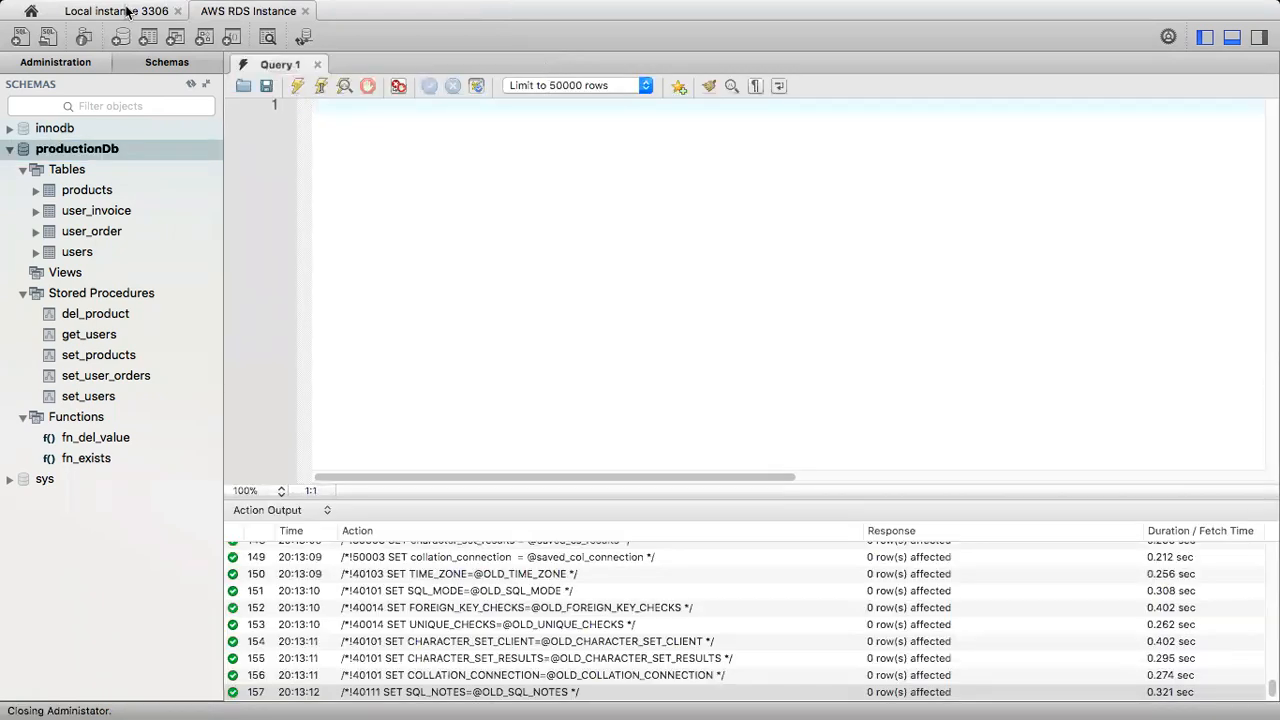
left_click(127, 11)
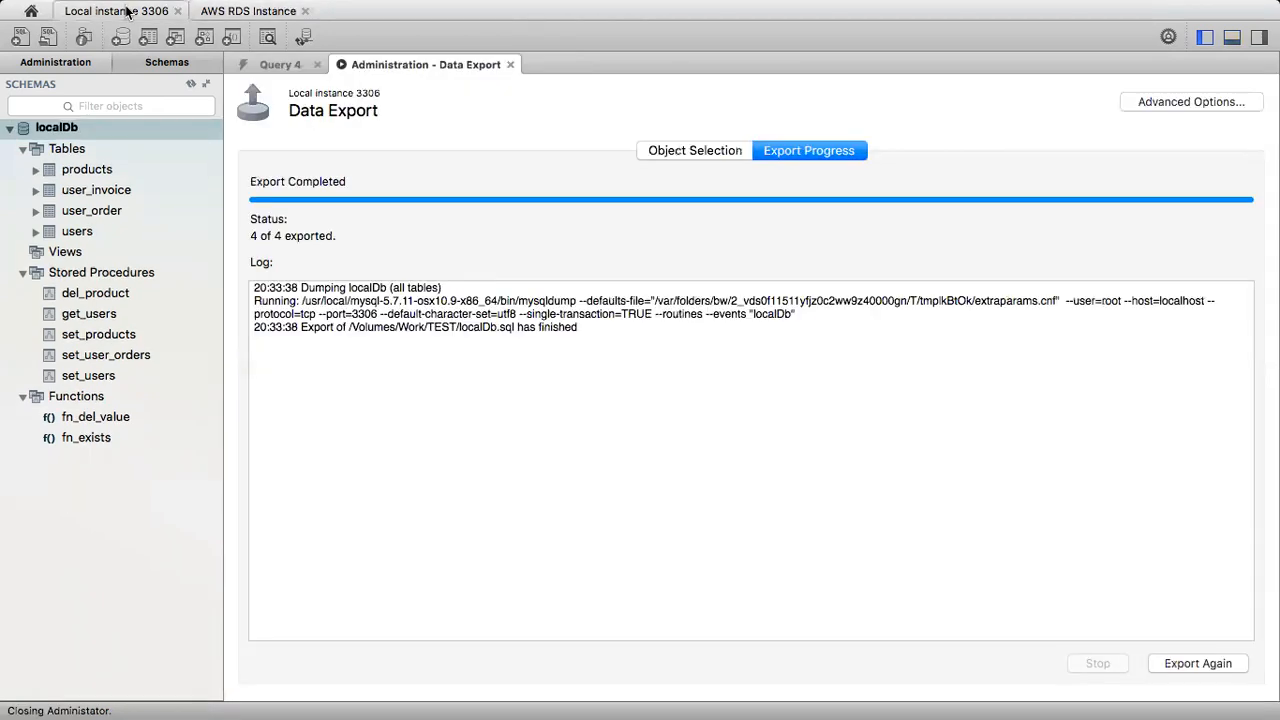
left_click(510, 65)
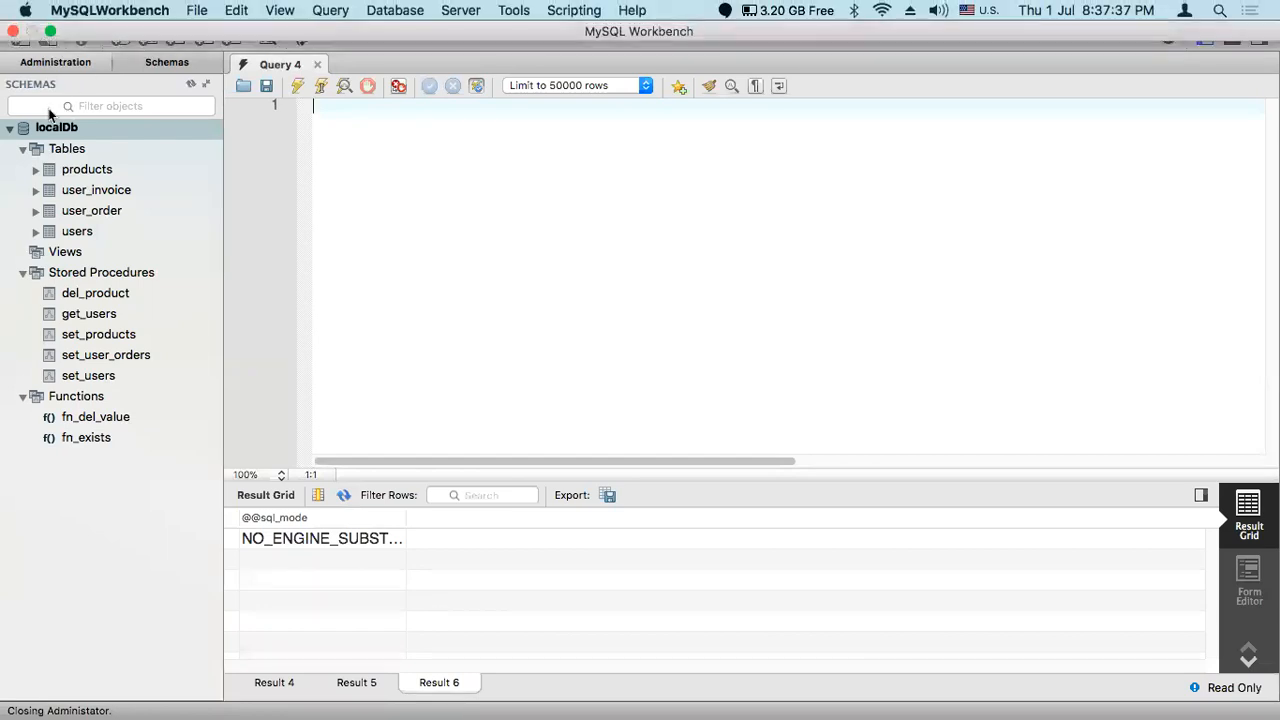
- Create a new MySQL model
left_click(192, 11)
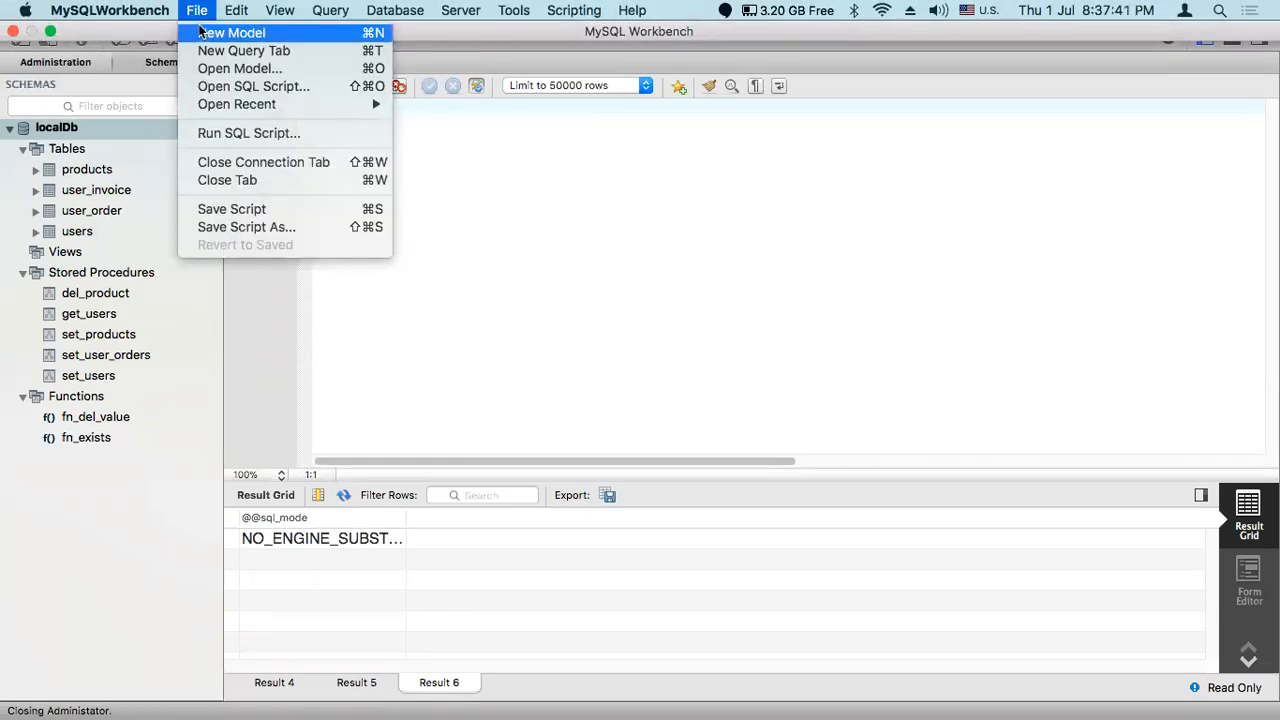
left_click(230, 33)
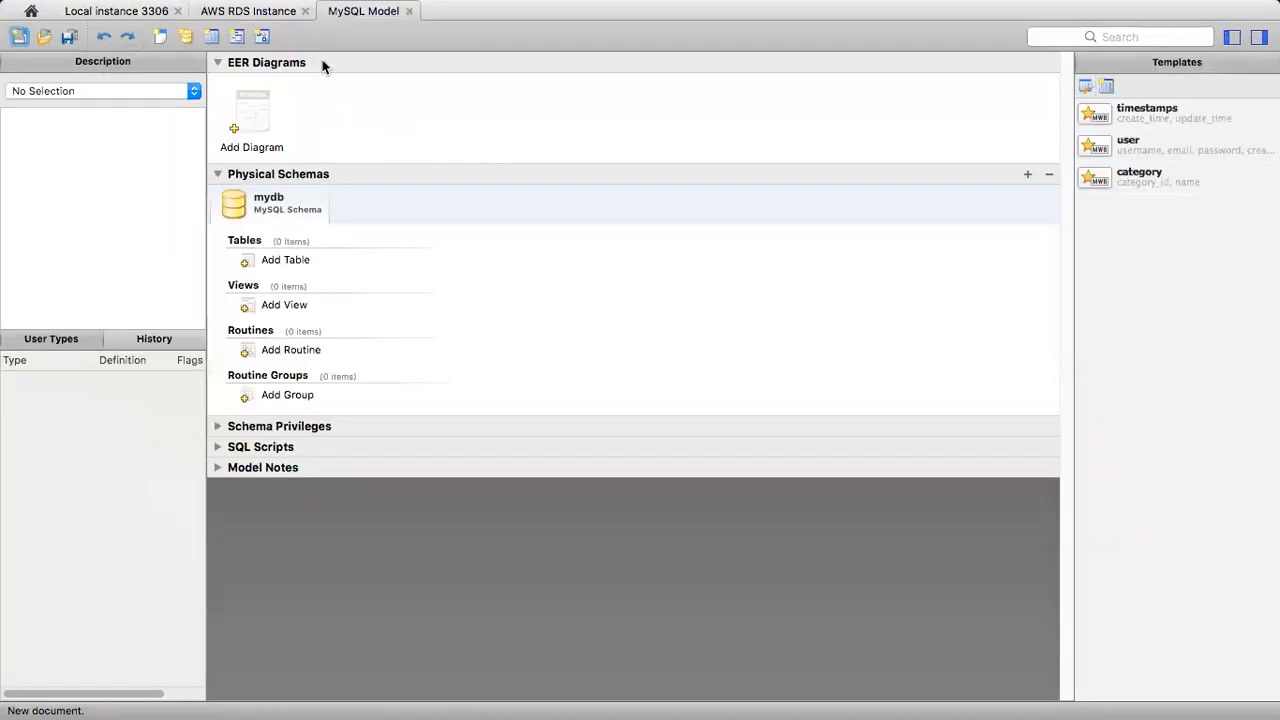
left_click(194, 11)
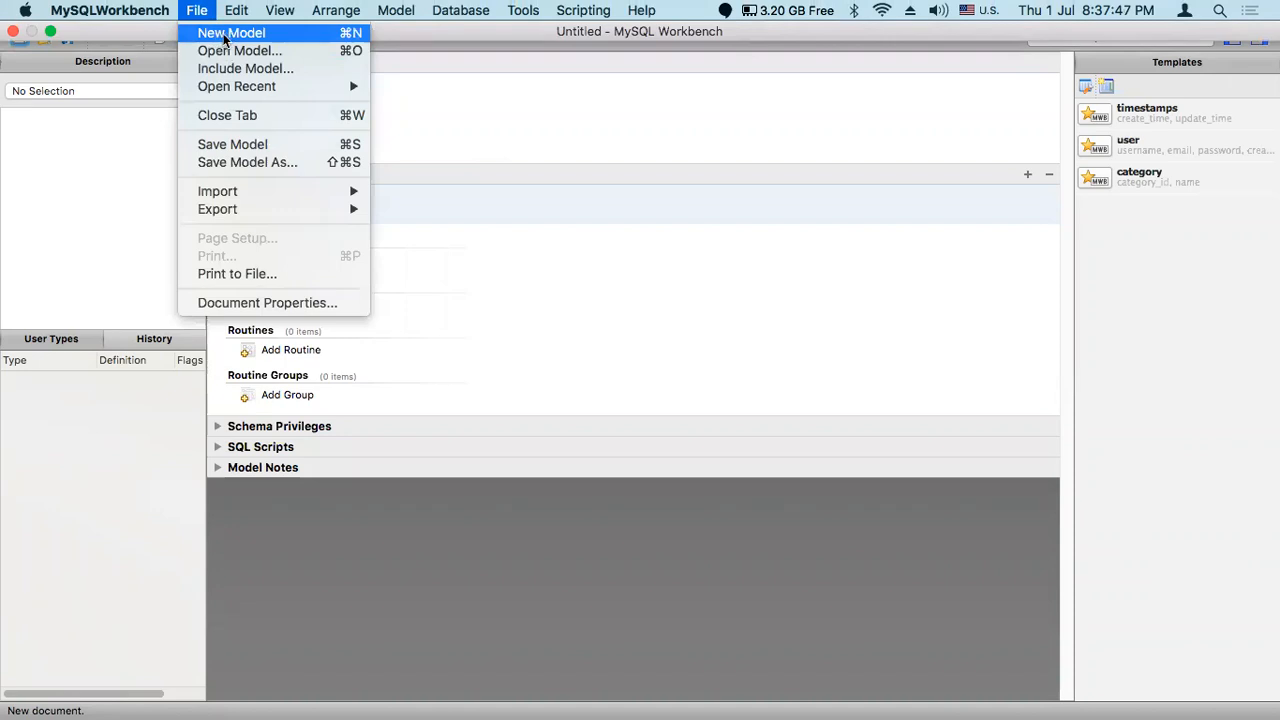
left_click(474, 117)
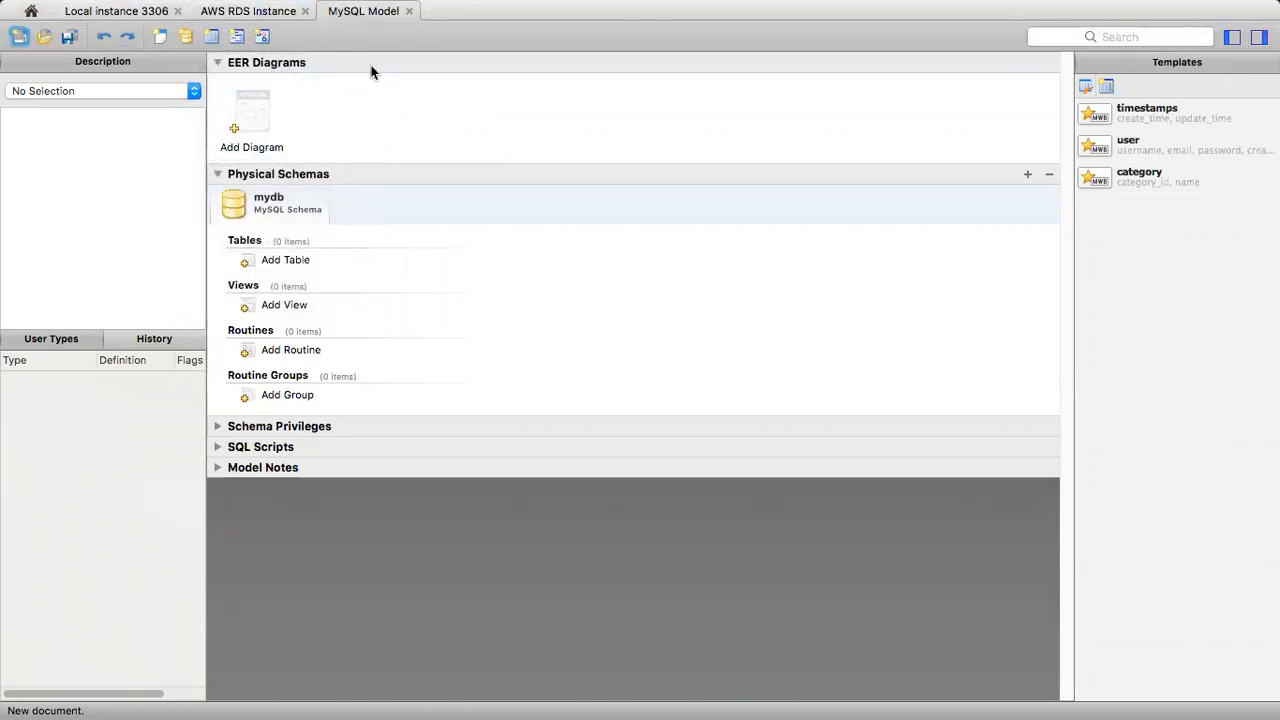
- Start reverse engineering a database into the model, connecting through the stored connection Local instance 3306
mouse_move(488, 1)
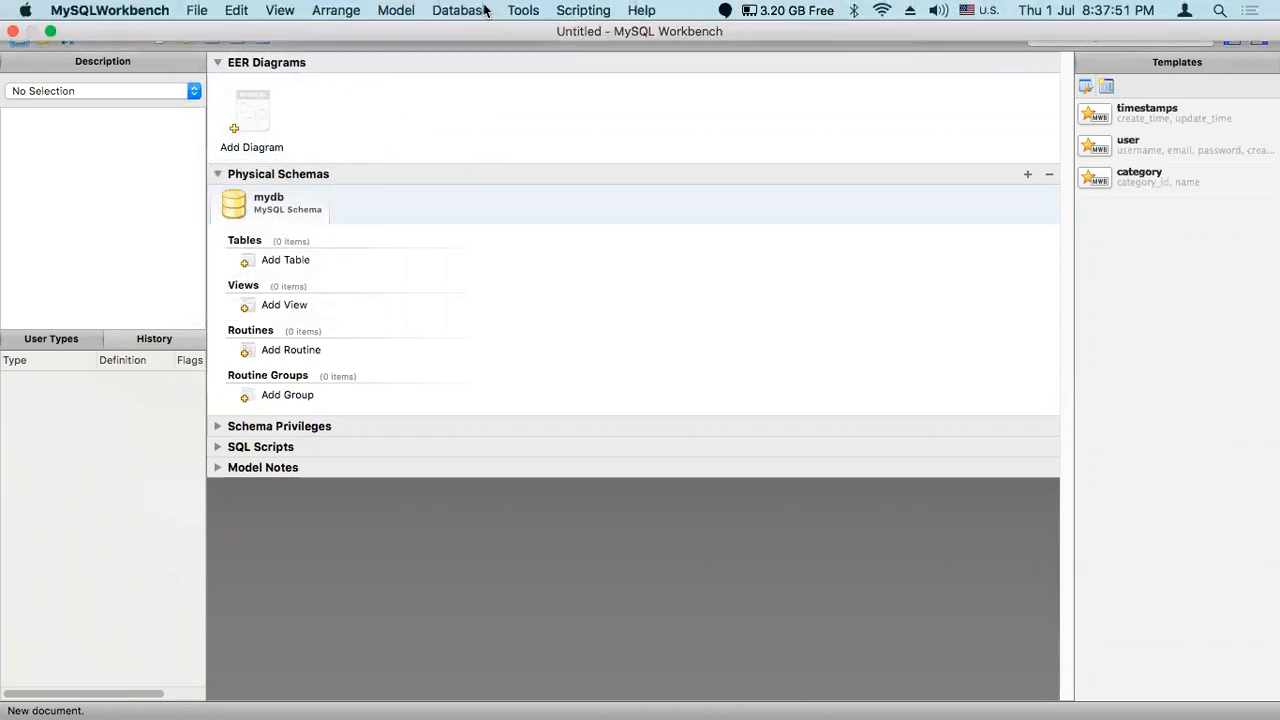
left_click(458, 10)
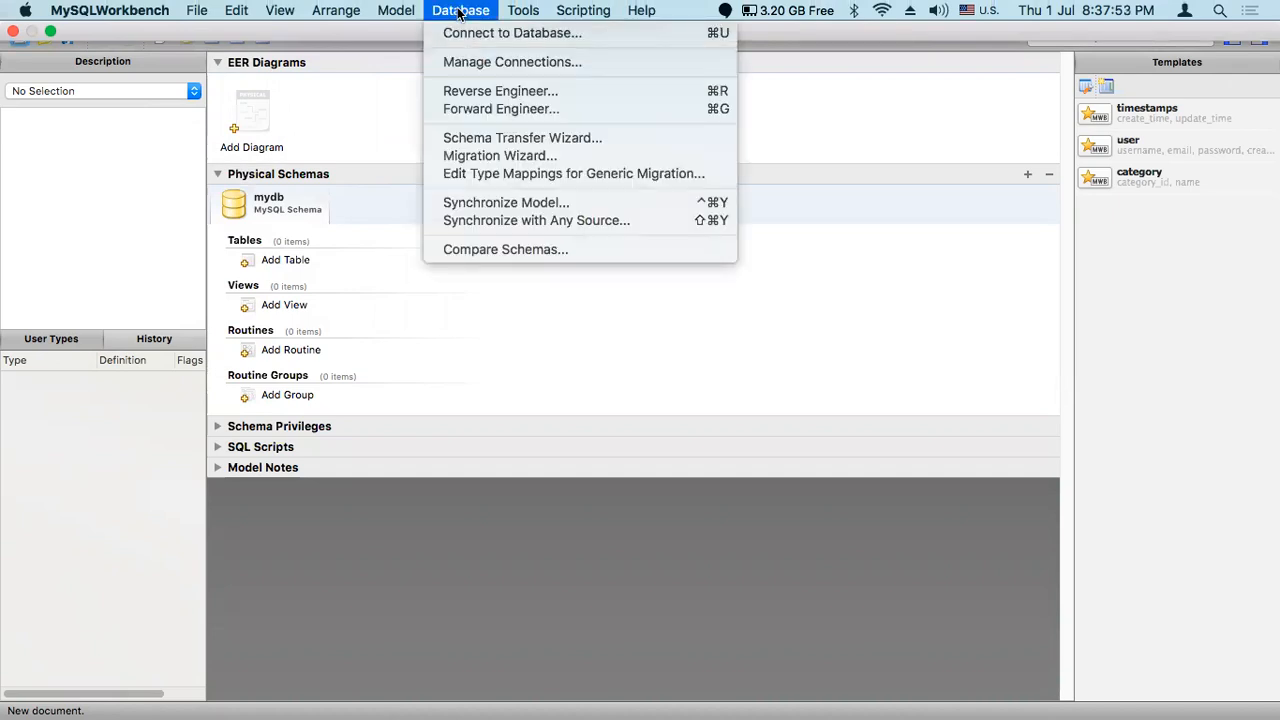
left_click(474, 92)
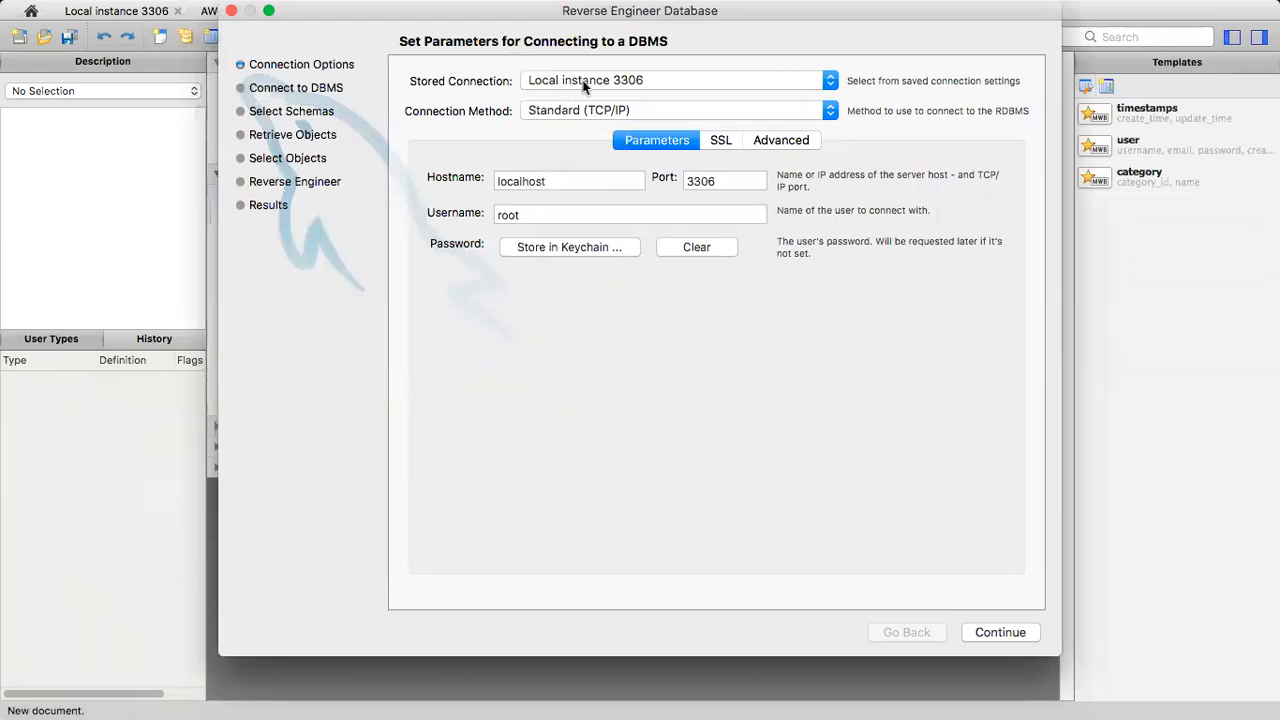
left_click(1003, 632)
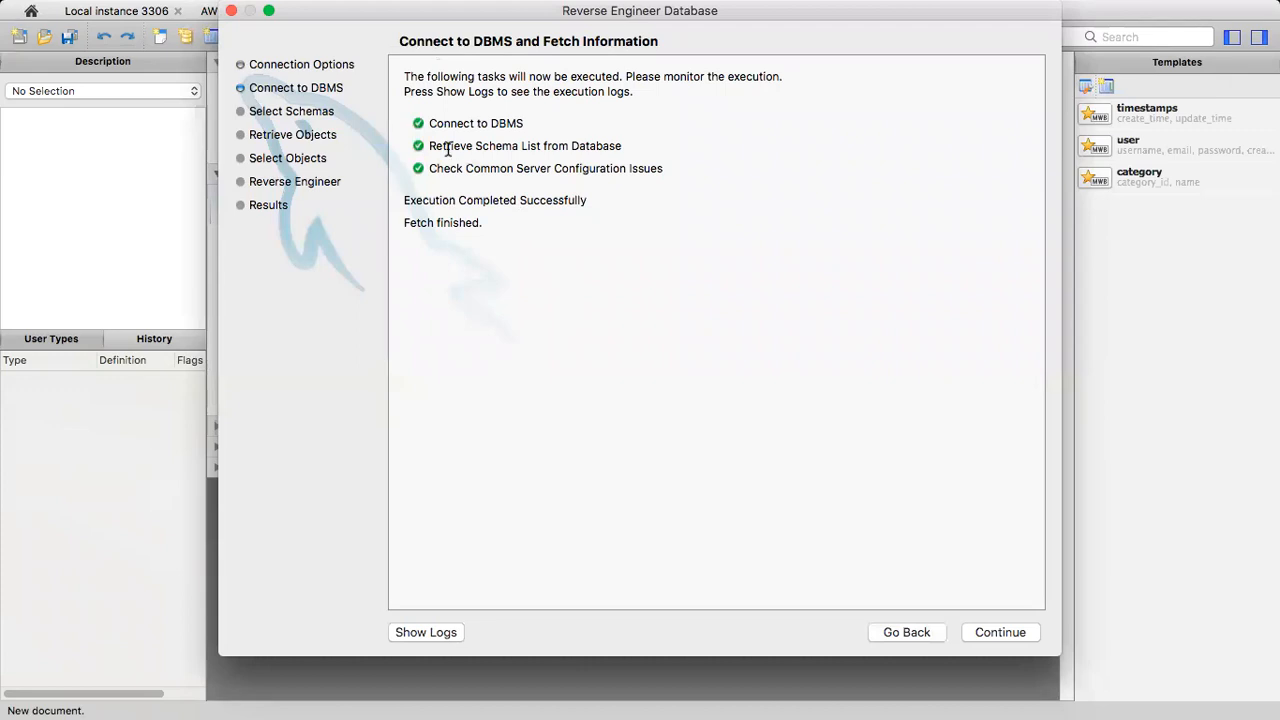
left_click(1008, 633)
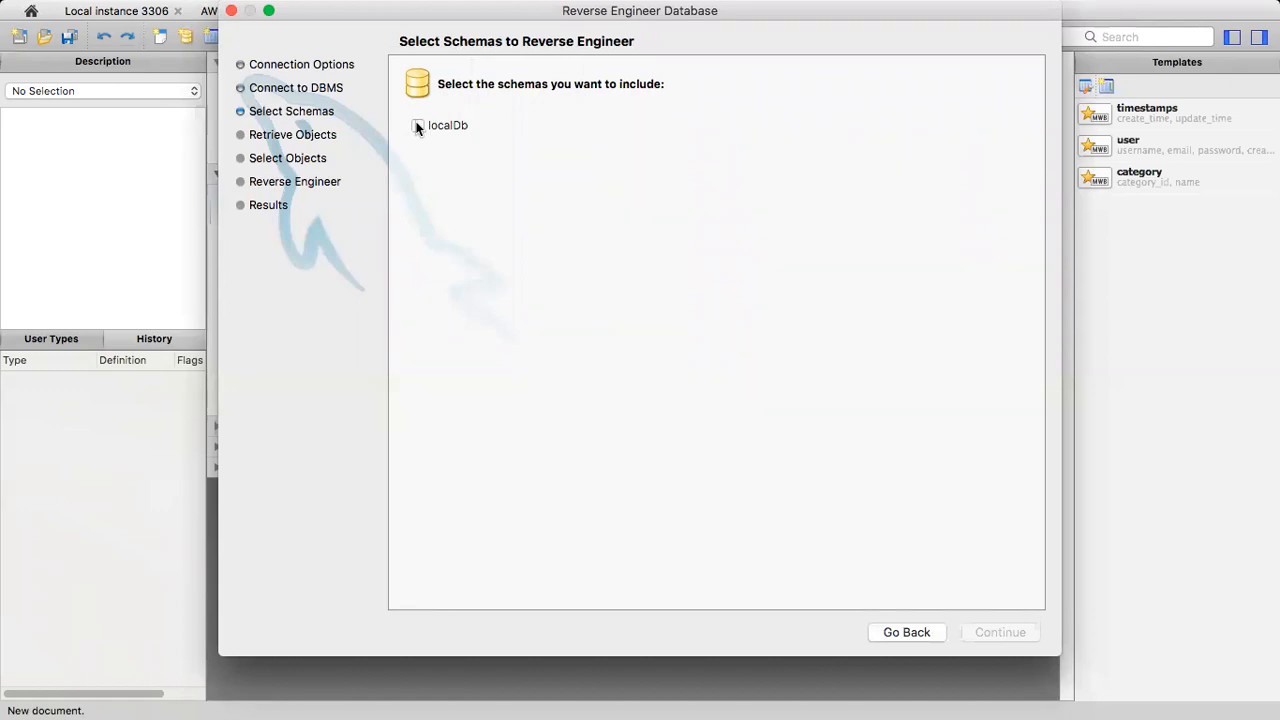
- Reverse engineer the localDb schema with its table and routine objects, placing the imported objects on a diagram
left_click(418, 126)
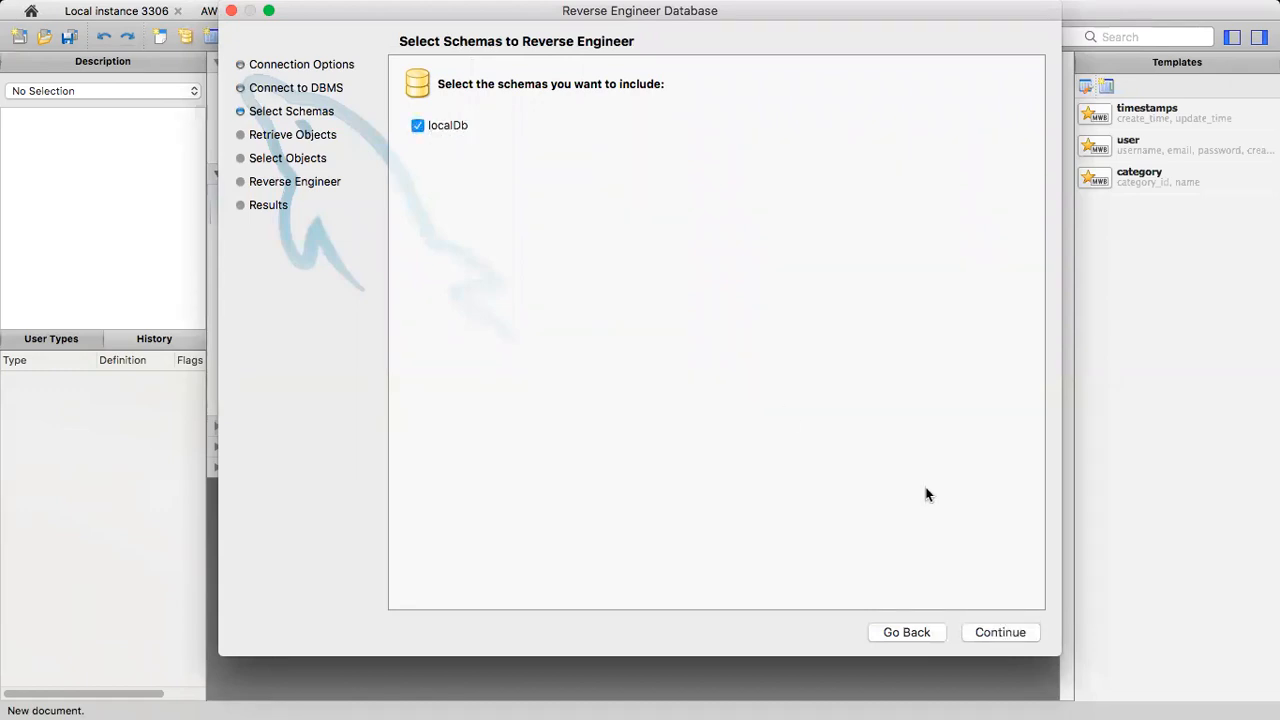
left_click(1022, 633)
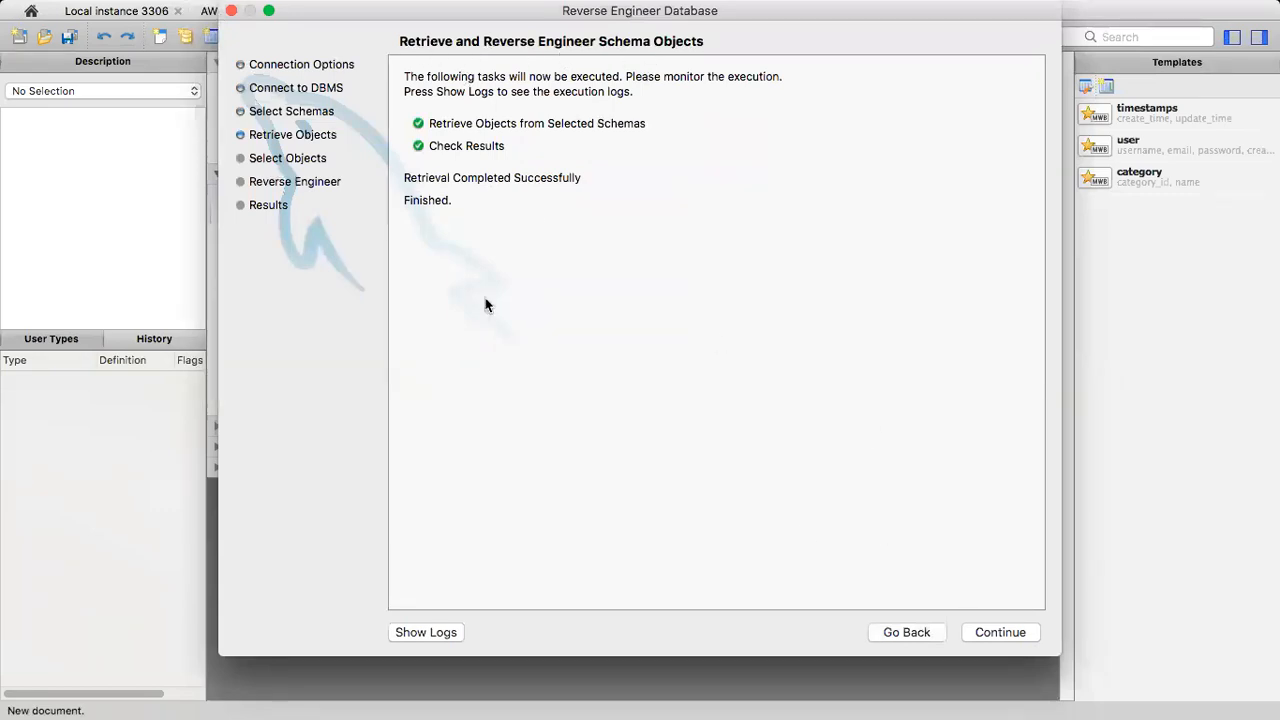
left_click(996, 633)
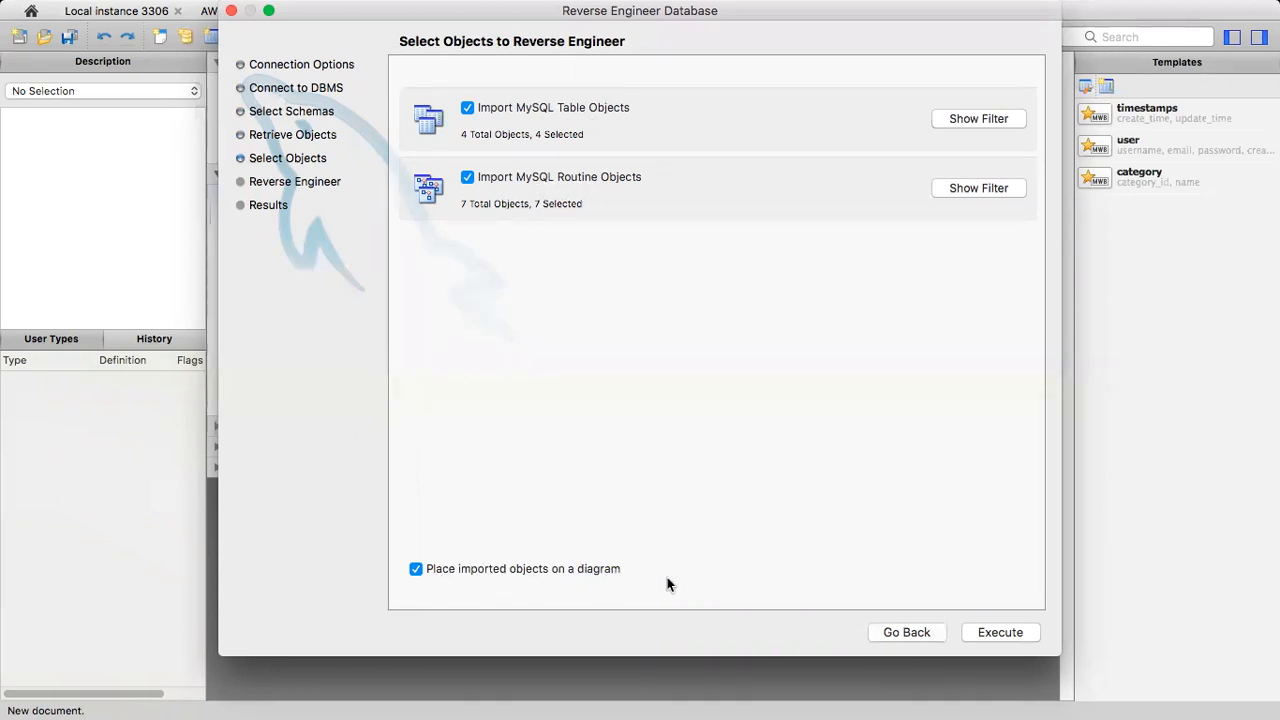
left_click(1000, 633)
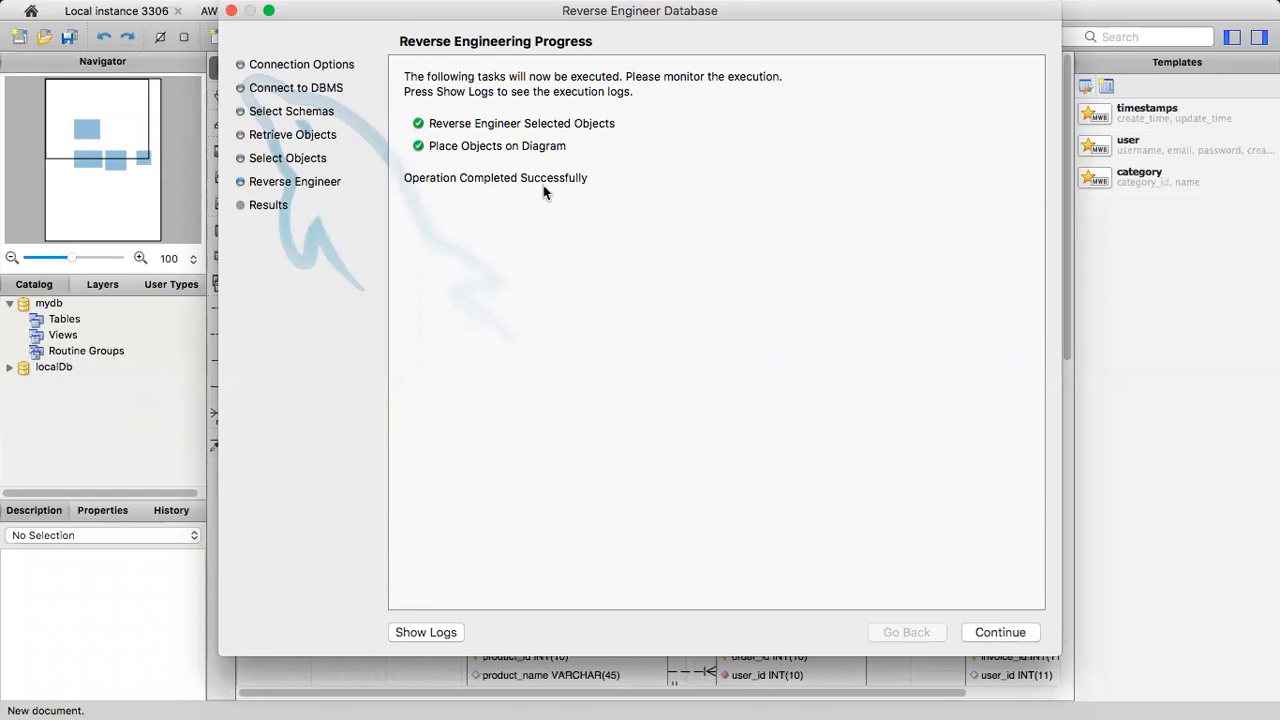
left_click(1011, 633)
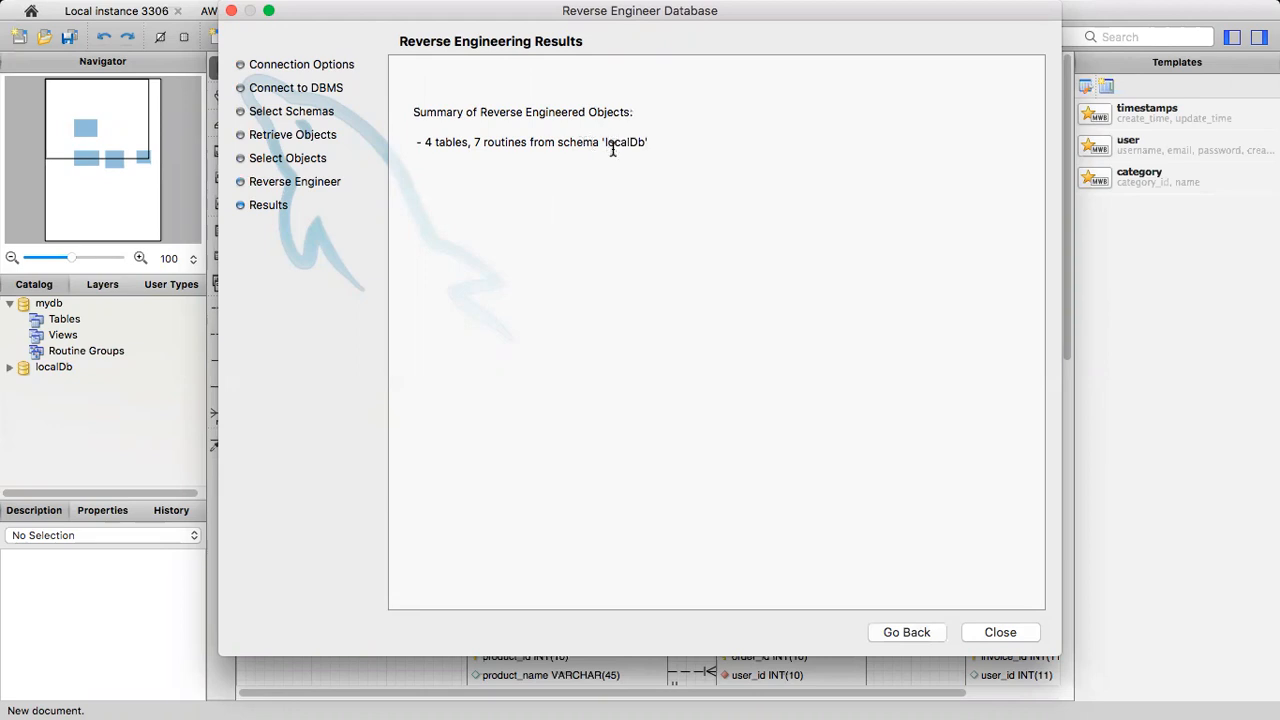
- Finish the reverse engineering and start synchronizing the model with the database through the stored connection AWS RDS Instance
left_click(996, 633)
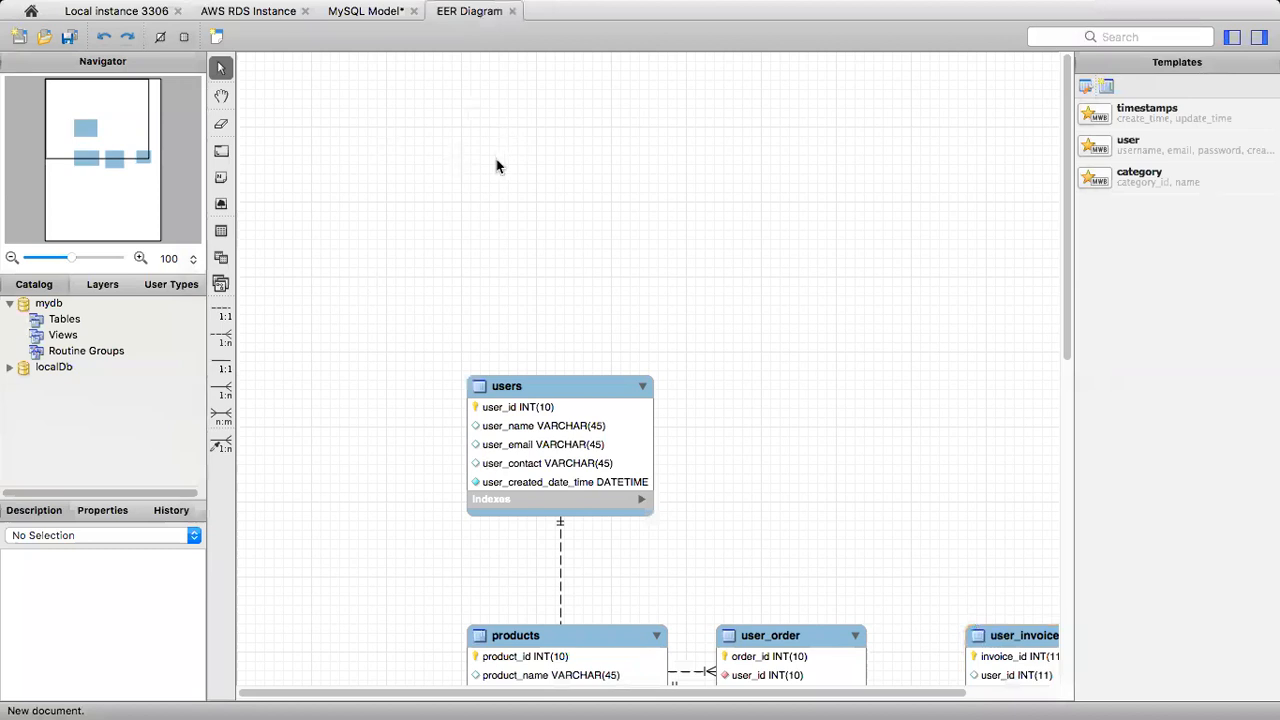
left_click(367, 12)
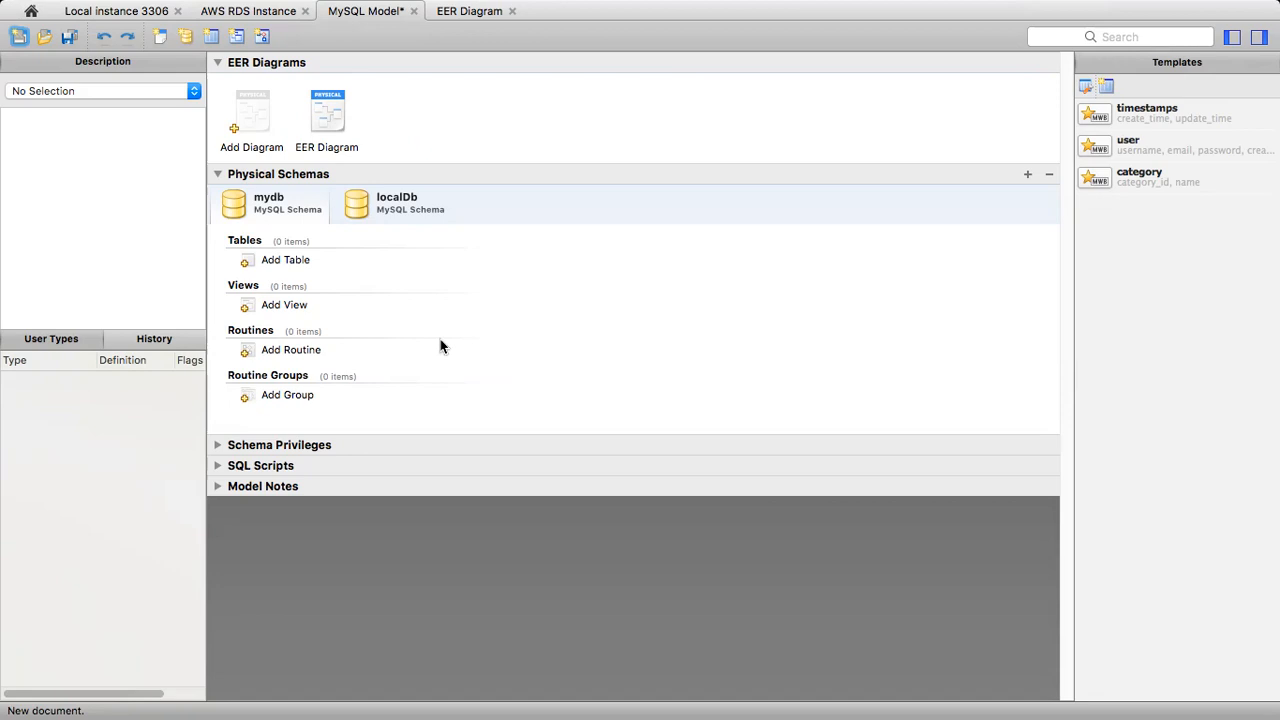
mouse_move(447, 6)
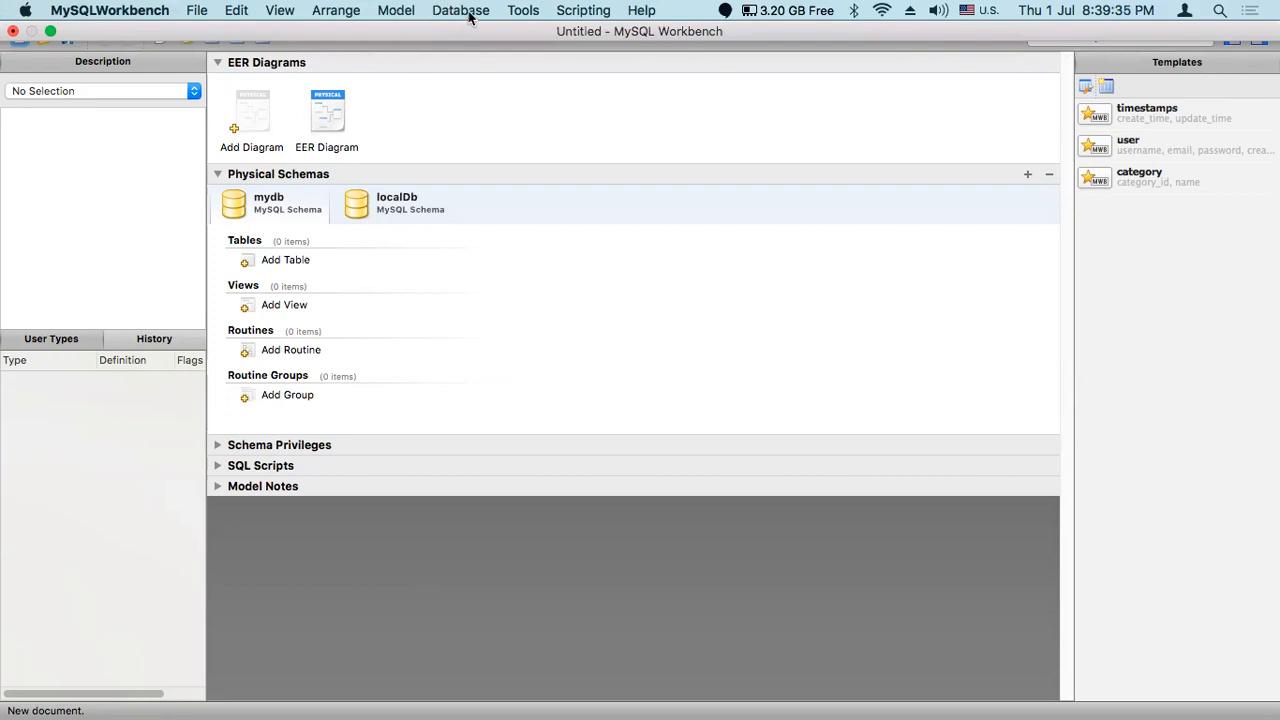
left_click(465, 11)
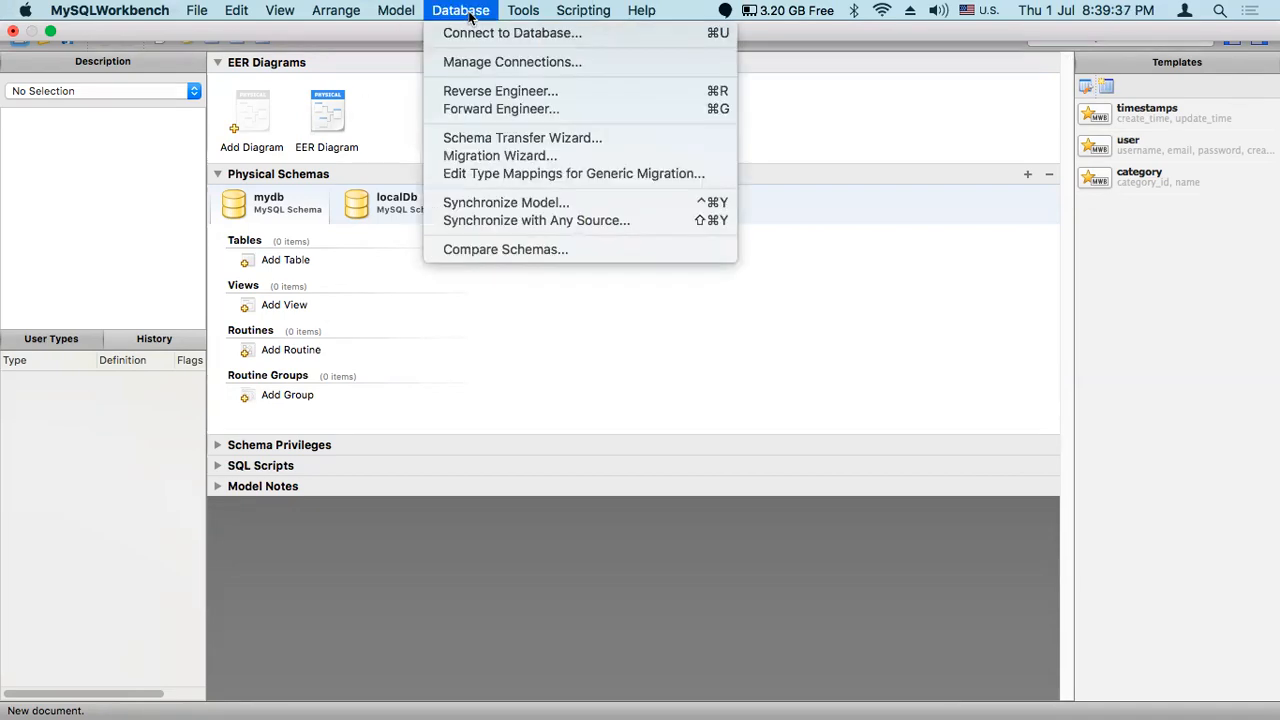
left_click(495, 203)
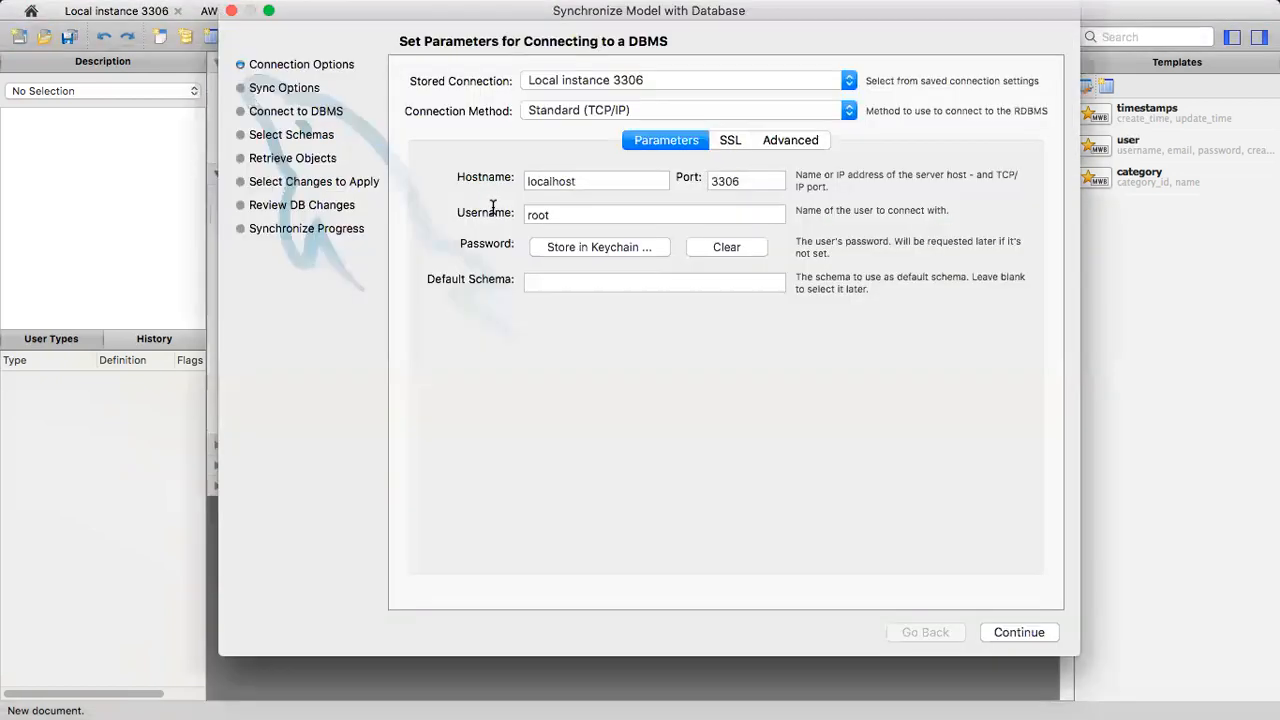
left_click(549, 82)
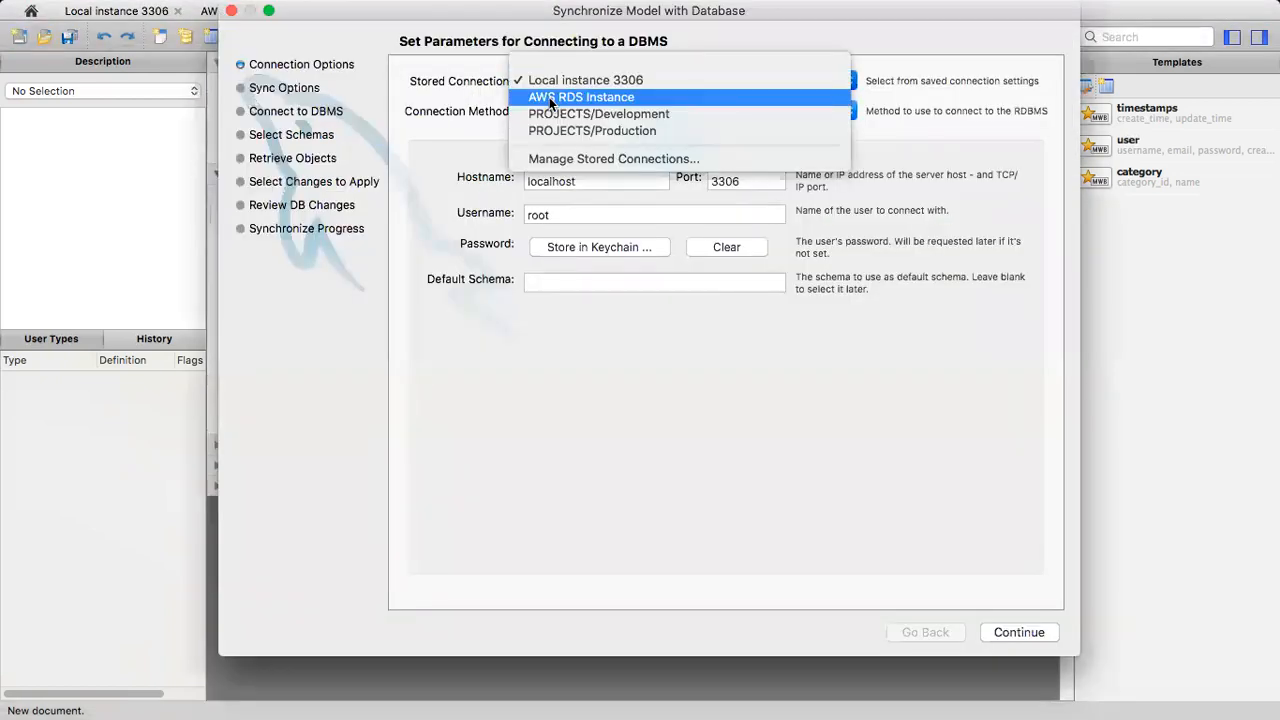
left_click(562, 97)
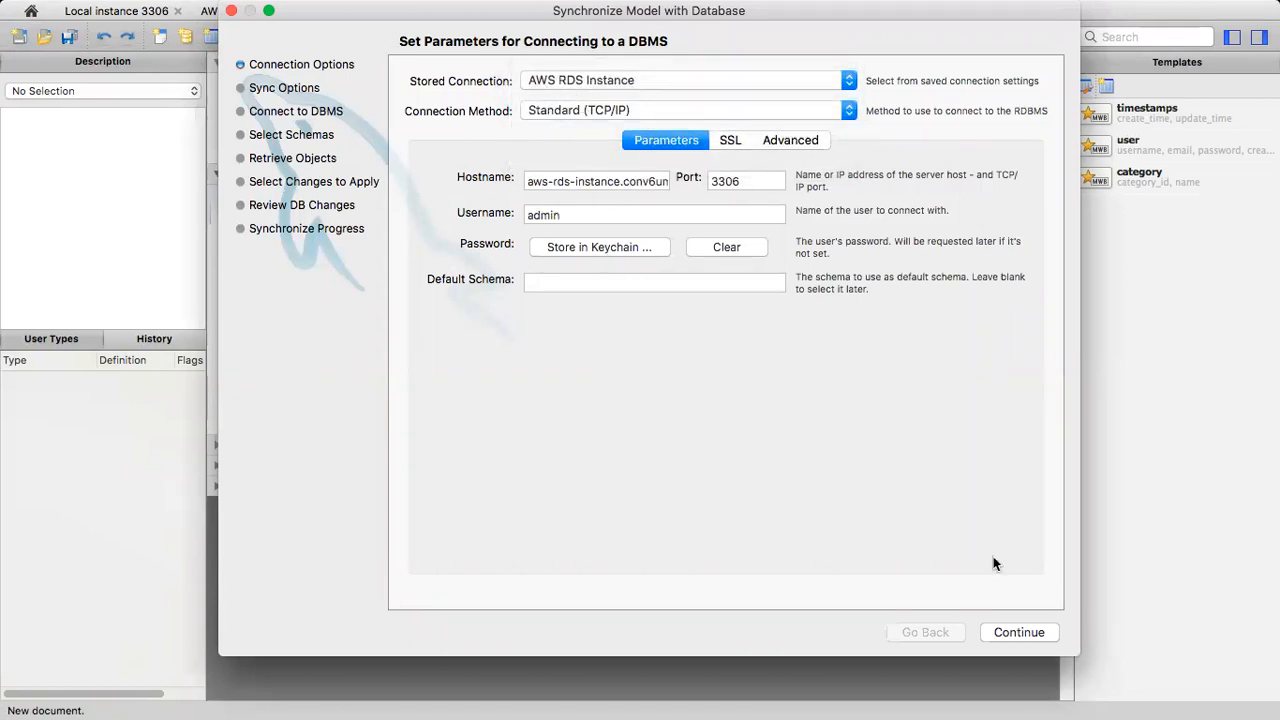
left_click(1020, 632)
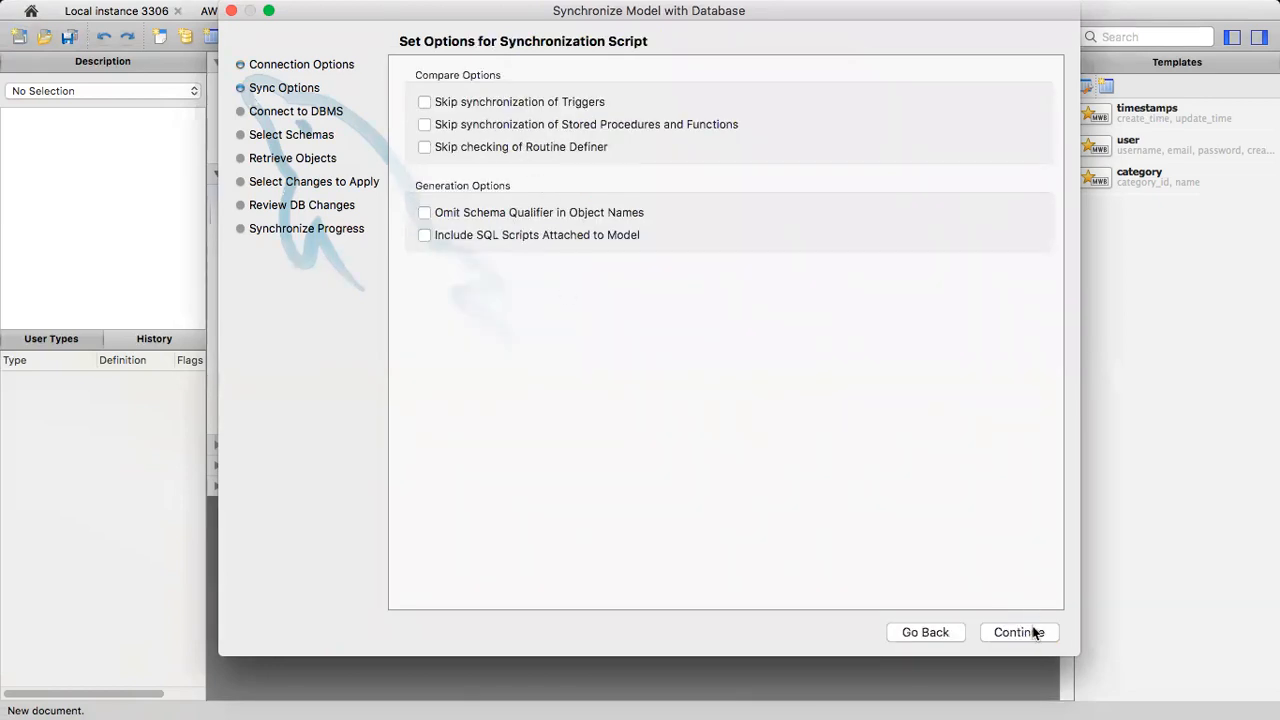
left_click(1030, 633)
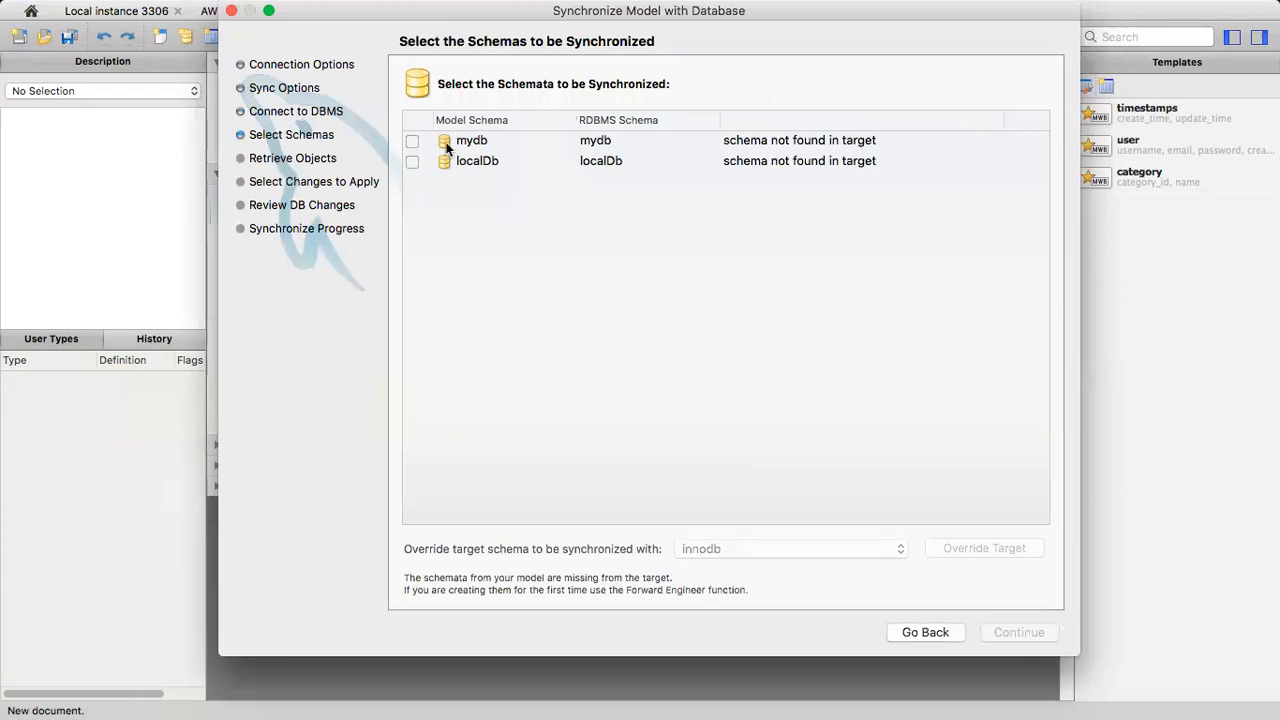
- Override the target of the localDb model schema with productionDb and include localDb in the synchronization
left_click(478, 162)
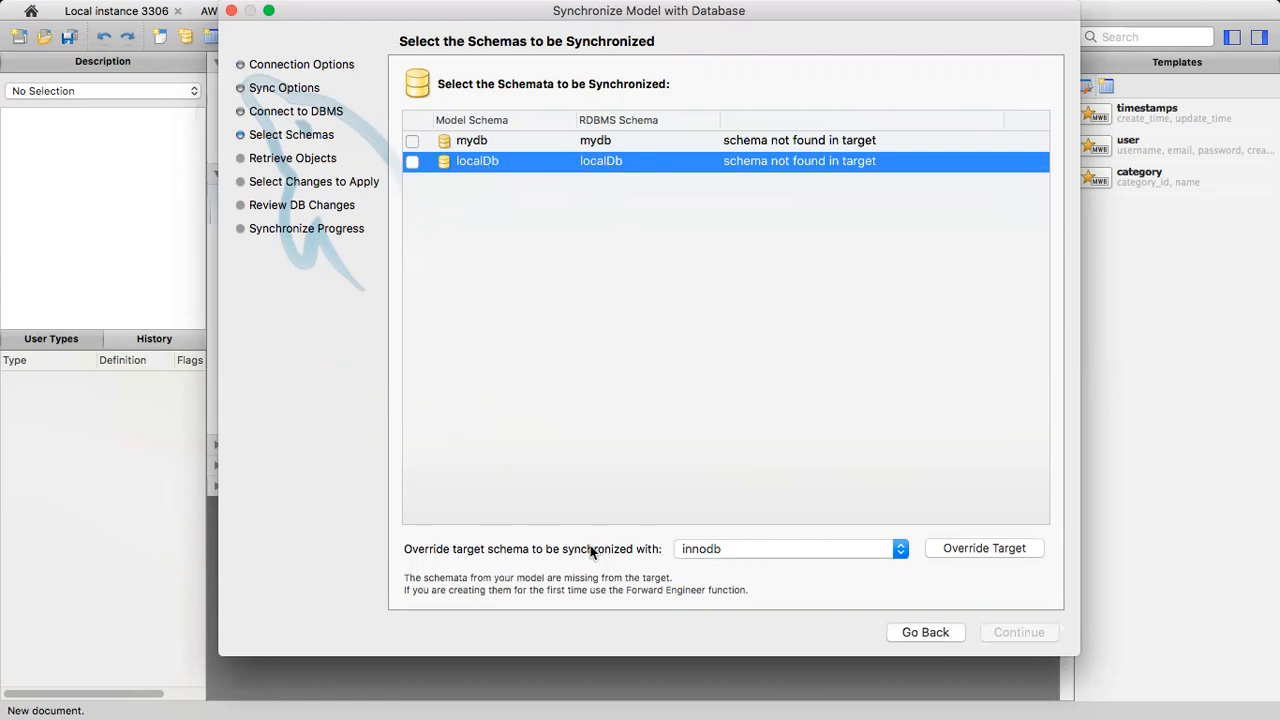
left_click(725, 549)
left_click(776, 571)
left_click(975, 551)
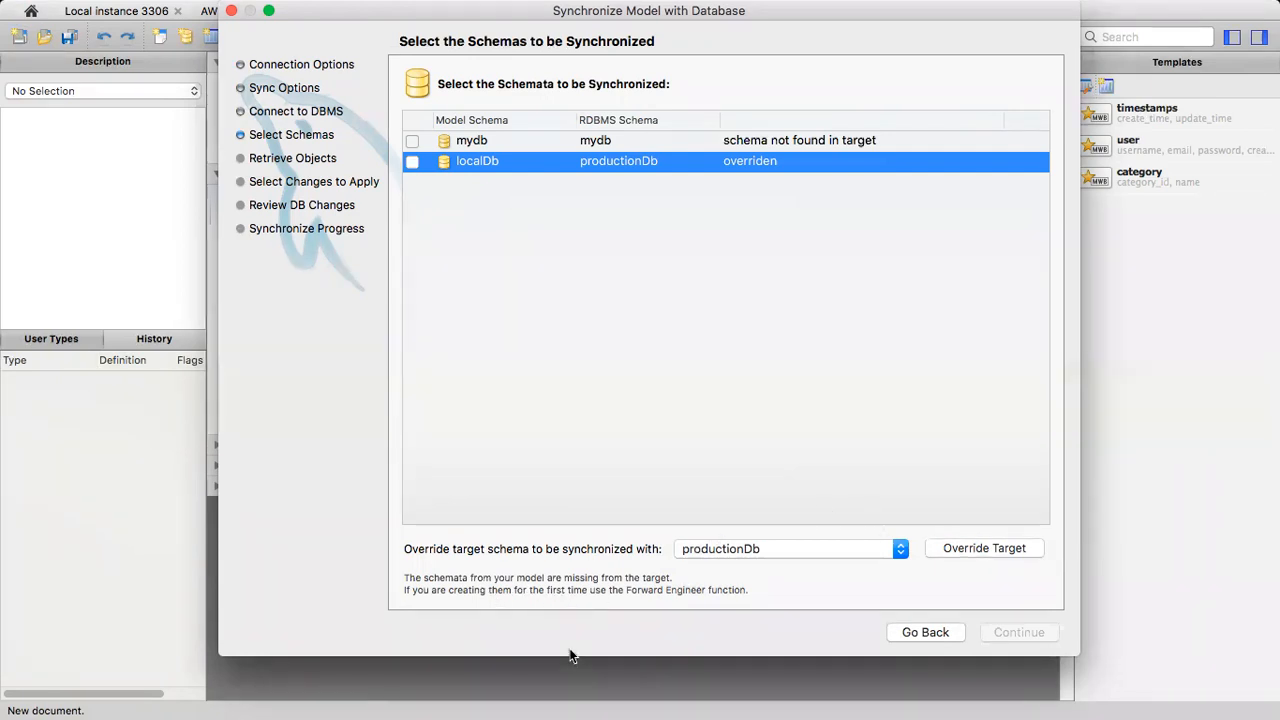
left_click(957, 551)
left_click(978, 582)
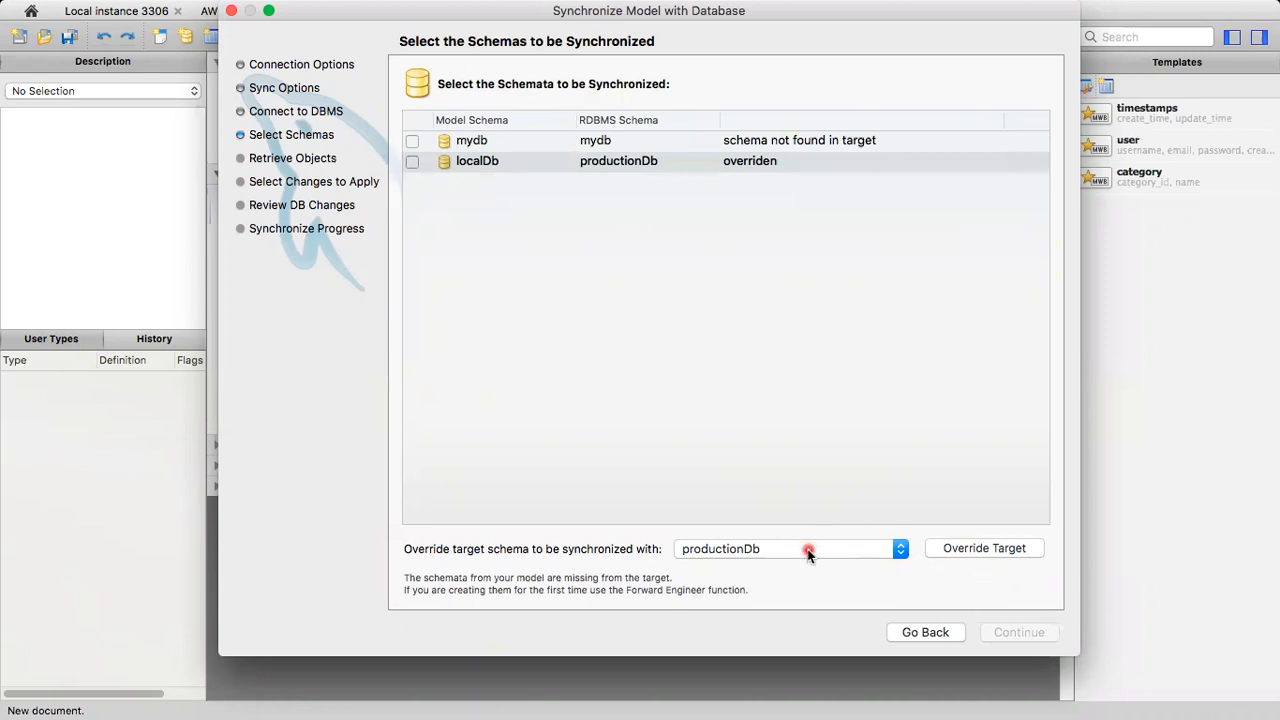
left_click(412, 161)
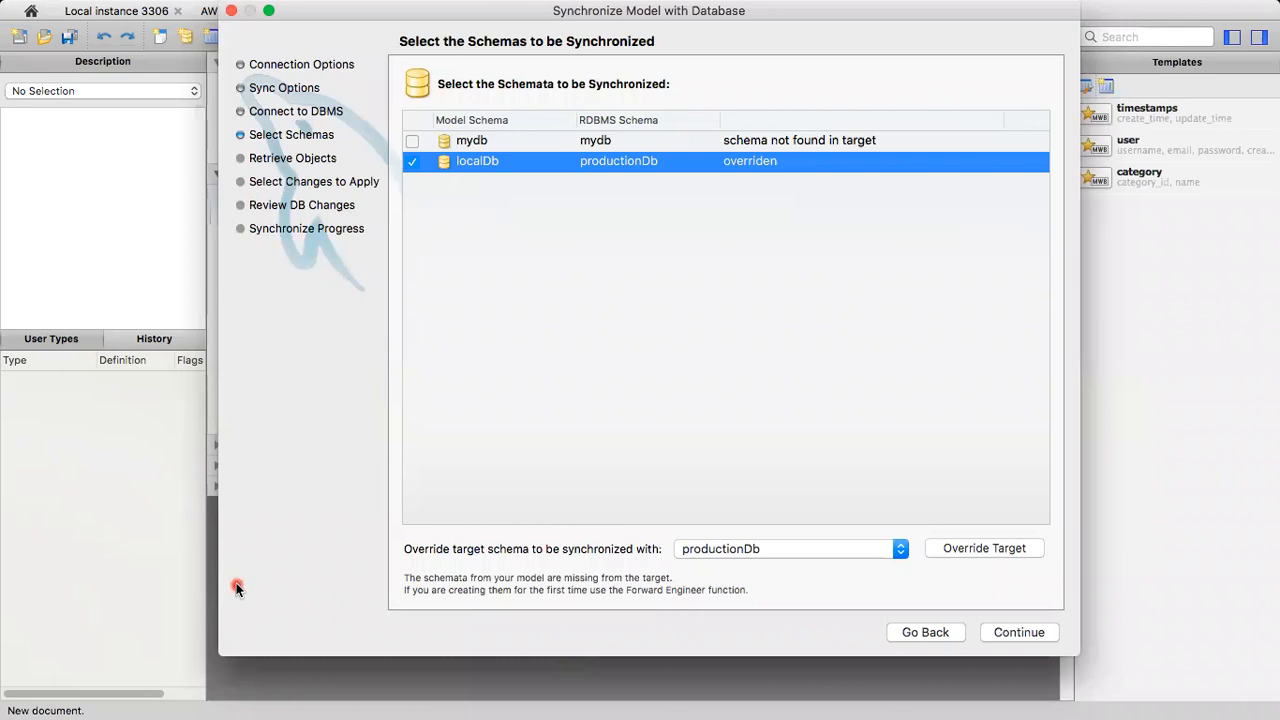
- Retrieve the productionDb objects, examine the differences and SQL for del_product, fn_del_value and fn_exists, and exit the synchronization
left_click(1016, 632)
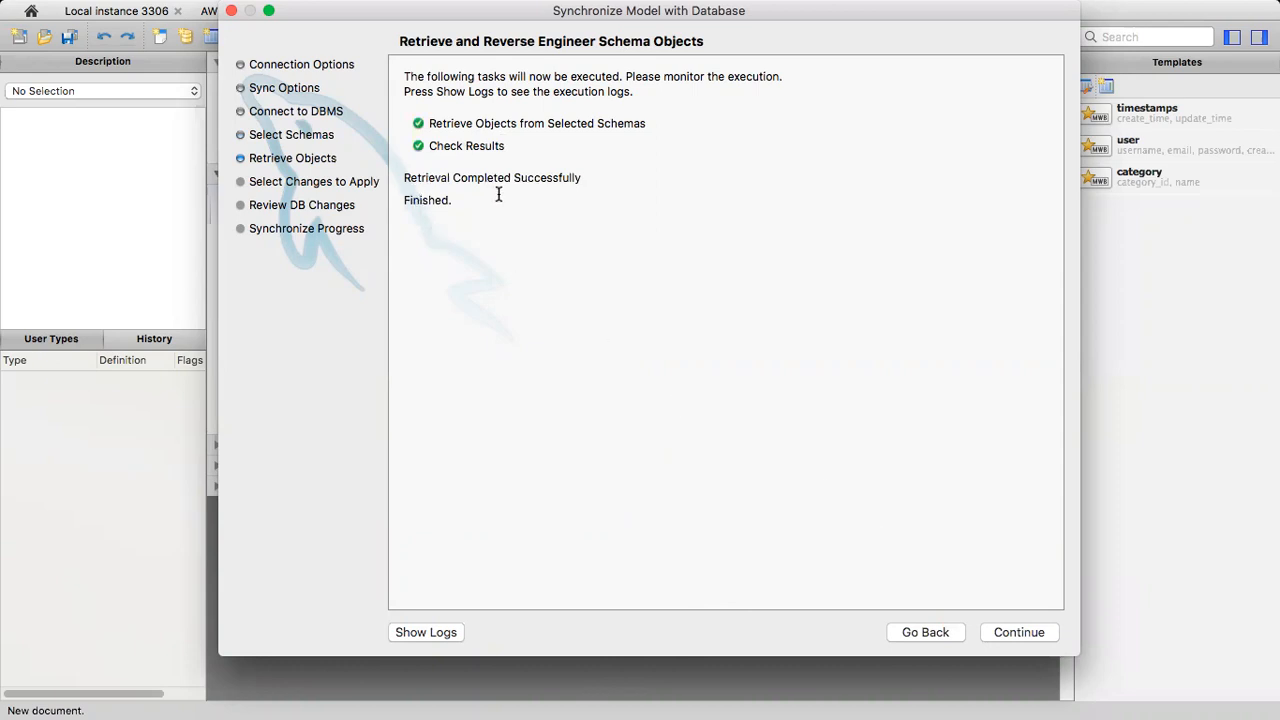
left_click(1015, 634)
left_click_drag(707, 561, 709, 404)
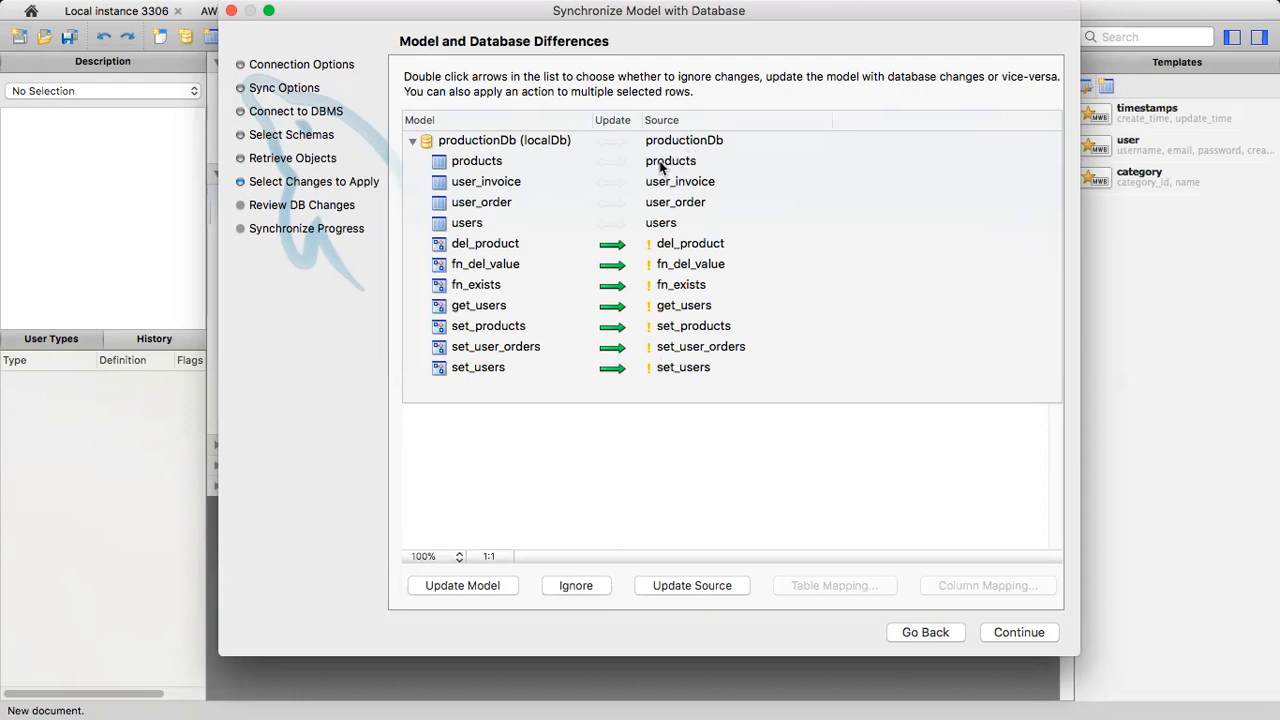
left_click(612, 247)
left_click(612, 266)
left_click(612, 286)
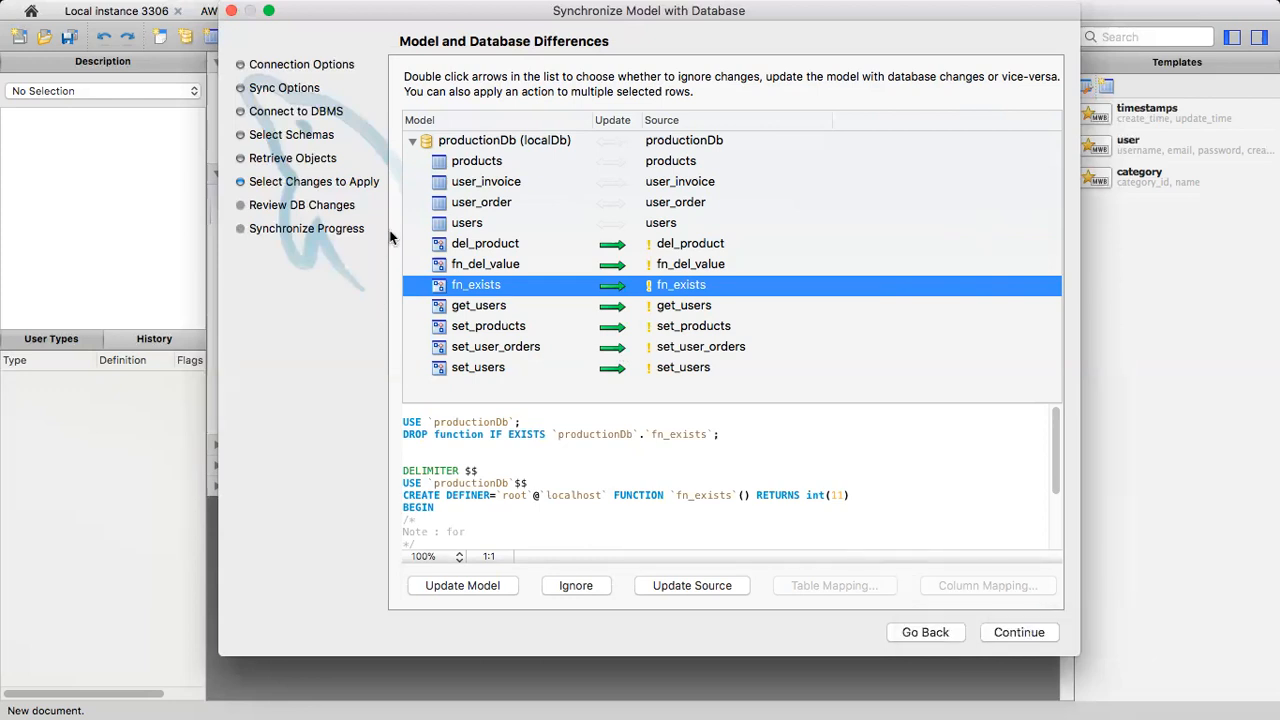
left_click(231, 10)
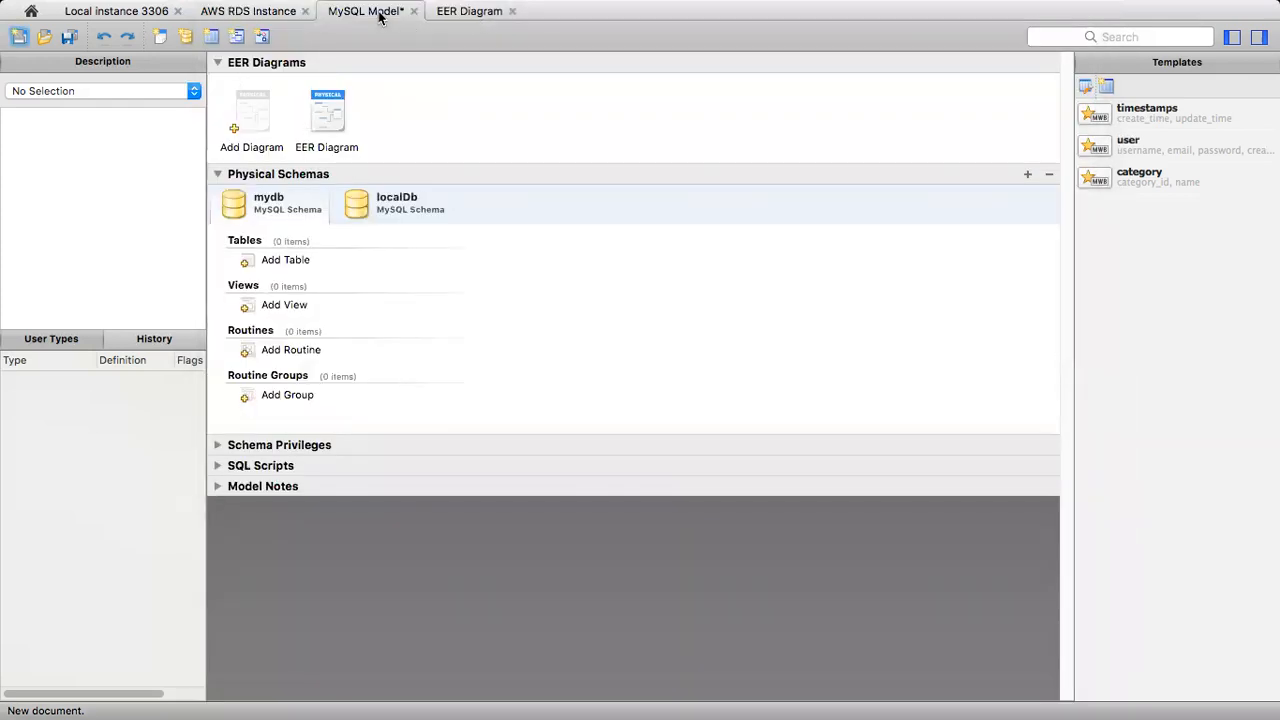
- Restart the model synchronization through the AWS RDS Instance connection with the option to skip checking of Routine Definer enabled
left_click(460, 10)
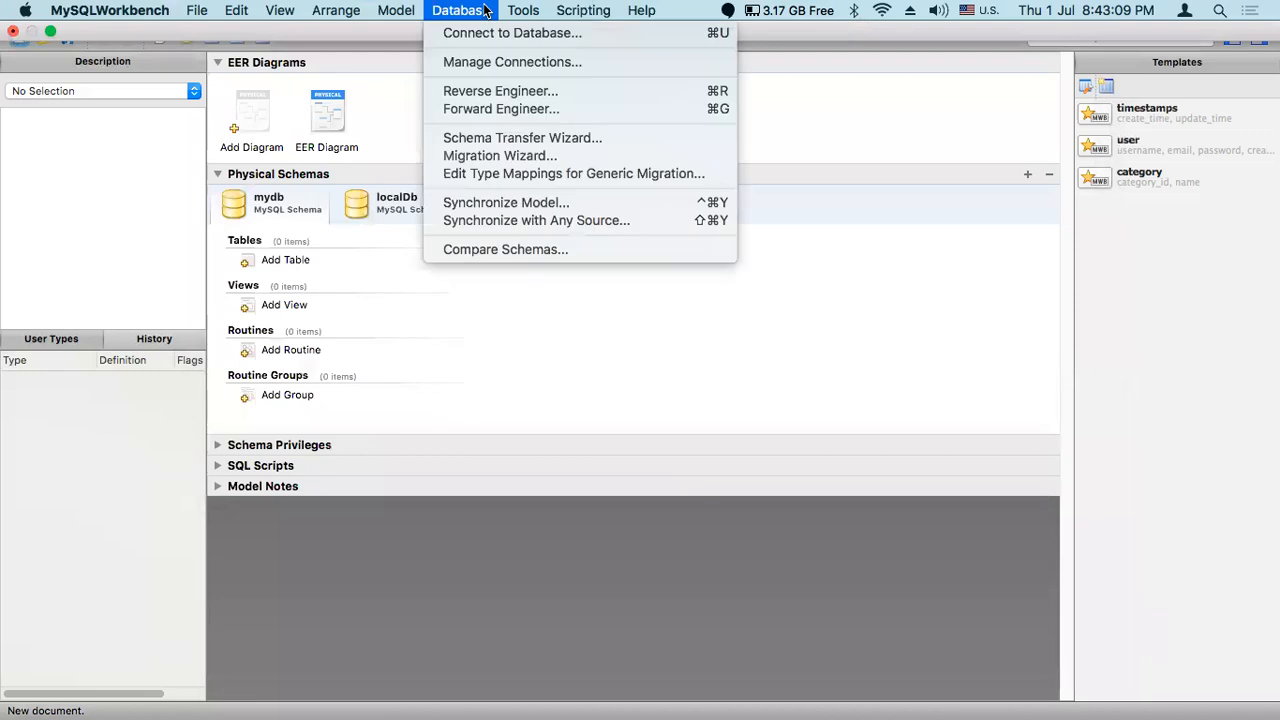
left_click(497, 206)
left_click(547, 80)
left_click(547, 80)
left_click(1014, 634)
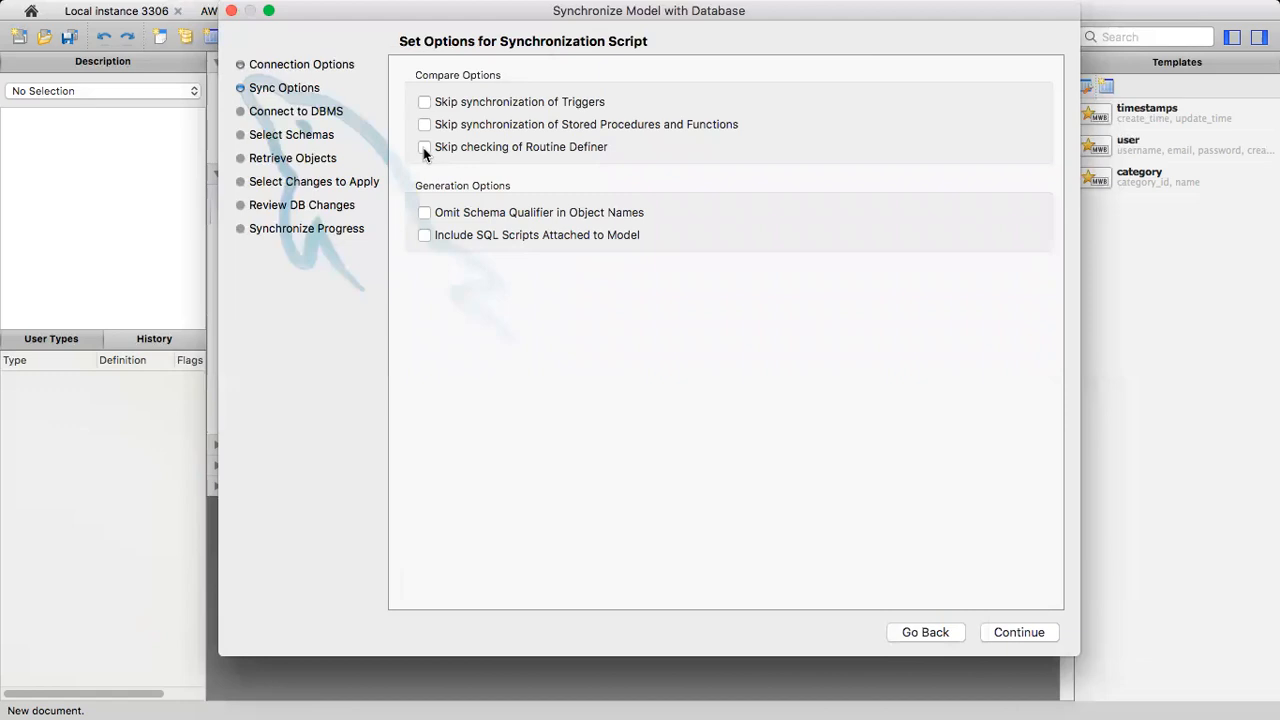
left_click(424, 148)
left_click(1037, 632)
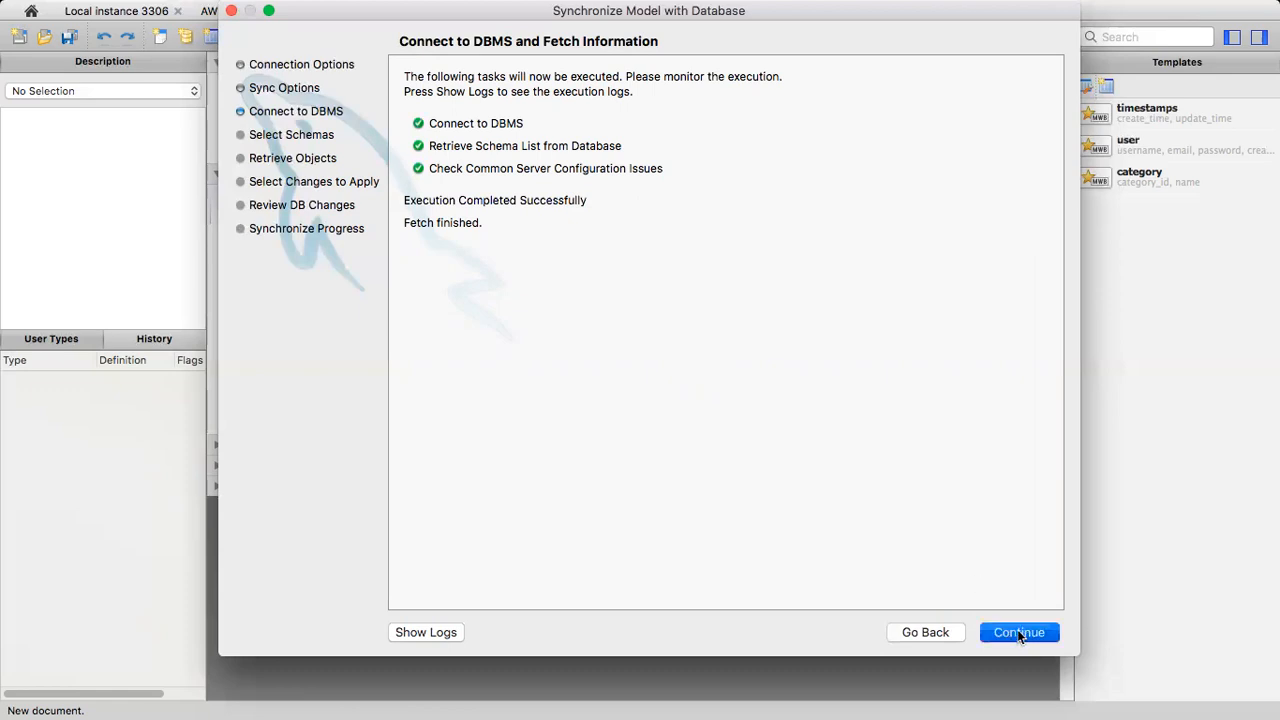
left_click(1006, 632)
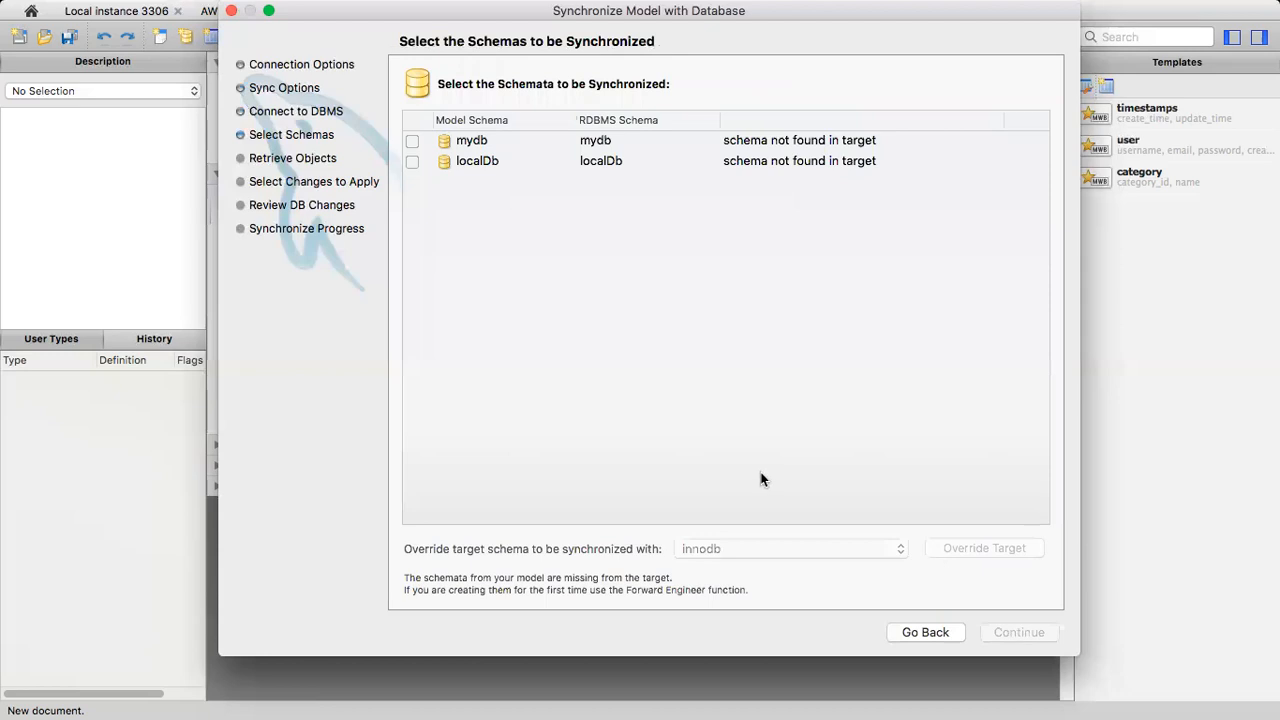
- Include the localDb model schema in this synchronization and override its target with productionDb
left_click(552, 162)
left_click(412, 161)
left_click(721, 547)
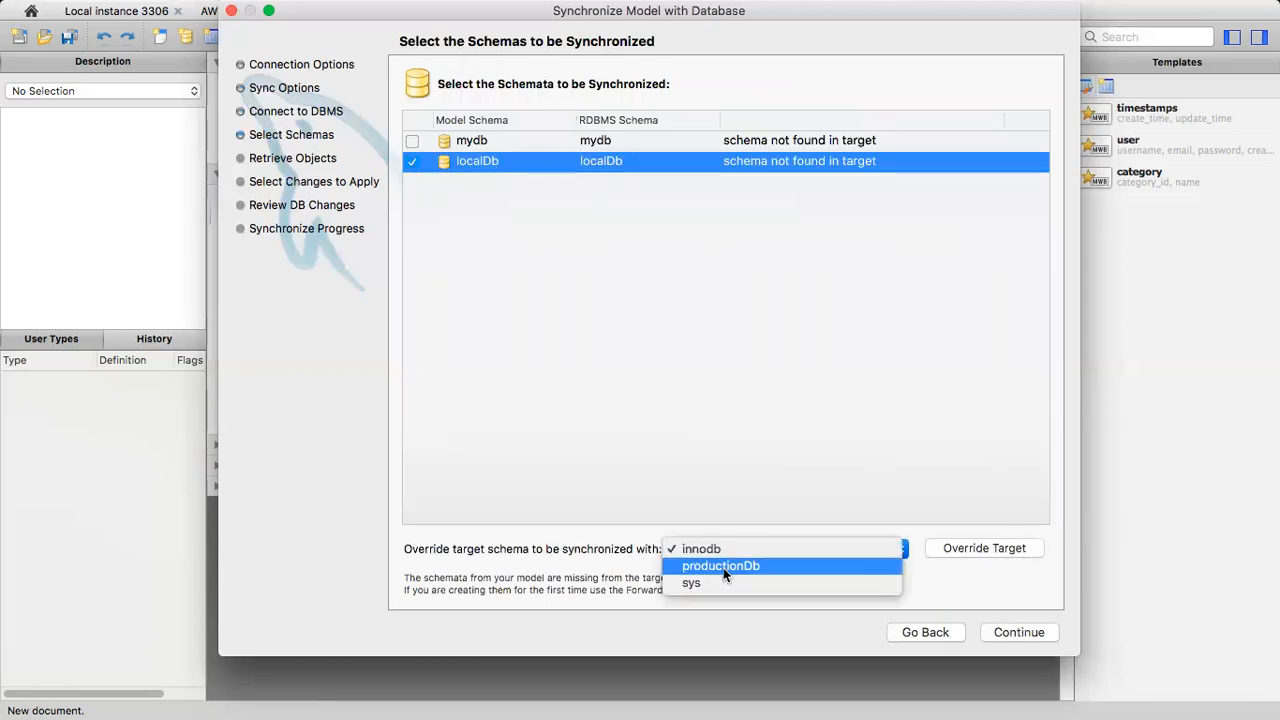
left_click(723, 567)
left_click(965, 549)
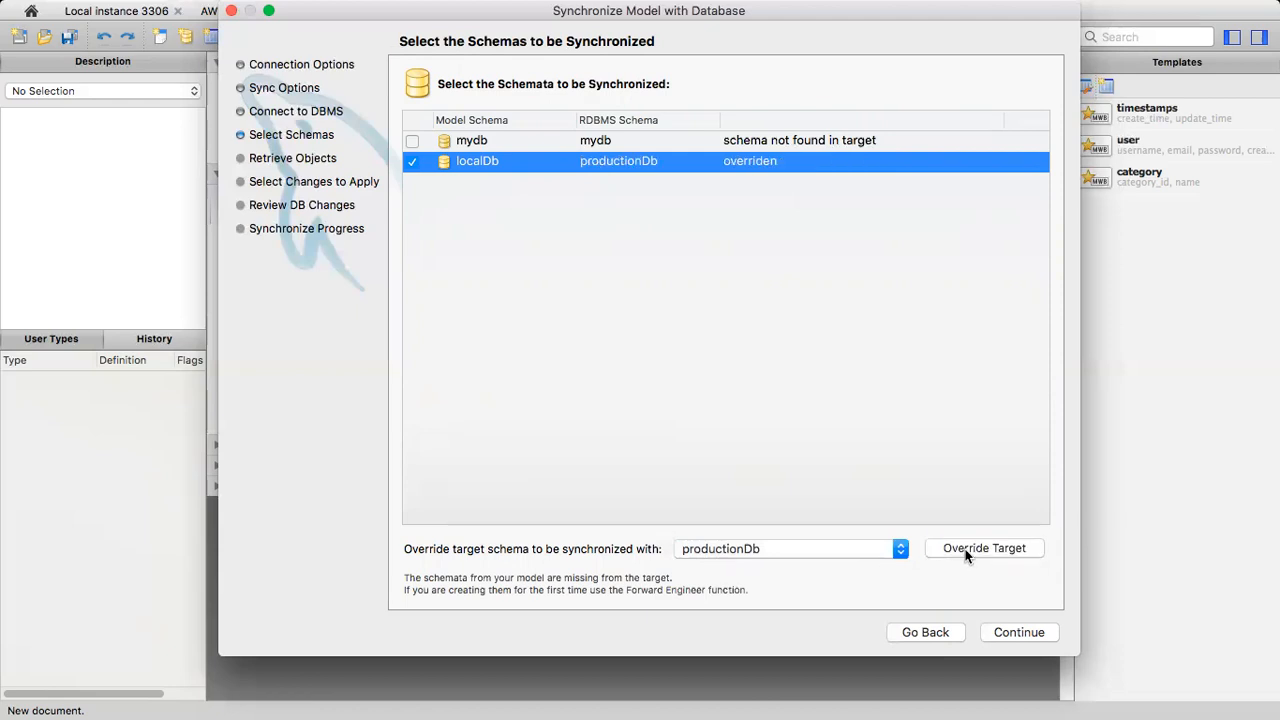
- Retrieve the productionDb objects and examine the table and routine differences between the model and the database
left_click(1006, 635)
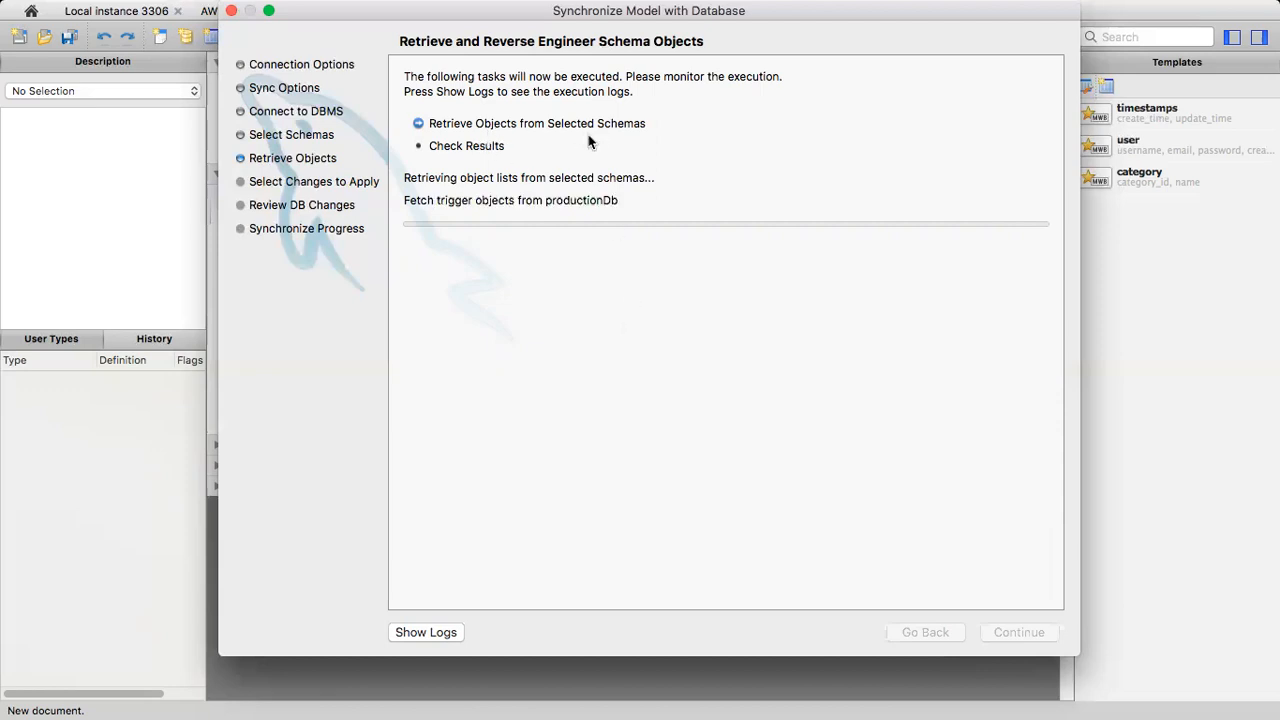
left_click(1010, 633)
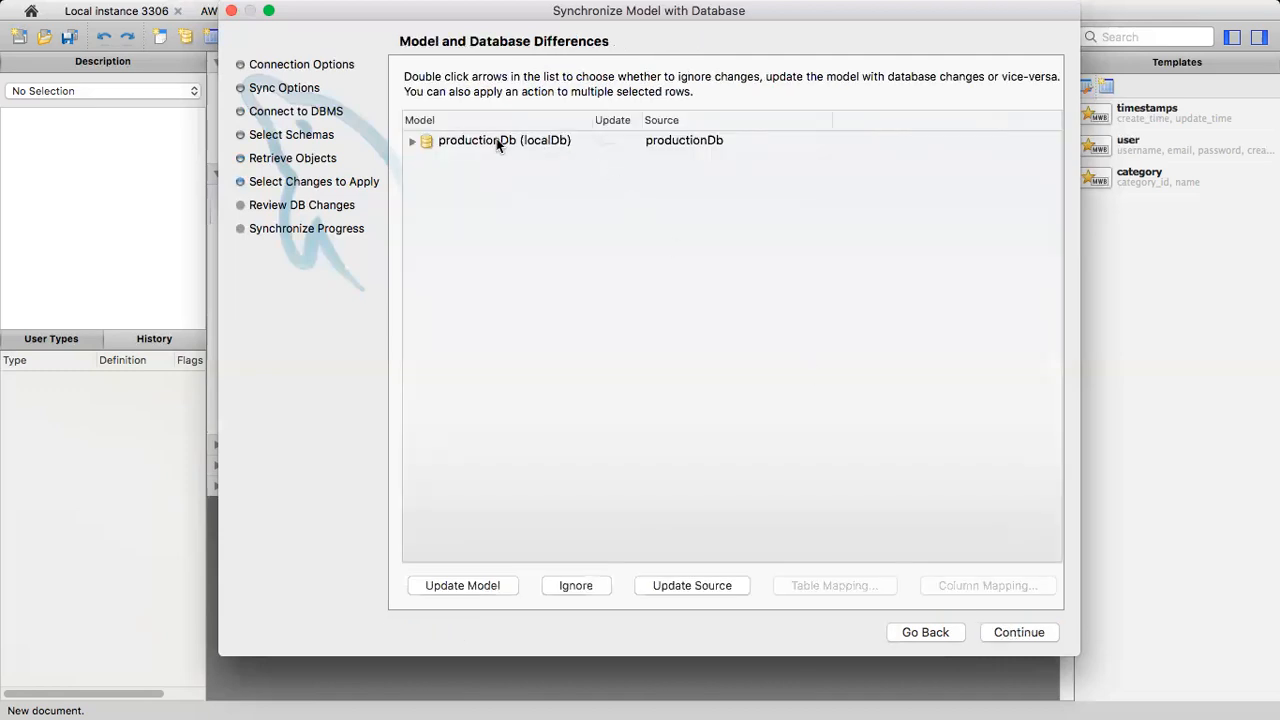
left_click(413, 141)
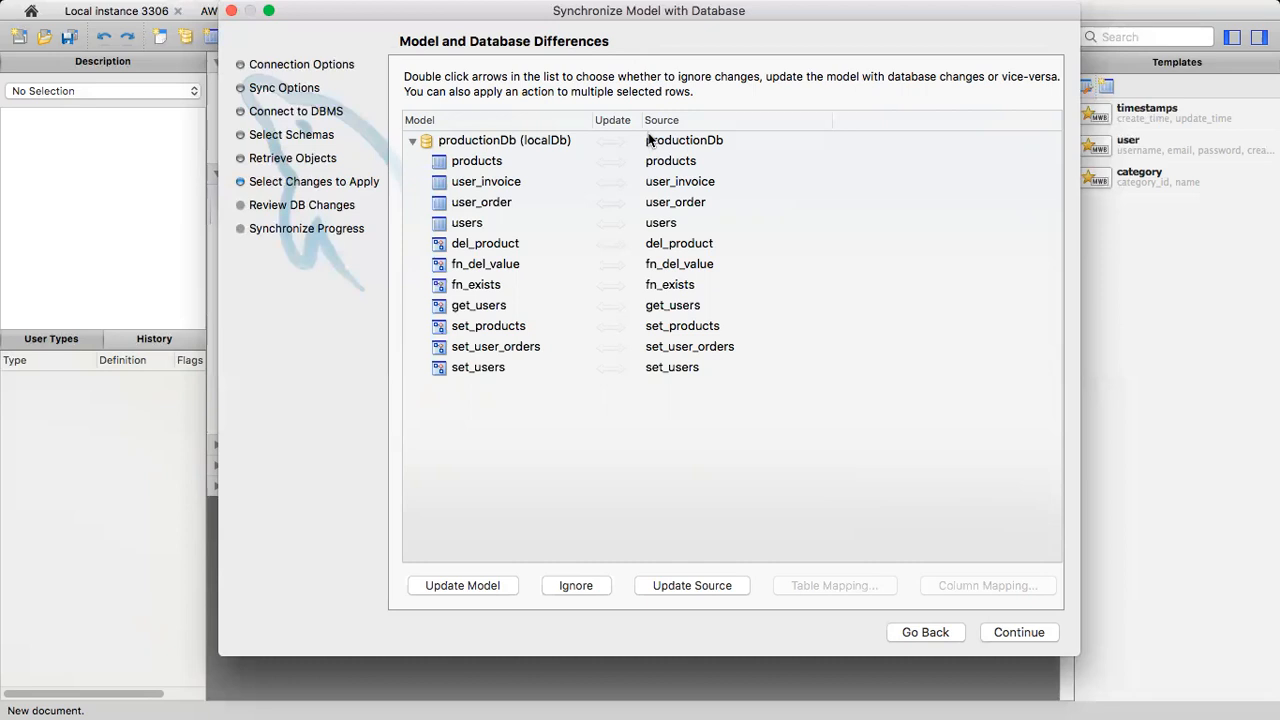
- Exit the synchronization without applying anything and close the MySQL model without saving it
left_click(230, 12)
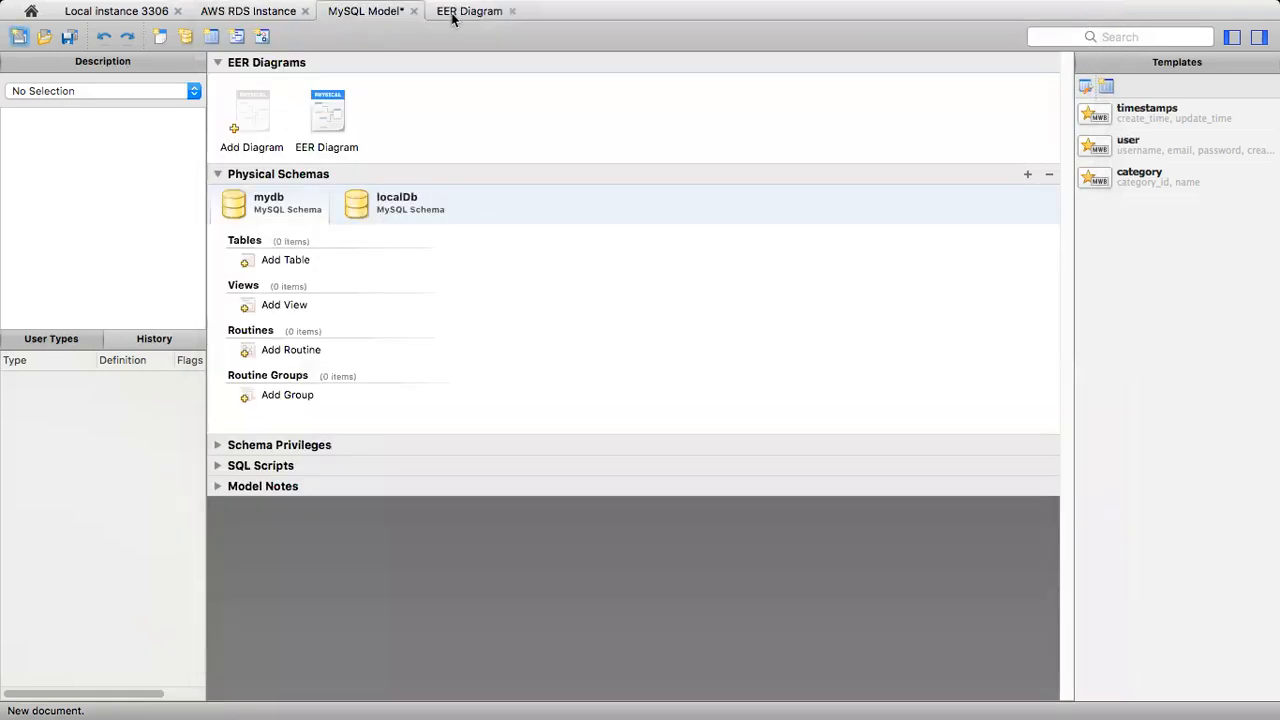
left_click(412, 11)
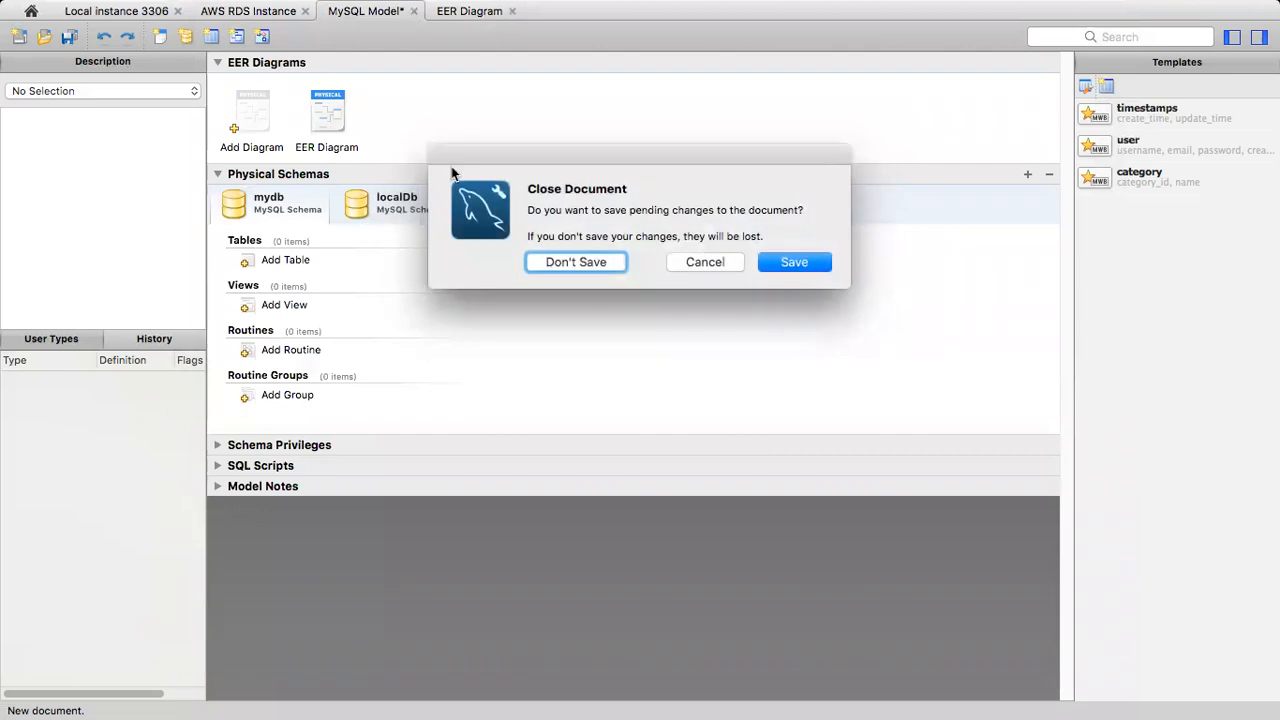
left_click(587, 262)
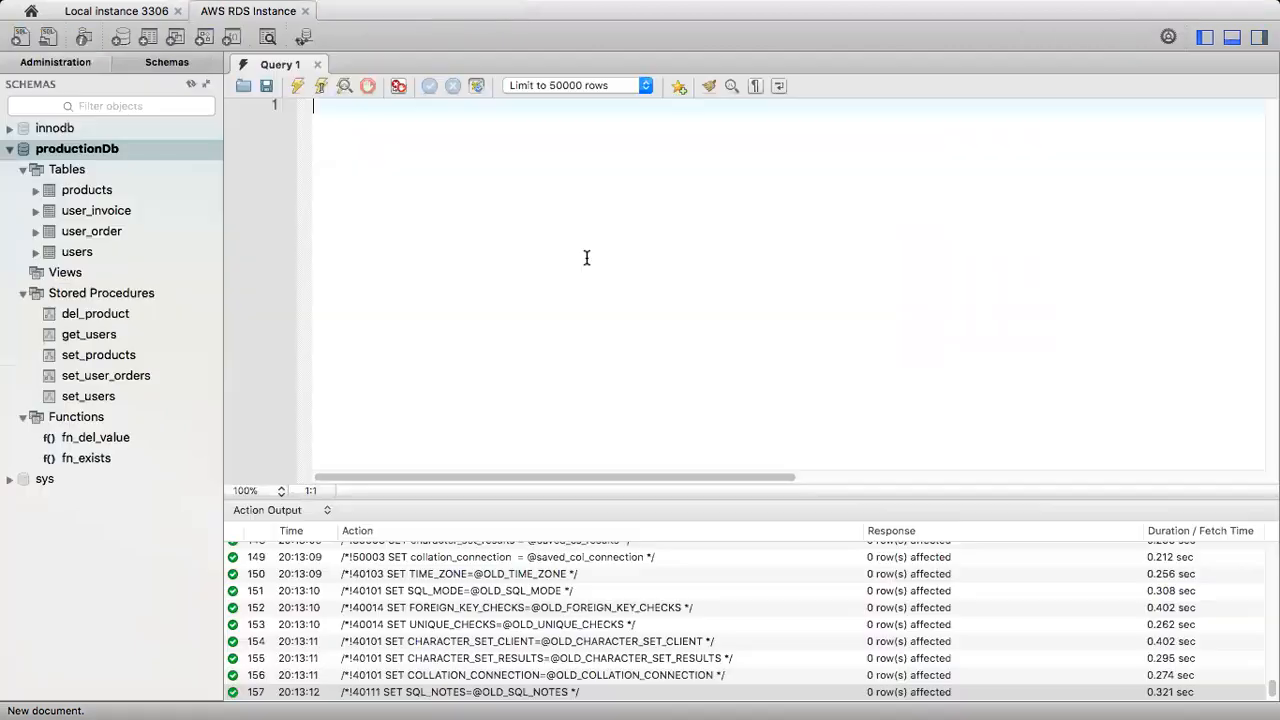
- Switch to the Local instance 3306 connection and start a new localDb table named user_activity
left_click(138, 12)
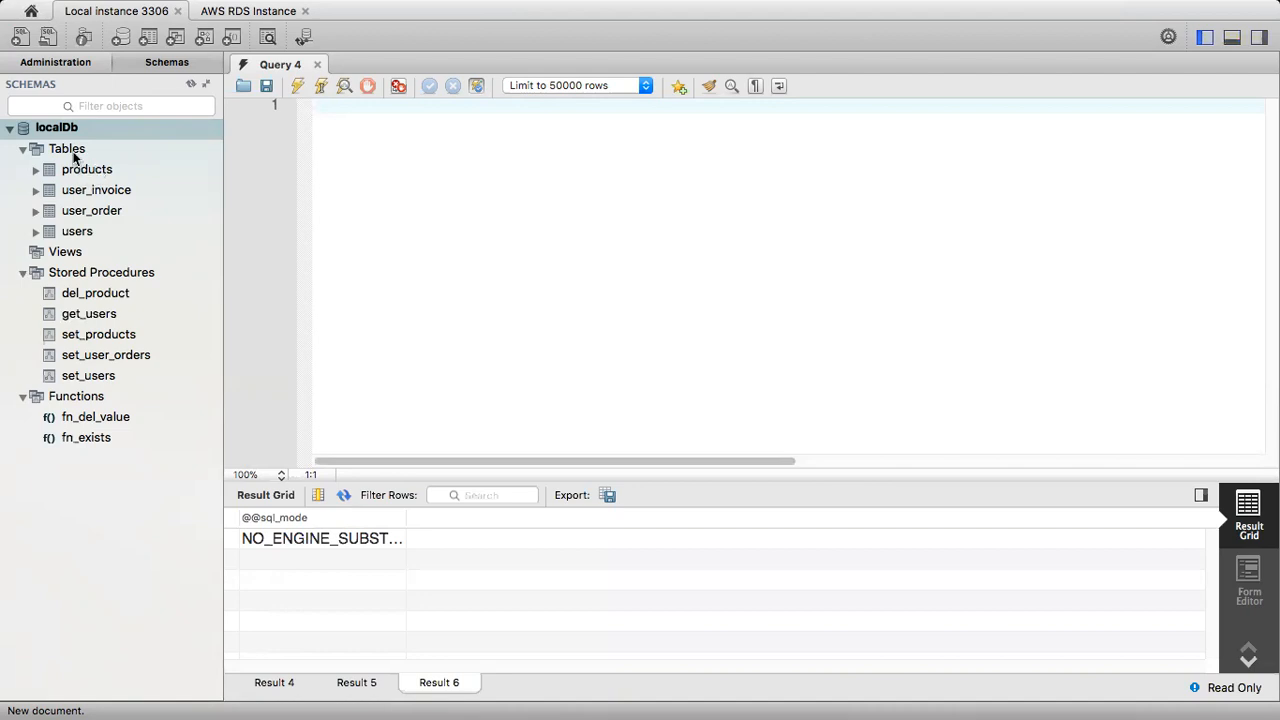
right_click(65, 147)
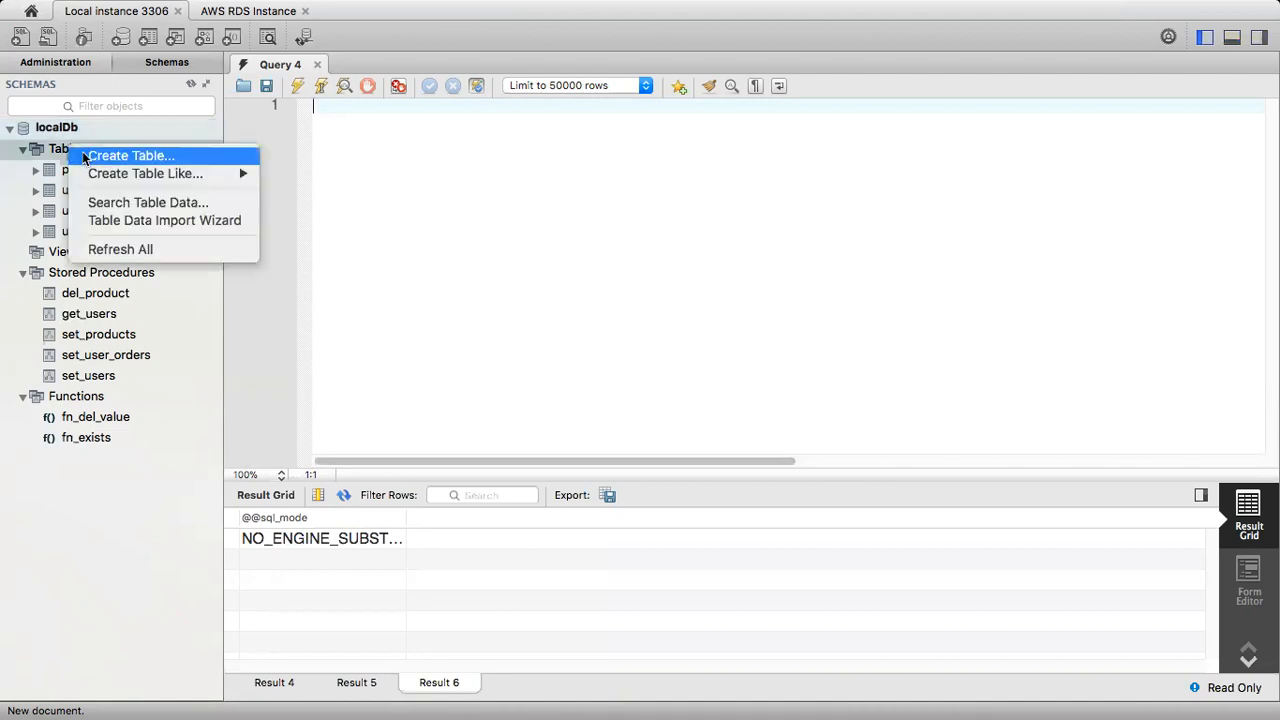
left_click(130, 155)
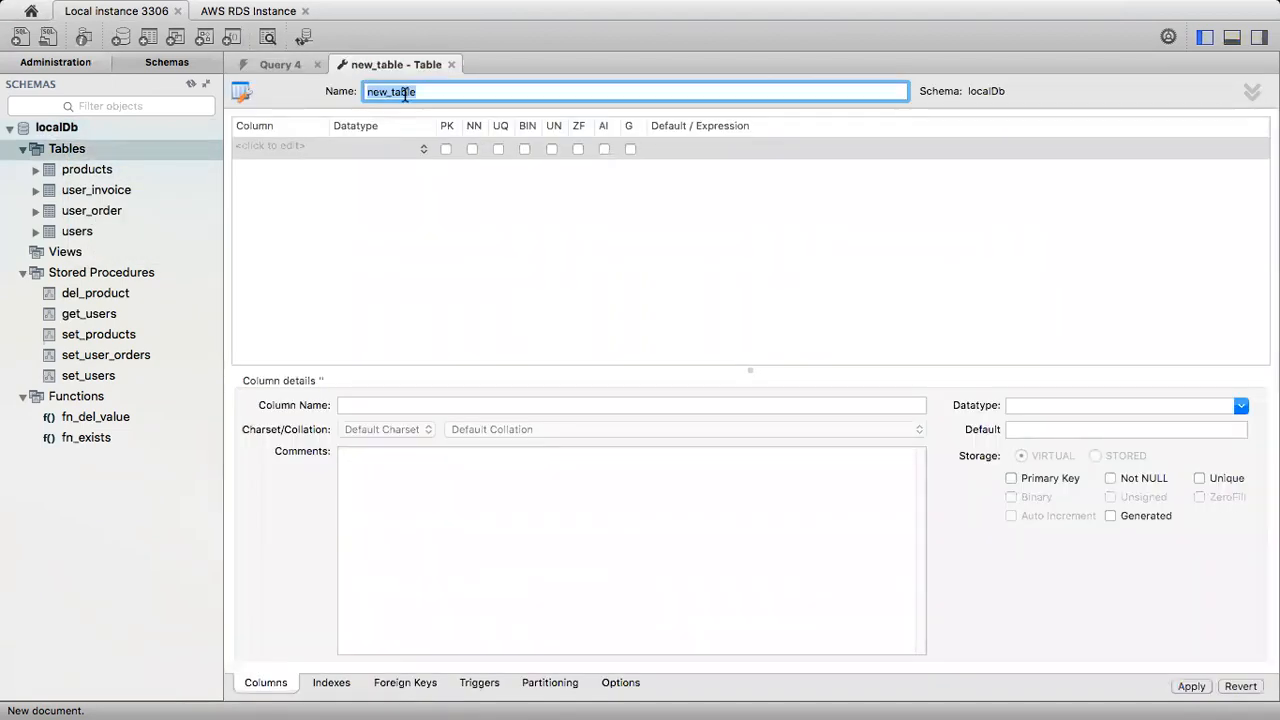
type("user_activity")
- Add an auto-incrementing INT primary key column named activyt_id to the user_activity table
left_click(327, 187)
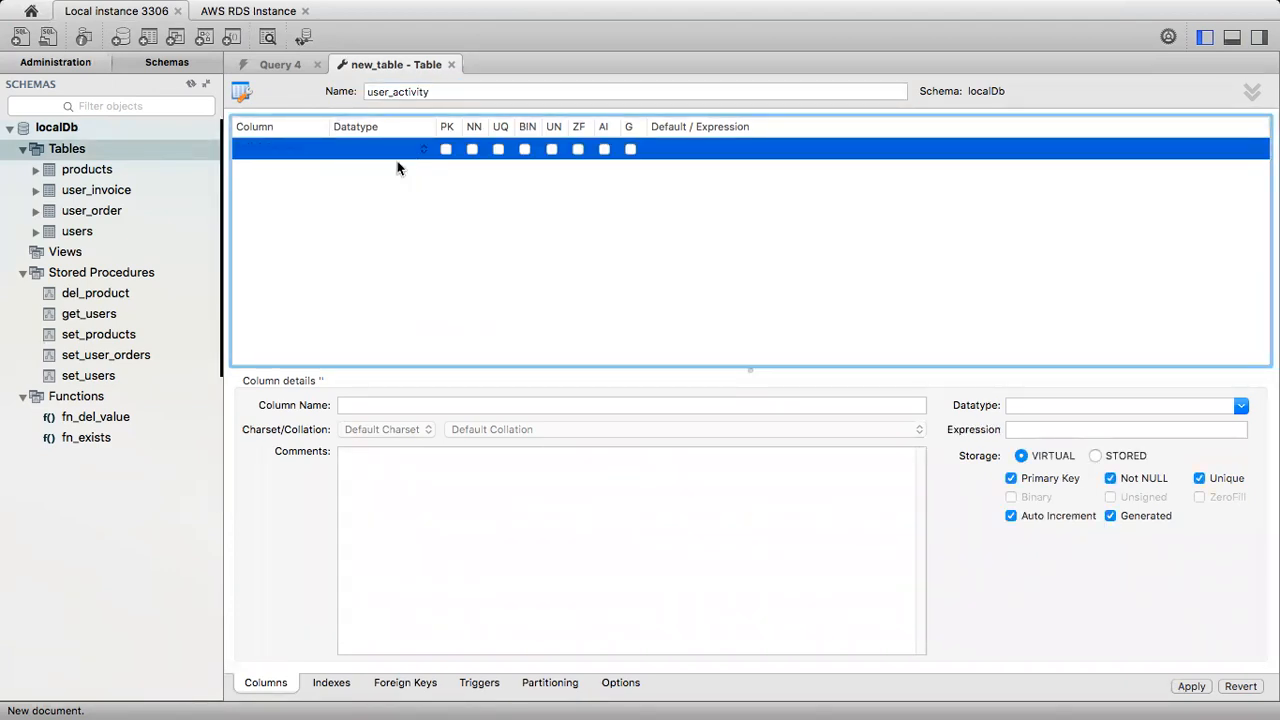
left_click(603, 150)
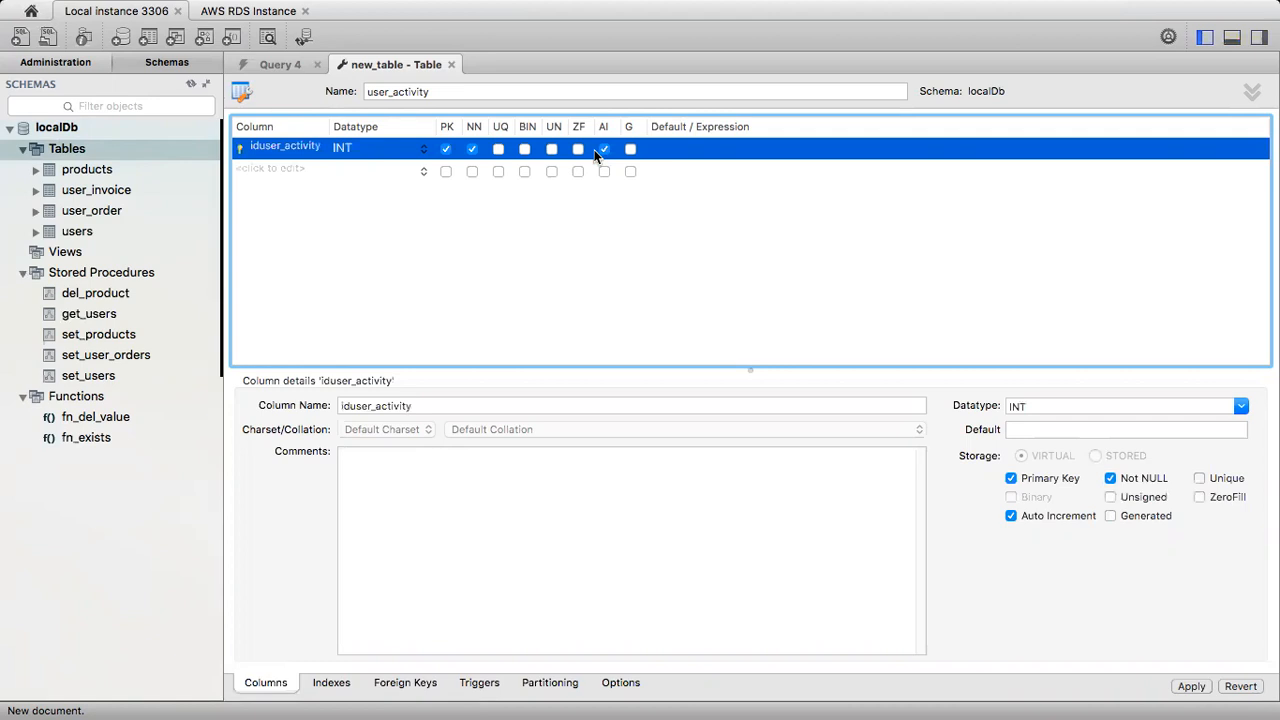
double_click(291, 147)
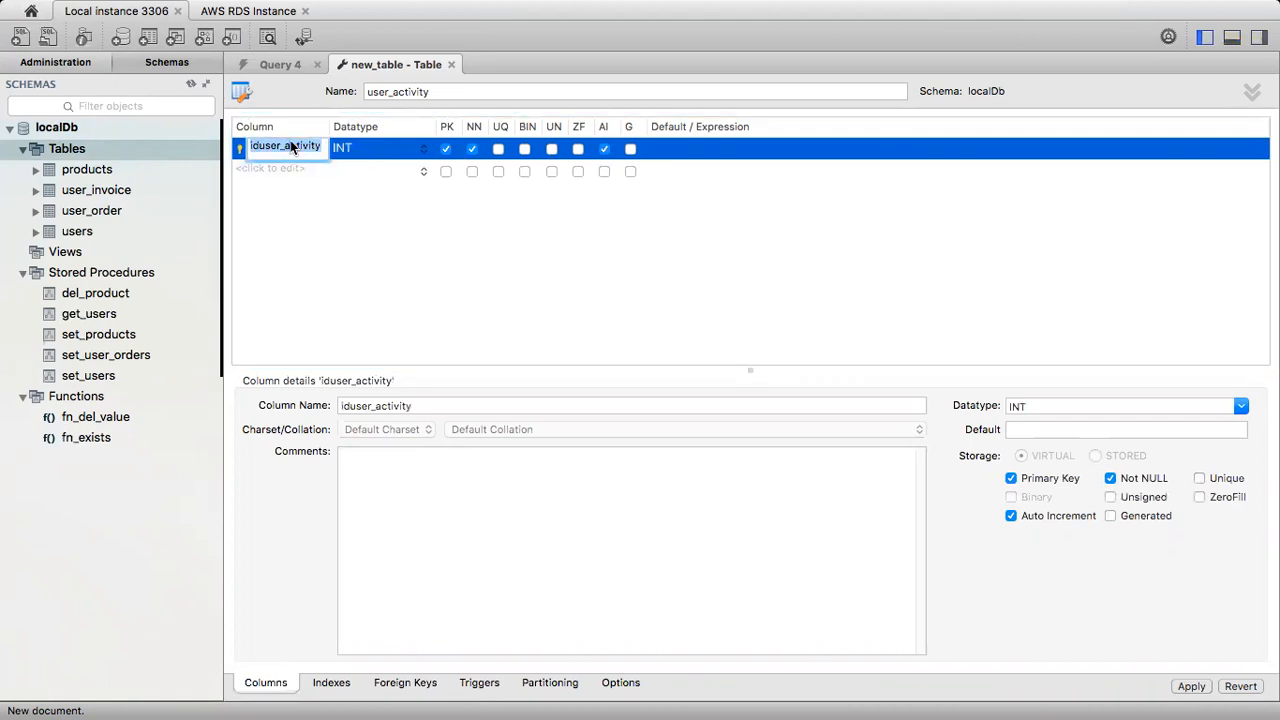
type("activ")
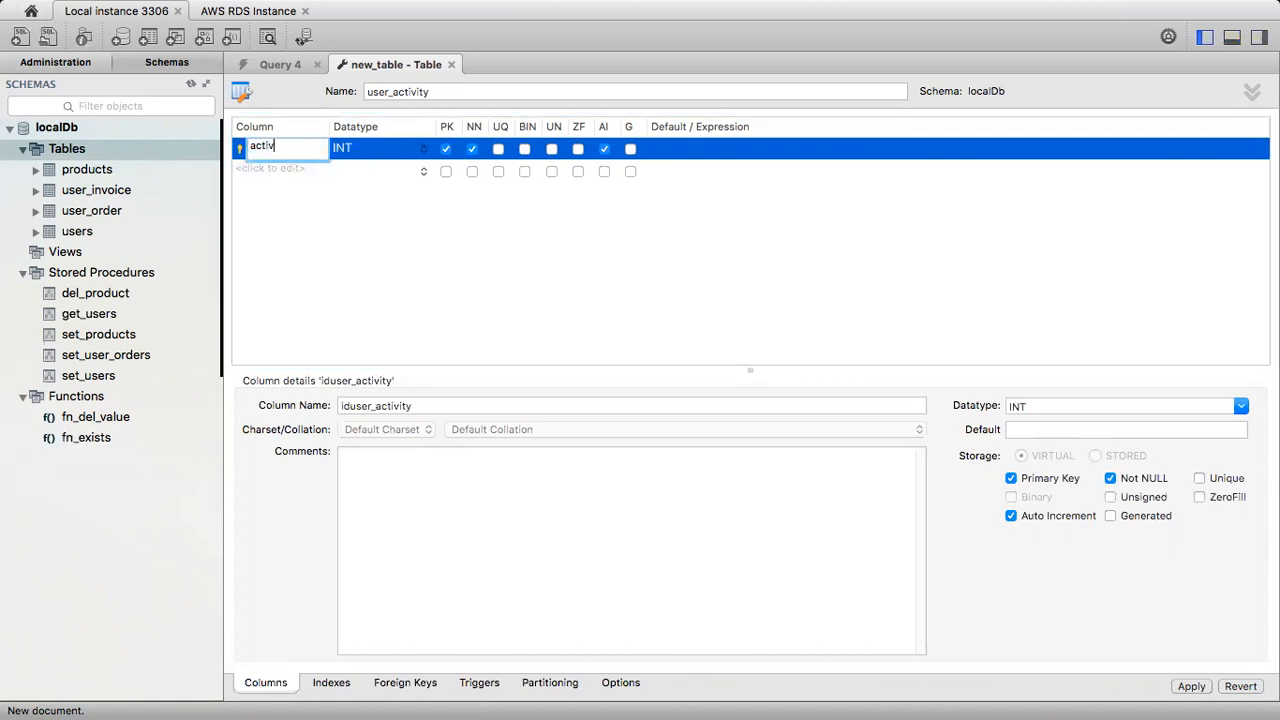
type("yt_id")
key("Return")
left_click(307, 178)
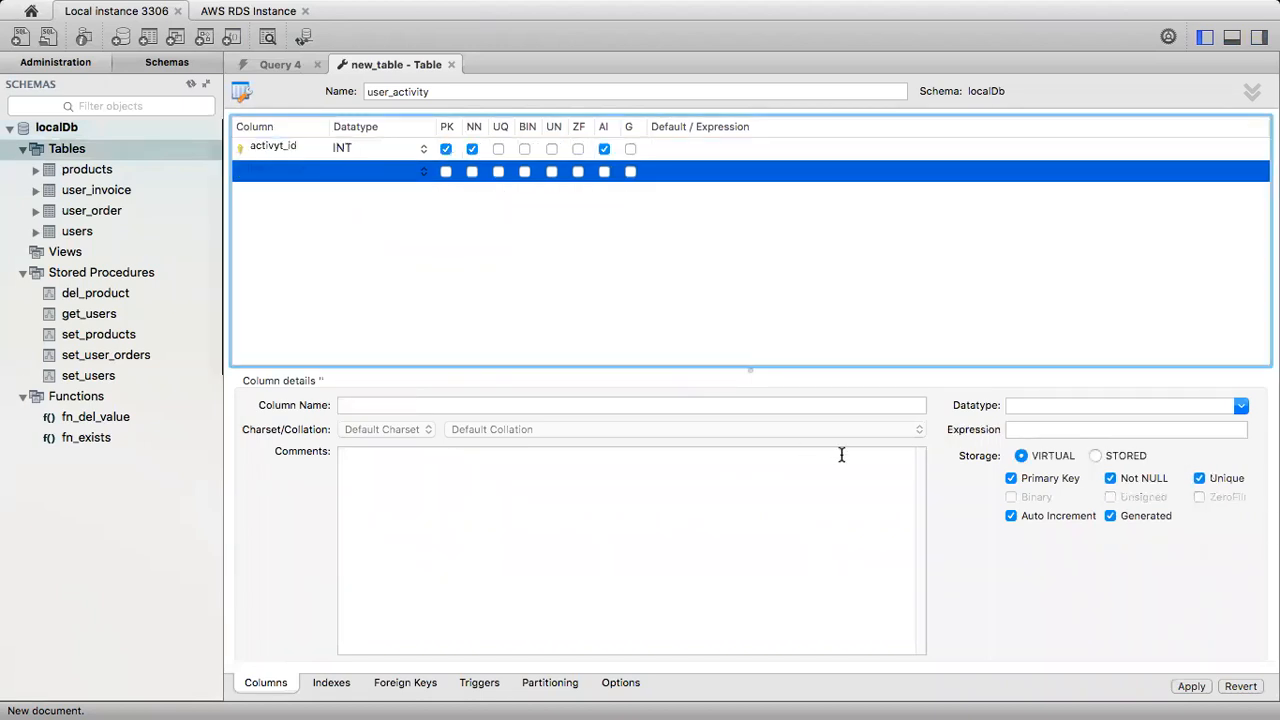
- Apply the SQL script that creates the user_activity table in localDb
left_click(1190, 687)
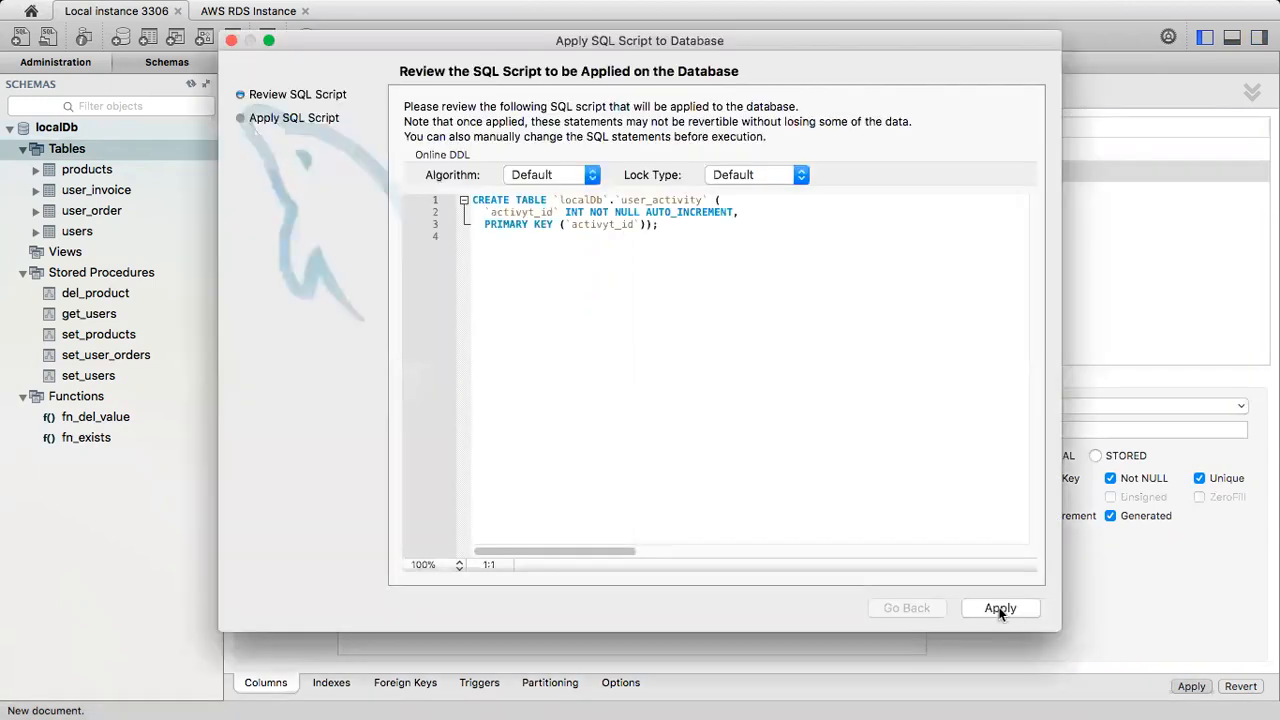
left_click(1000, 609)
left_click(1000, 609)
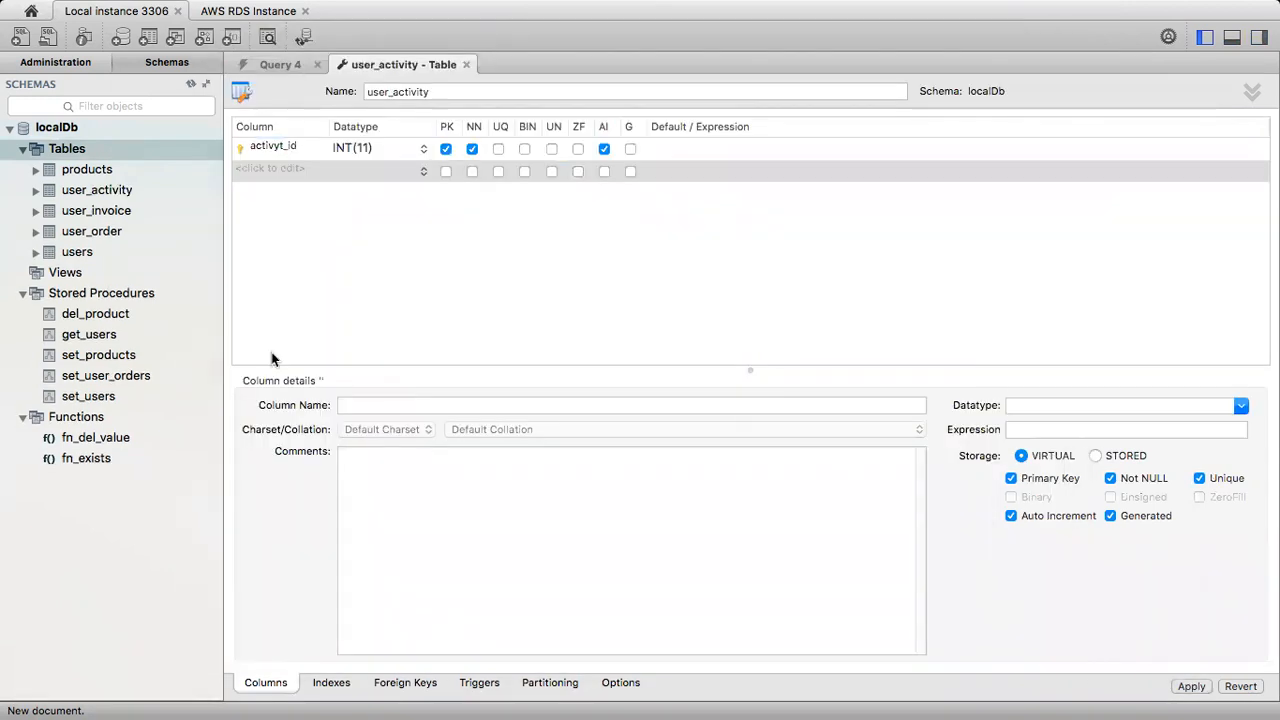
- Open the localDb products table for editing and add a VARCHAR(45) column named product_modified_date_time
left_click(79, 177)
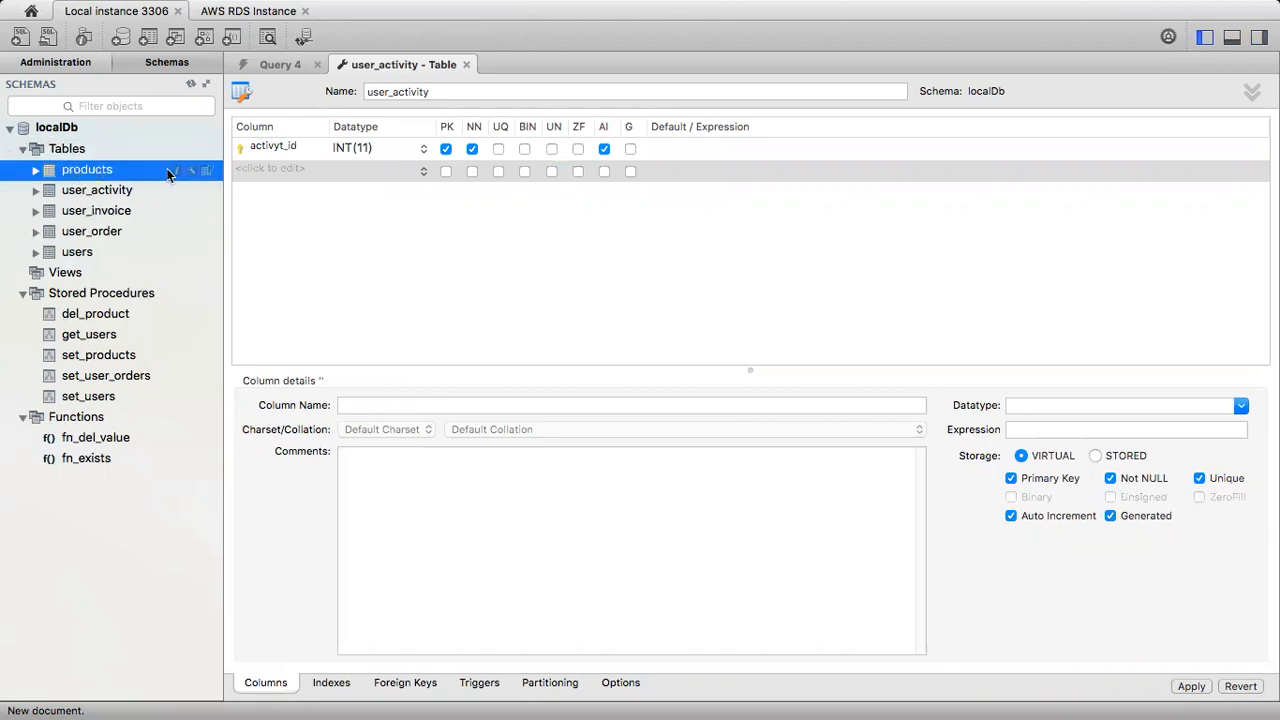
left_click(191, 170)
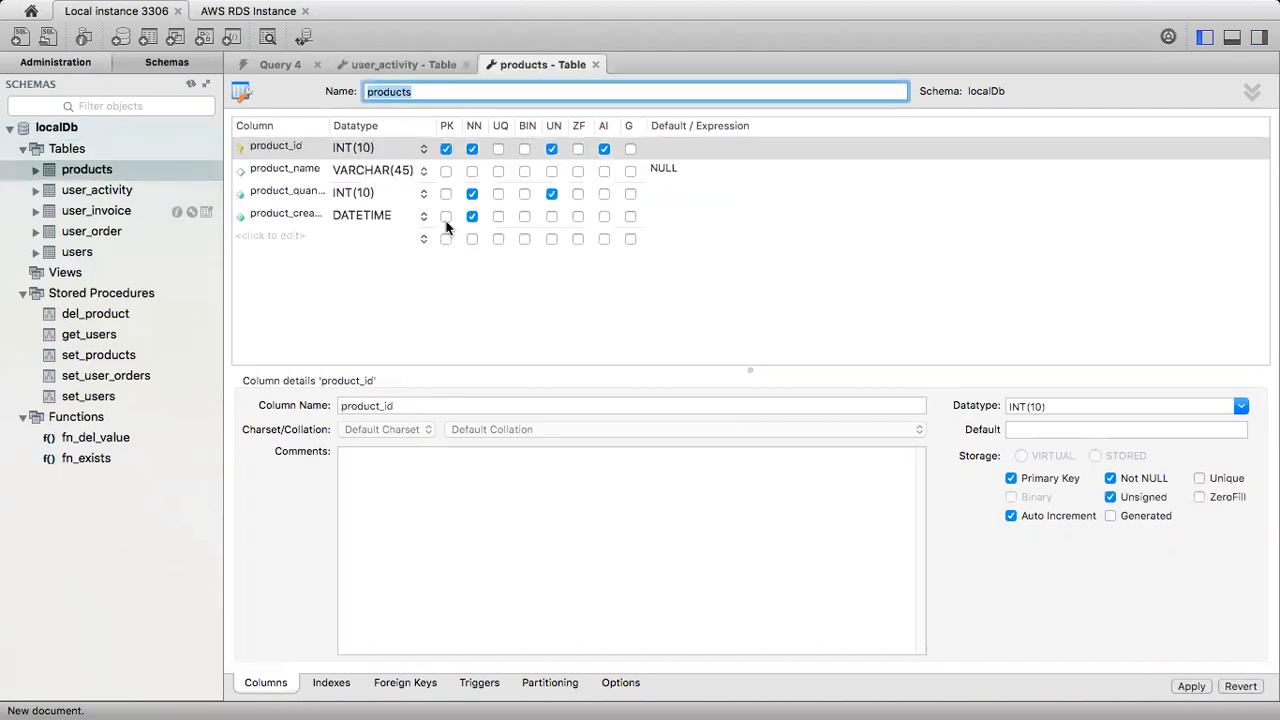
left_click(295, 240)
left_click_drag(328, 133, 376, 133)
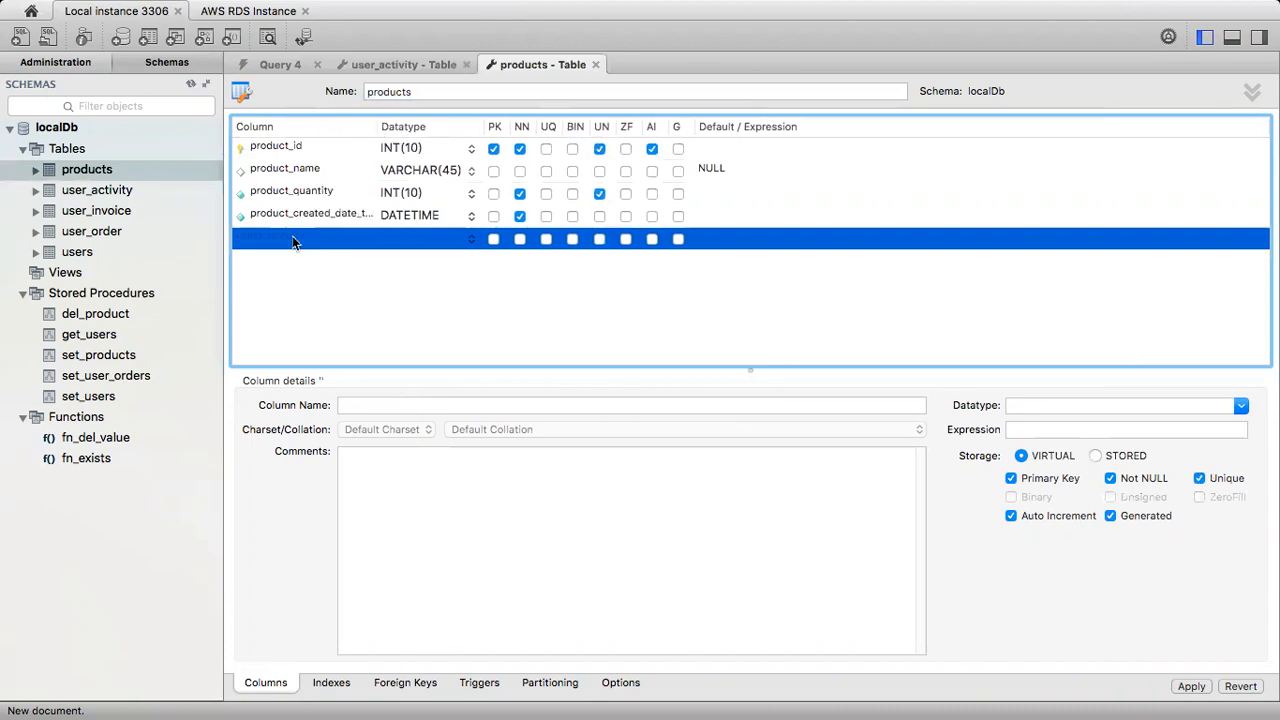
left_click(293, 240)
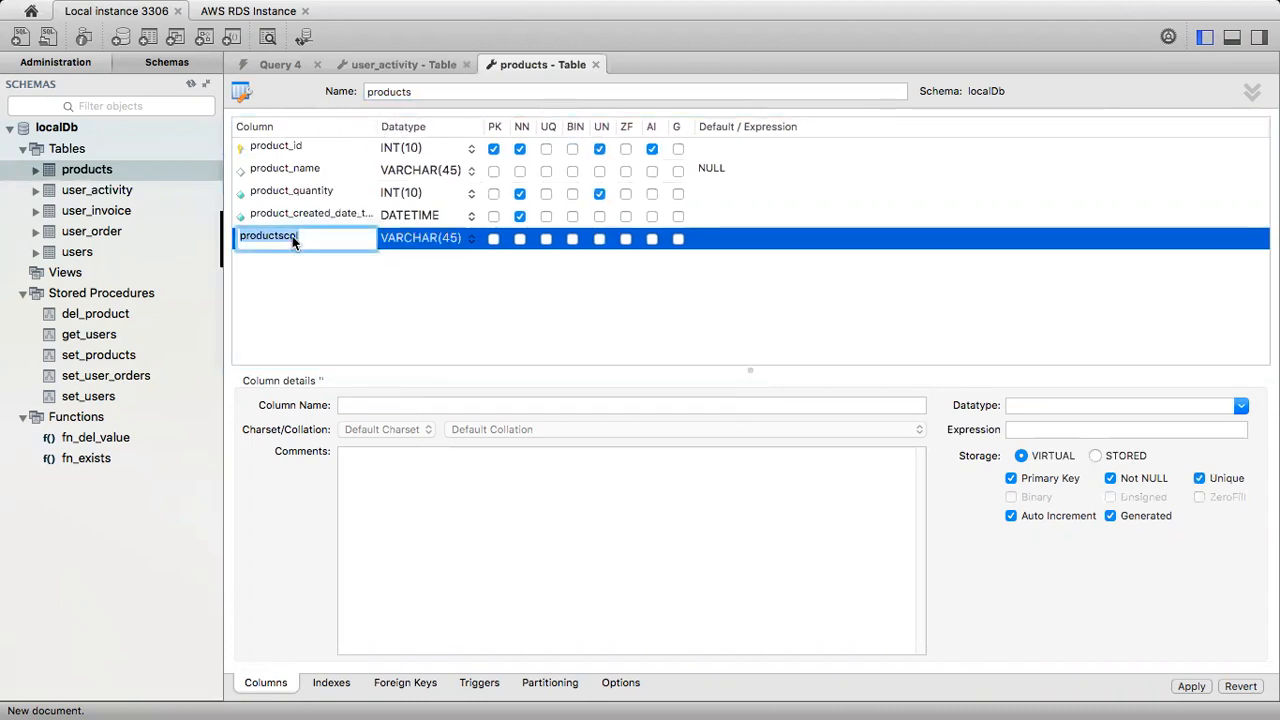
type("prod")
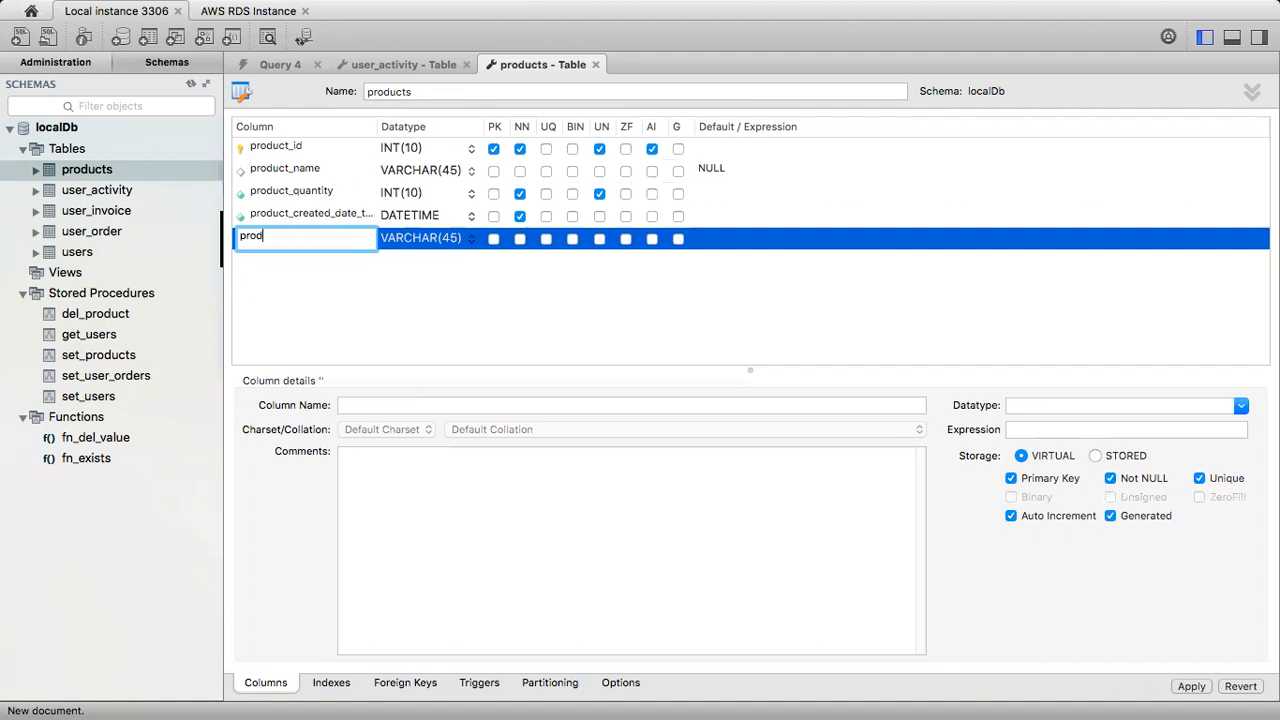
type("uct_modified_date_time")
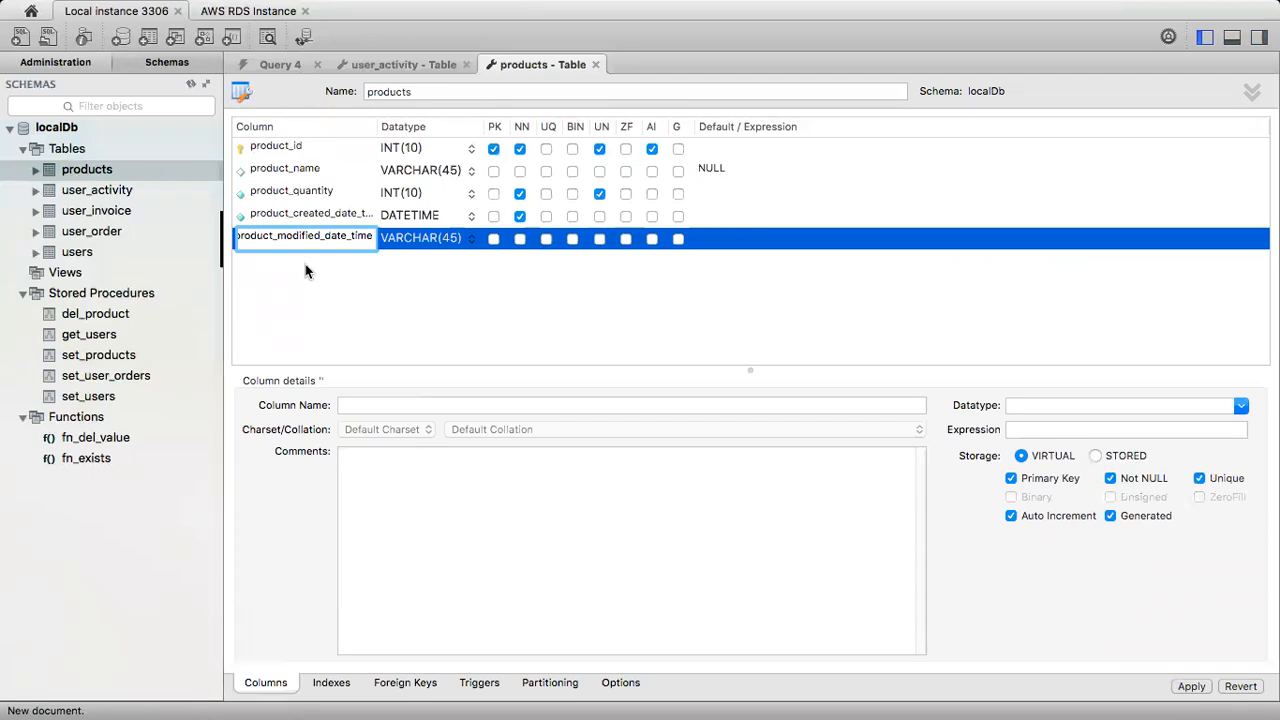
left_click(305, 262)
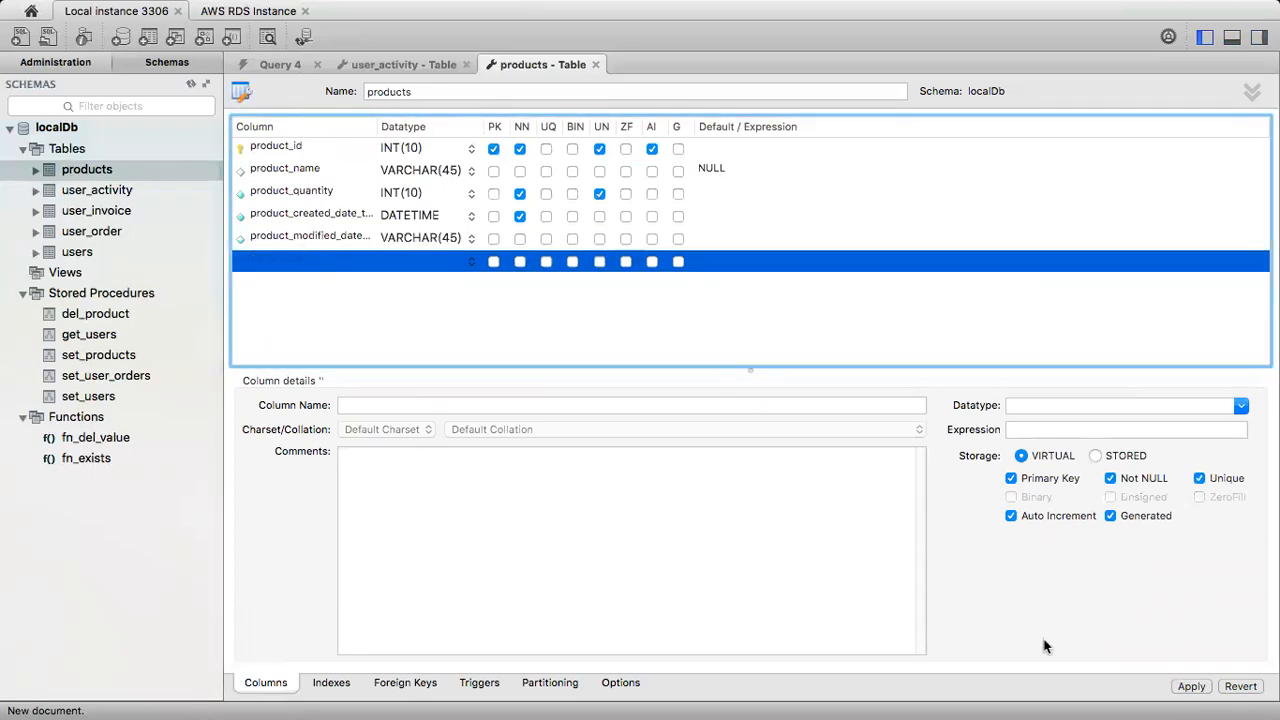
- Apply the products table change to the database and close the products and user_activity table editors
left_click(1191, 687)
left_click(1000, 608)
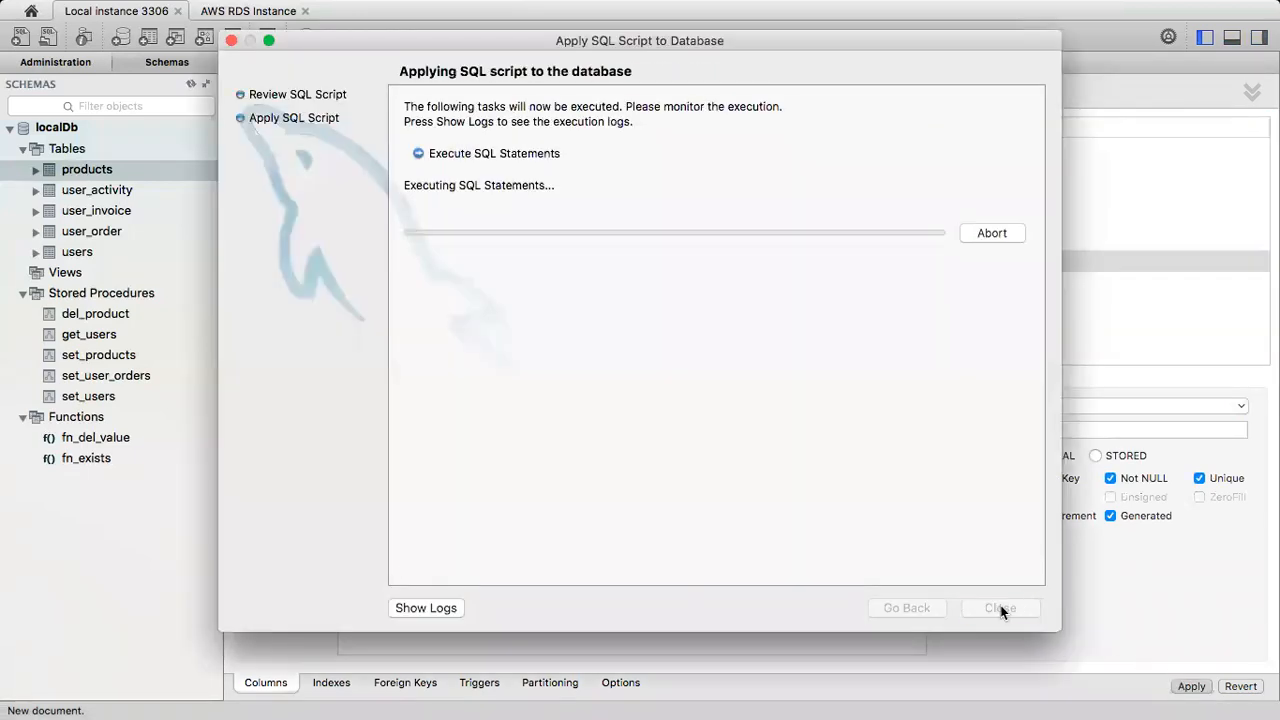
left_click(1000, 608)
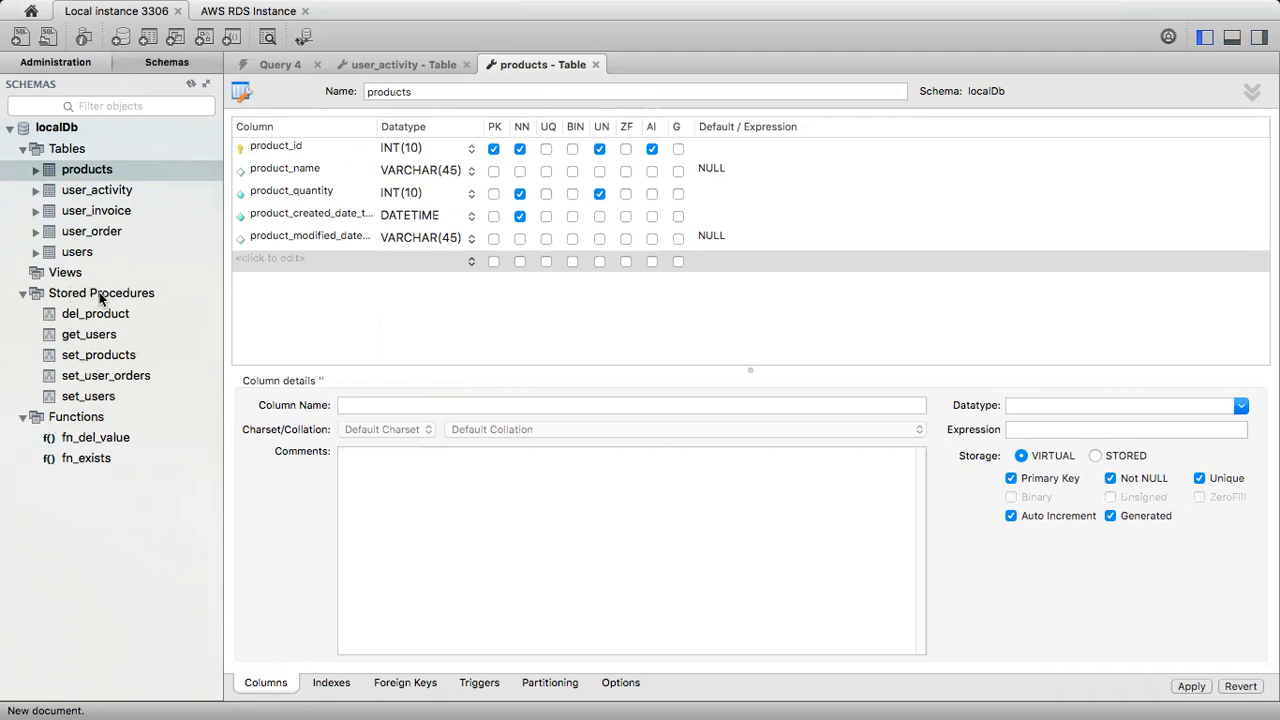
left_click(594, 64)
left_click(466, 64)
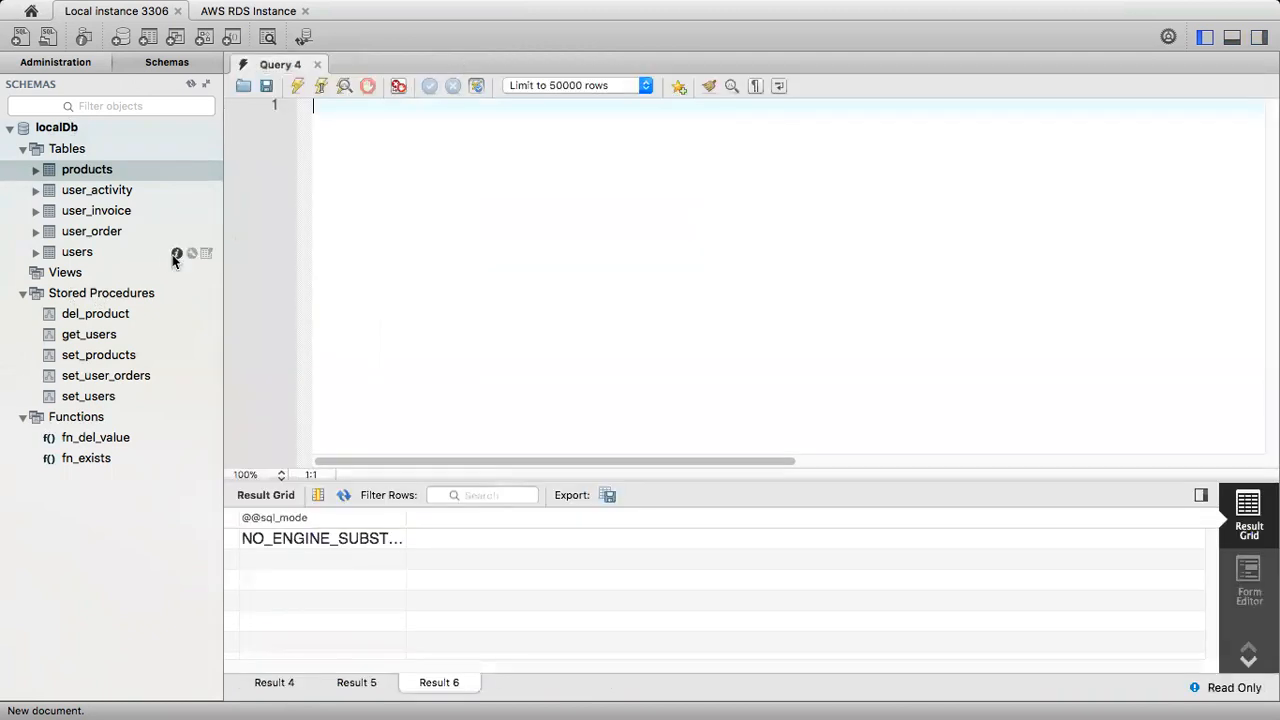
- Create an empty stored procedure named get_orders in localDb and apply it to the database
right_click(123, 298)
left_click(146, 302)
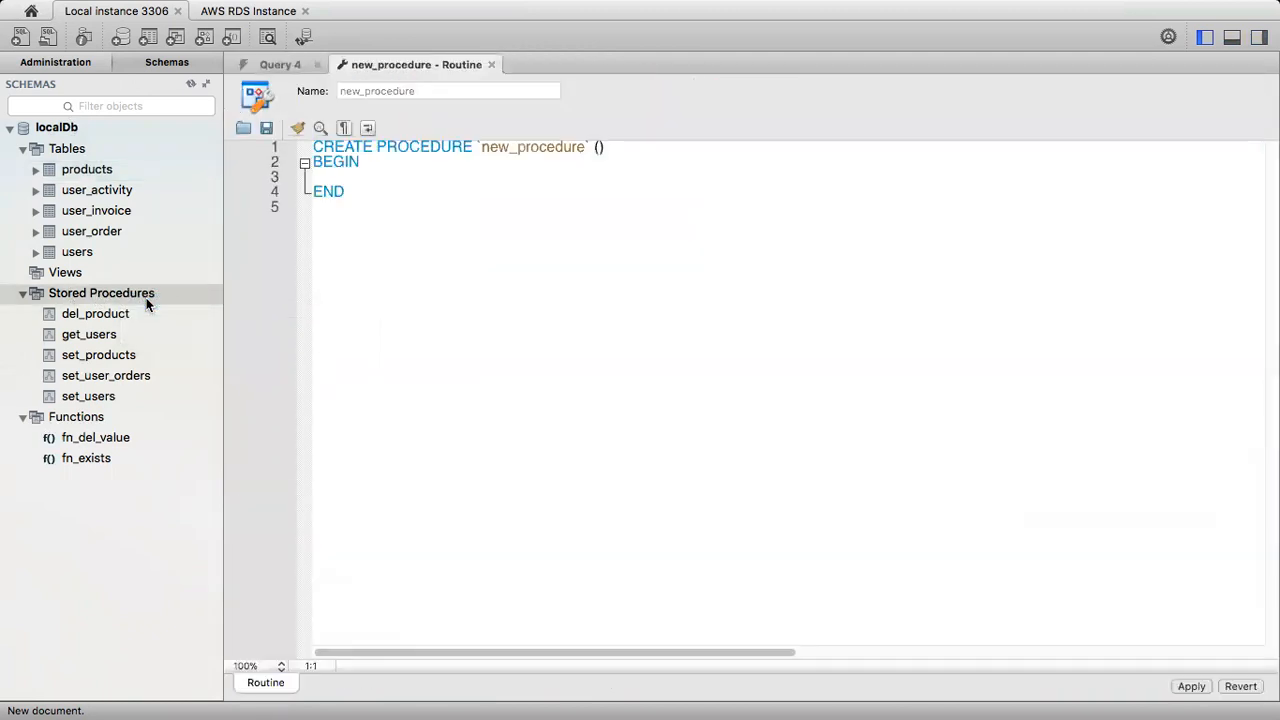
double_click(536, 147)
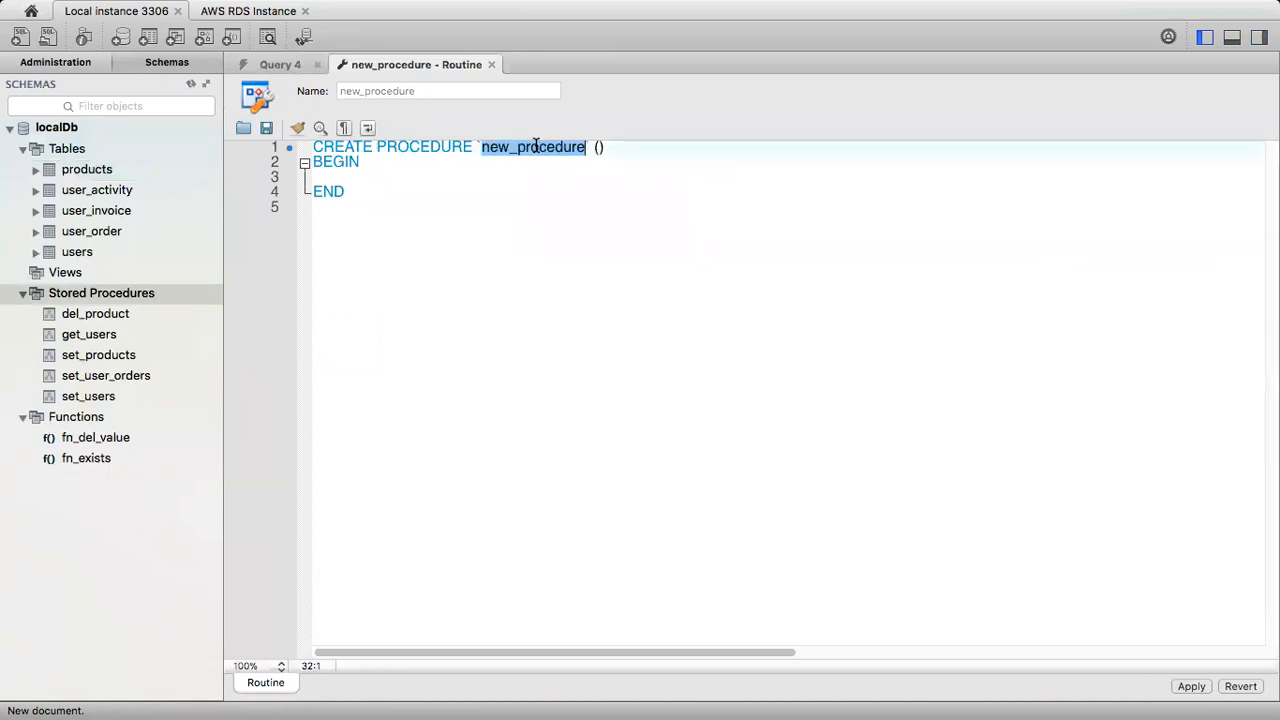
type("get_or")
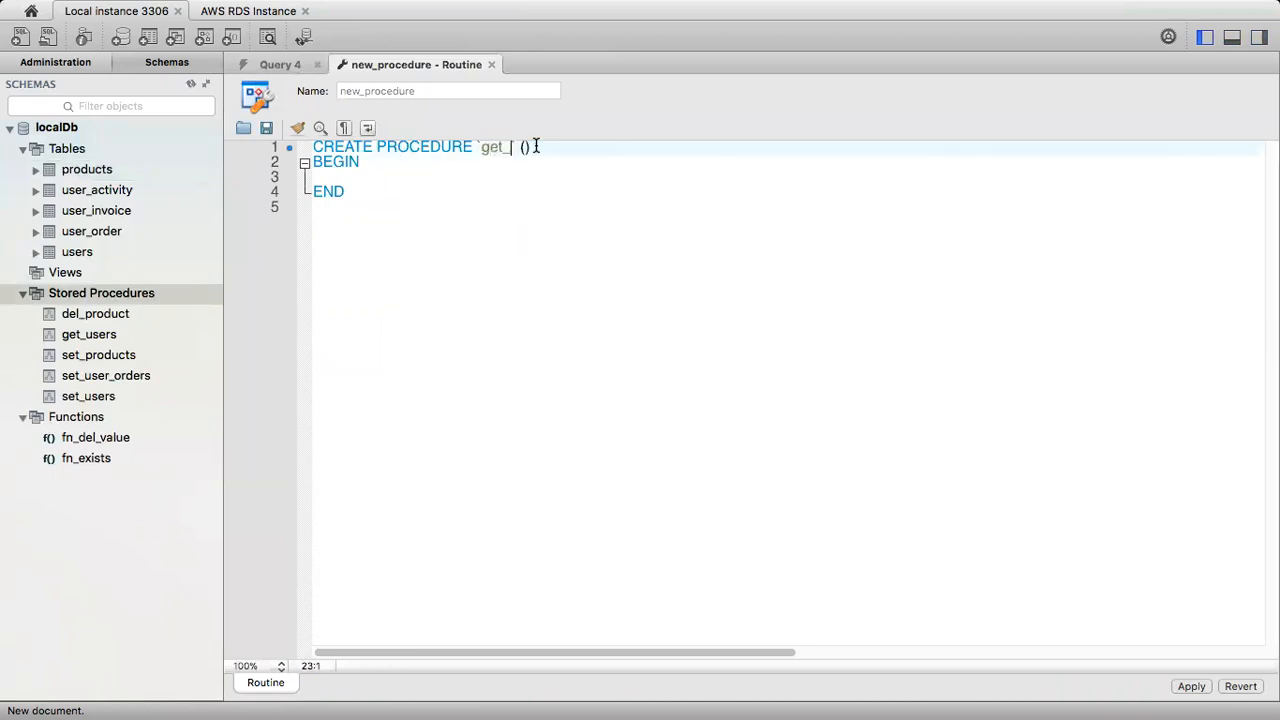
type("ders")
left_click(1191, 686)
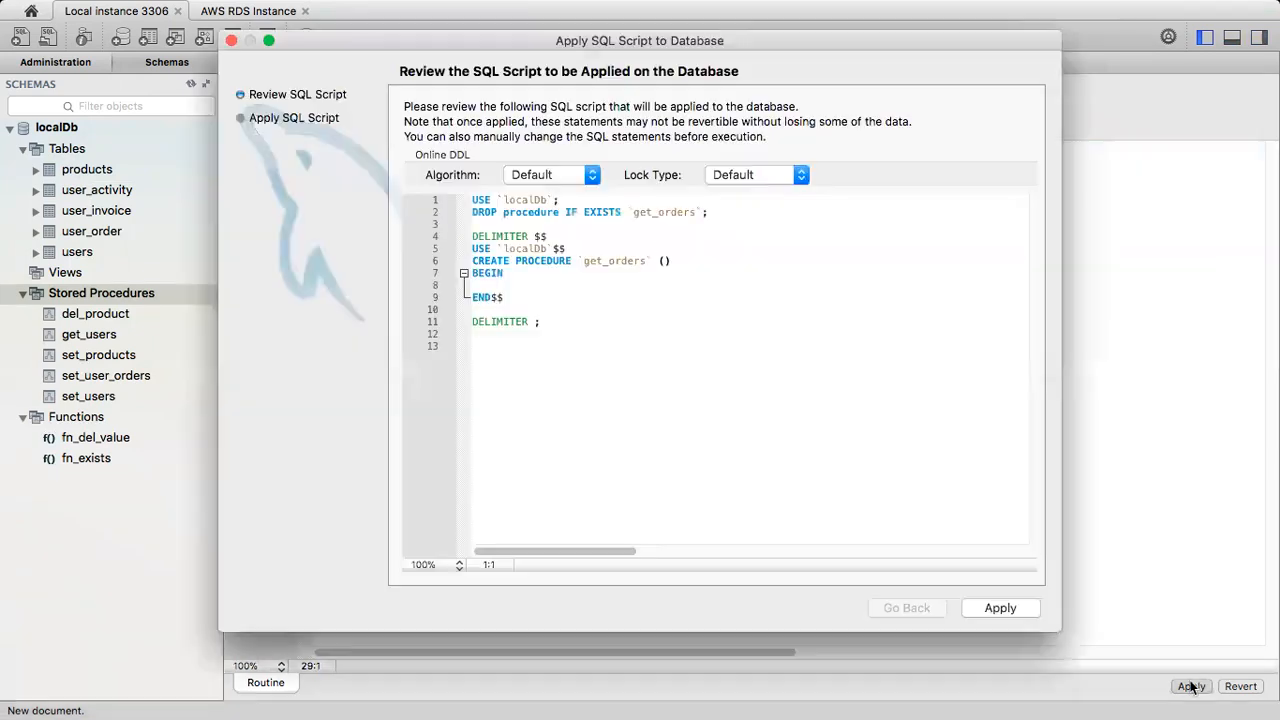
left_click(995, 607)
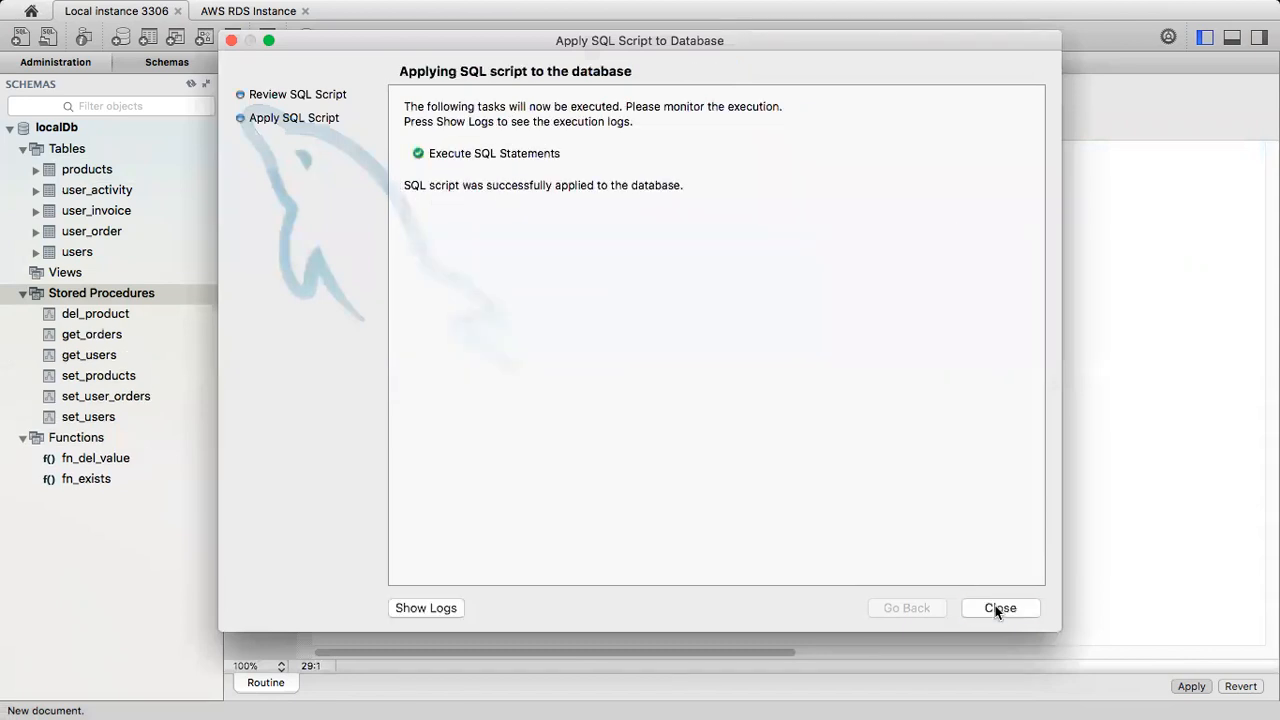
left_click(998, 608)
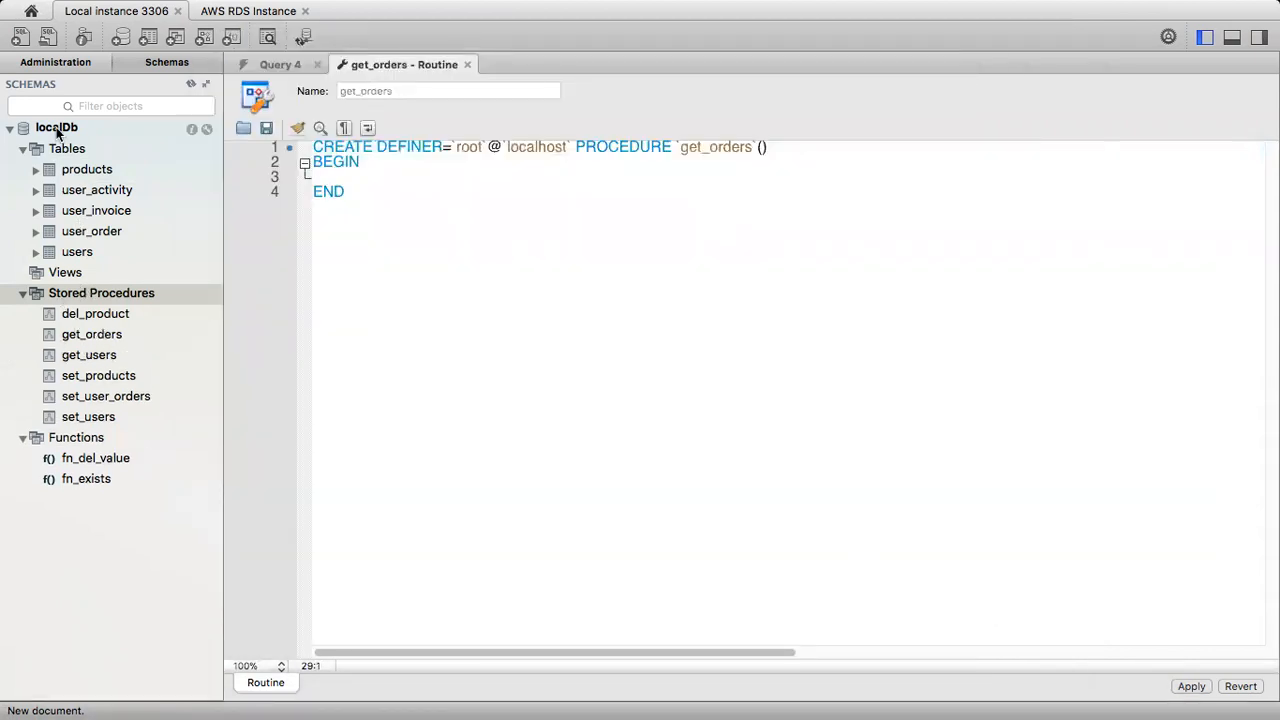
- Drop the del_product stored procedure from localDb and close the get_orders routine editor
left_click(86, 336)
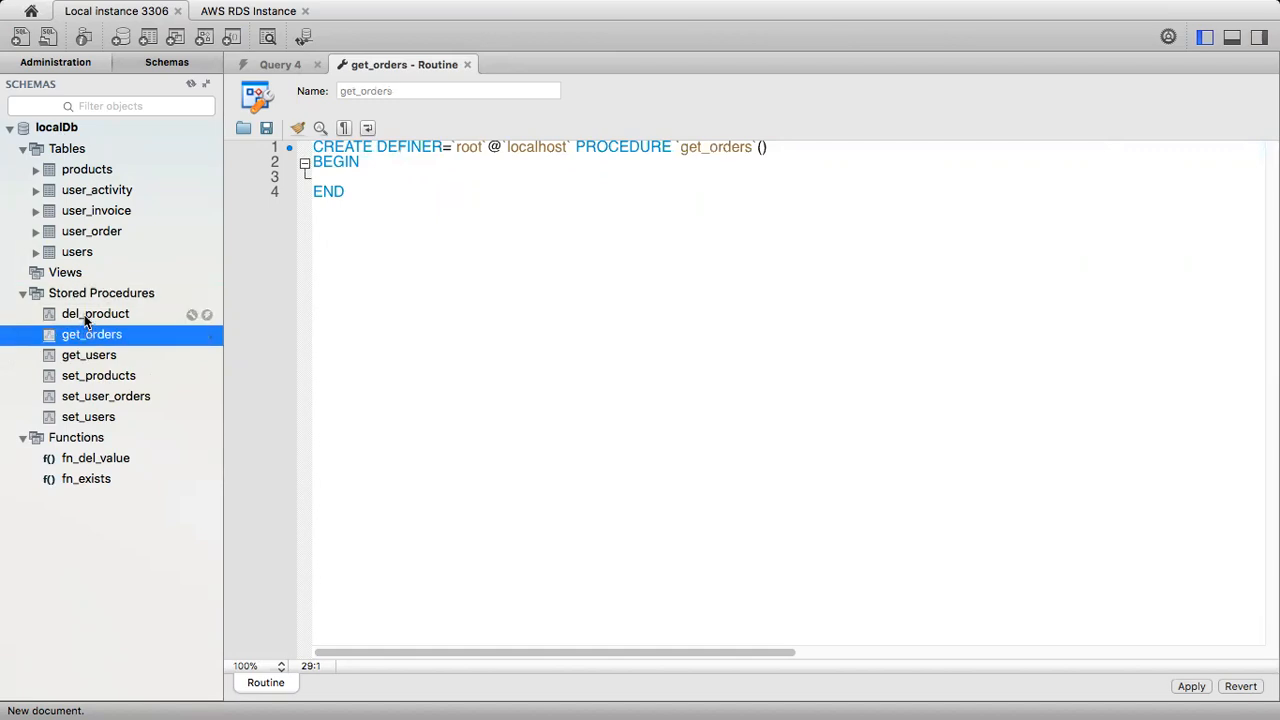
left_click(89, 316)
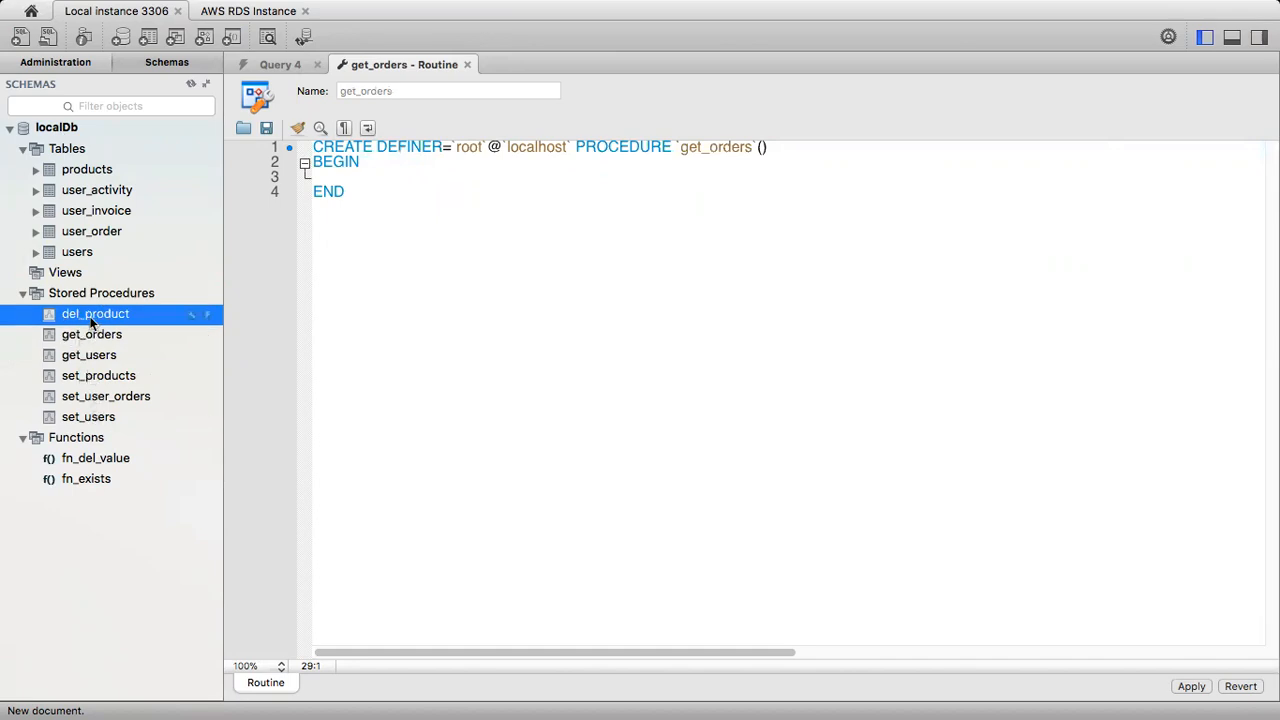
right_click(90, 320)
left_click(128, 418)
left_click(555, 262)
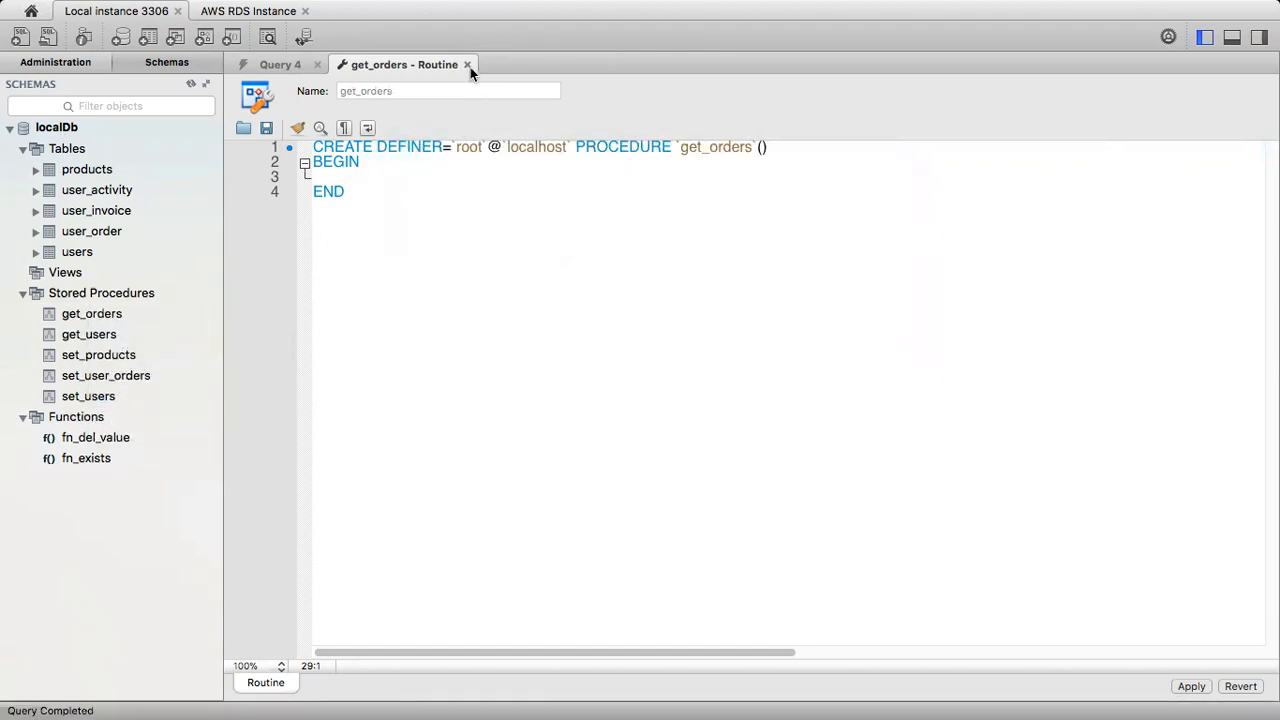
left_click(467, 65)
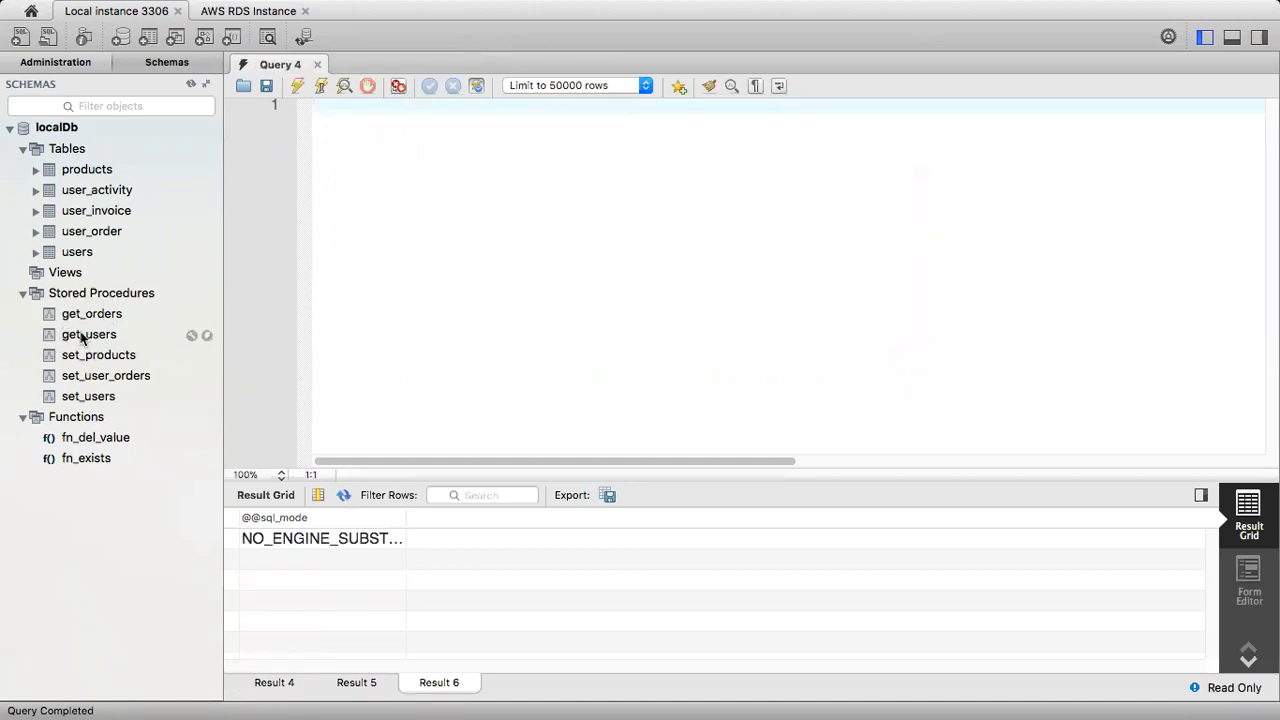
- Change the comment in the get_users procedure to "Note: testing code" and apply it to the database
left_click(191, 336)
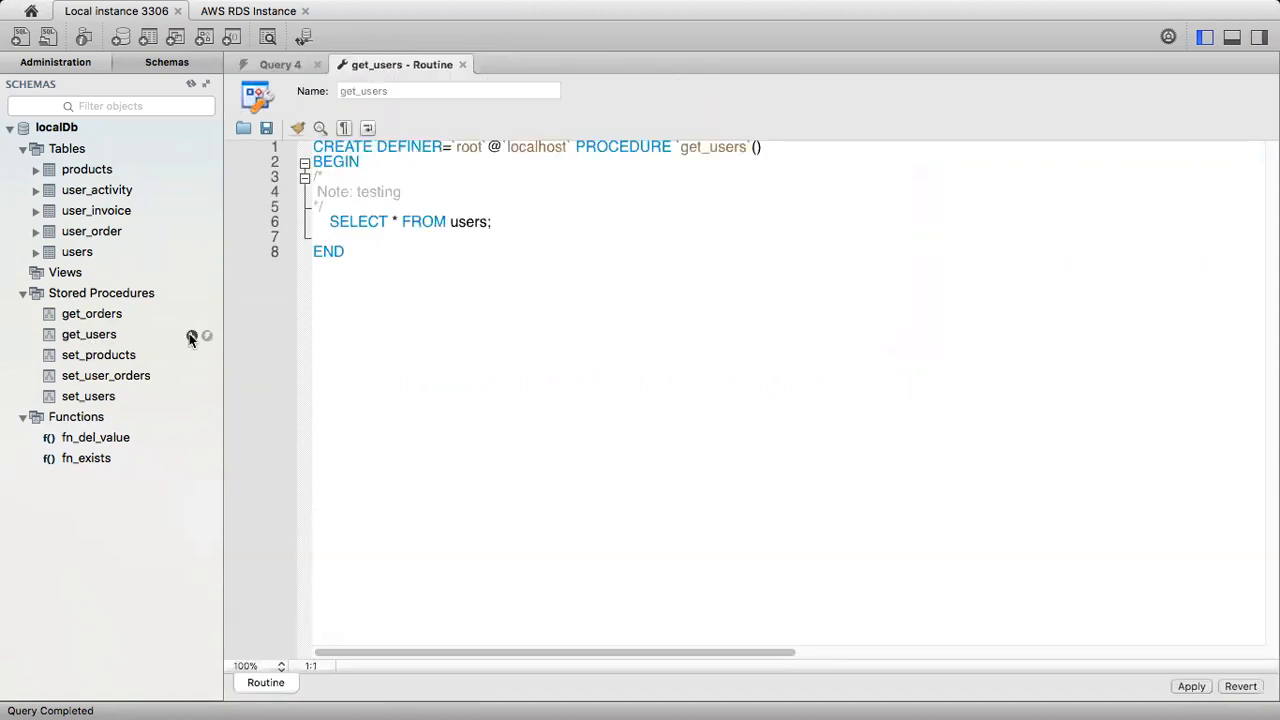
left_click(408, 195)
type("code")
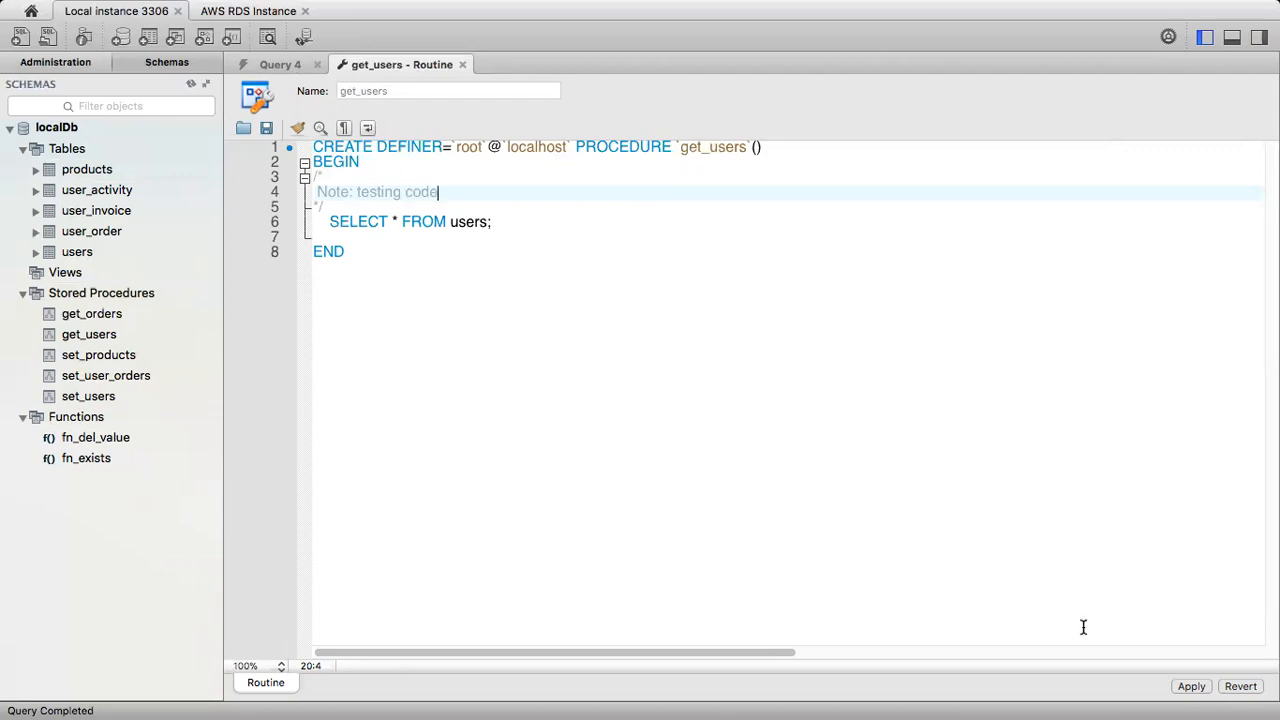
left_click(1185, 686)
left_click(1000, 608)
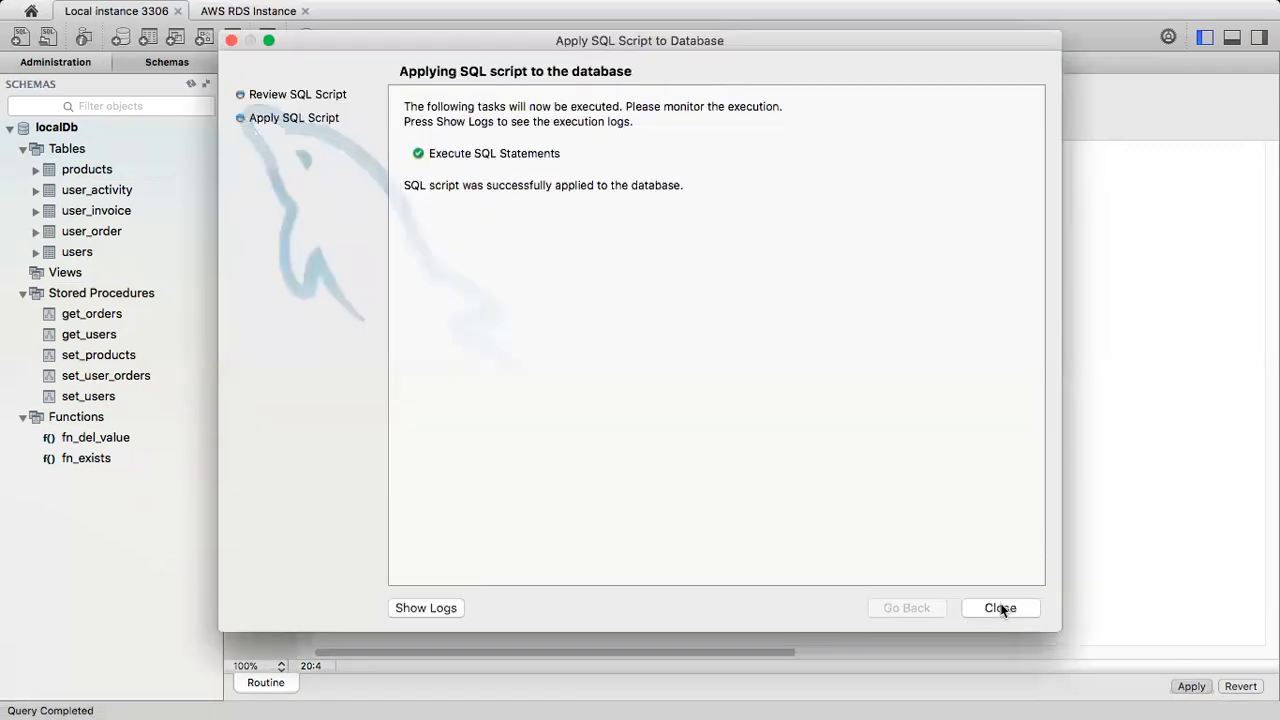
left_click(1000, 606)
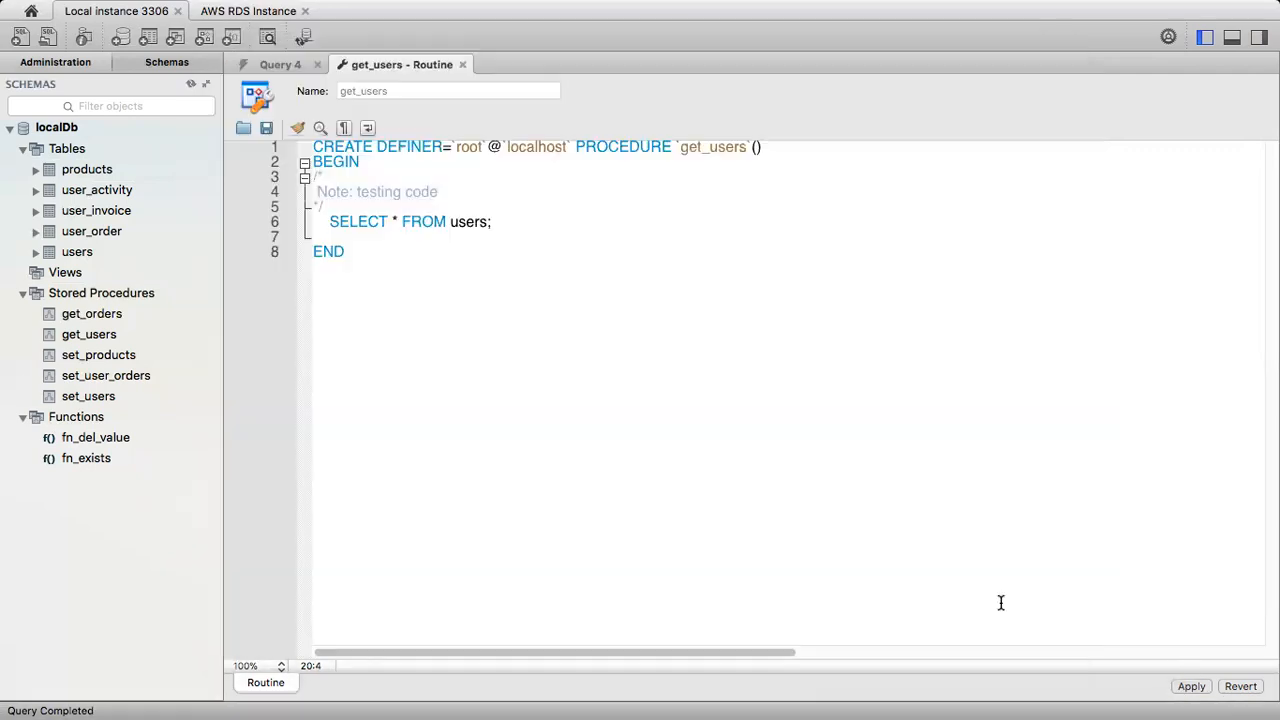
left_click(88, 337)
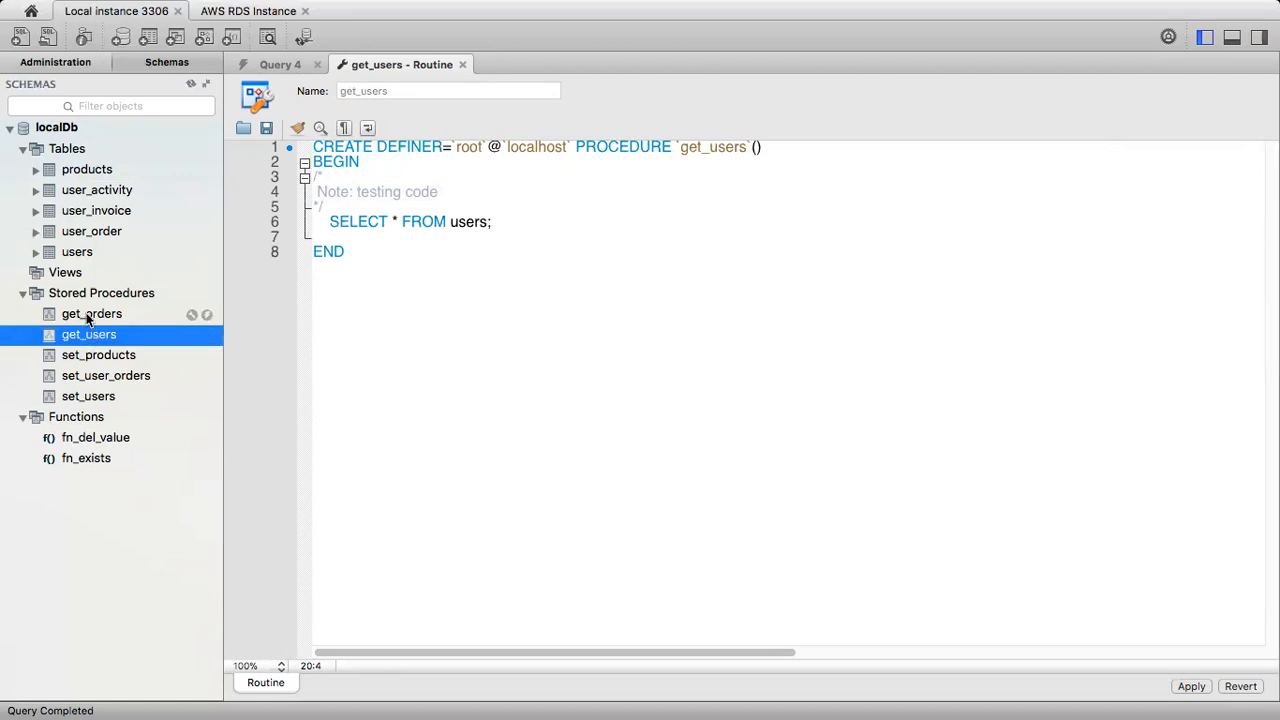
left_click(88, 316)
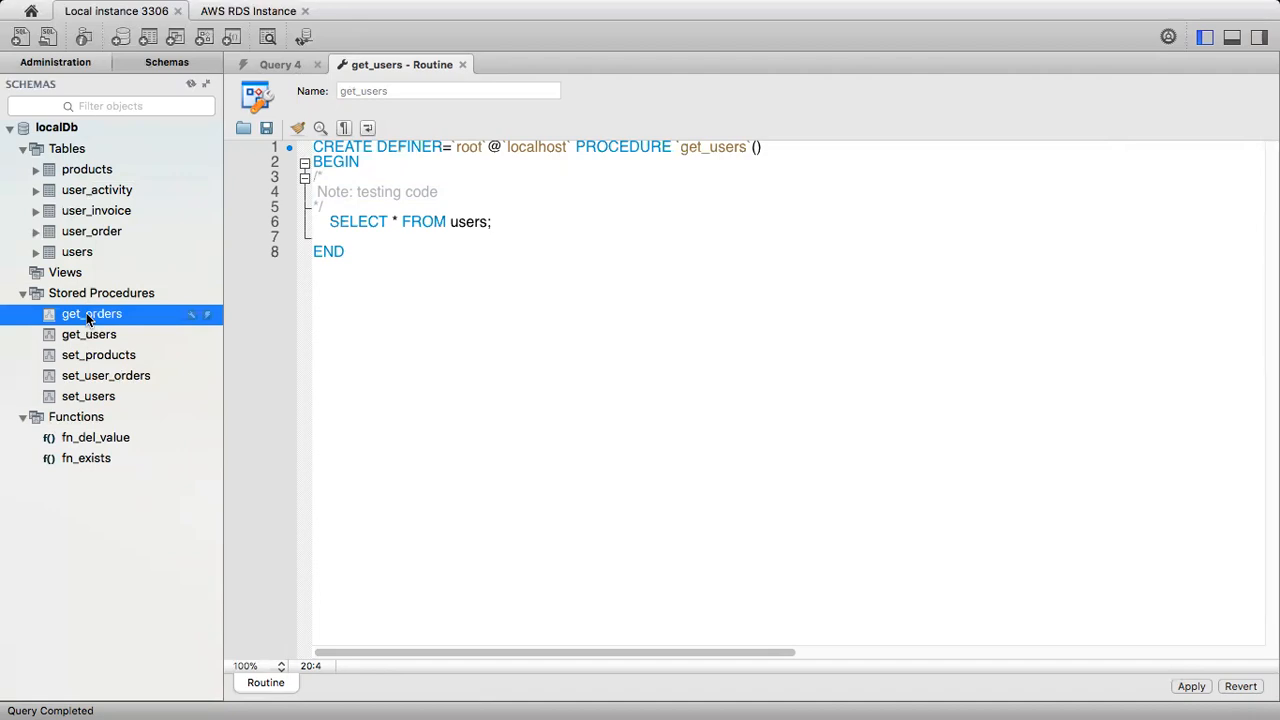
- Create a function named fn_get_newid in localDb with the default body and apply it to the database
left_click(85, 418)
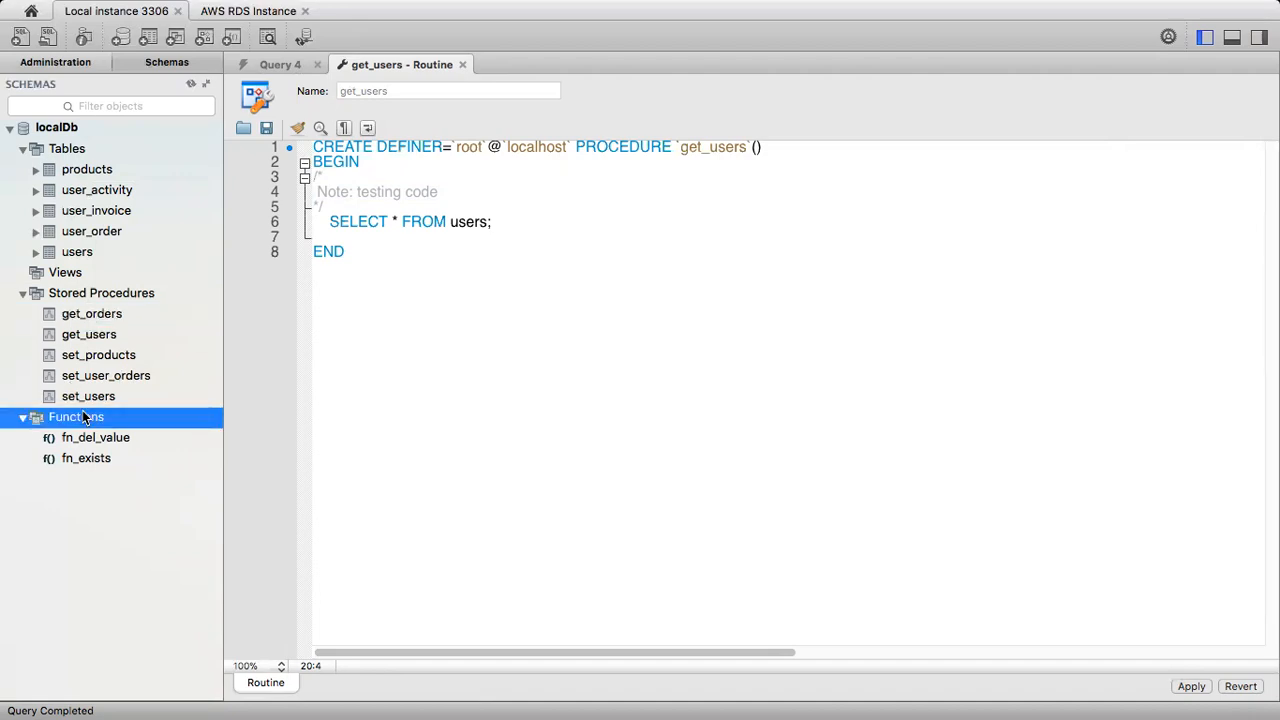
right_click(84, 418)
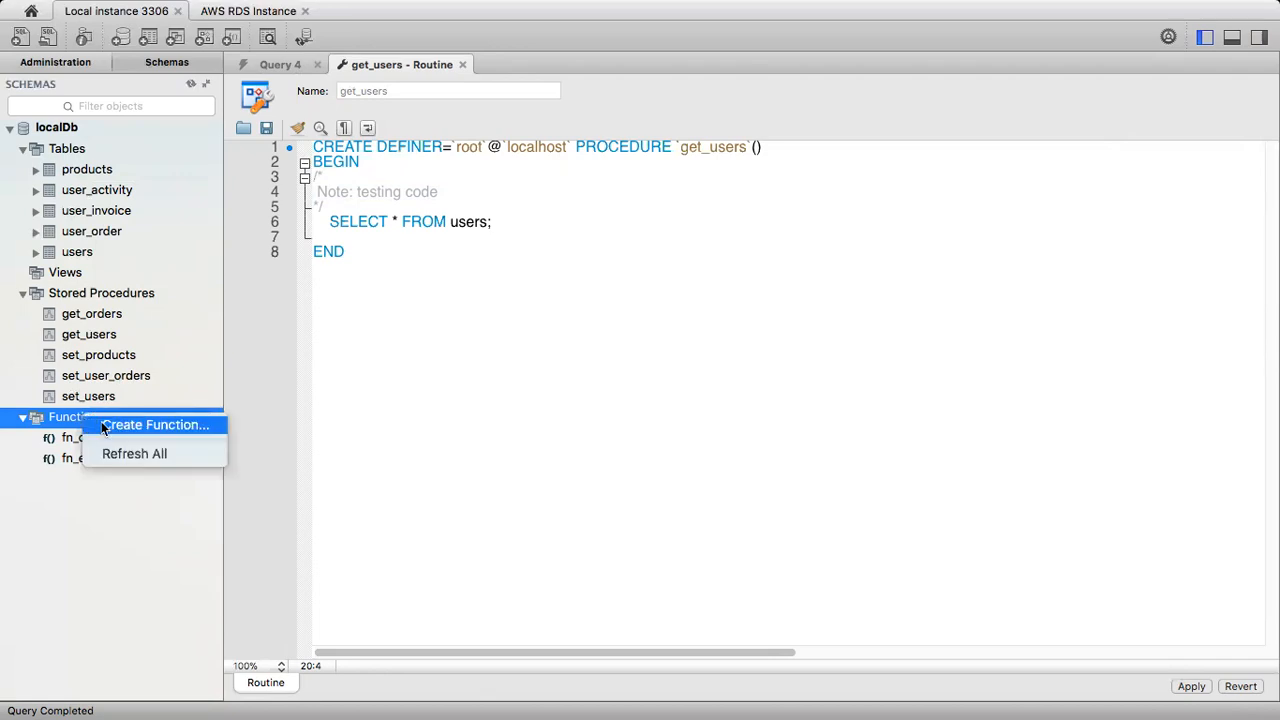
left_click(104, 426)
double_click(498, 148)
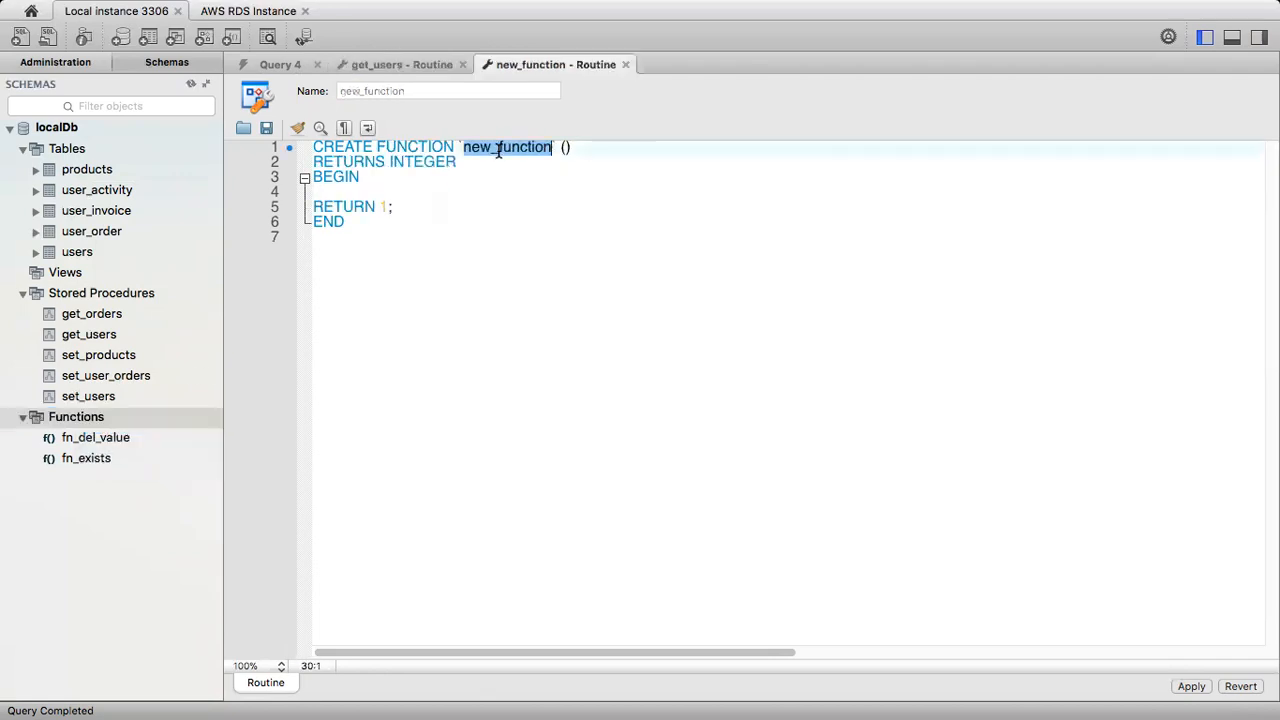
key("BackSpace")
type("fn_get_newid")
left_click(1193, 686)
left_click(1001, 608)
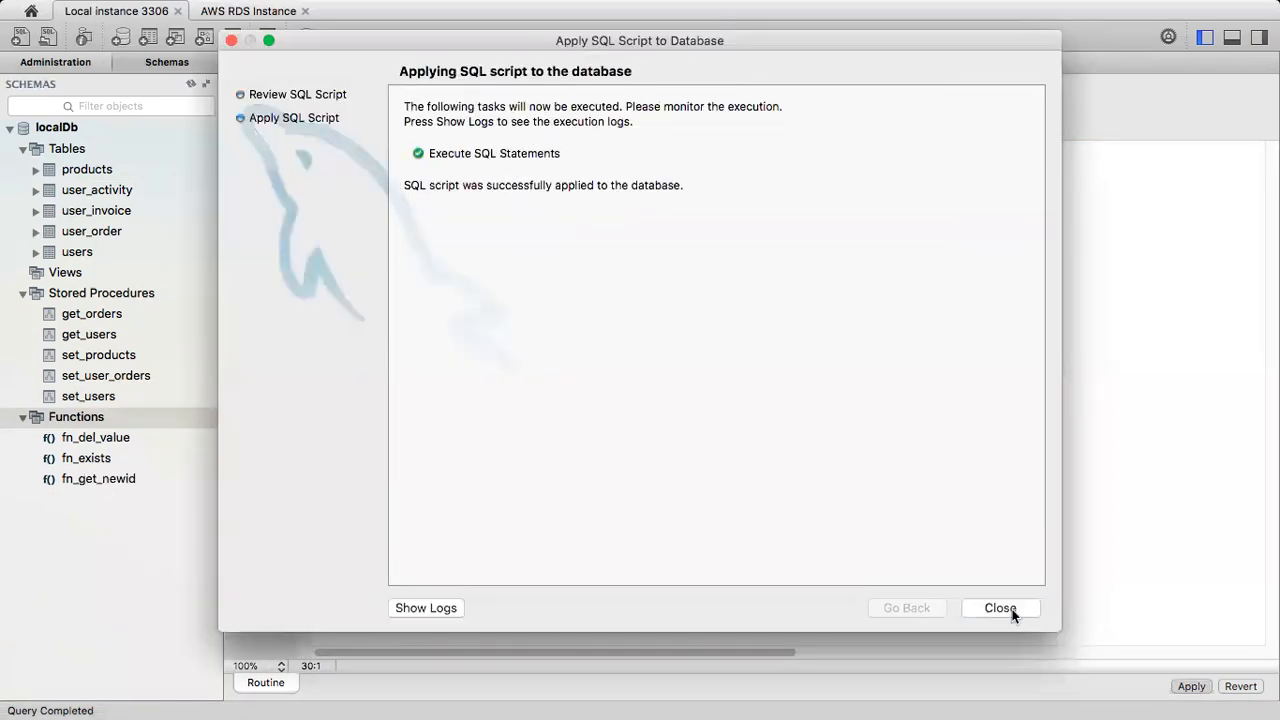
left_click(1003, 608)
- Drop the fn_del_value function from localDb and close the fn_get_newid and get_users routine editors
left_click(80, 442)
left_click(80, 442)
right_click(80, 440)
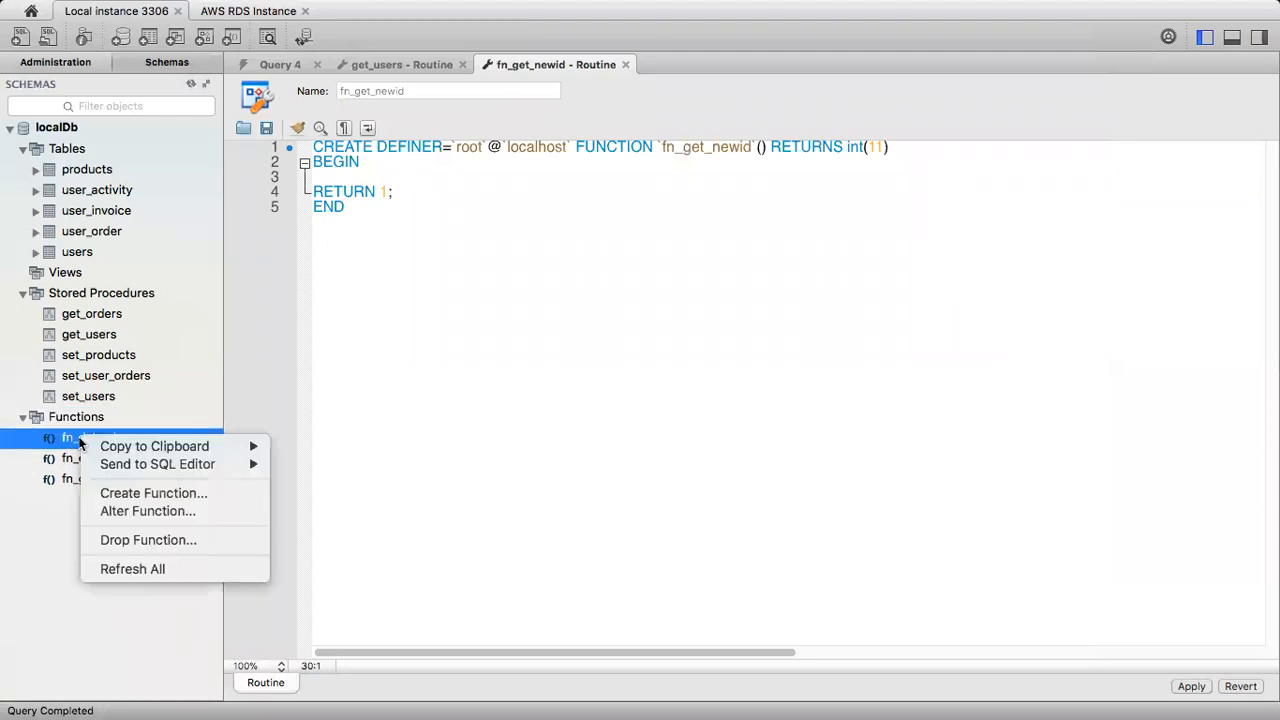
left_click(123, 538)
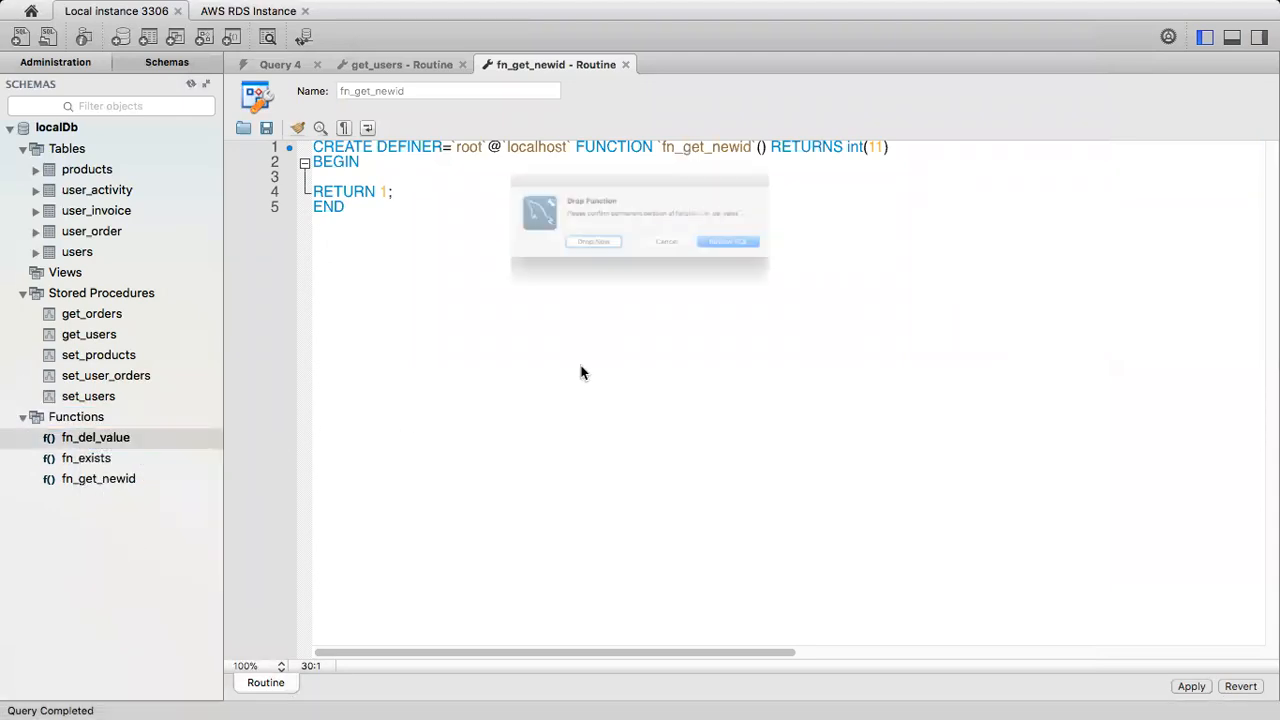
left_click(582, 266)
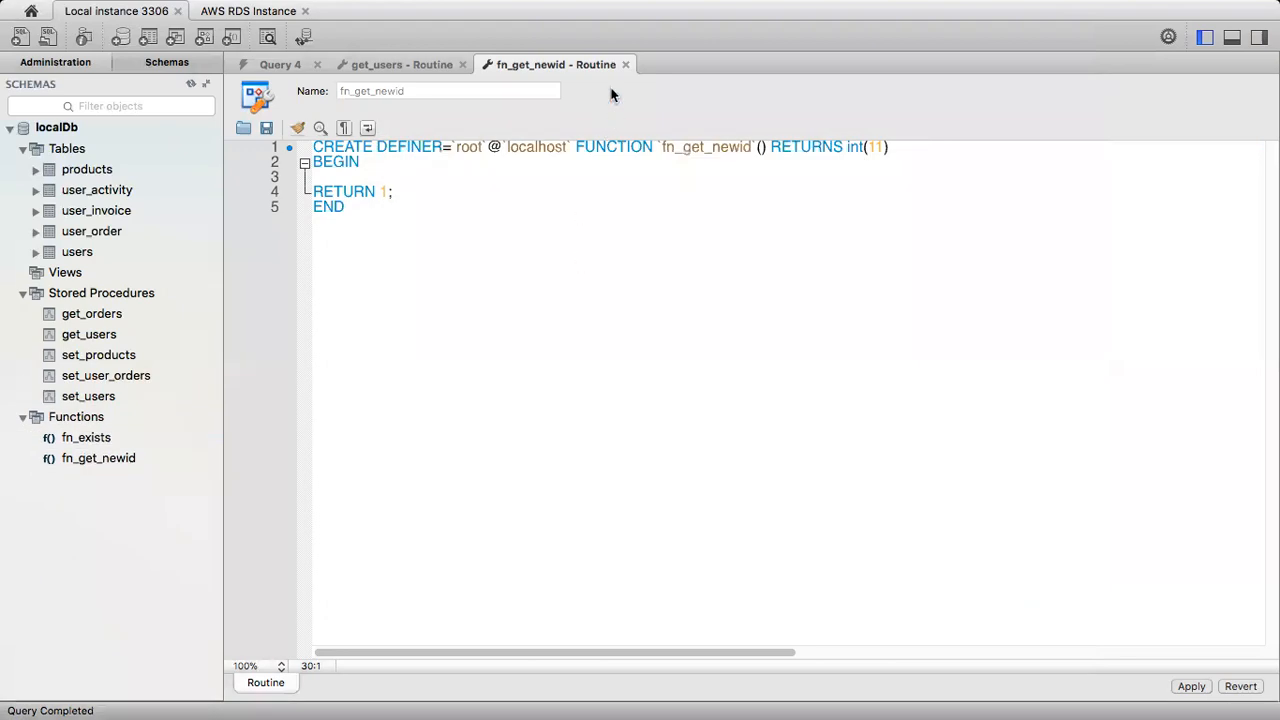
left_click(625, 64)
left_click(462, 64)
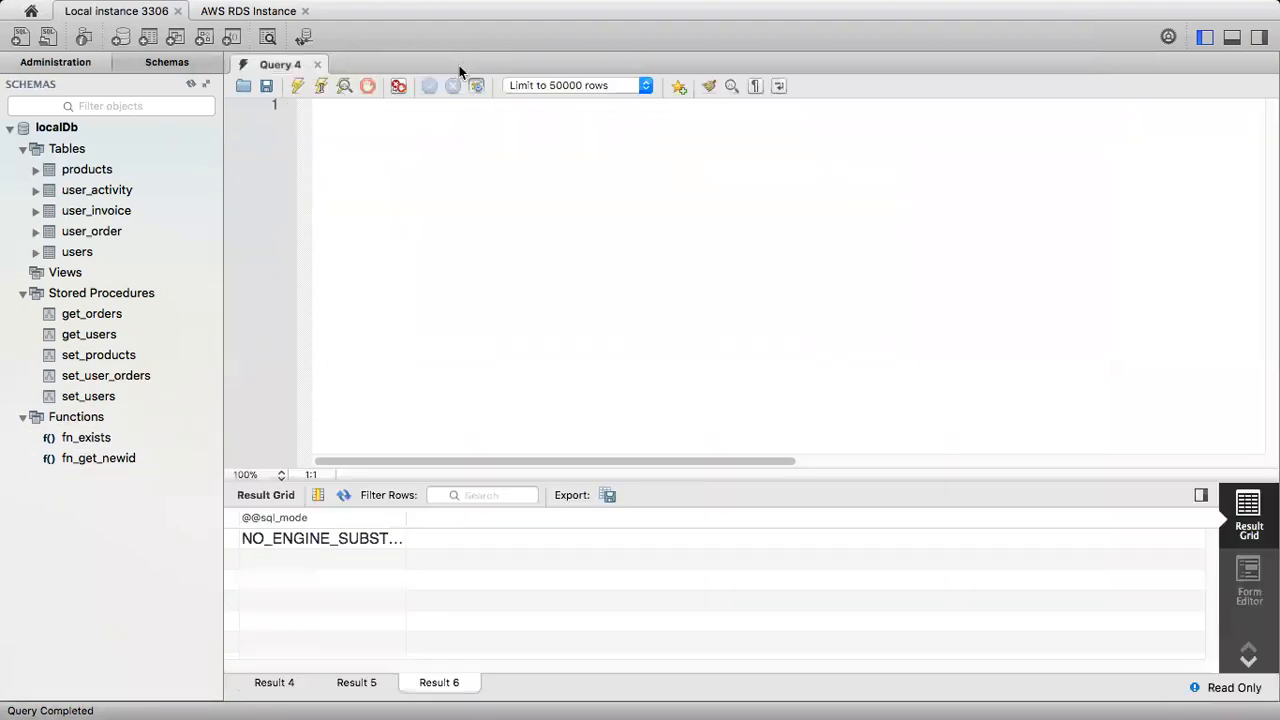
- Change the comment in the fn_exists function to "Note : for testing cdoeee" and apply it to the database
left_click(93, 443)
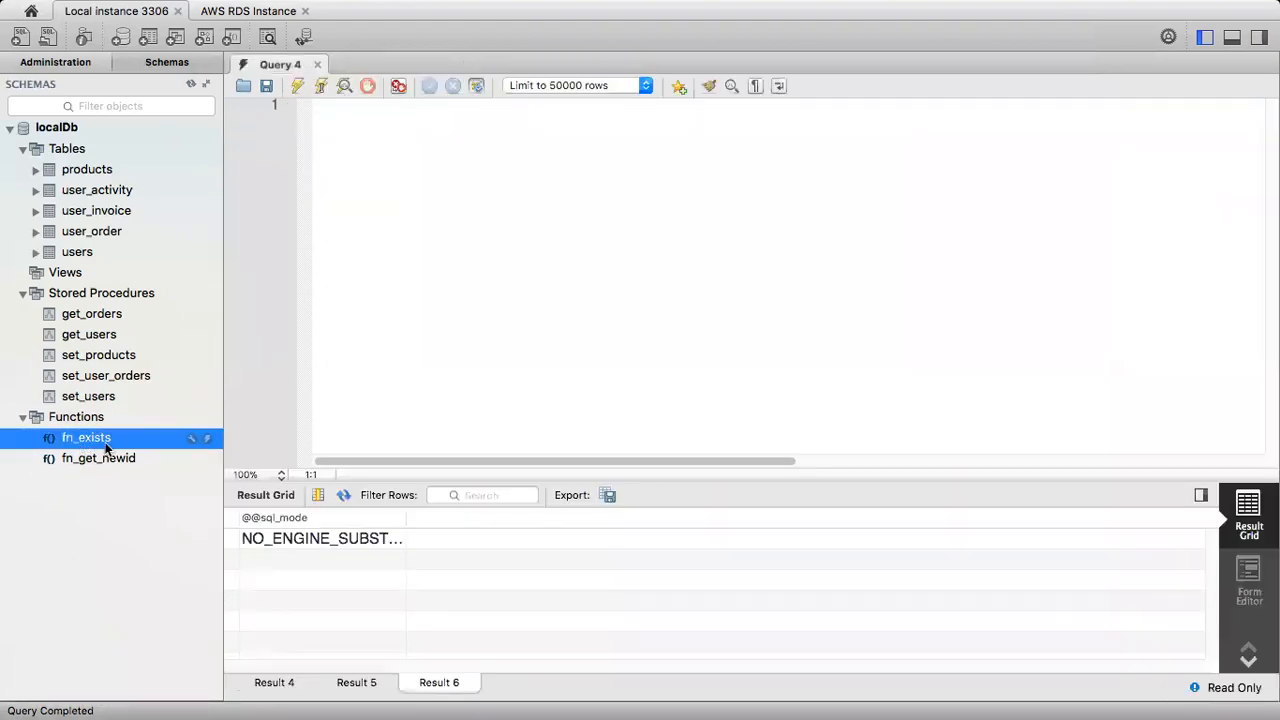
left_click(191, 440)
left_click(397, 192)
type("testing c")
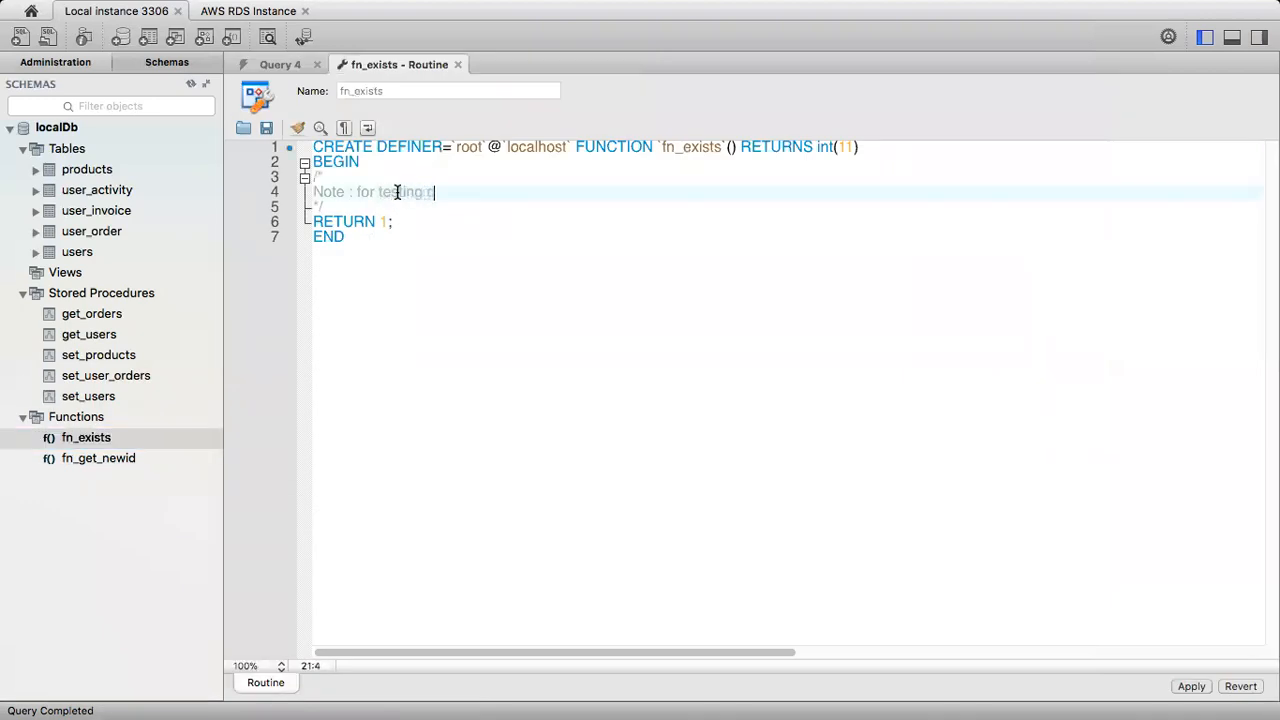
type("doeee")
left_click(1191, 686)
left_click(1000, 608)
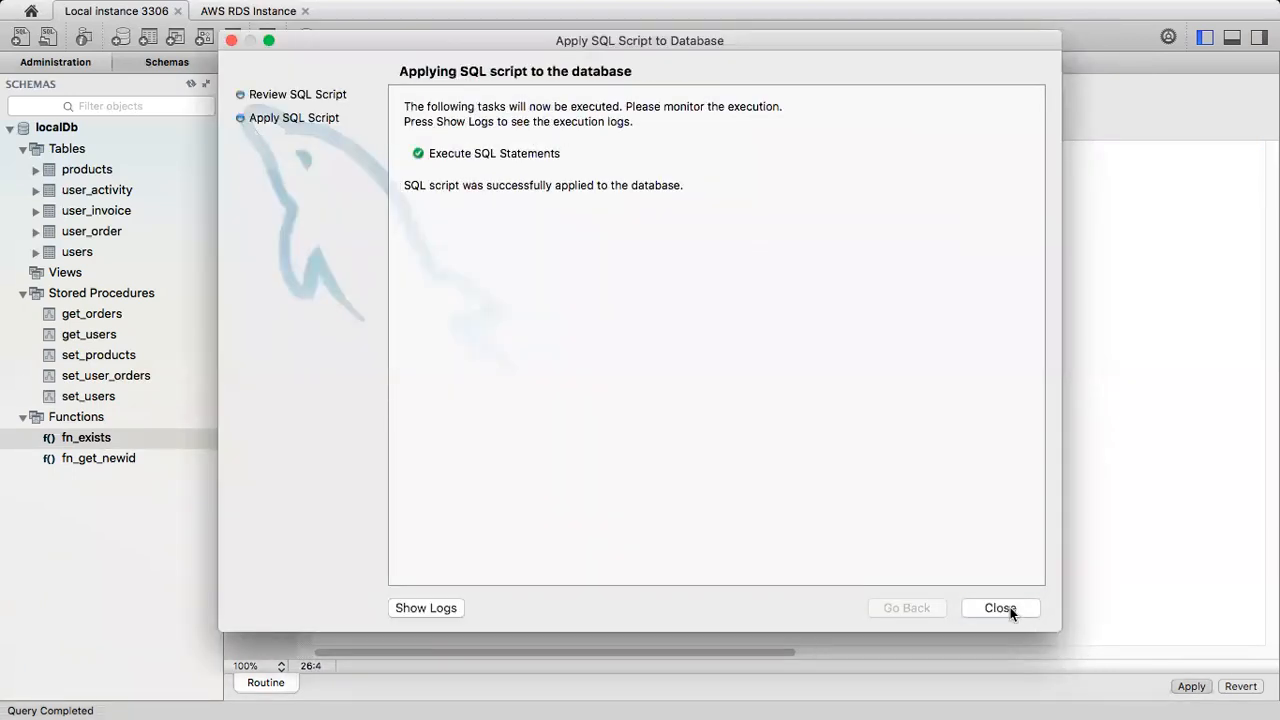
left_click(1008, 607)
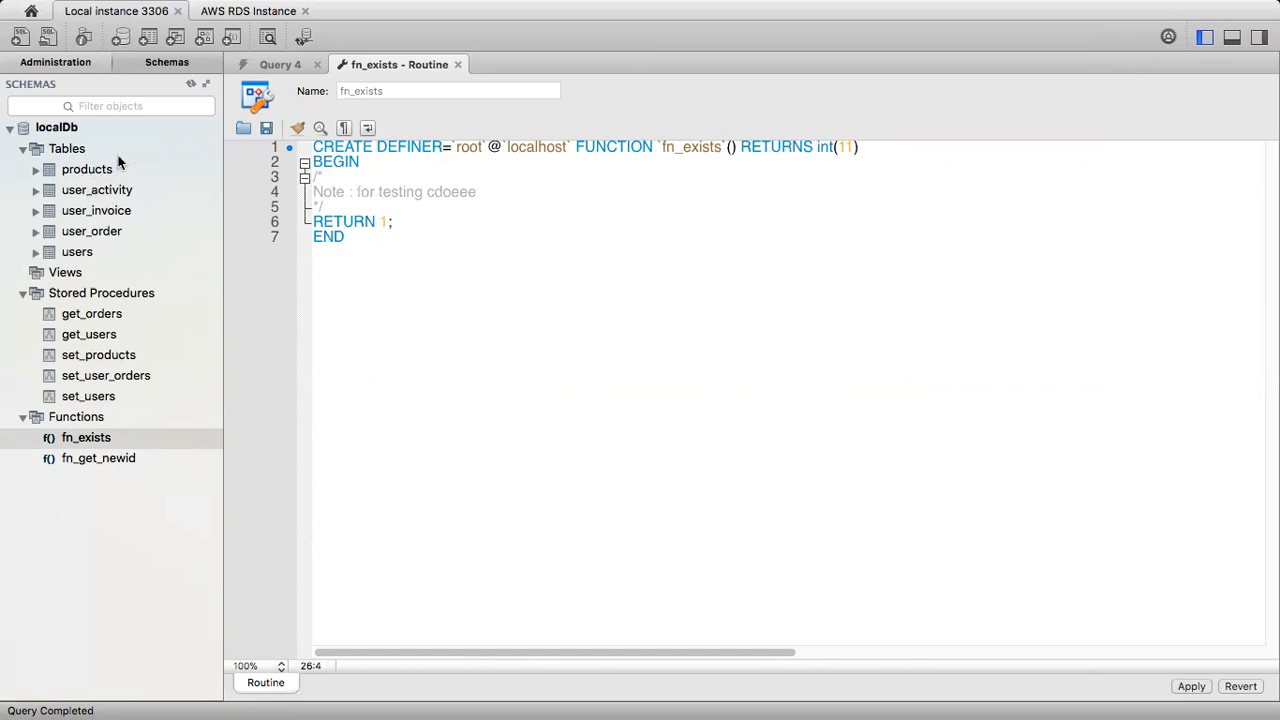
- Compare the productionDb tables, stored procedures and functions on the AWS RDS Instance with those in localDb
left_click(228, 12)
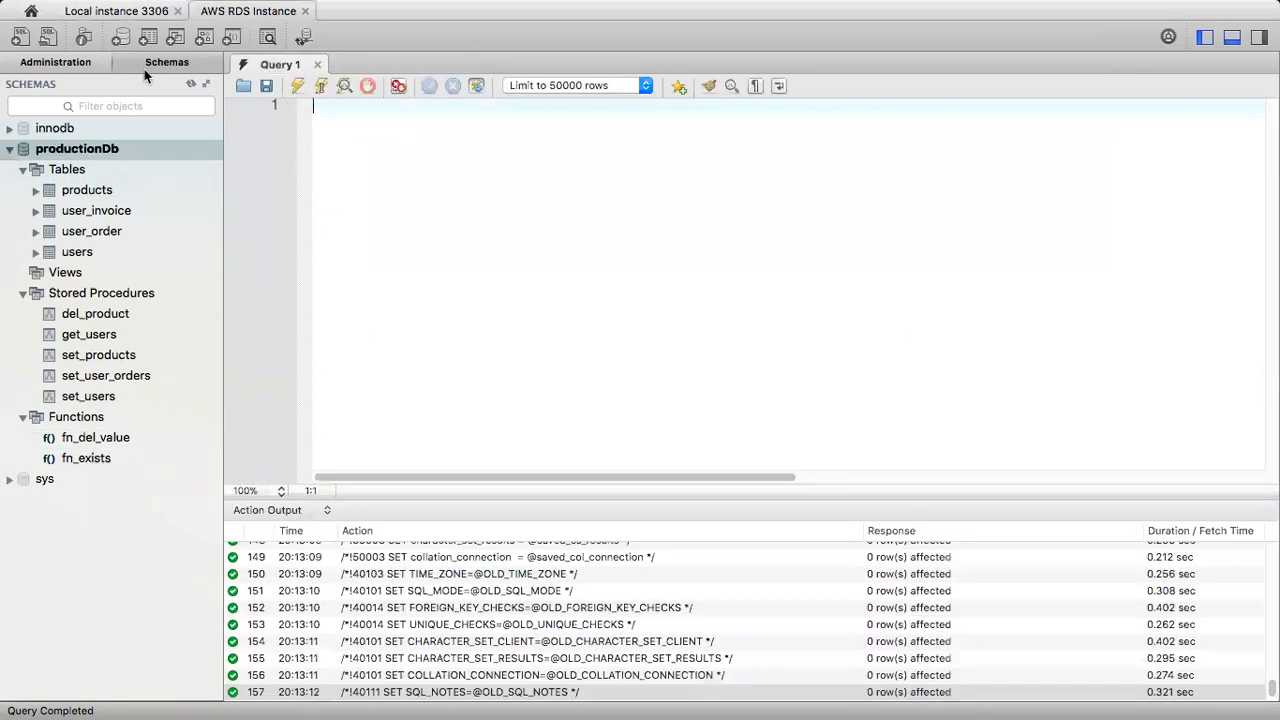
left_click(106, 16)
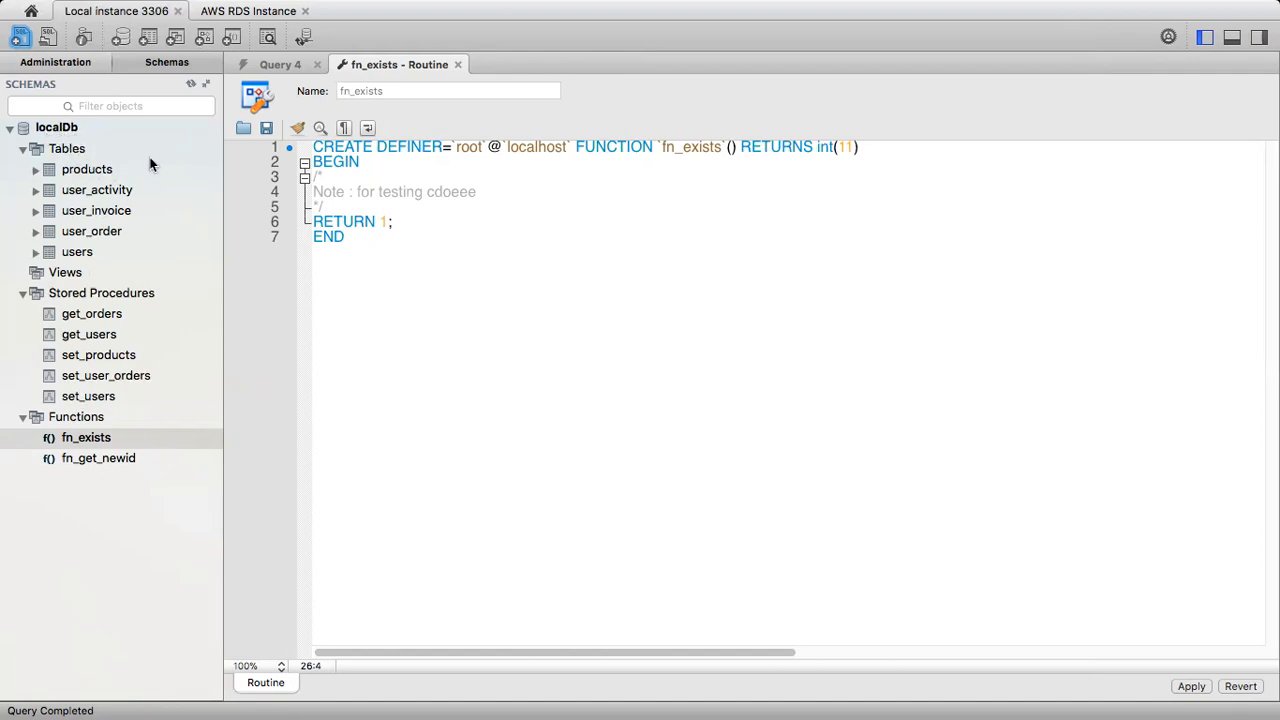
- Create a new model and start reverse engineering a database into it using the Local instance 3306 stored connection
left_click(207, 10)
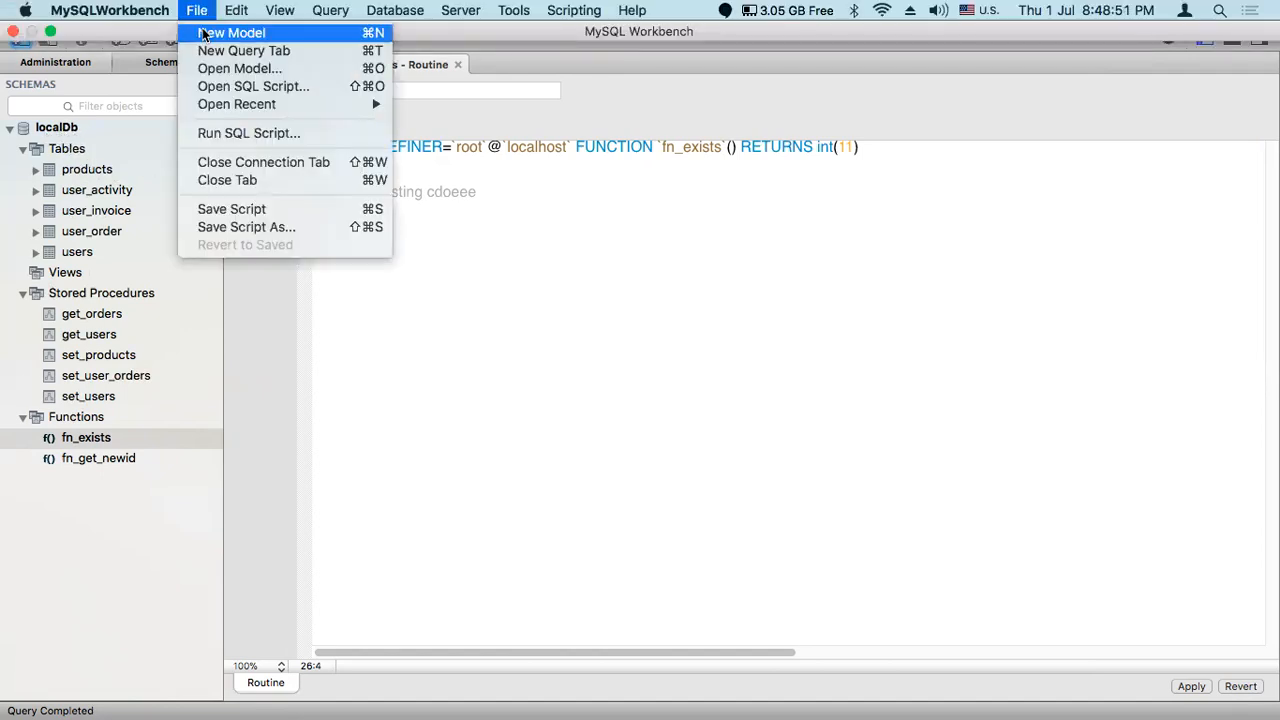
left_click(203, 34)
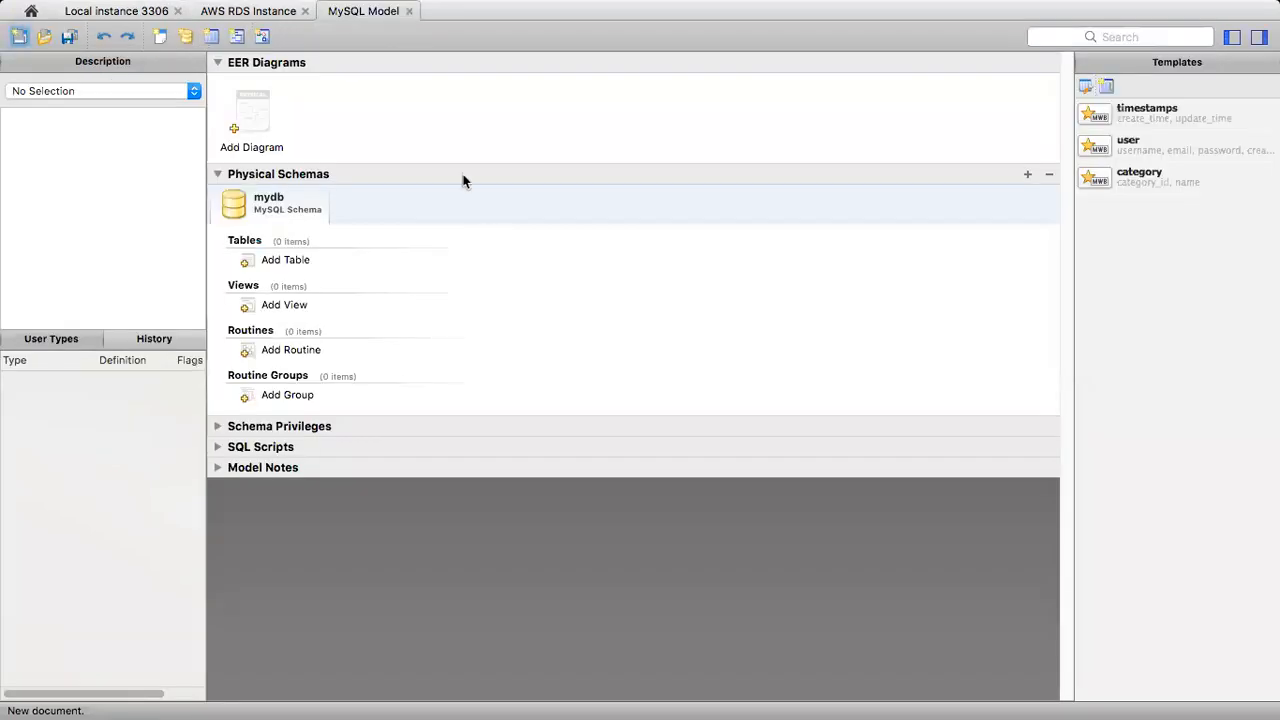
mouse_move(520, 8)
left_click(479, 10)
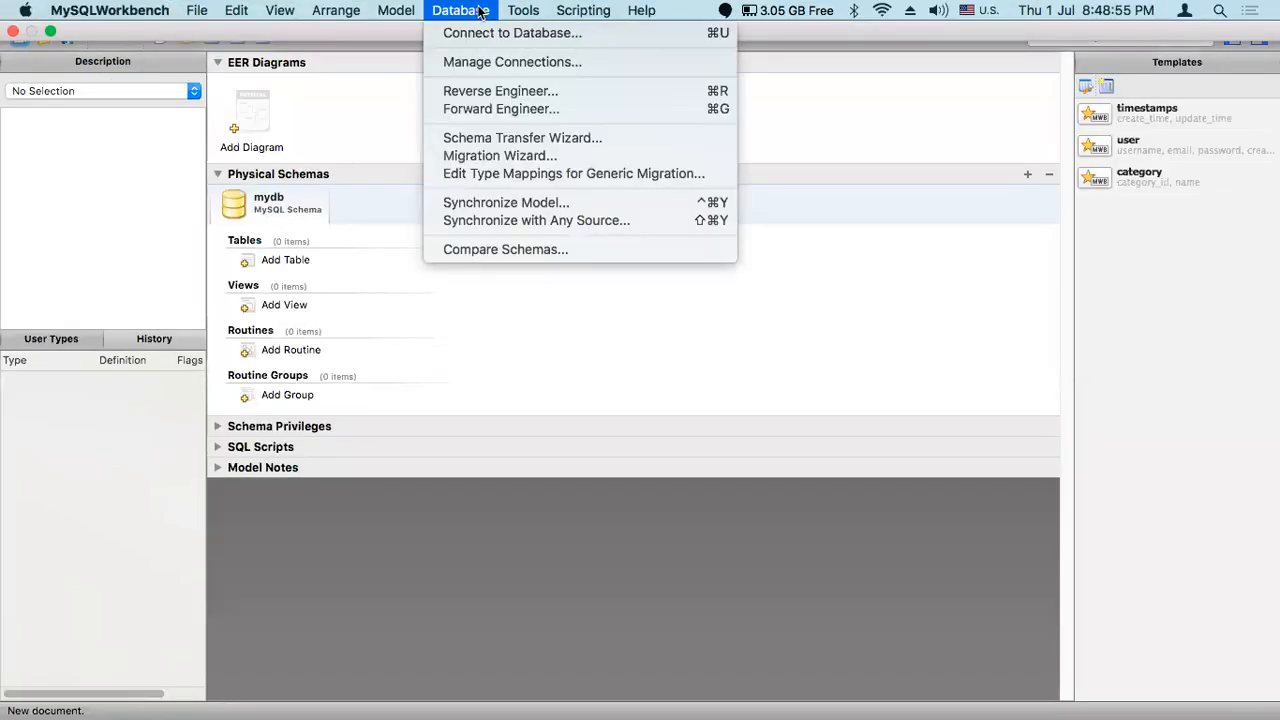
left_click(478, 92)
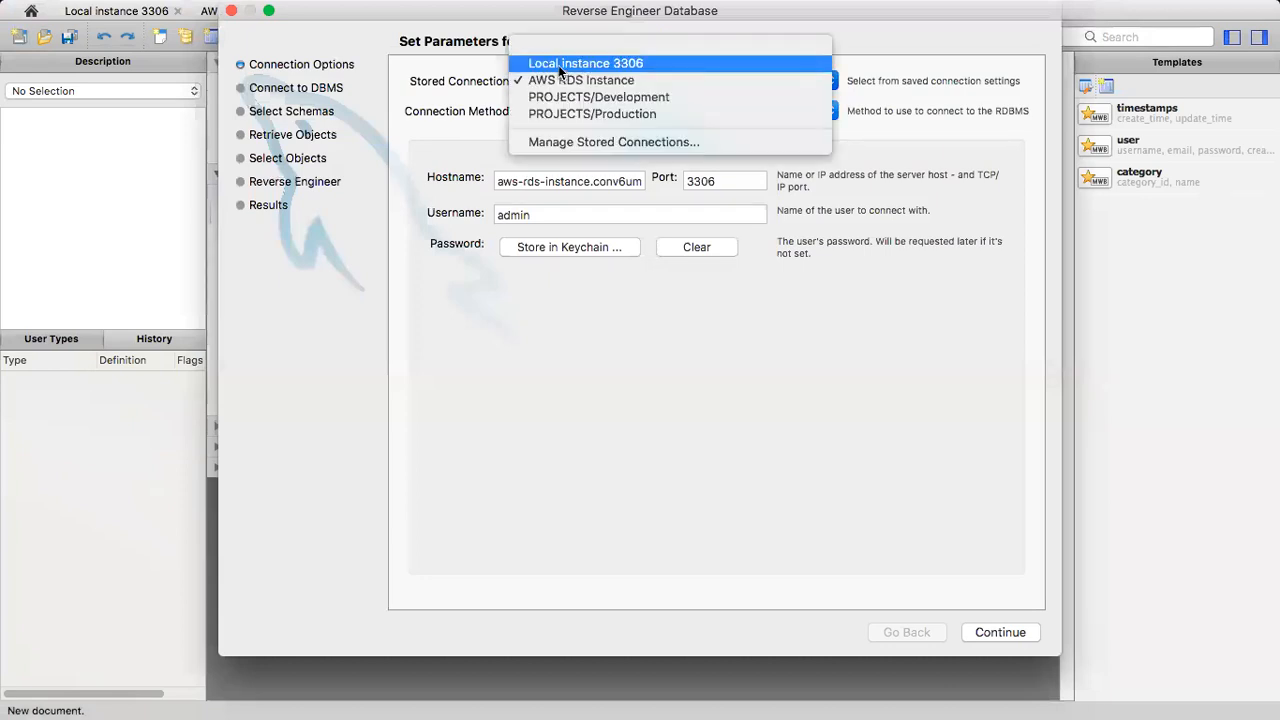
left_click(558, 65)
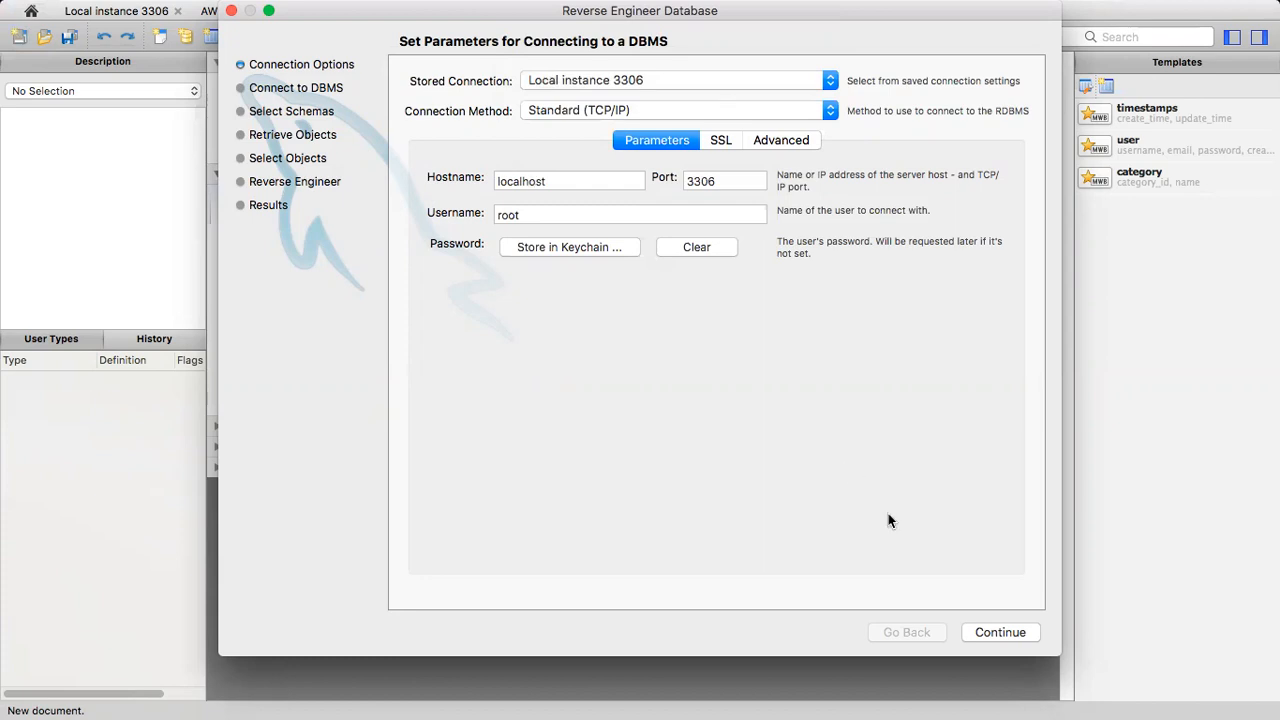
left_click(991, 632)
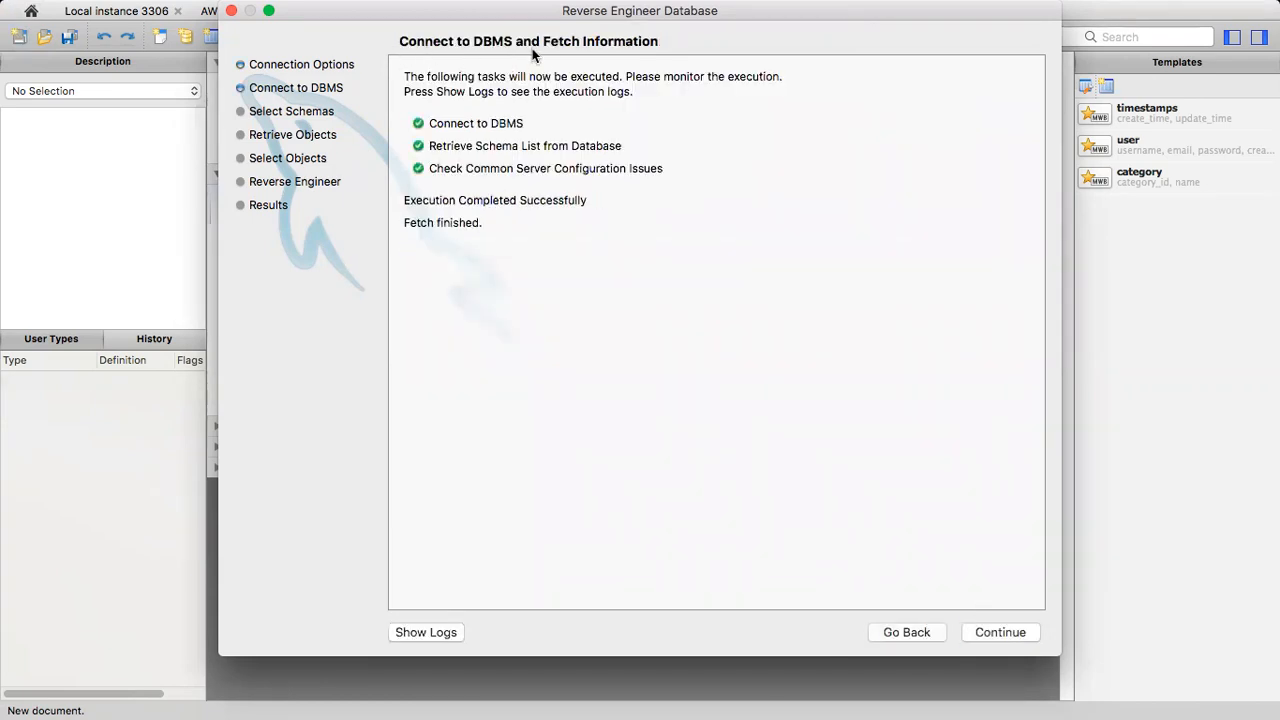
left_click(1010, 633)
- Reverse engineer localDb's table and routine objects onto a diagram, and show the localDb schema in the model
left_click(418, 125)
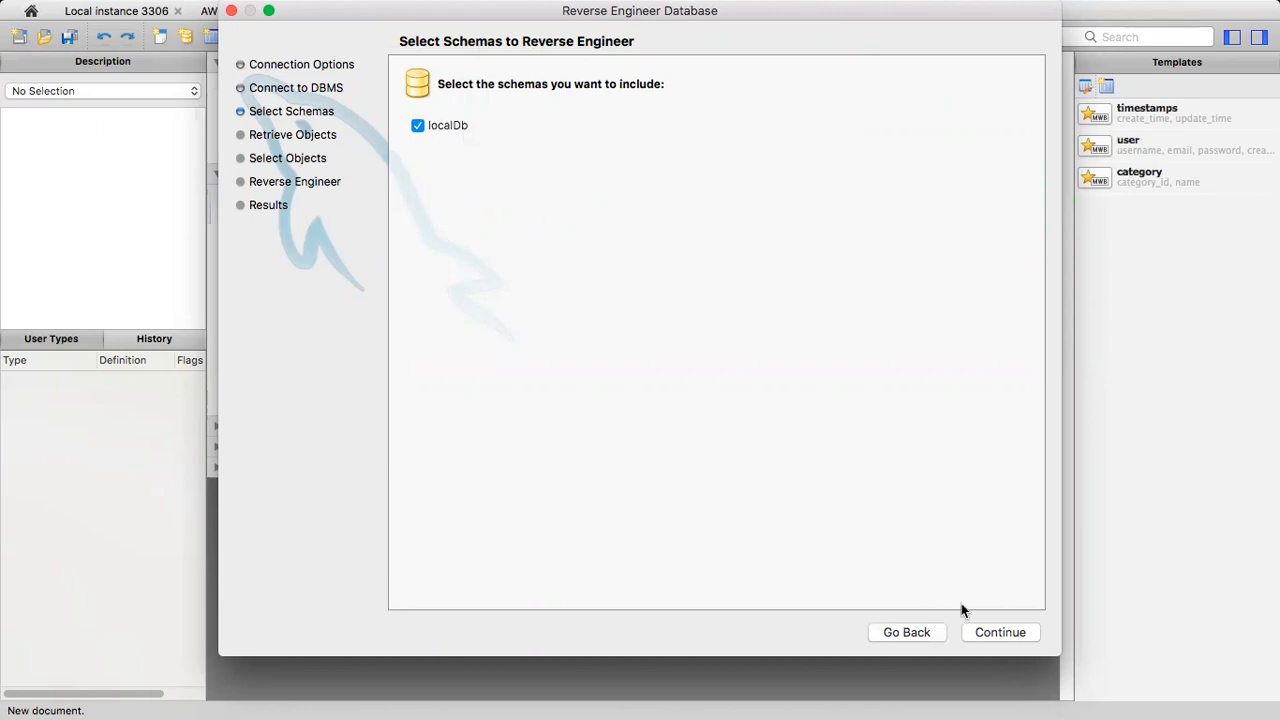
left_click(991, 631)
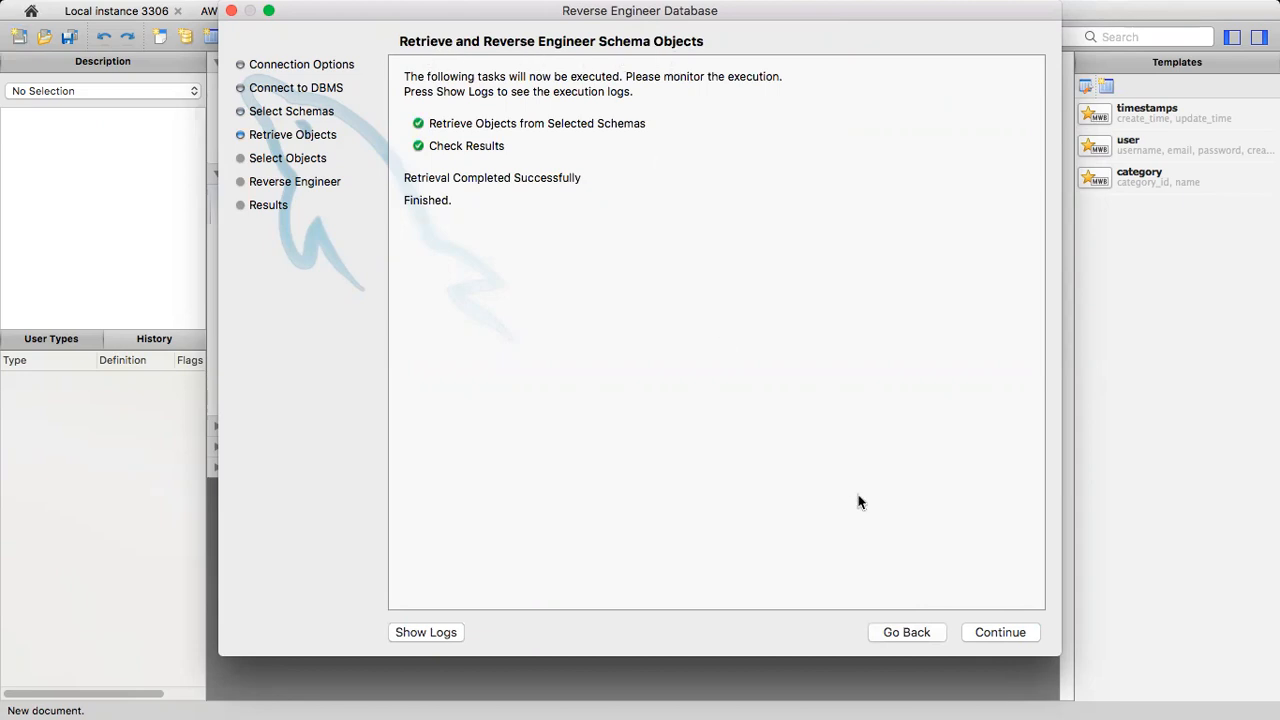
left_click(999, 633)
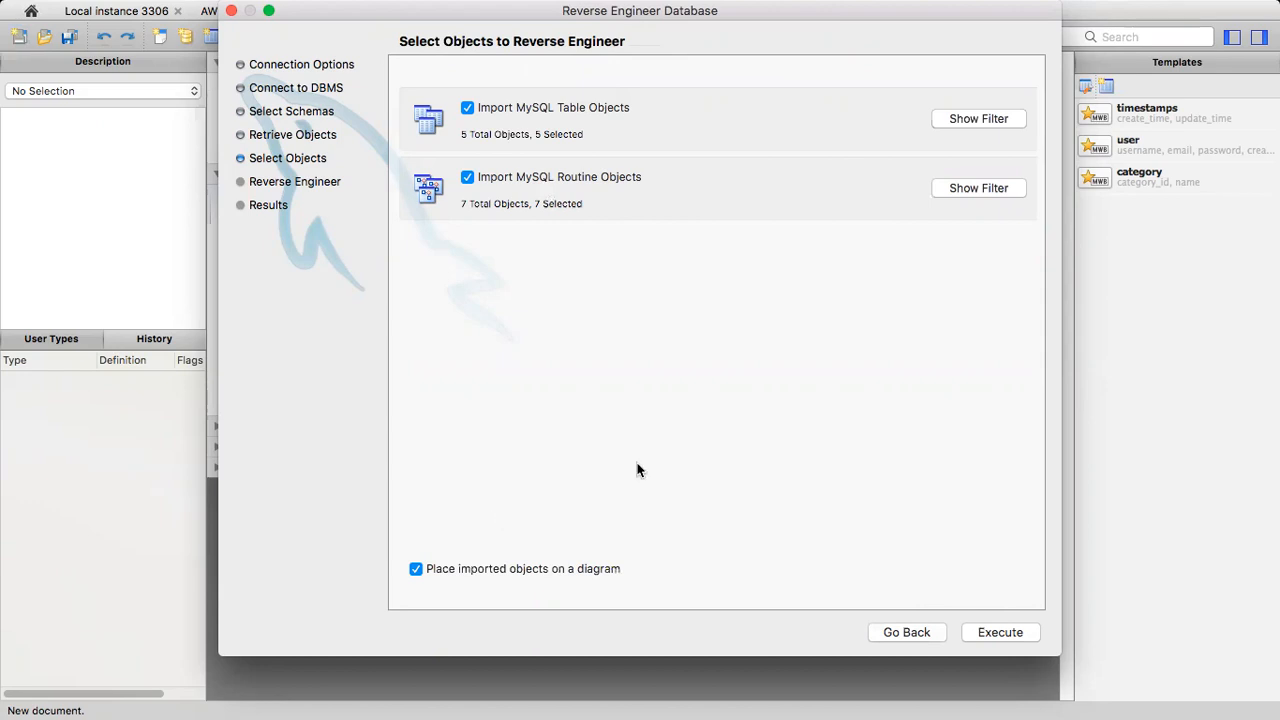
left_click(1012, 634)
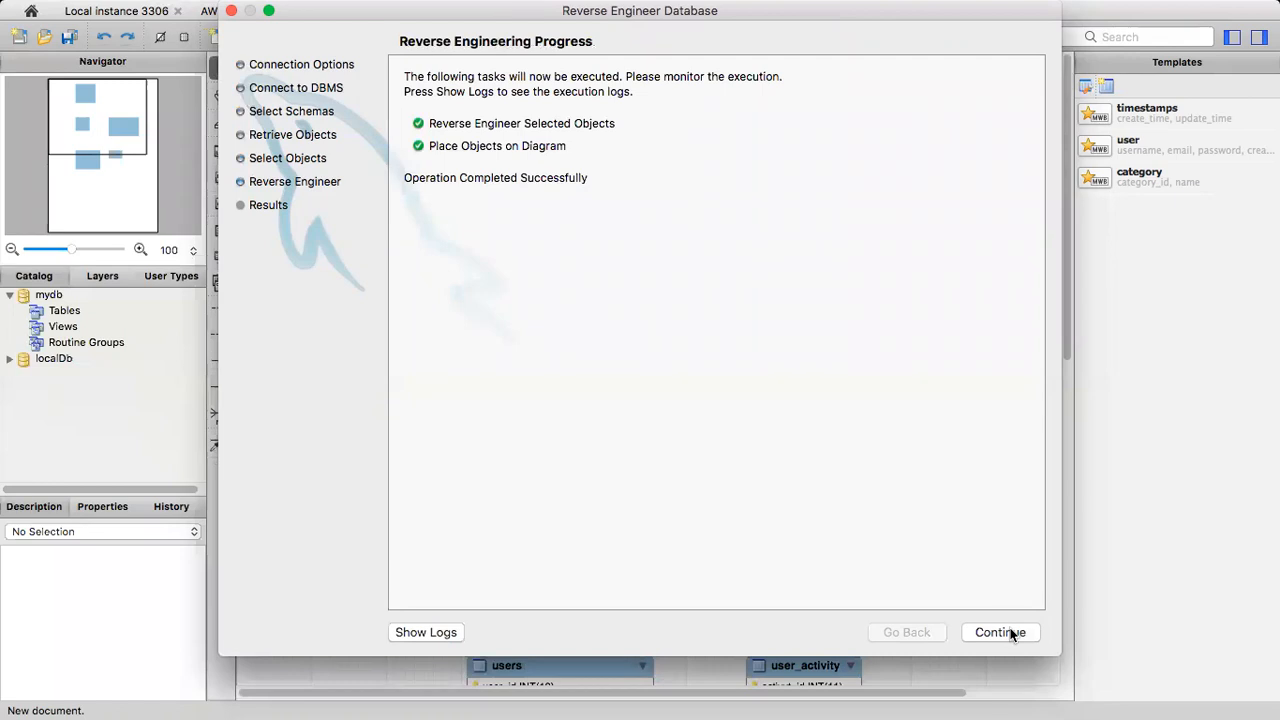
left_click(1000, 632)
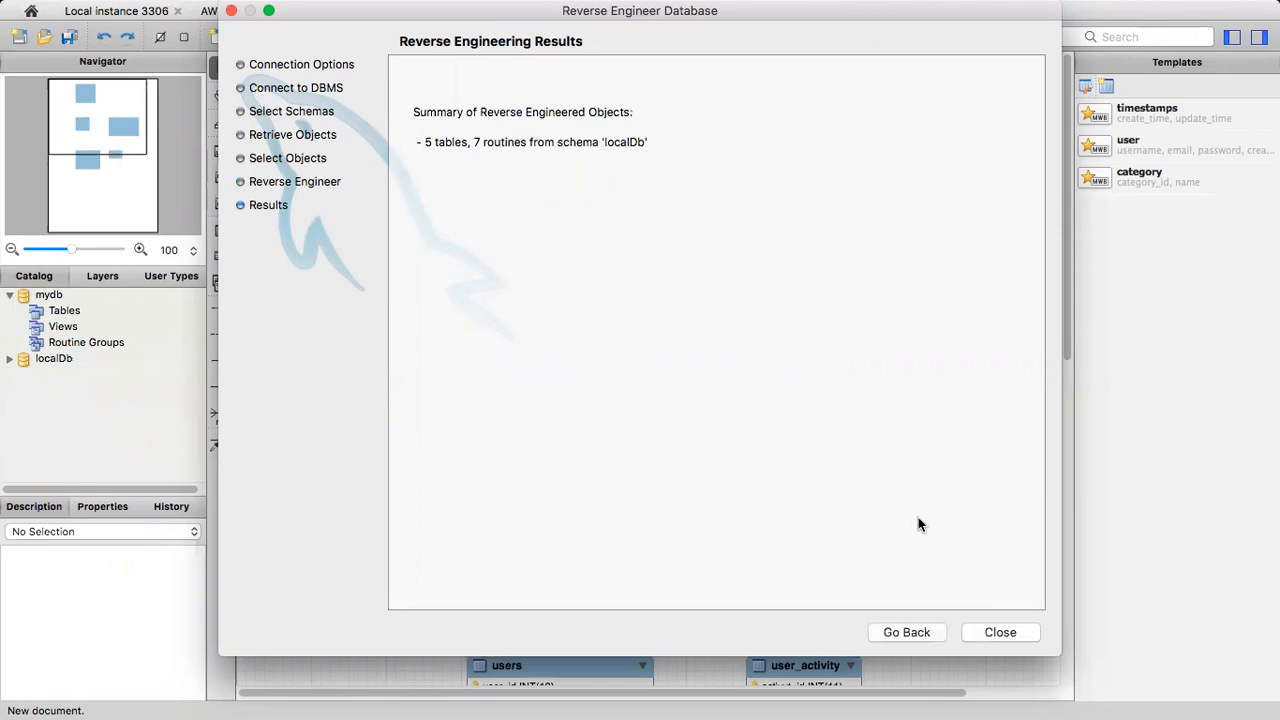
left_click(1000, 632)
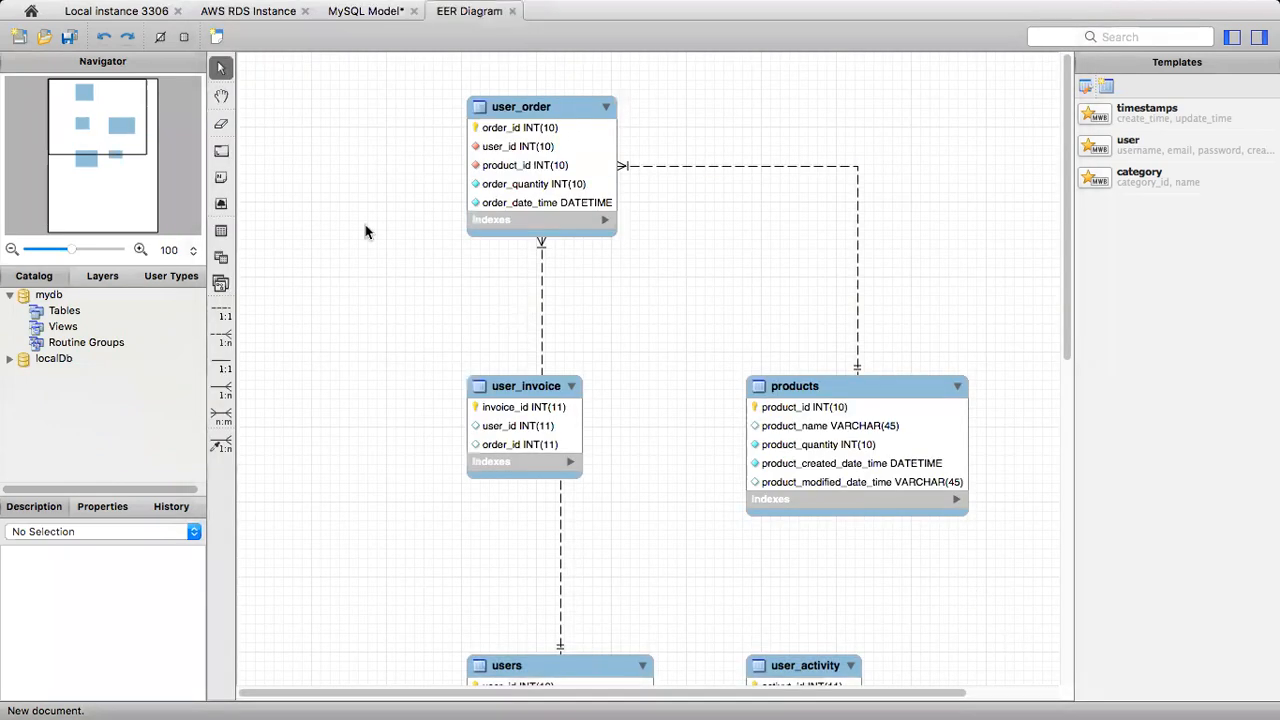
left_click(352, 12)
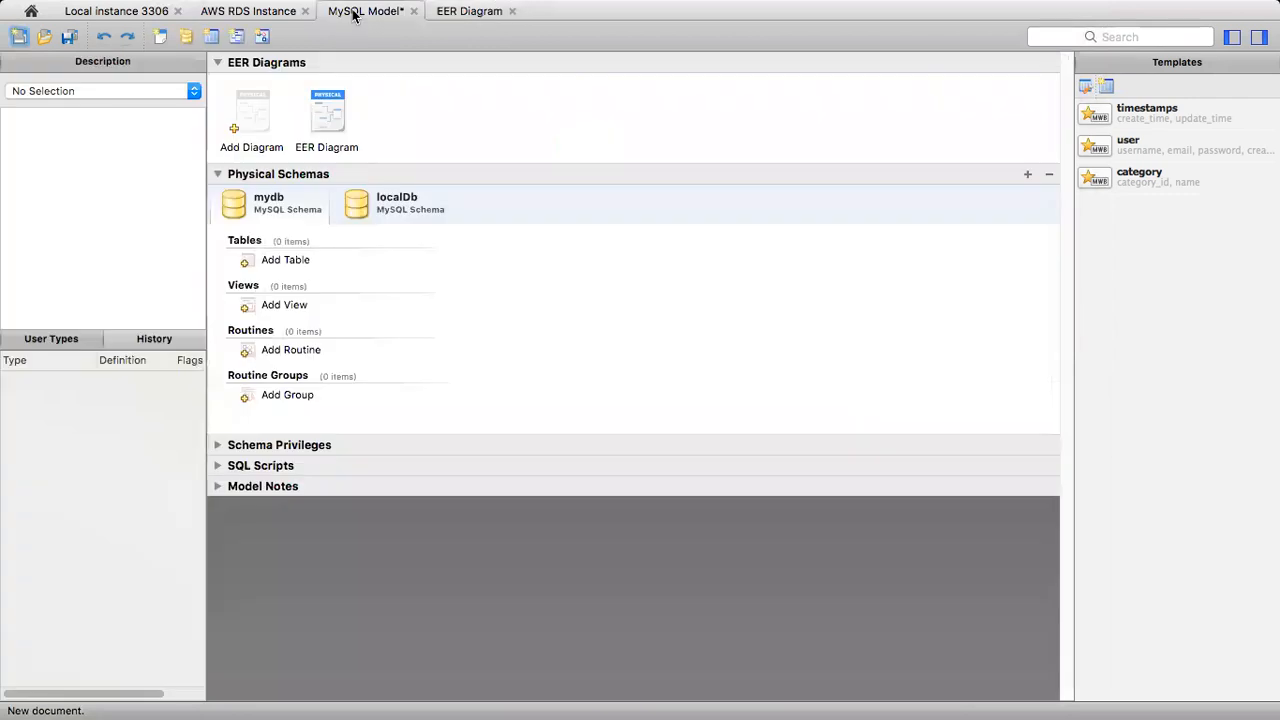
left_click(383, 211)
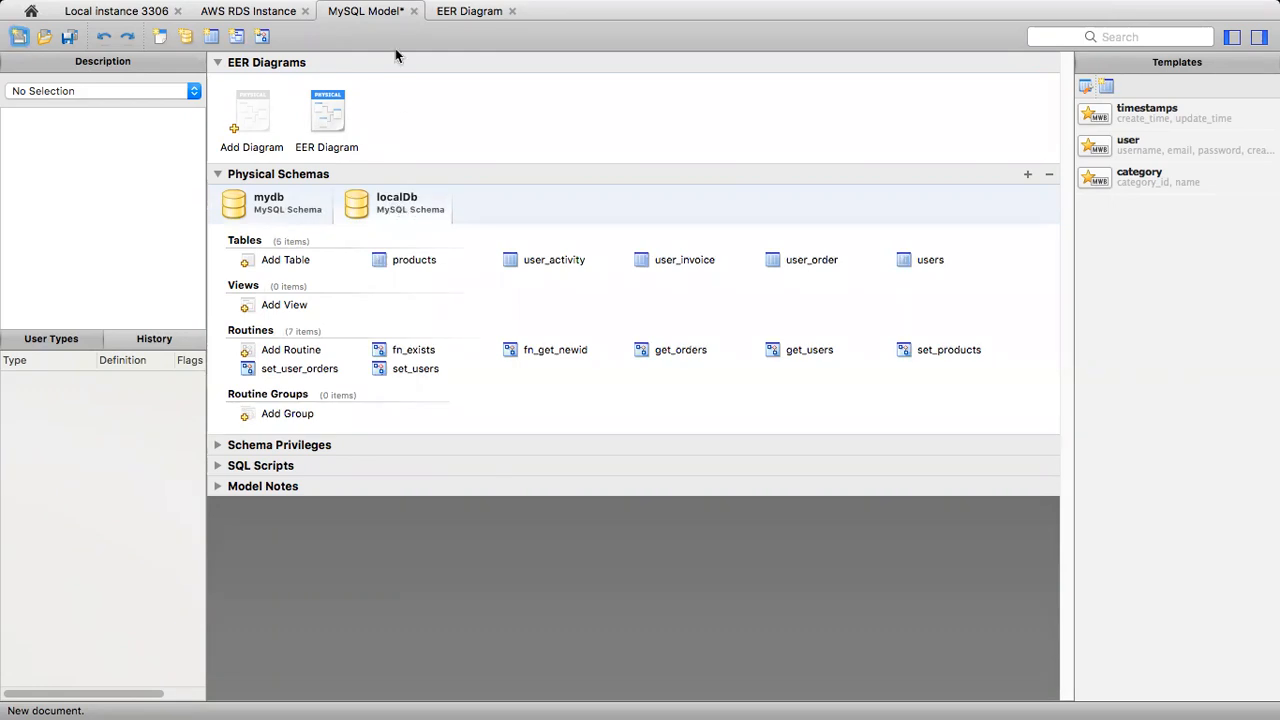
- Start Synchronize Model with the AWS RDS Instance stored connection and proceed to the synchronization options
left_click(455, 10)
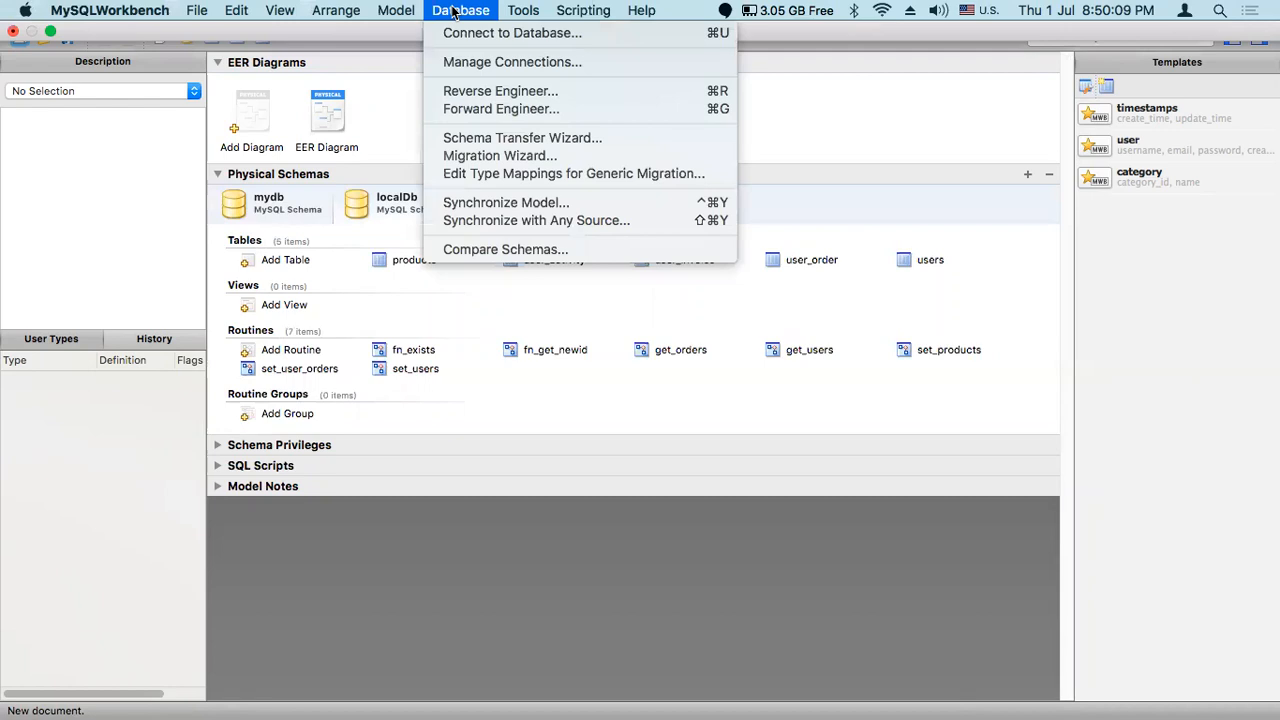
left_click(496, 206)
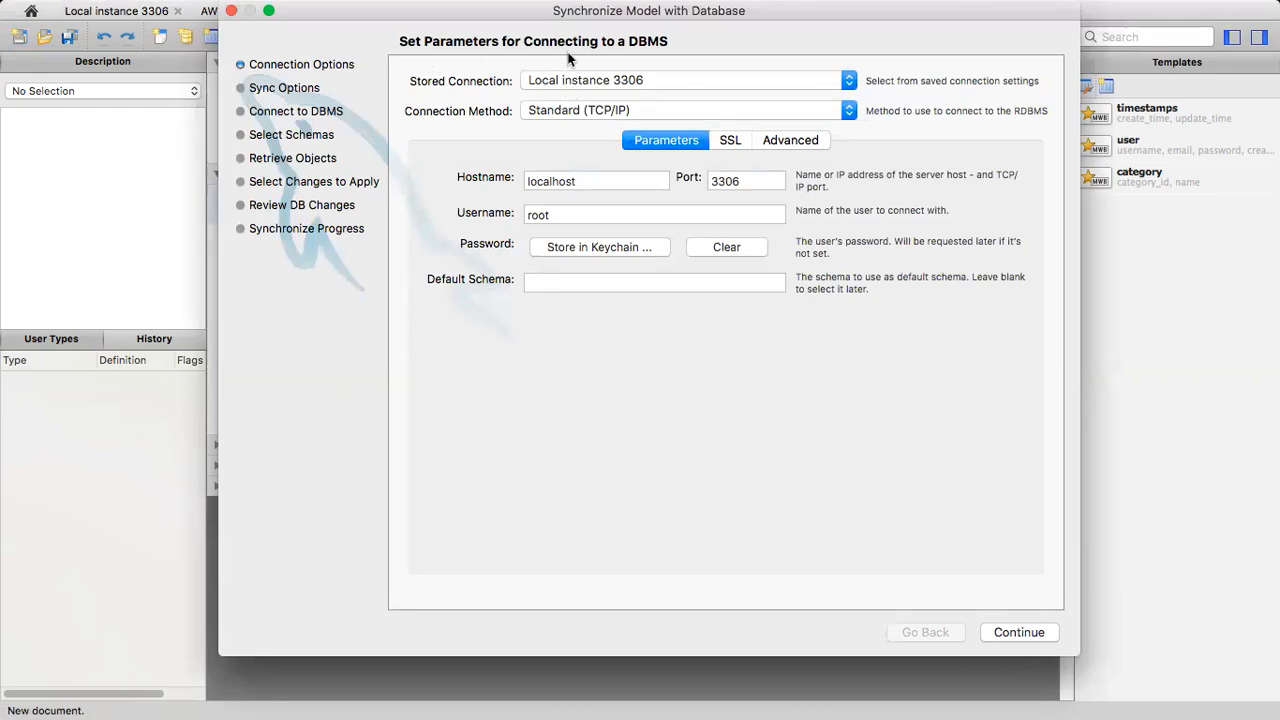
left_click(636, 76)
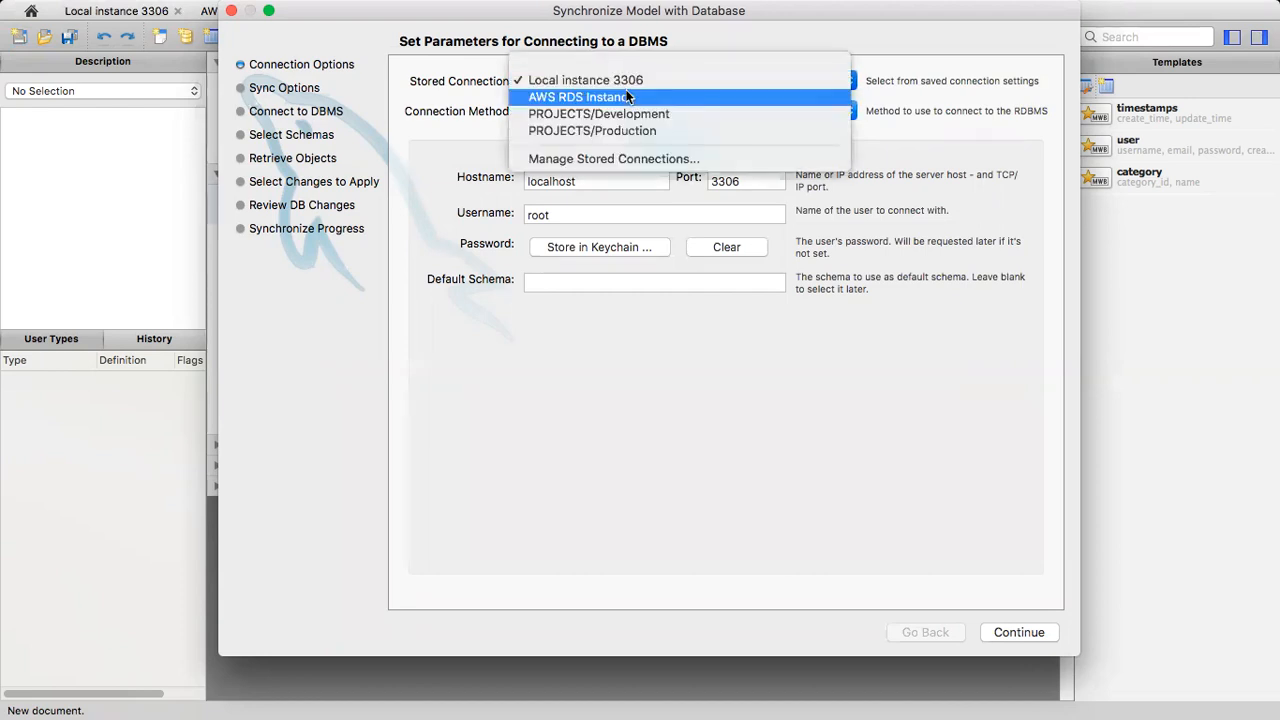
left_click(627, 95)
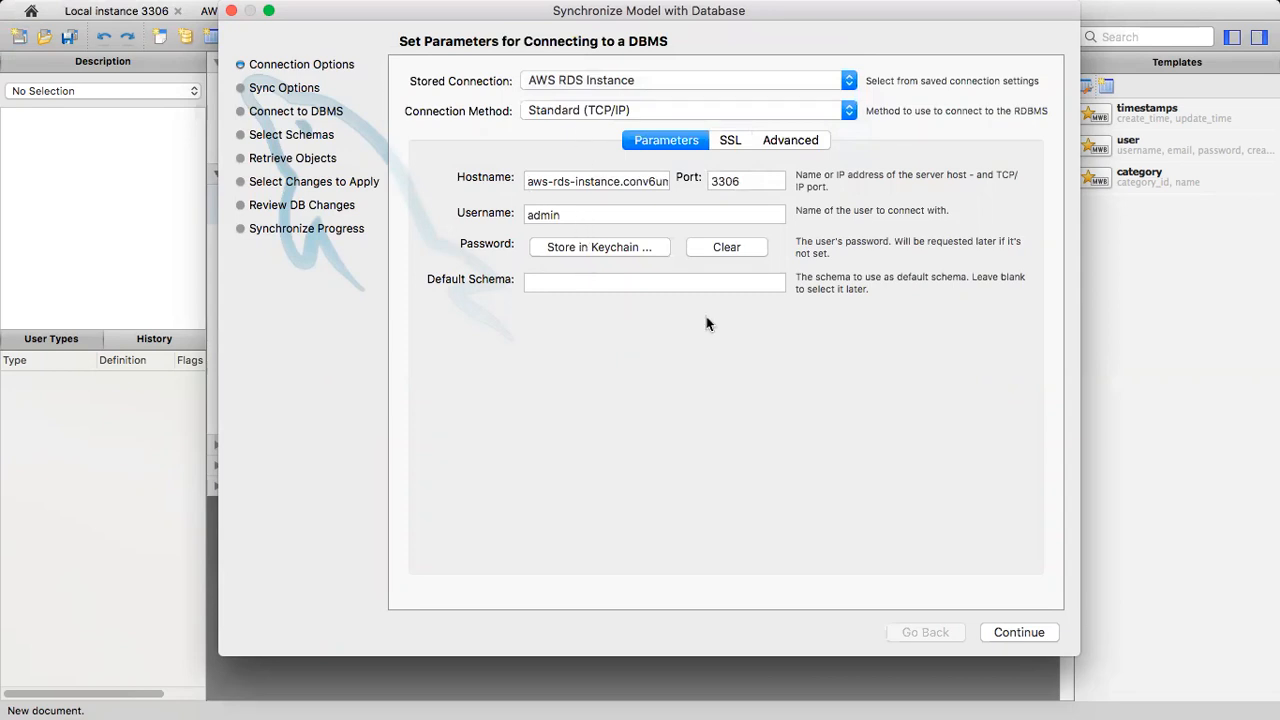
left_click(1015, 632)
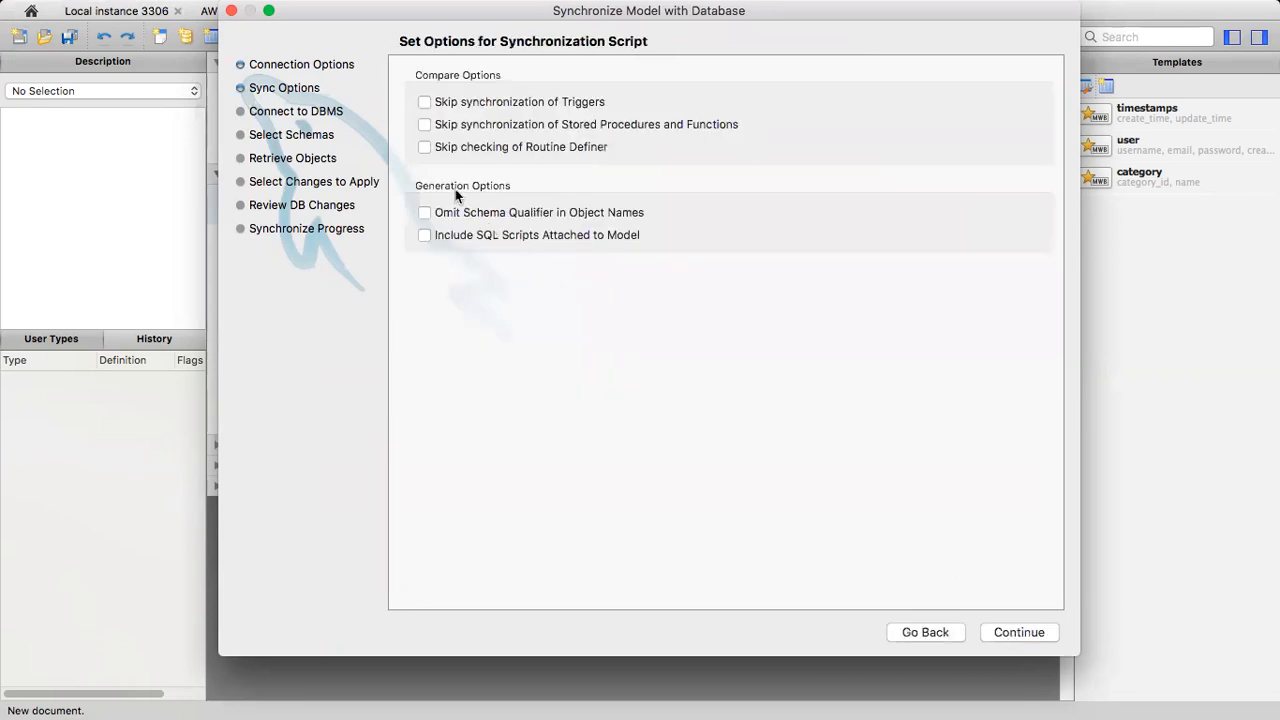
- Enable skipping the routine definer check, fetch the schema list from the database server, and proceed to schema selection
left_click(422, 150)
left_click(1020, 632)
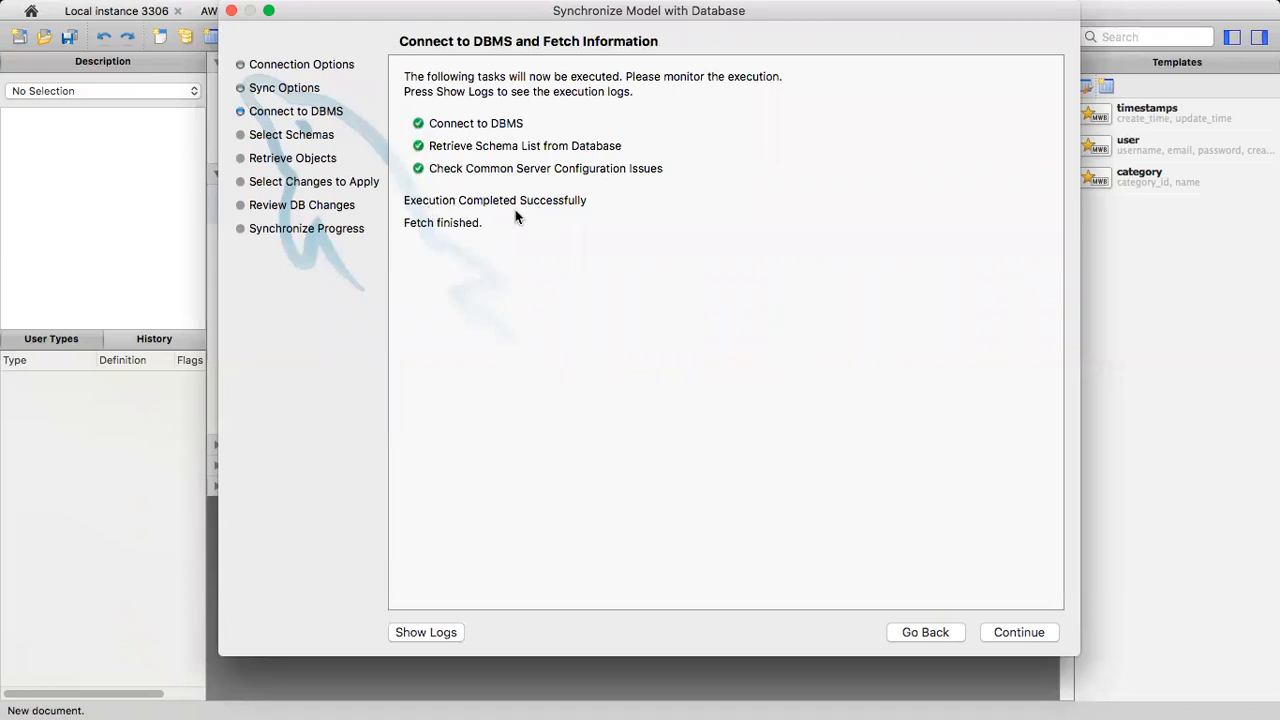
left_click(1038, 631)
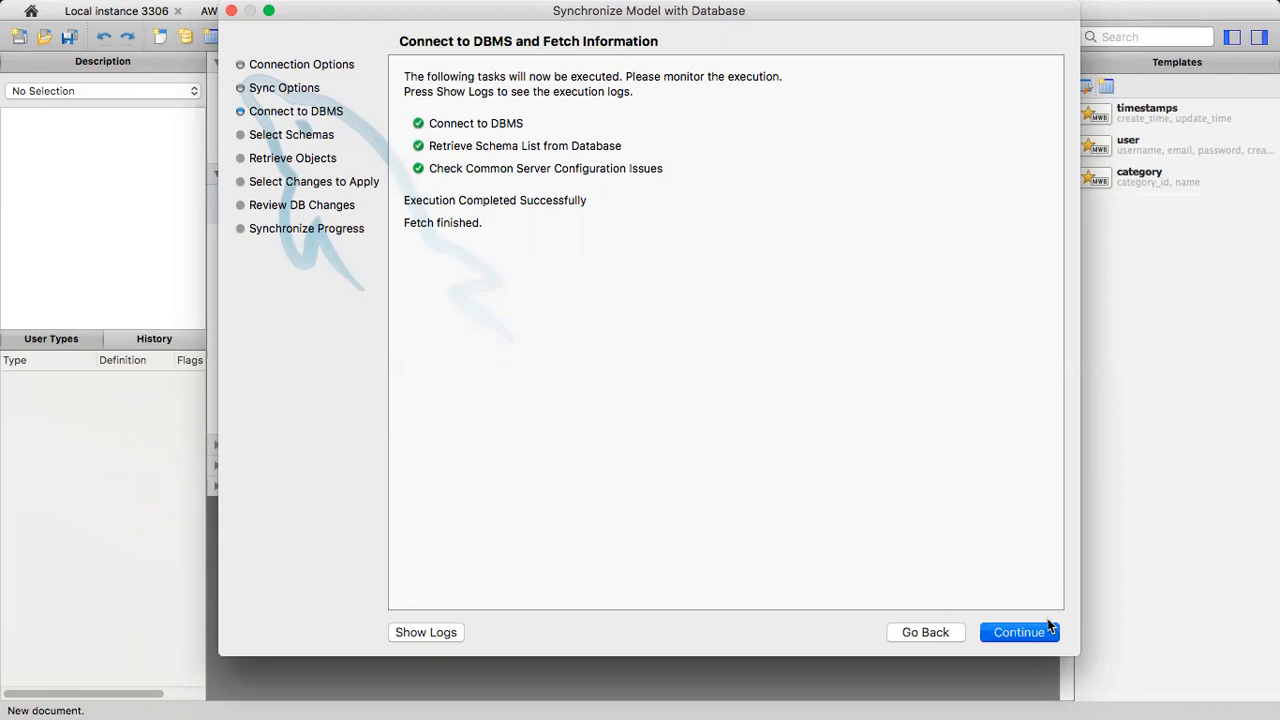
left_click(1047, 625)
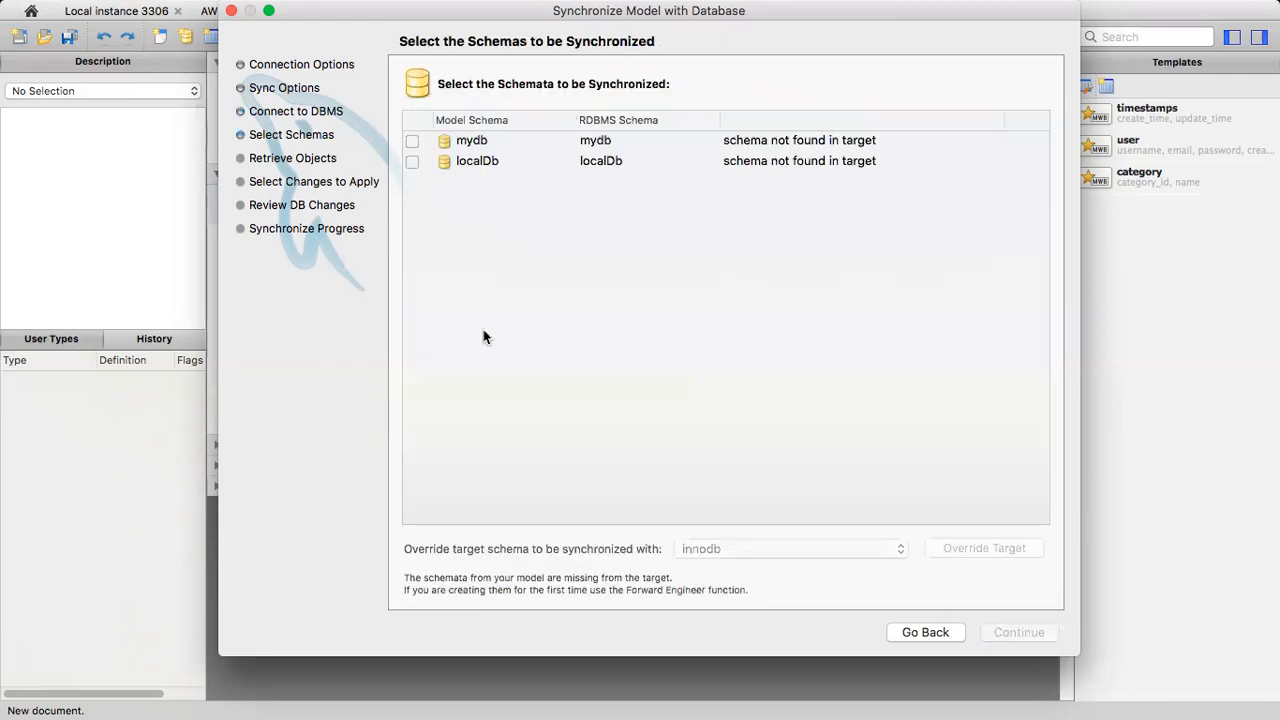
- Select localDb for synchronization, override its target schema with productionDb, and retrieve the schema objects
left_click(411, 161)
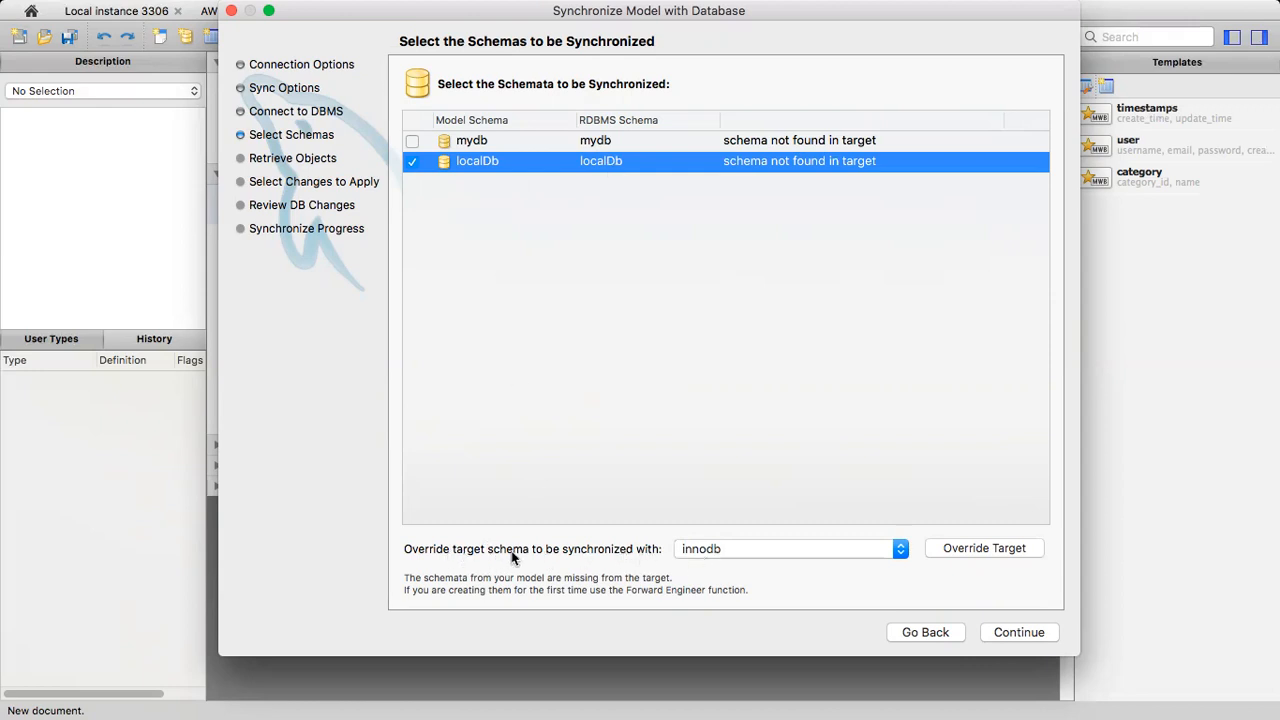
left_click(755, 557)
left_click(752, 567)
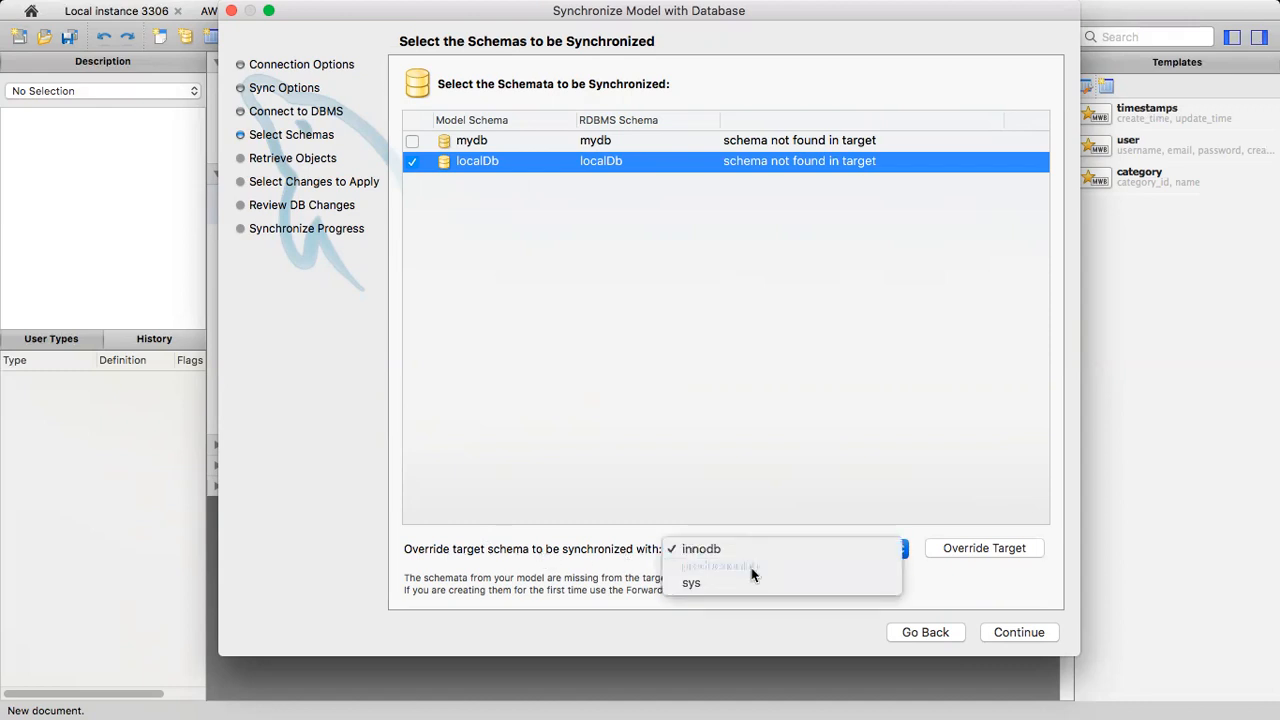
left_click(1005, 550)
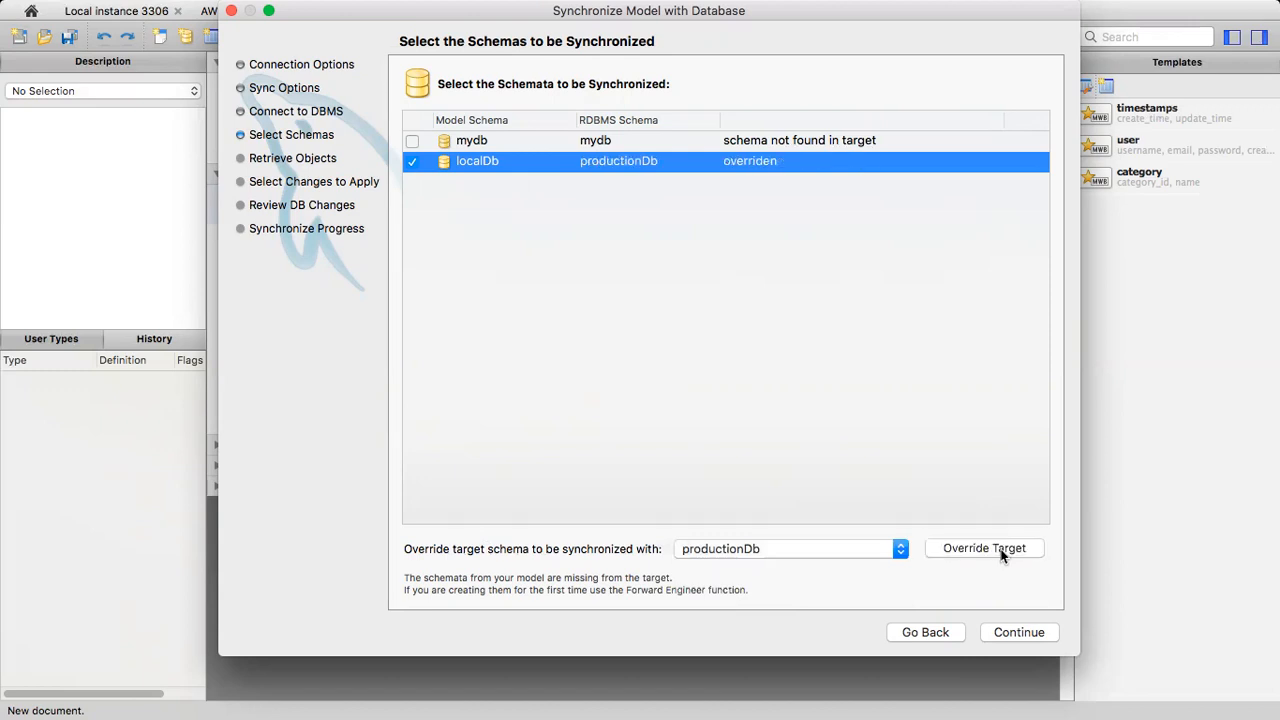
left_click(1019, 633)
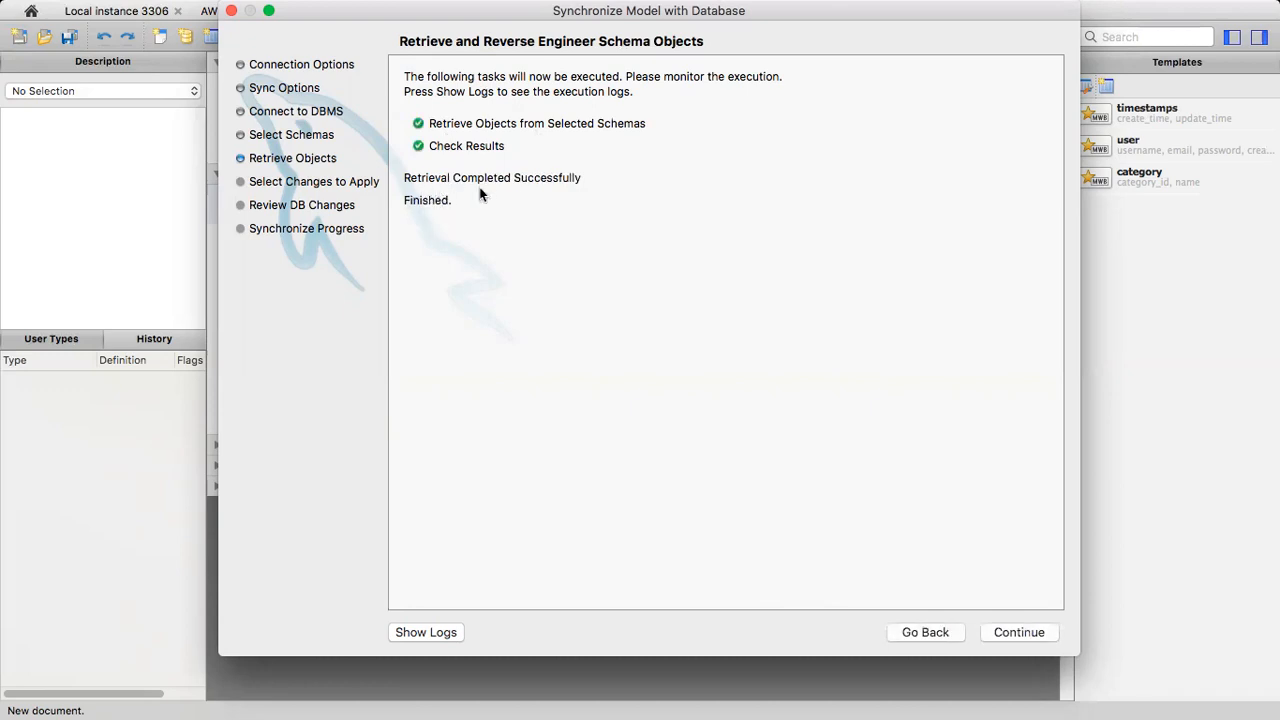
- Examine the proposed changes for products, user_activity, fn_get_newid, get_orders, del_product and fn_del_value in the model and database differences
left_click(1017, 633)
left_click_drag(765, 559, 766, 443)
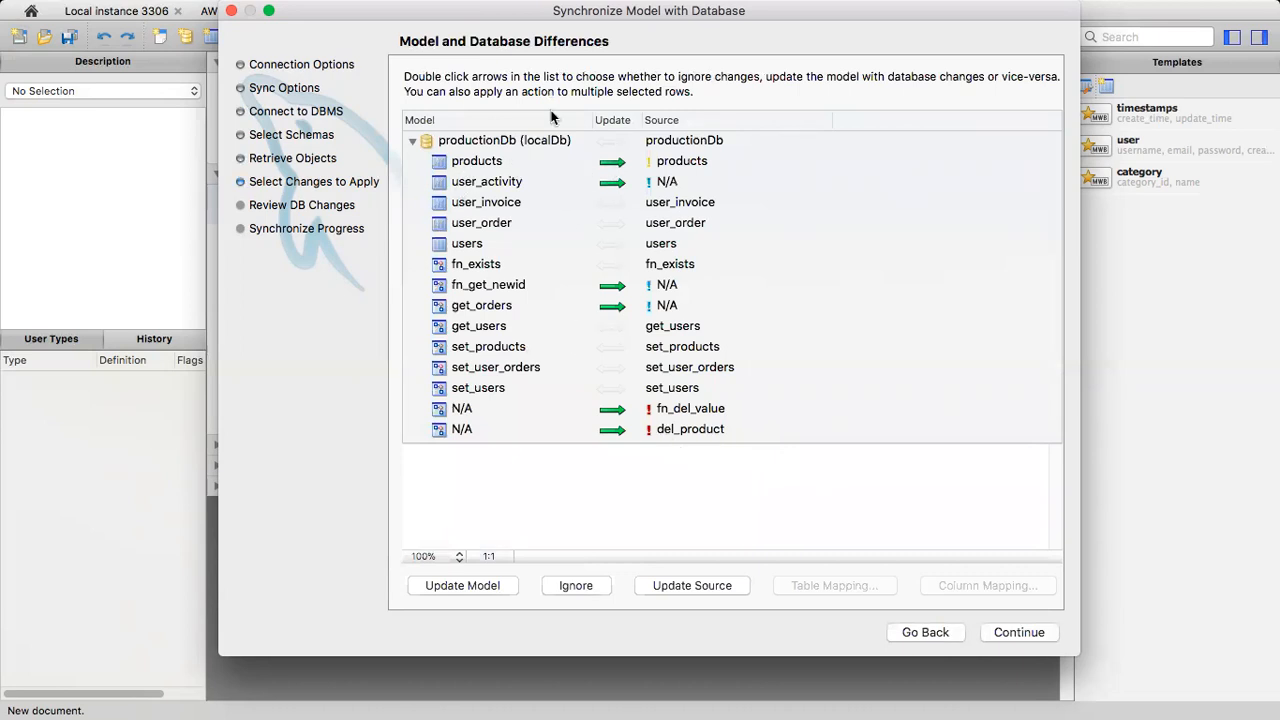
left_click(607, 168)
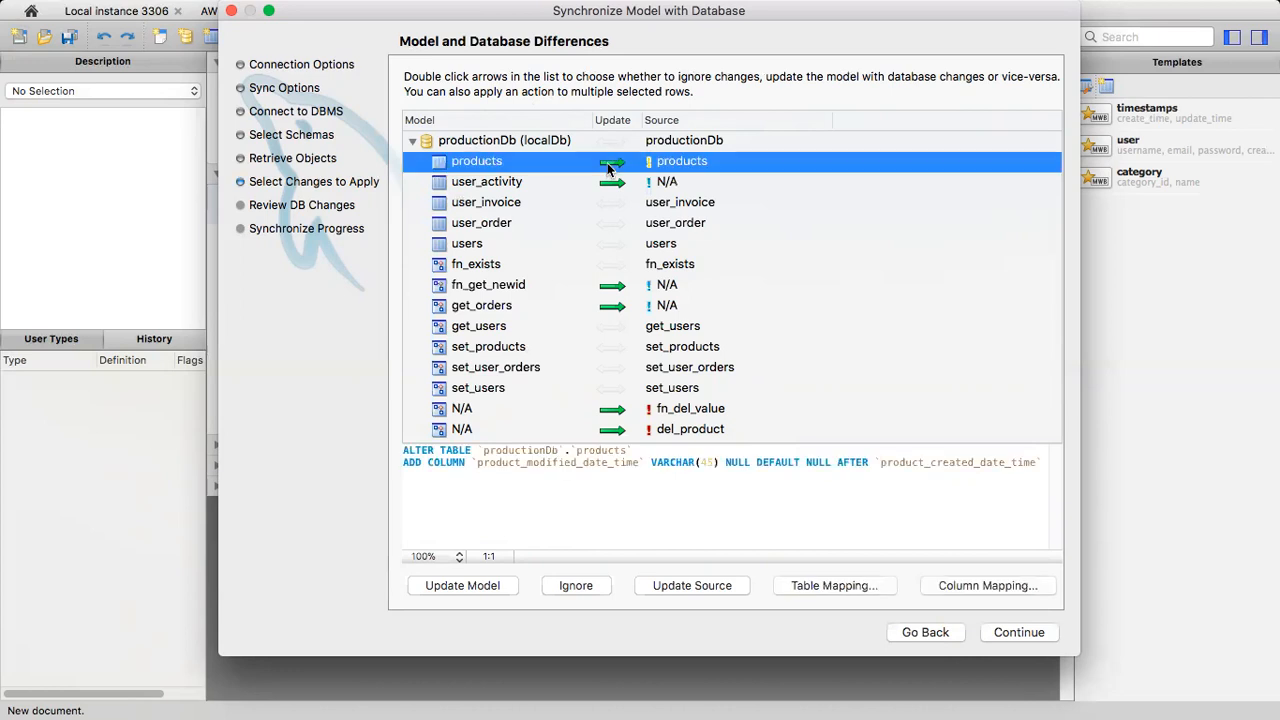
double_click(537, 464)
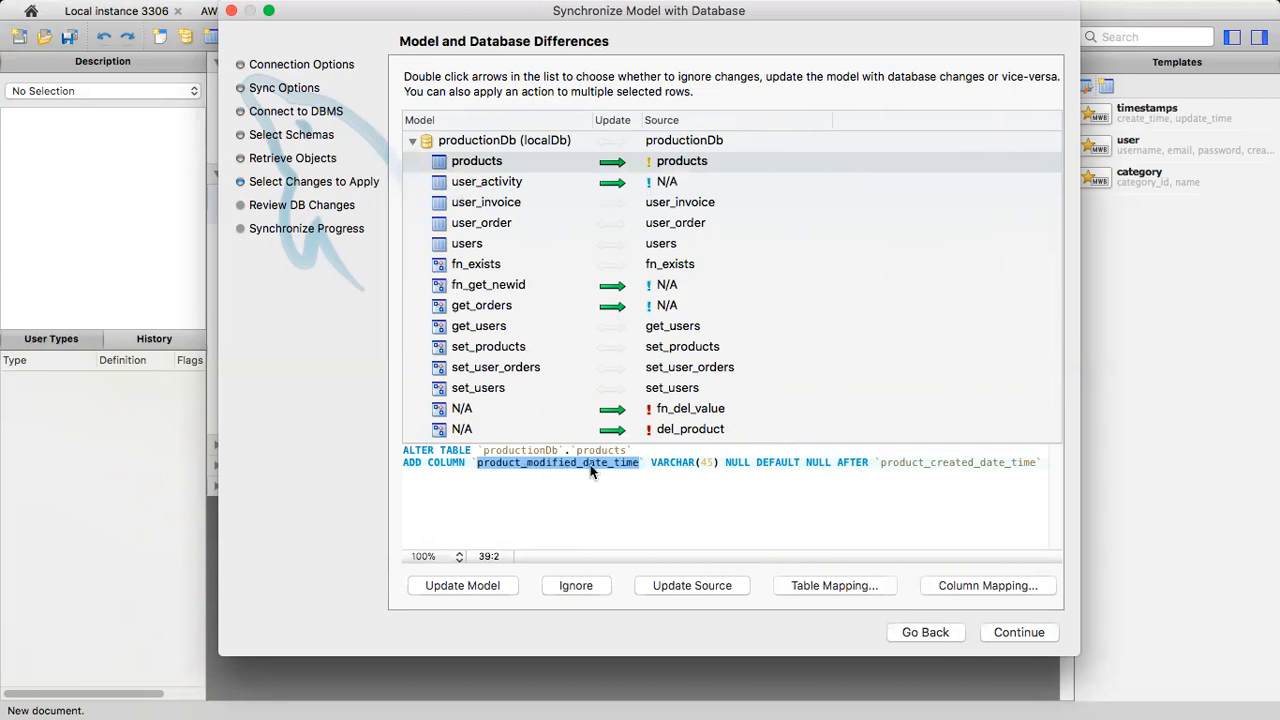
left_click(496, 190)
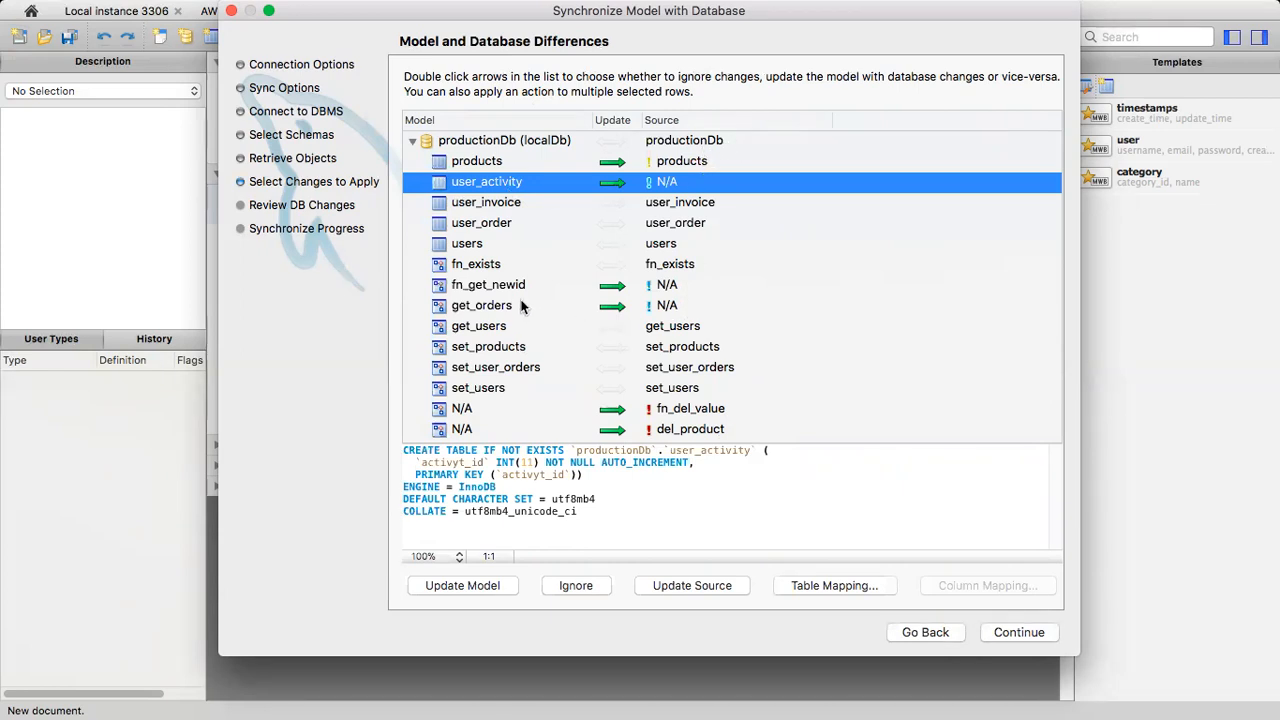
left_click(480, 290)
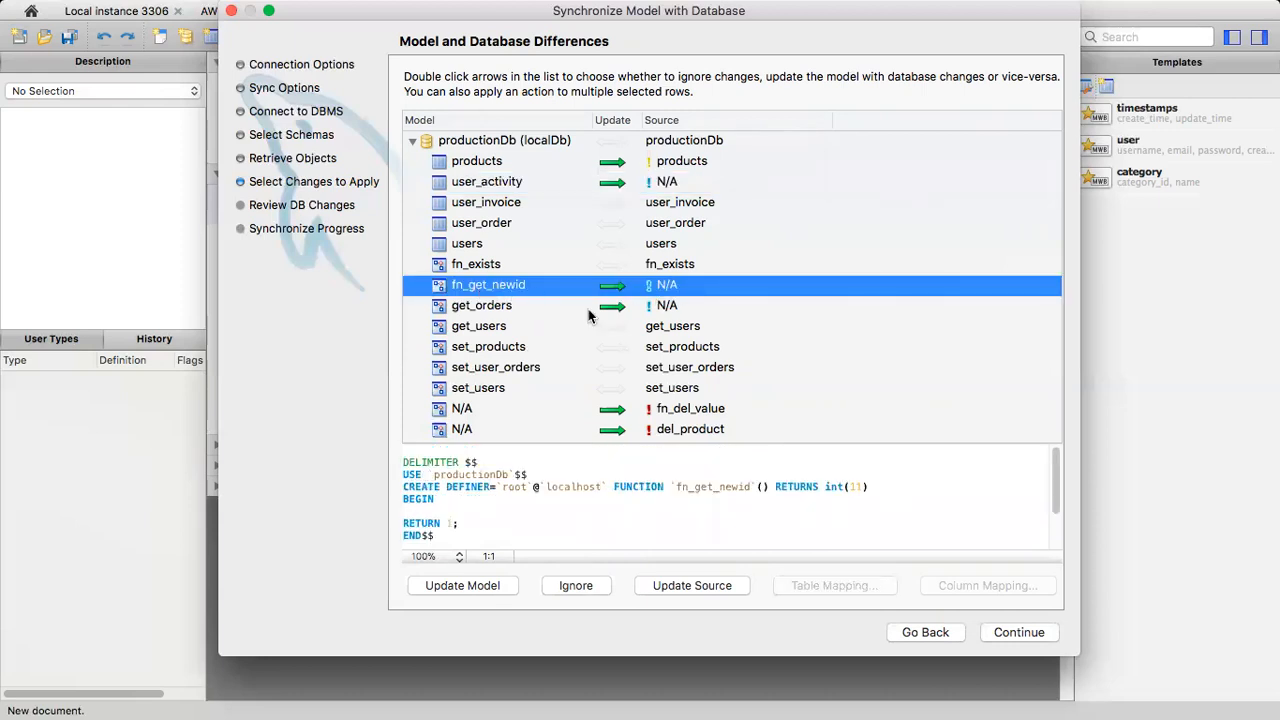
left_click(499, 310)
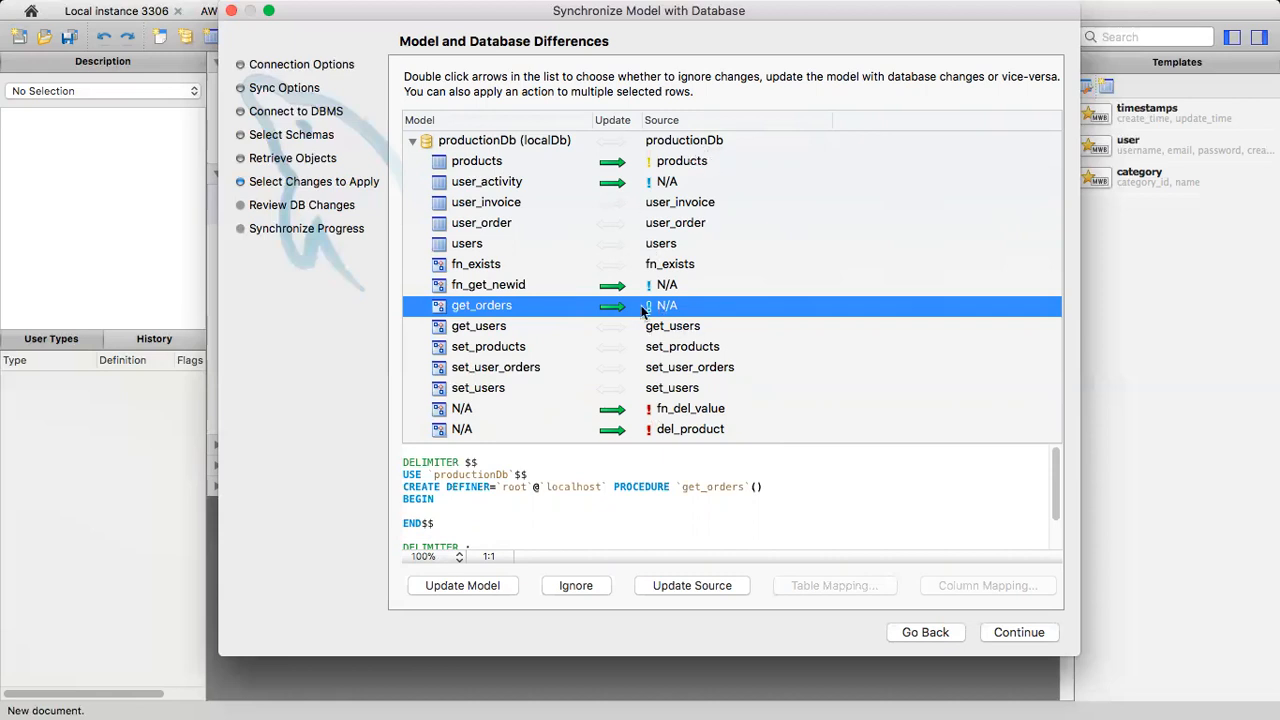
left_click(685, 446)
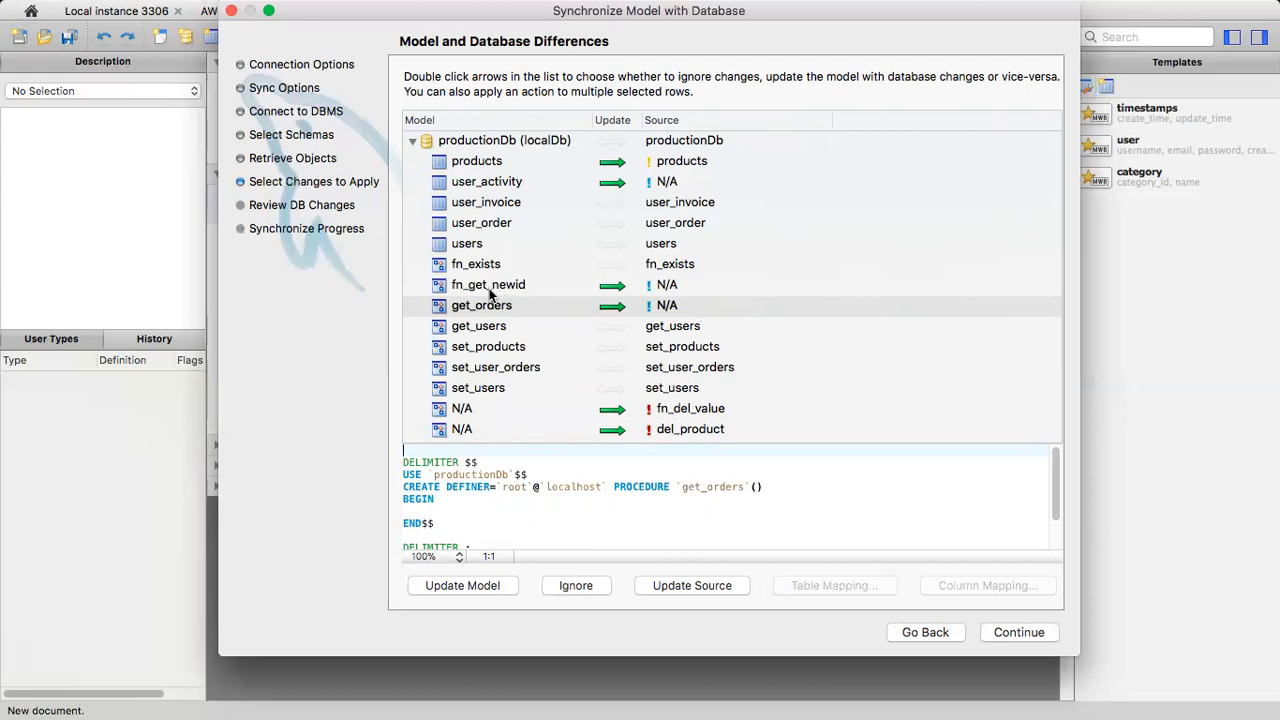
left_click(679, 432)
left_click(673, 410)
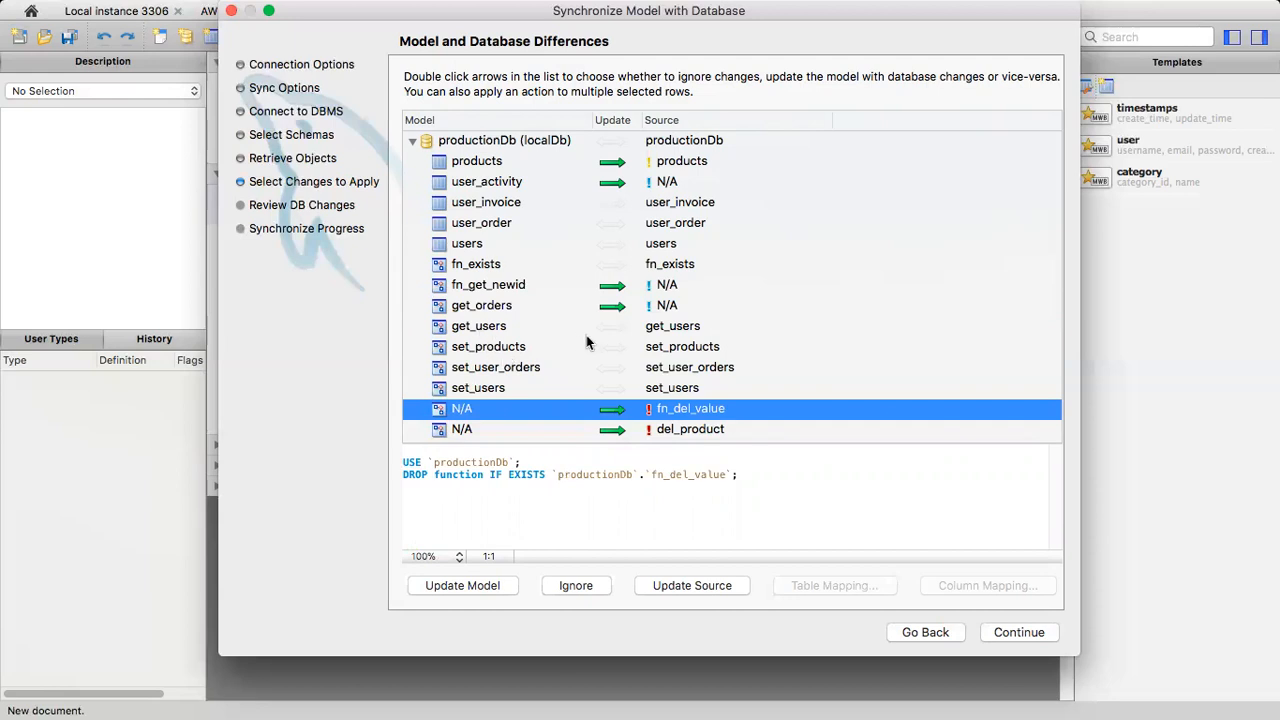
- Check the get_users and fn_exists routines for differences, and preview the synchronization script for productionDb
left_click(478, 334)
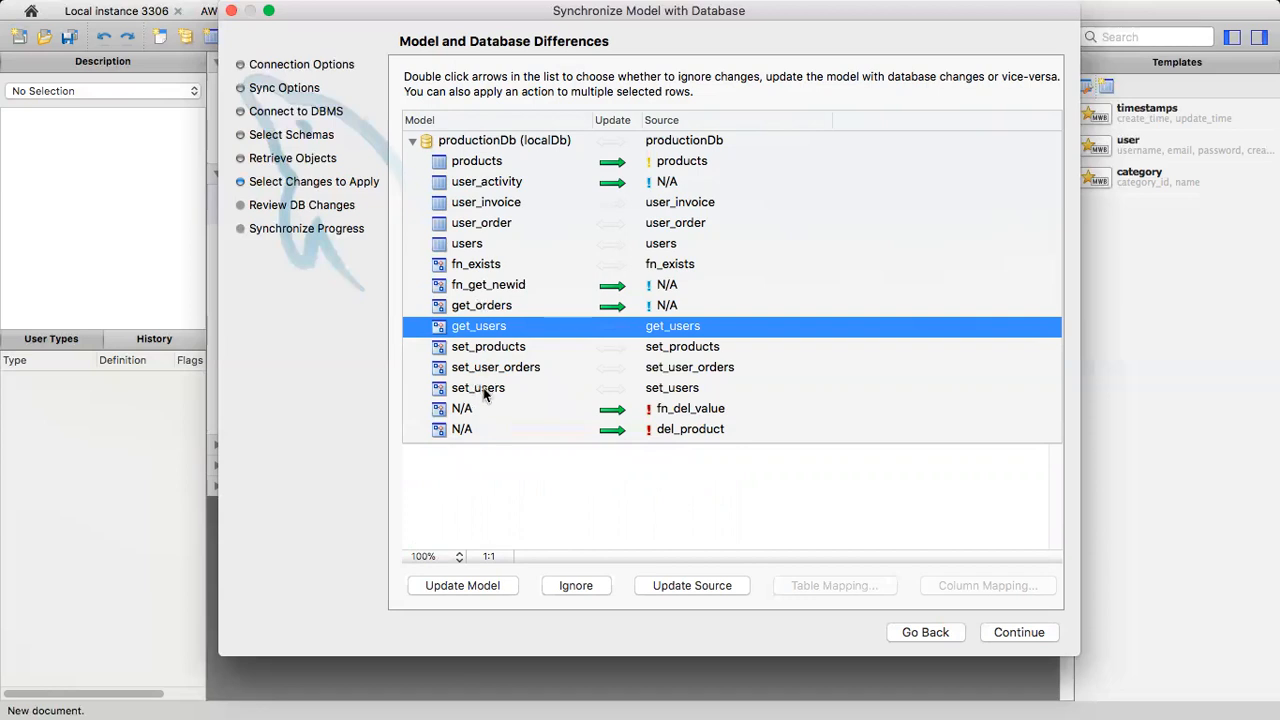
left_click(489, 266)
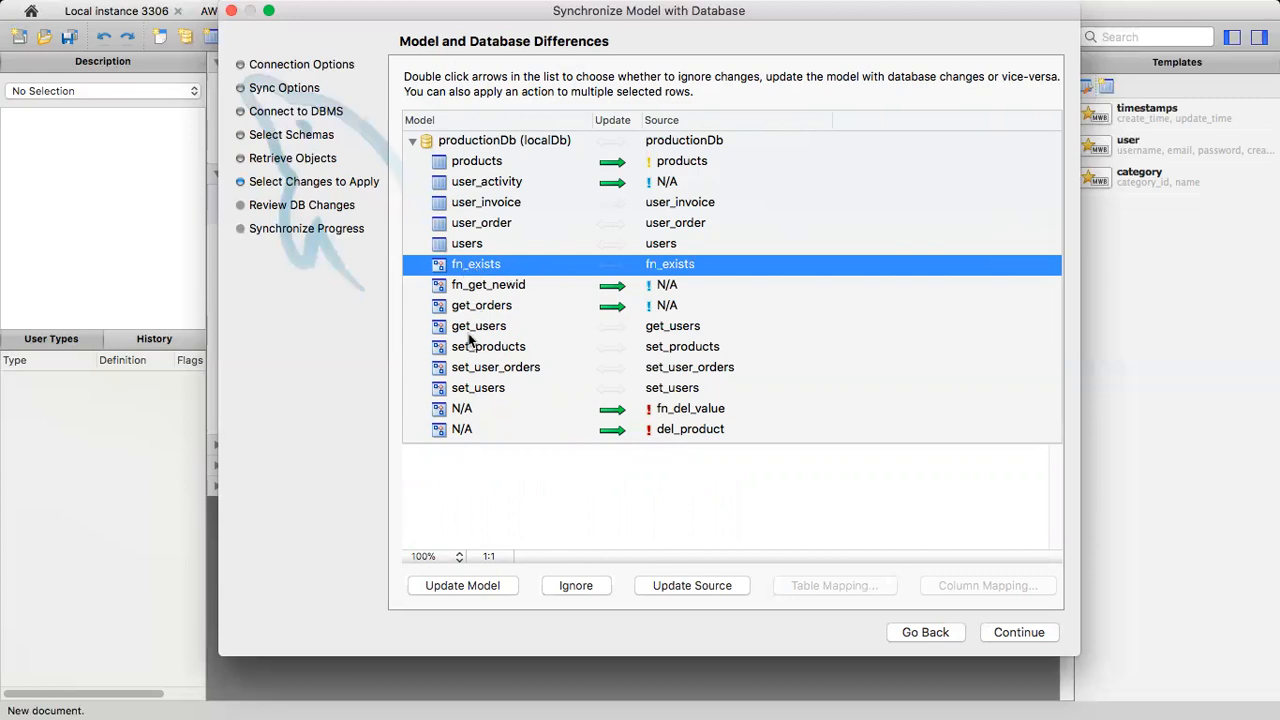
left_click(494, 330)
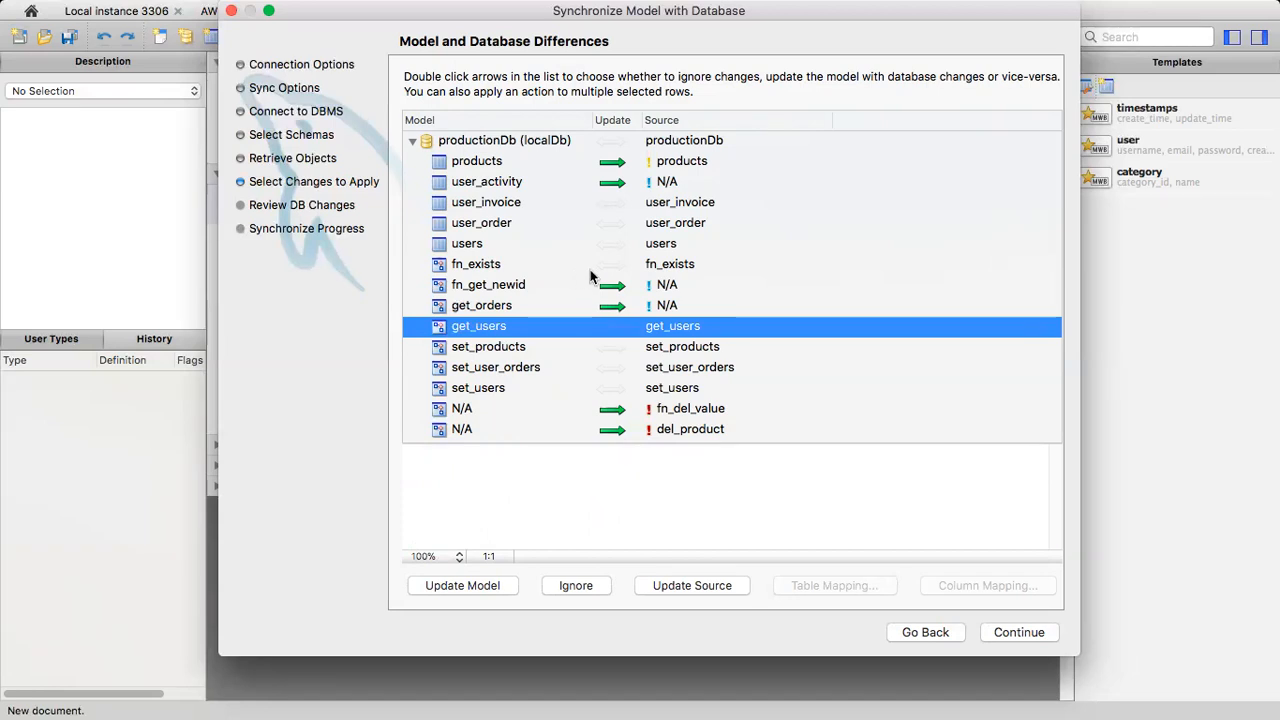
left_click(482, 270)
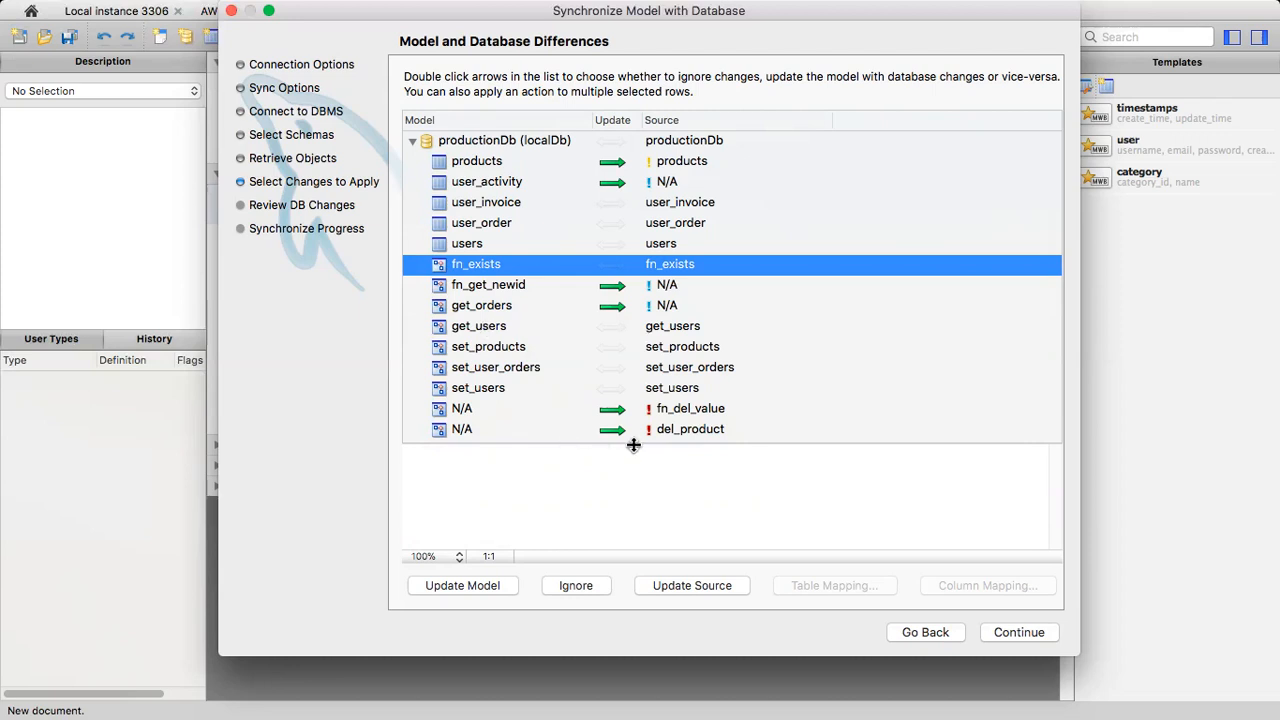
left_click(1019, 632)
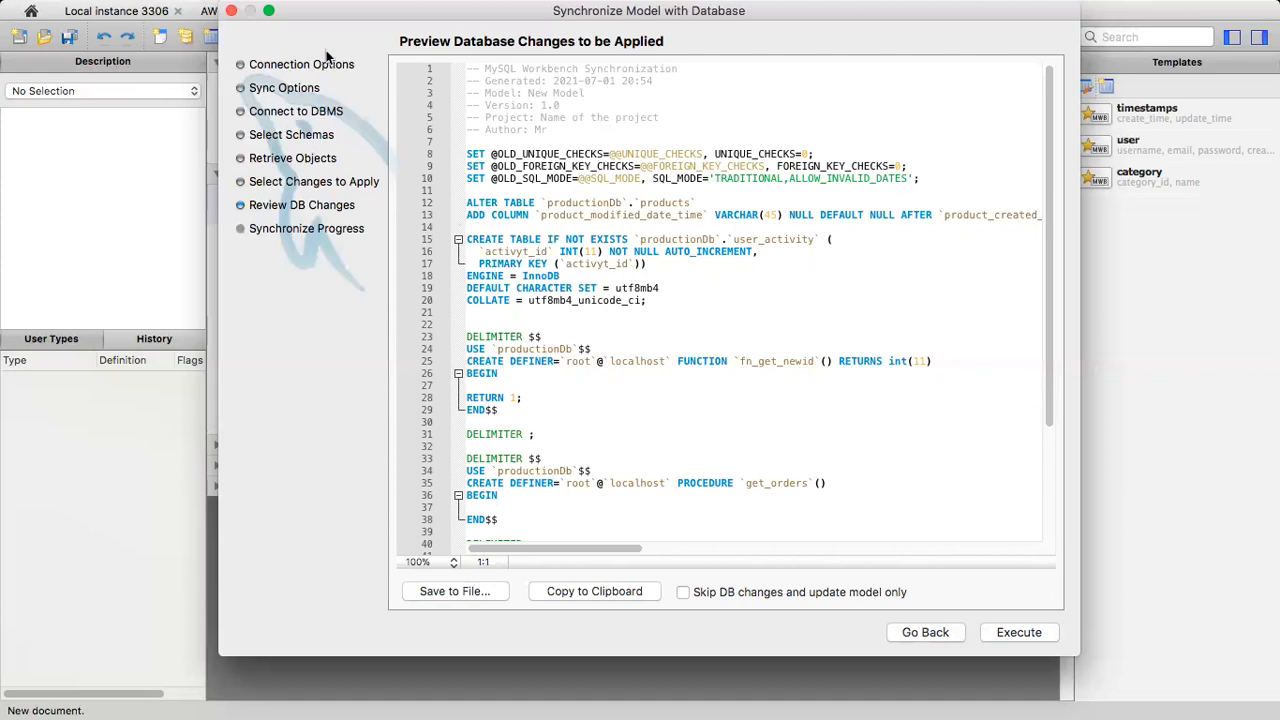
- Leave the synchronization wizard without executing it, and close the model without saving its changes
left_click(232, 11)
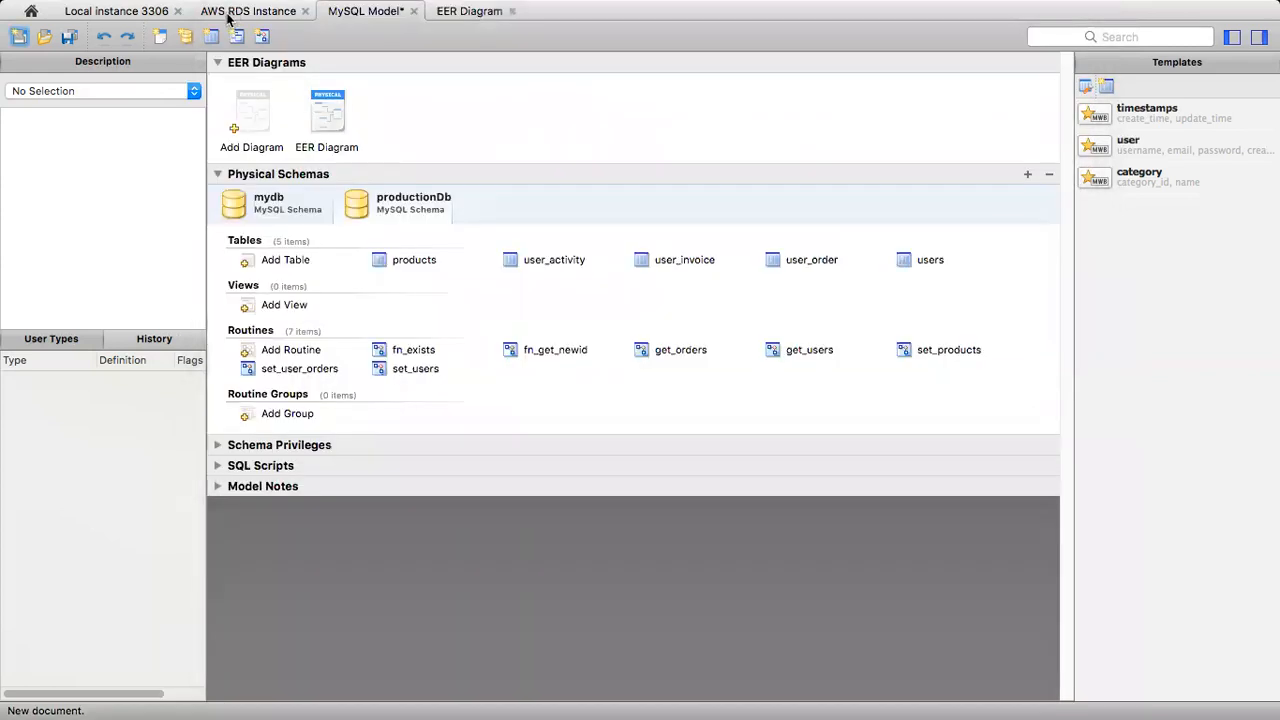
left_click(412, 11)
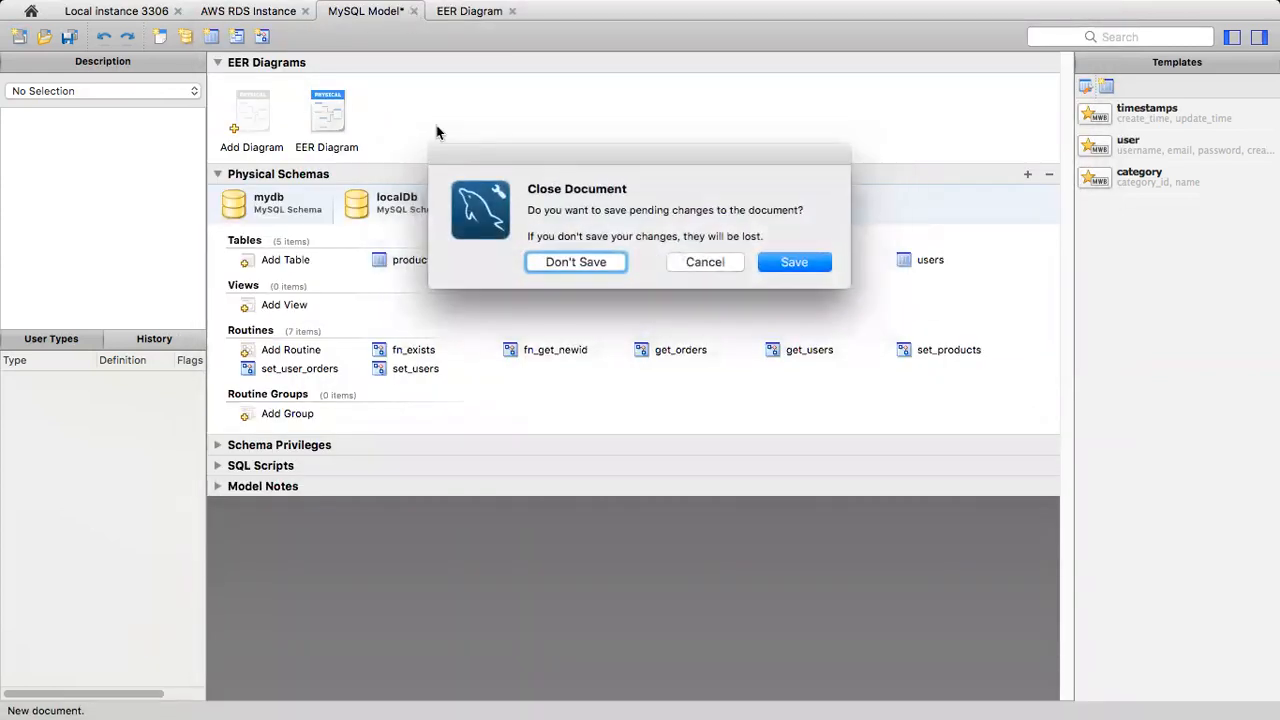
left_click(574, 262)
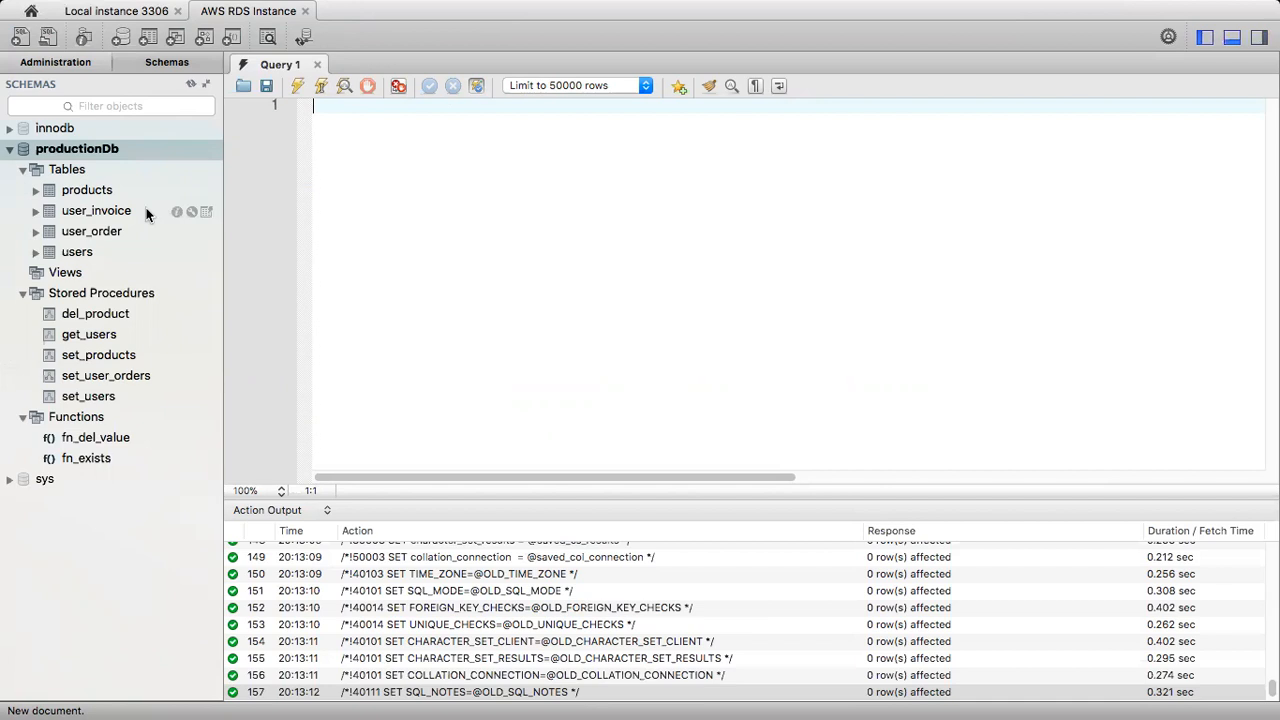
- Set up a Data Export of productionDb on the AWS RDS Instance with Dump Structure Only and Include Create Schema
left_click(138, 18)
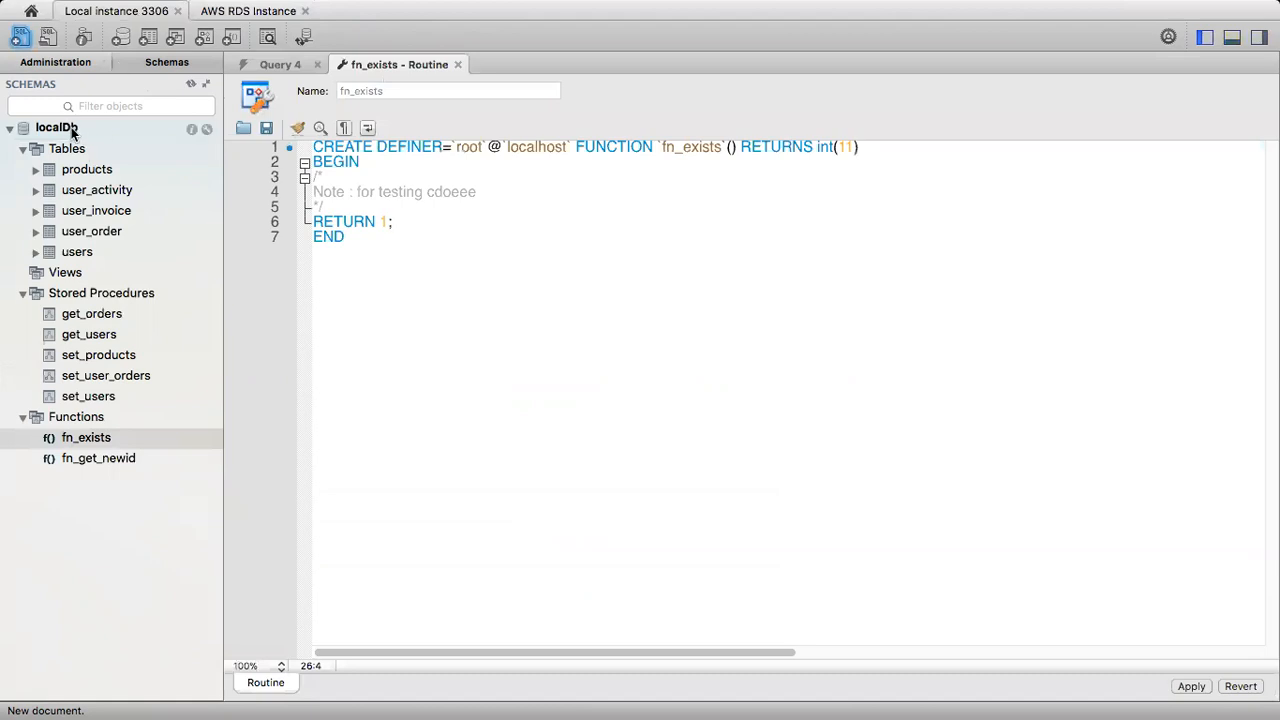
left_click(232, 16)
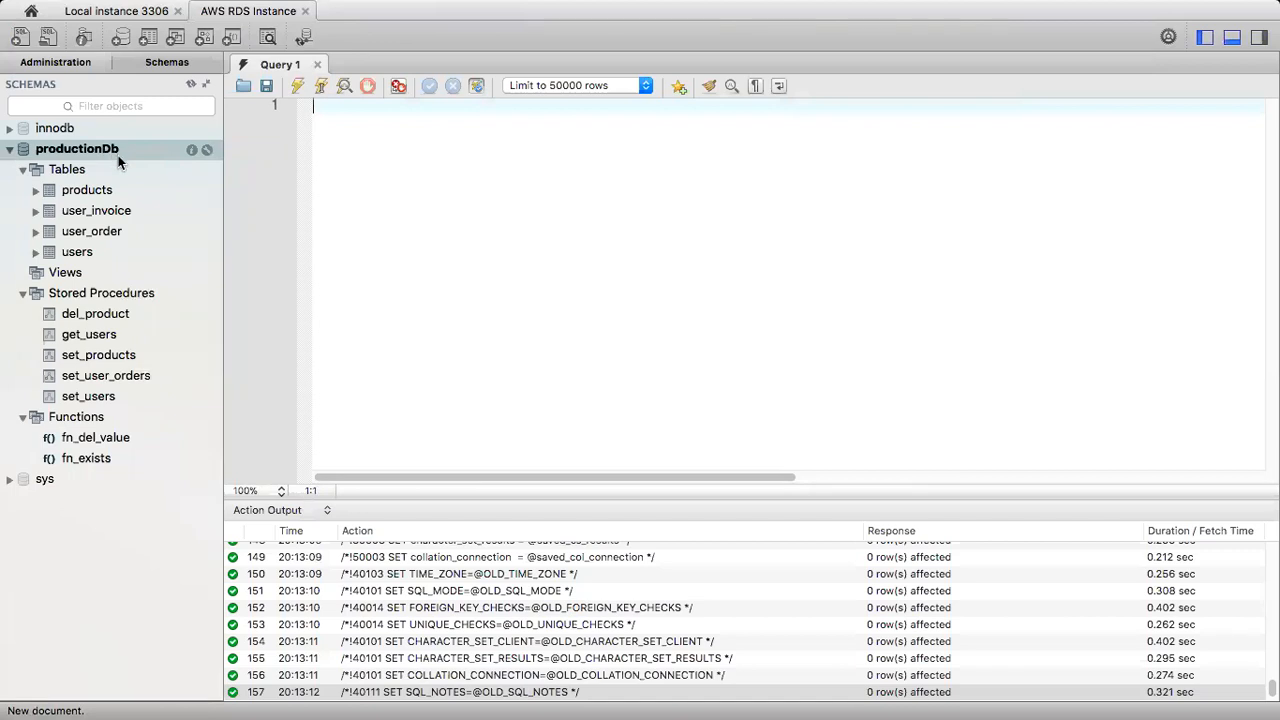
left_click(58, 63)
left_click(62, 180)
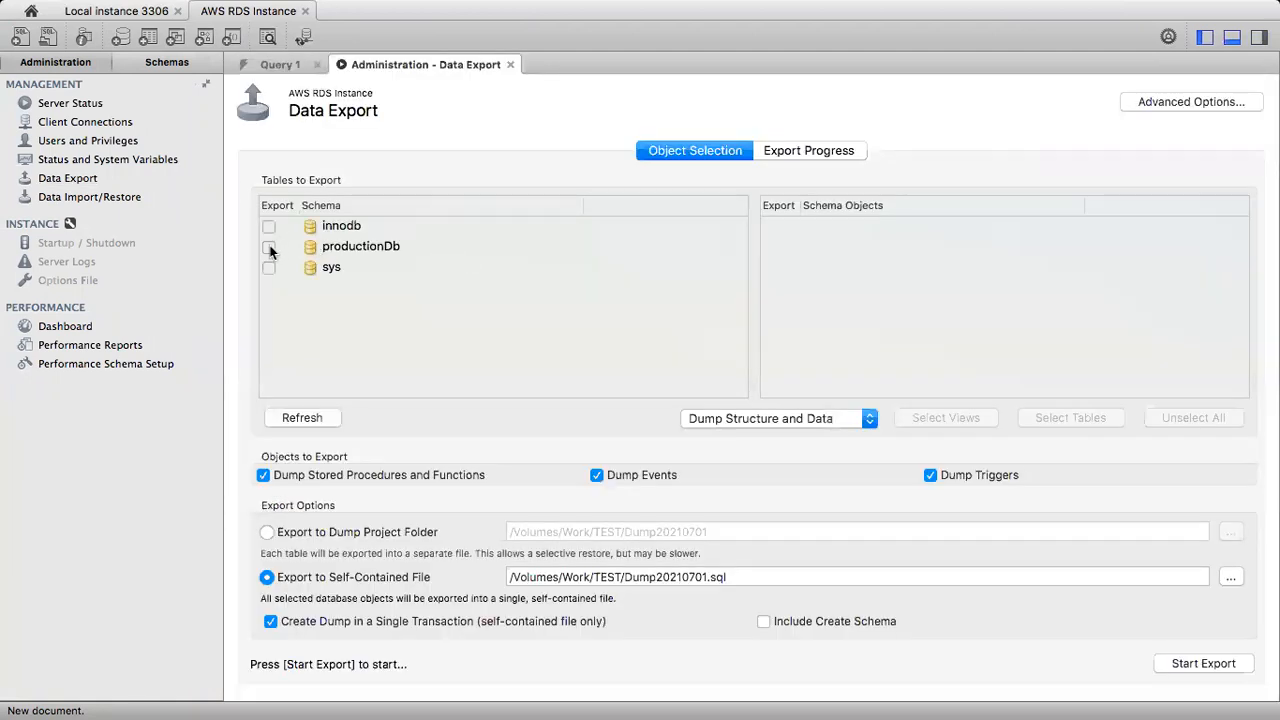
left_click(275, 250)
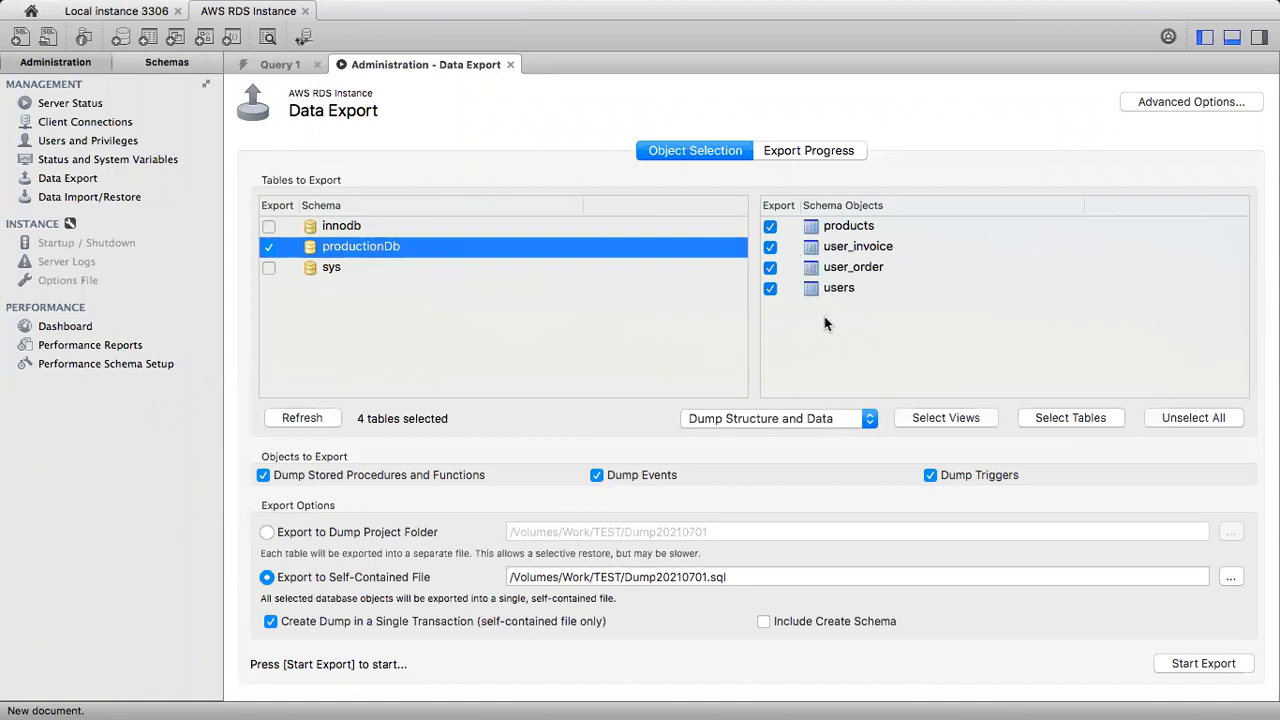
left_click(818, 418)
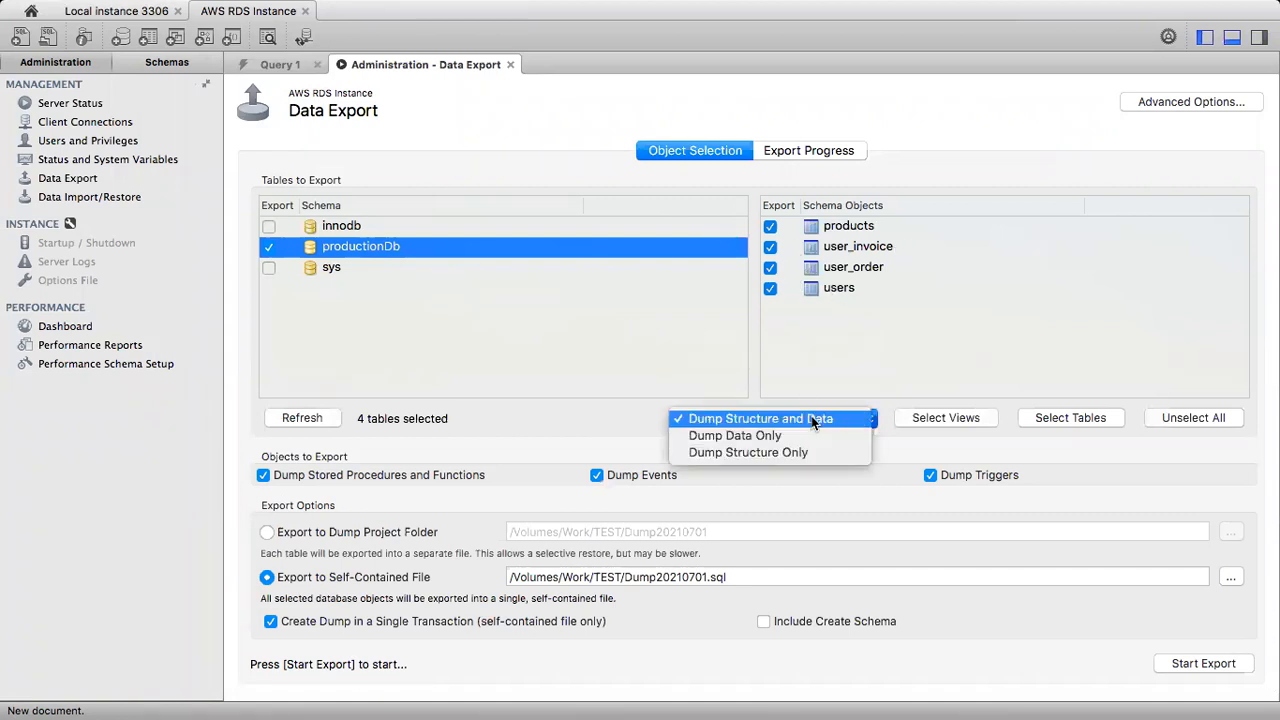
left_click(757, 453)
left_click(770, 622)
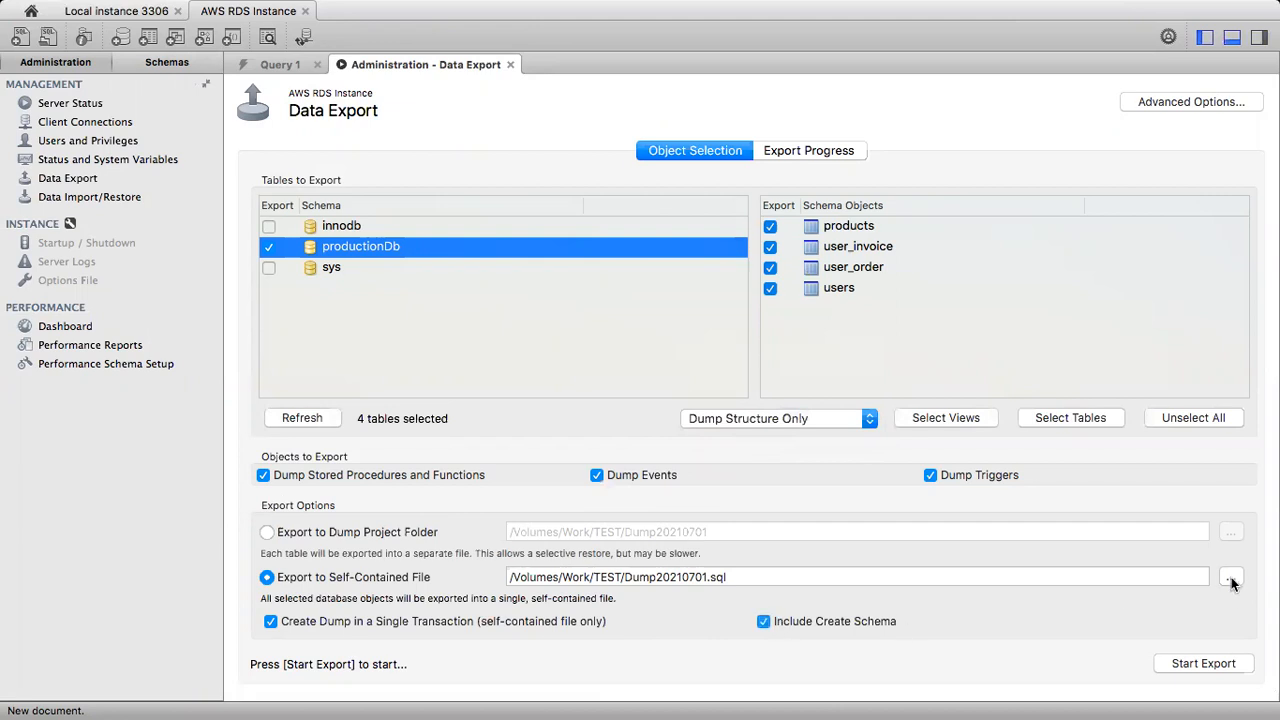
- Set the self-contained export file to productionDb.sql in the TEST folder and run the export
left_click(1231, 584)
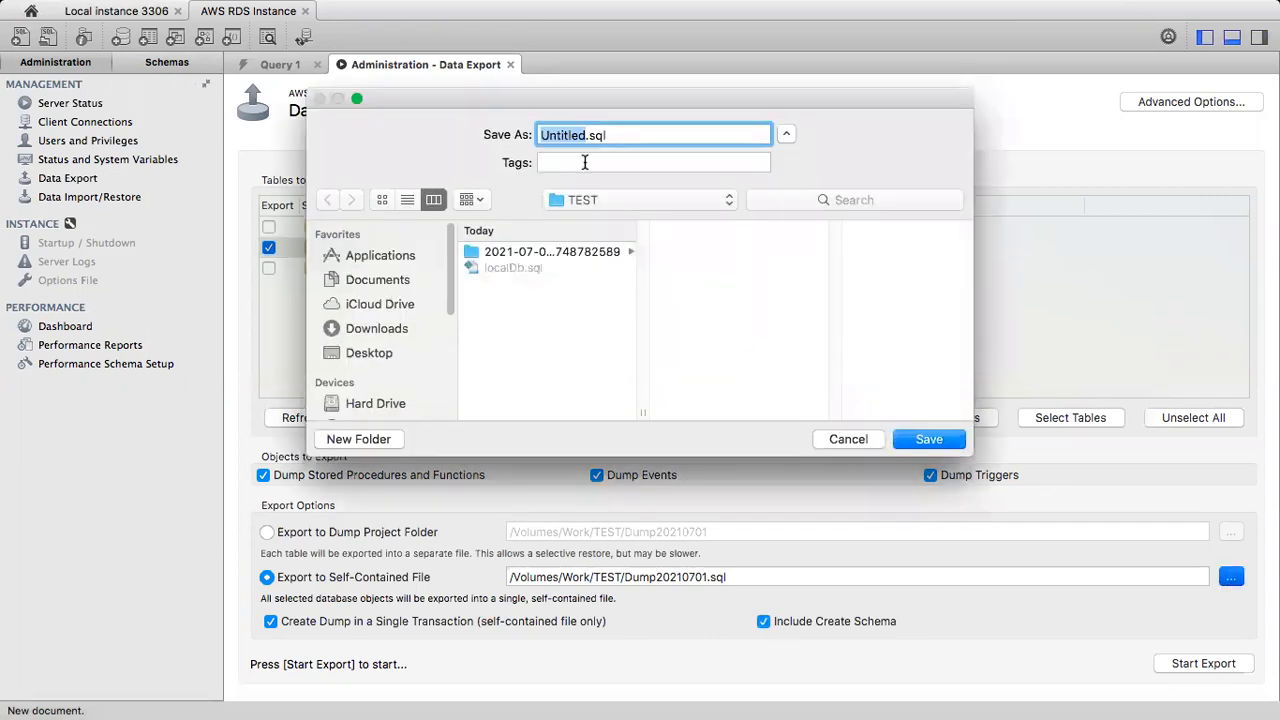
type("products")
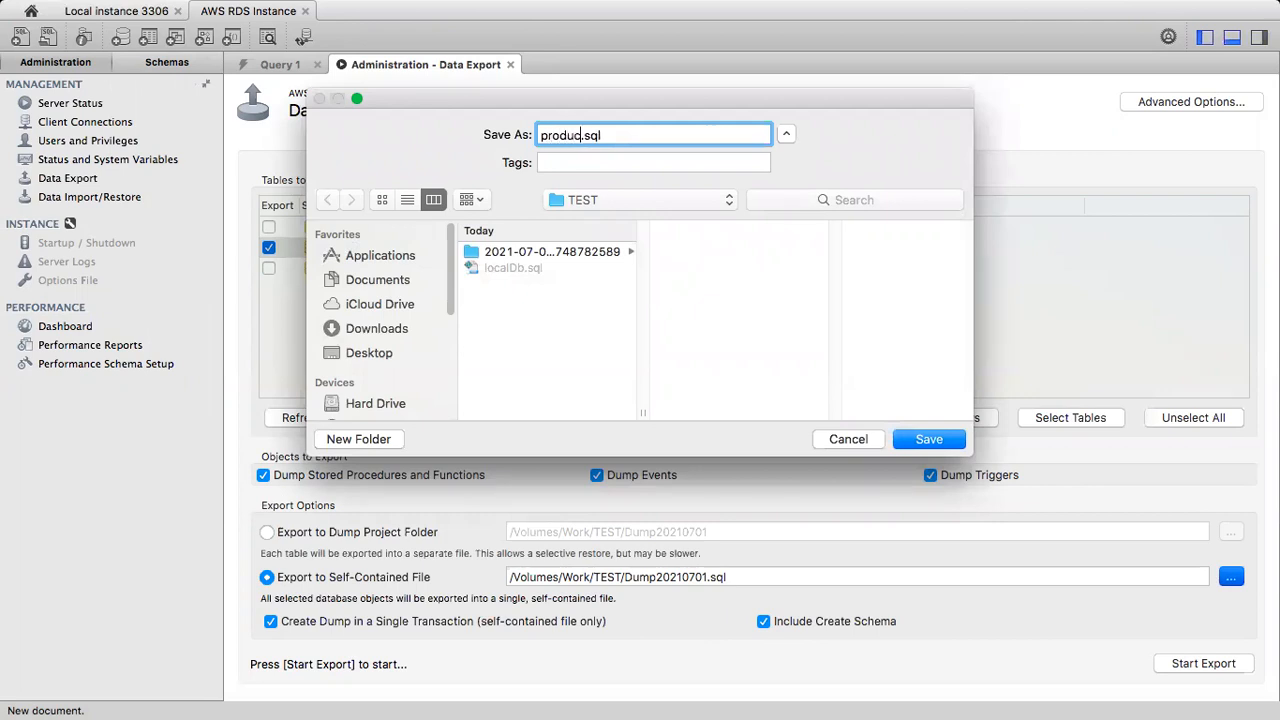
type("ionDb")
left_click(926, 440)
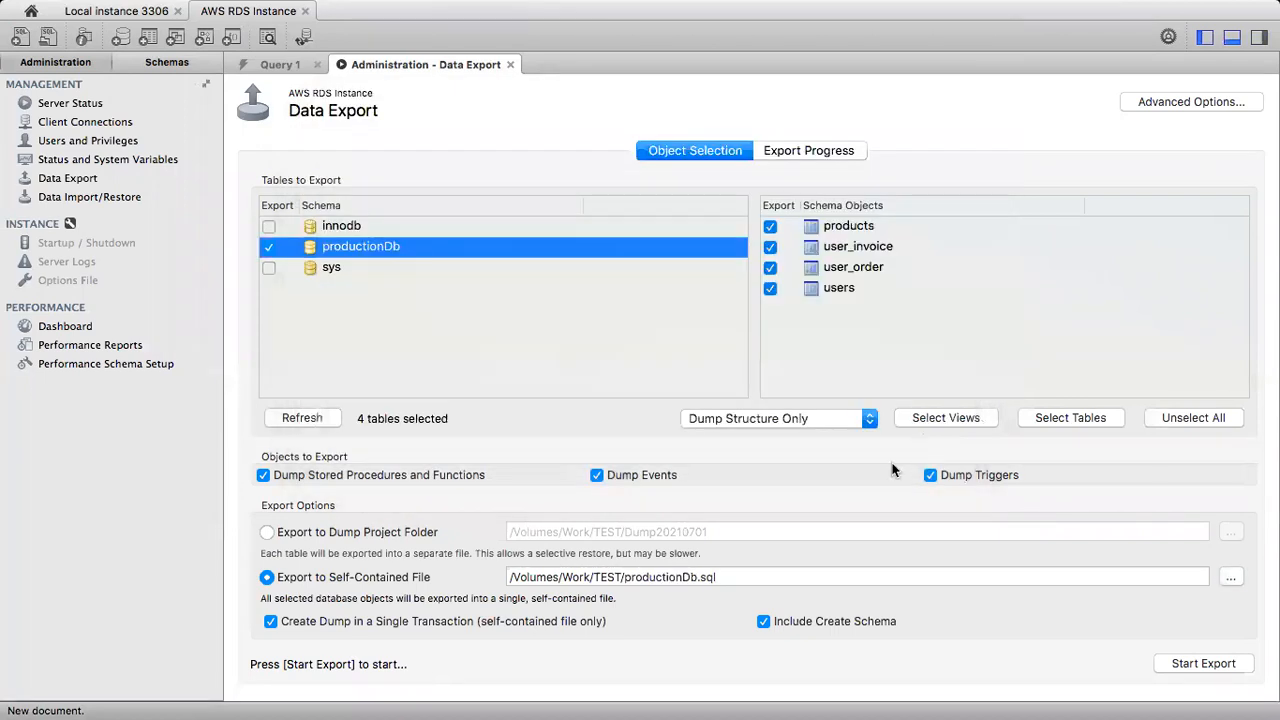
left_click(1203, 664)
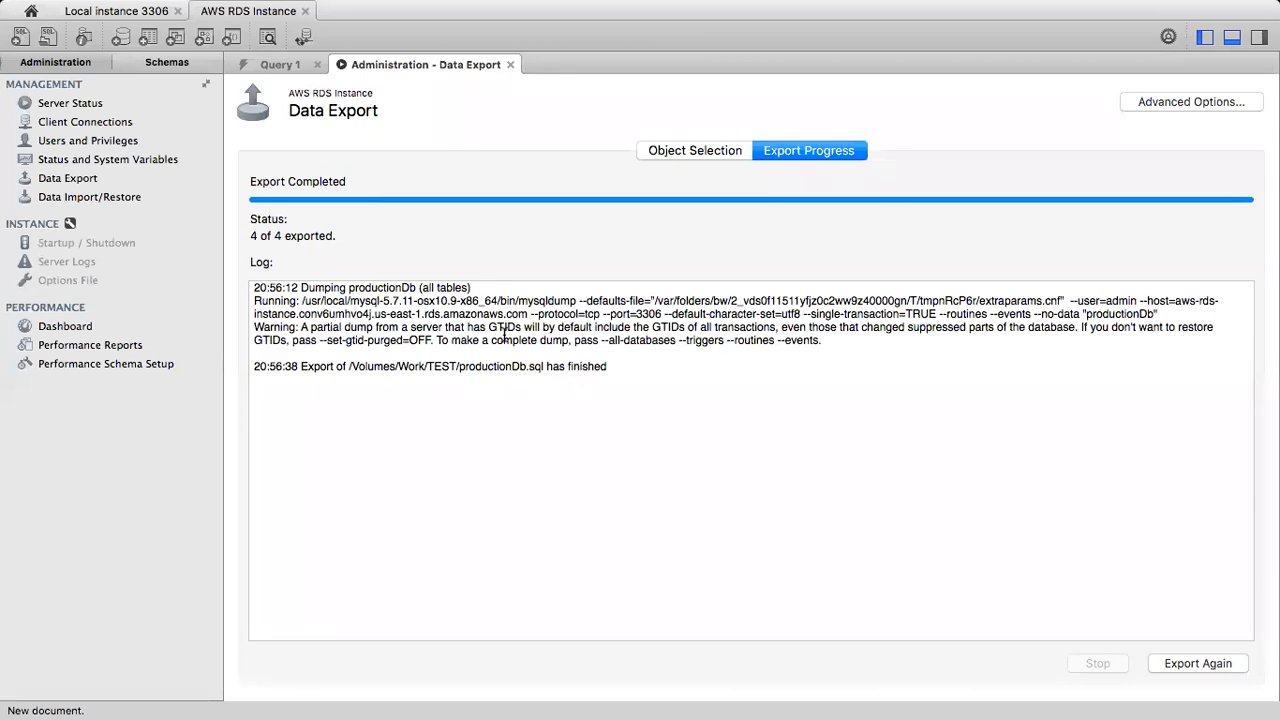
- Switch to Finder and open productionDb.sql from the TEST folder in TextEdit
mouse_move(3, 150)
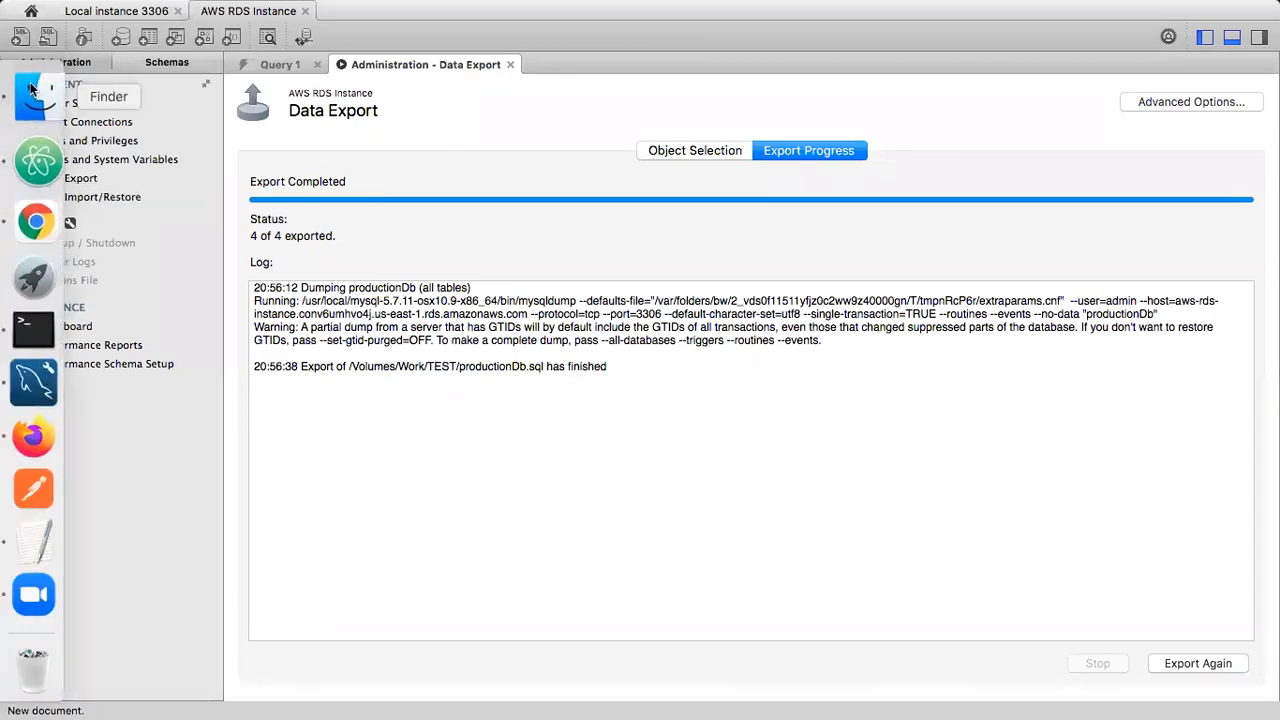
left_click(30, 90)
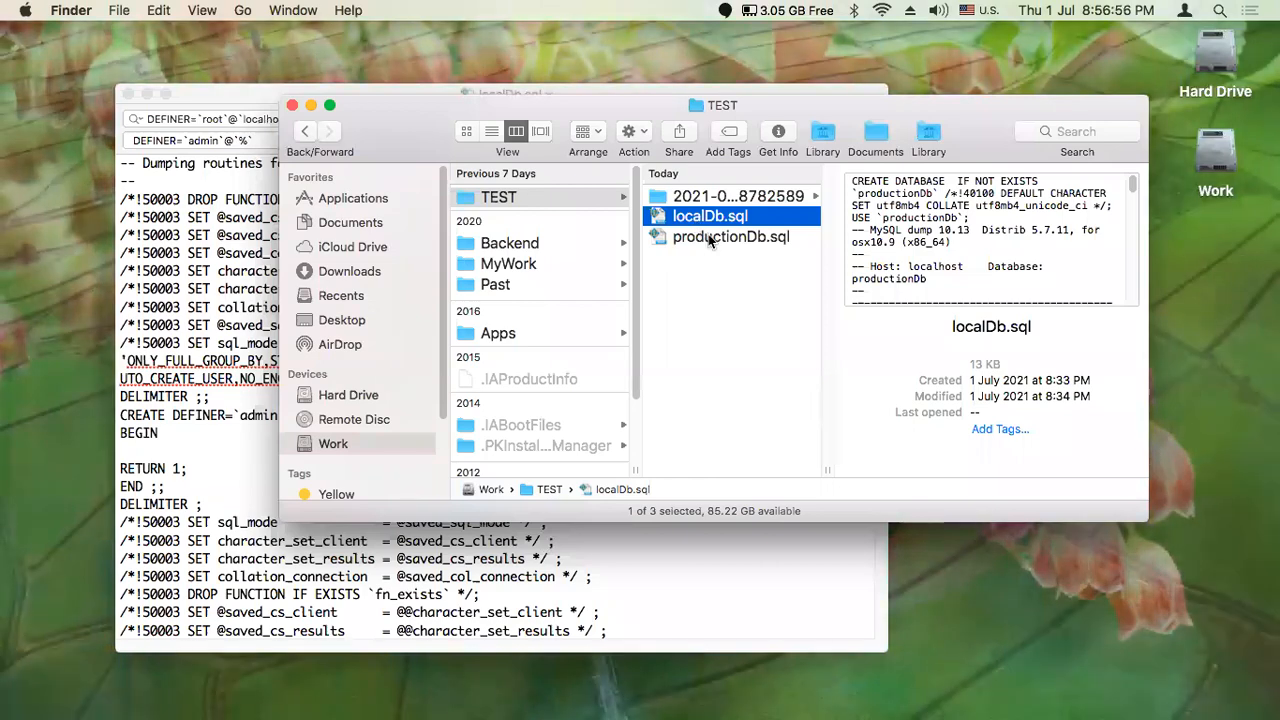
left_click(708, 238)
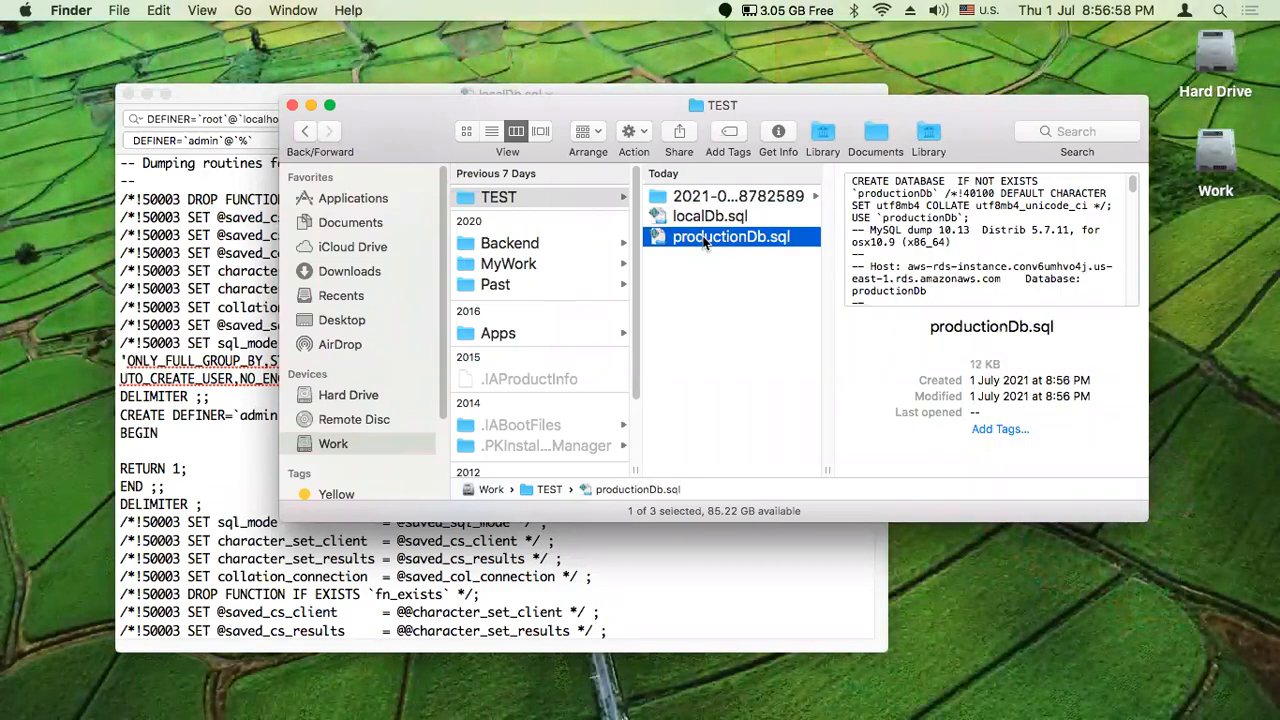
right_click(706, 243)
mouse_move(742, 258)
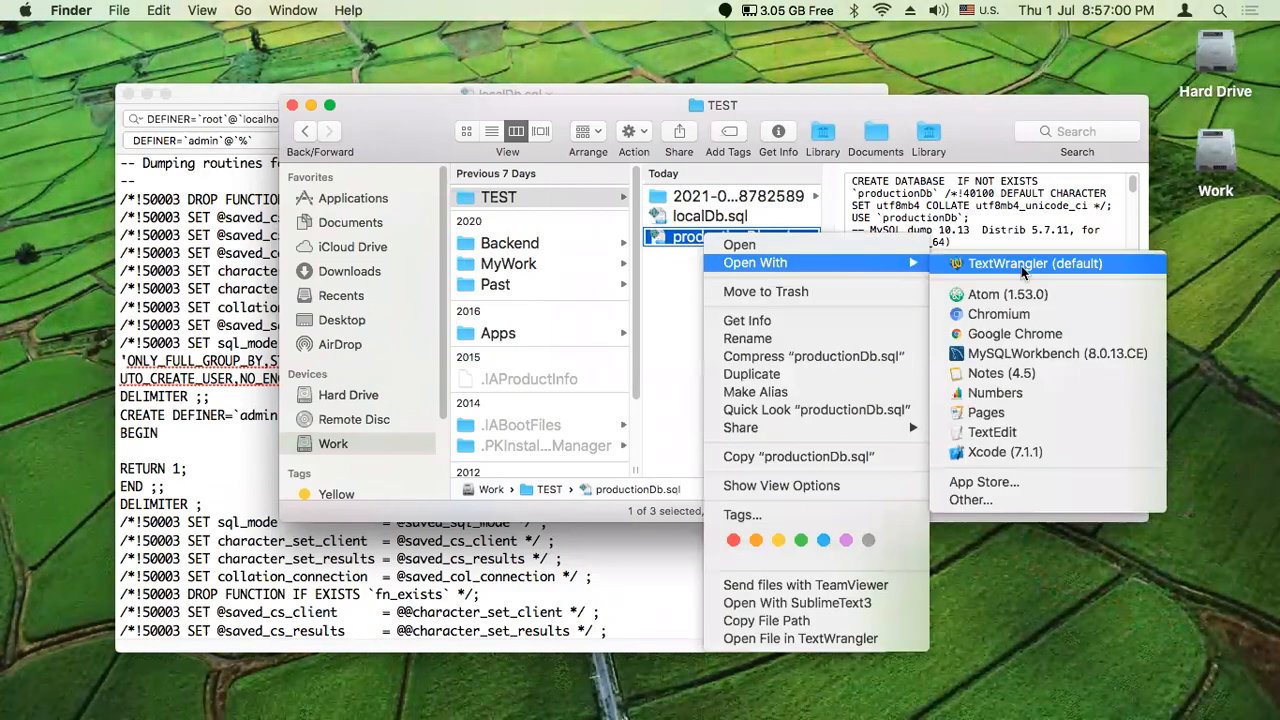
left_click(1008, 432)
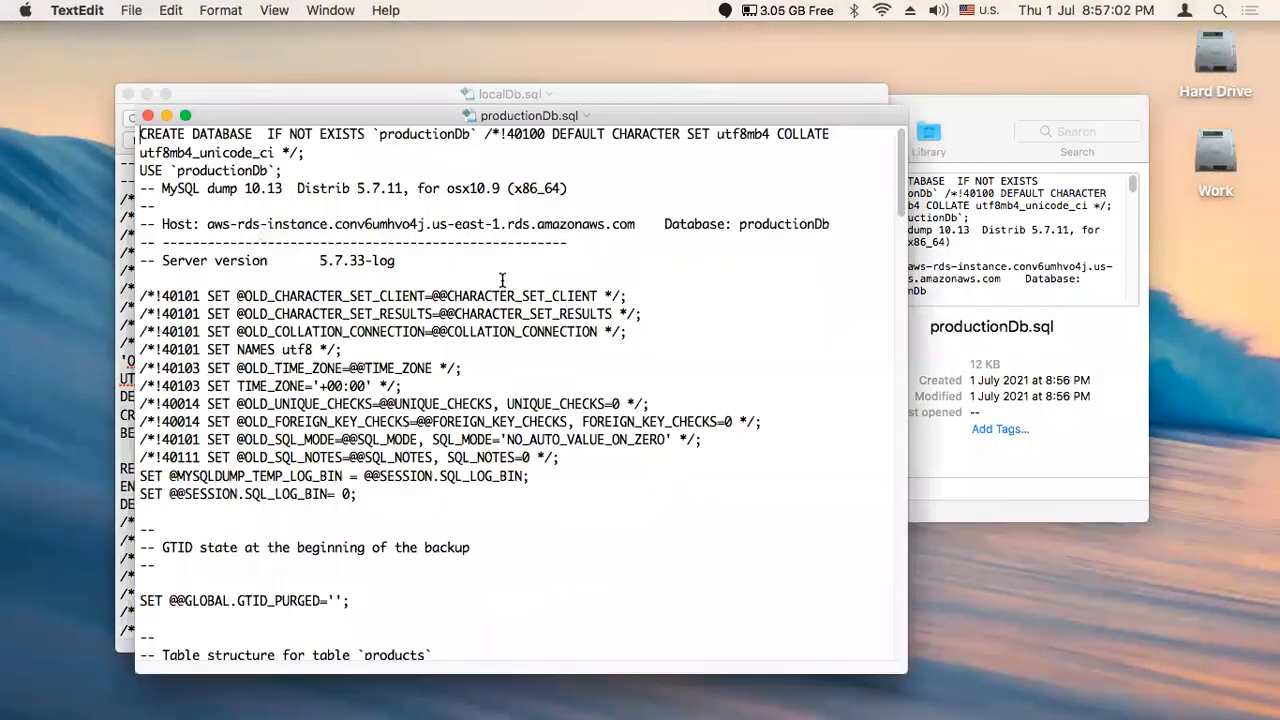
- Copy the DEFINER=`admin`@`%` clause from the fn_del_value function and search productionDb.sql for it
scroll(425, 346, "down", 8)
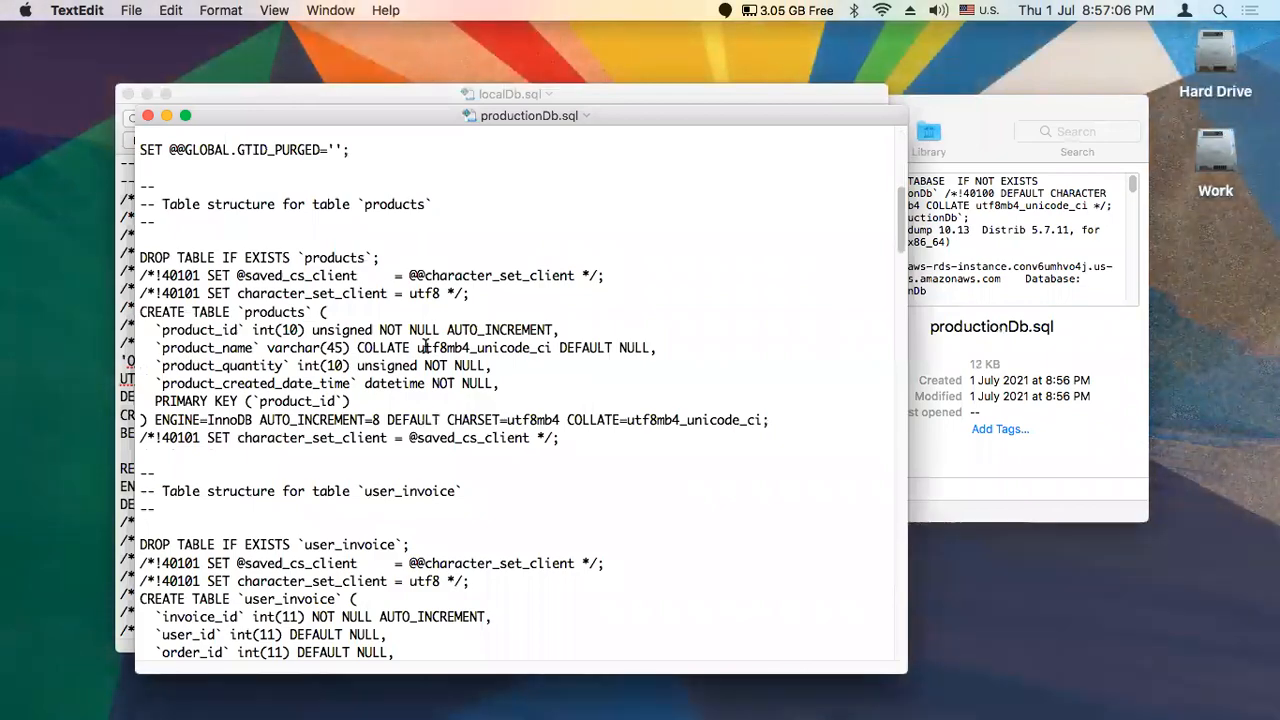
scroll(427, 344, "down", 12)
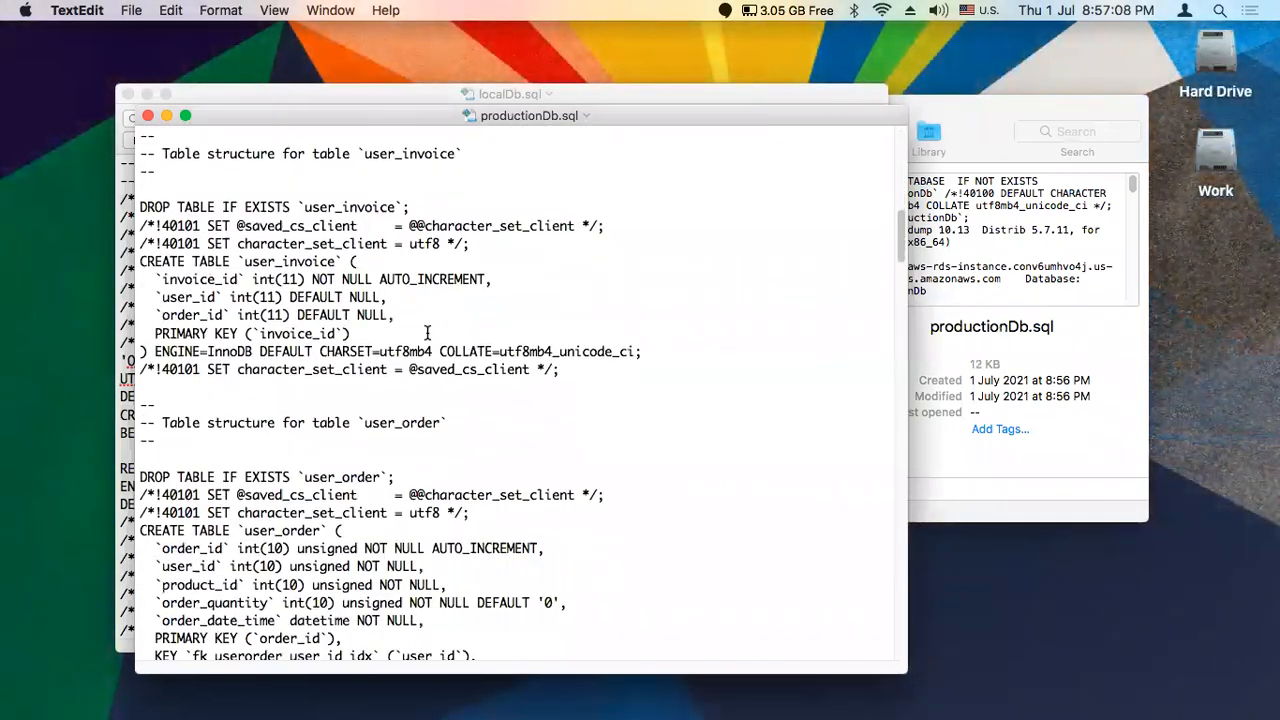
scroll(429, 333, "down", 10)
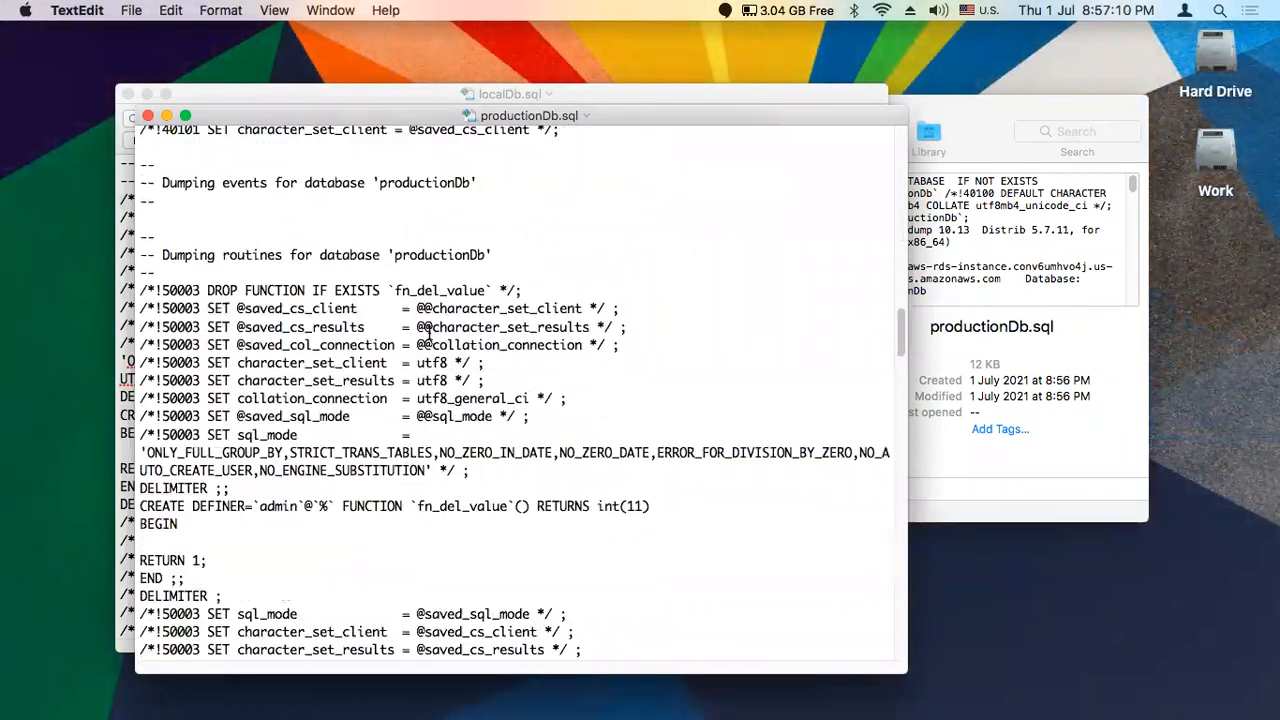
left_click_drag(192, 423, 332, 422)
key("super+c")
key("super+f")
left_click_drag(366, 140, 150, 141)
key("super+v")
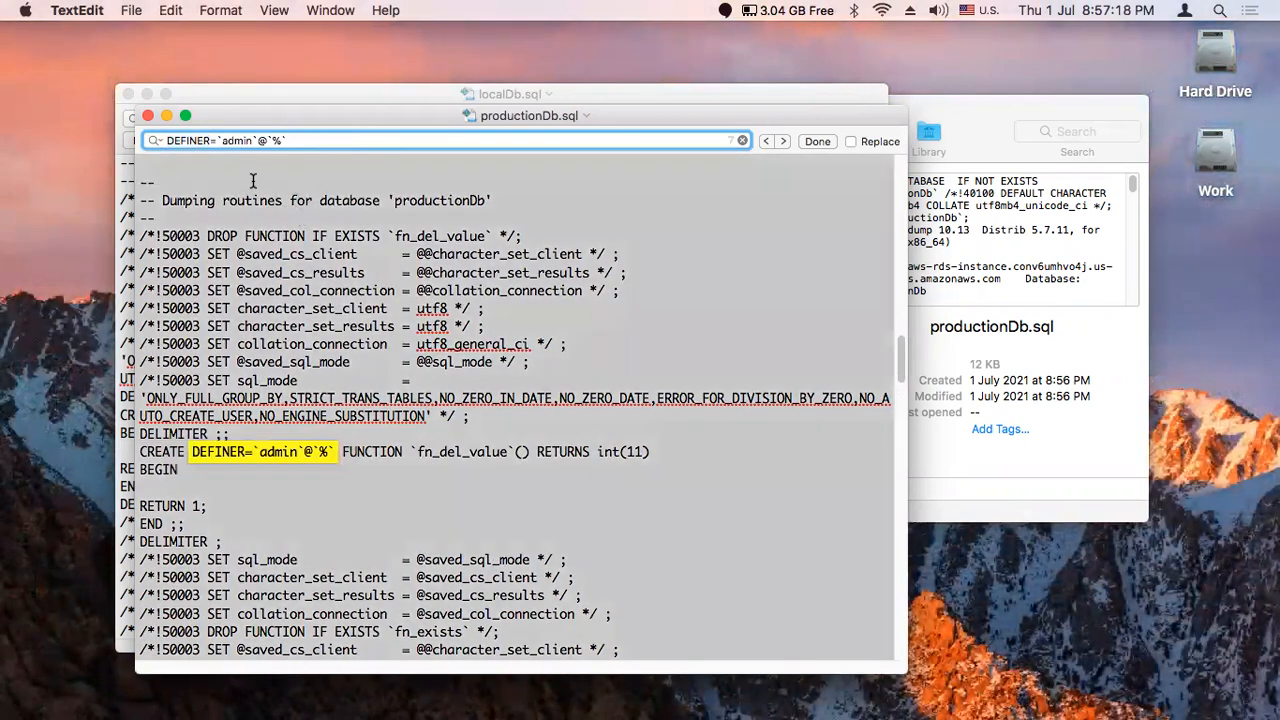
- Replace every DEFINER=`admin`@`%` clause in productionDb.sql with nothing and save the file
double_click(237, 140)
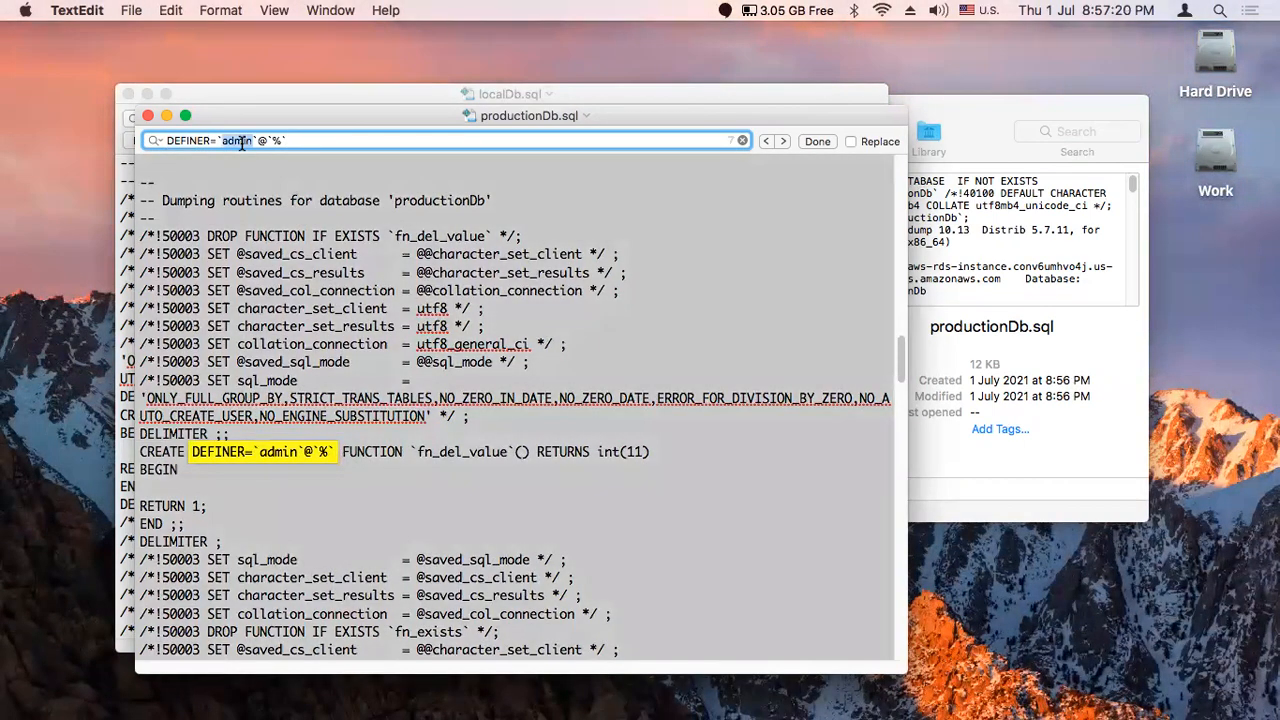
left_click(855, 141)
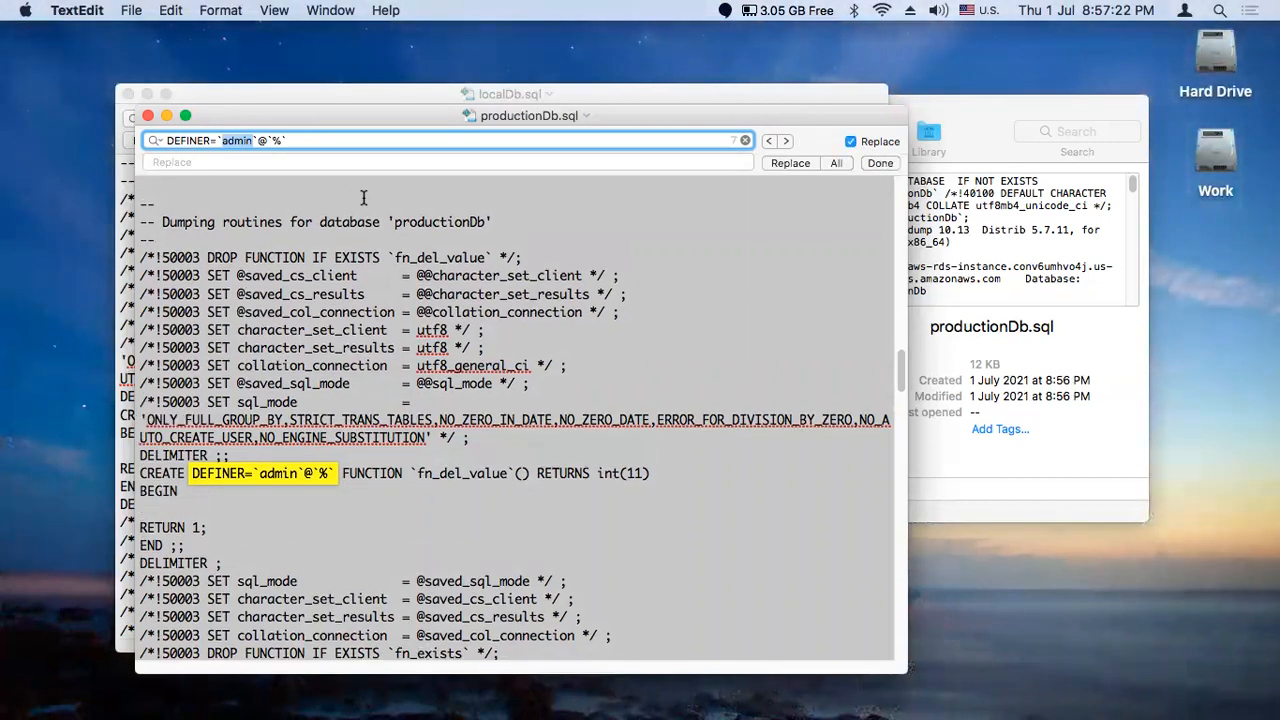
left_click(269, 163)
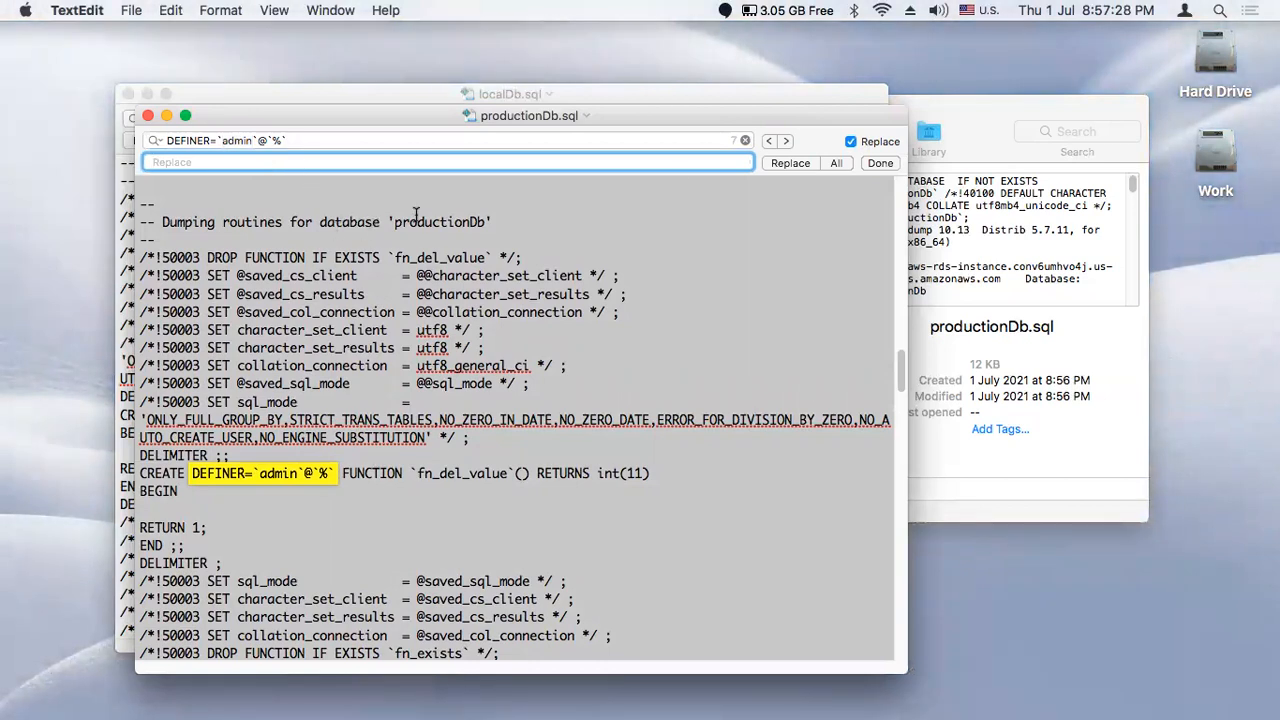
left_click(837, 164)
key("super+s")
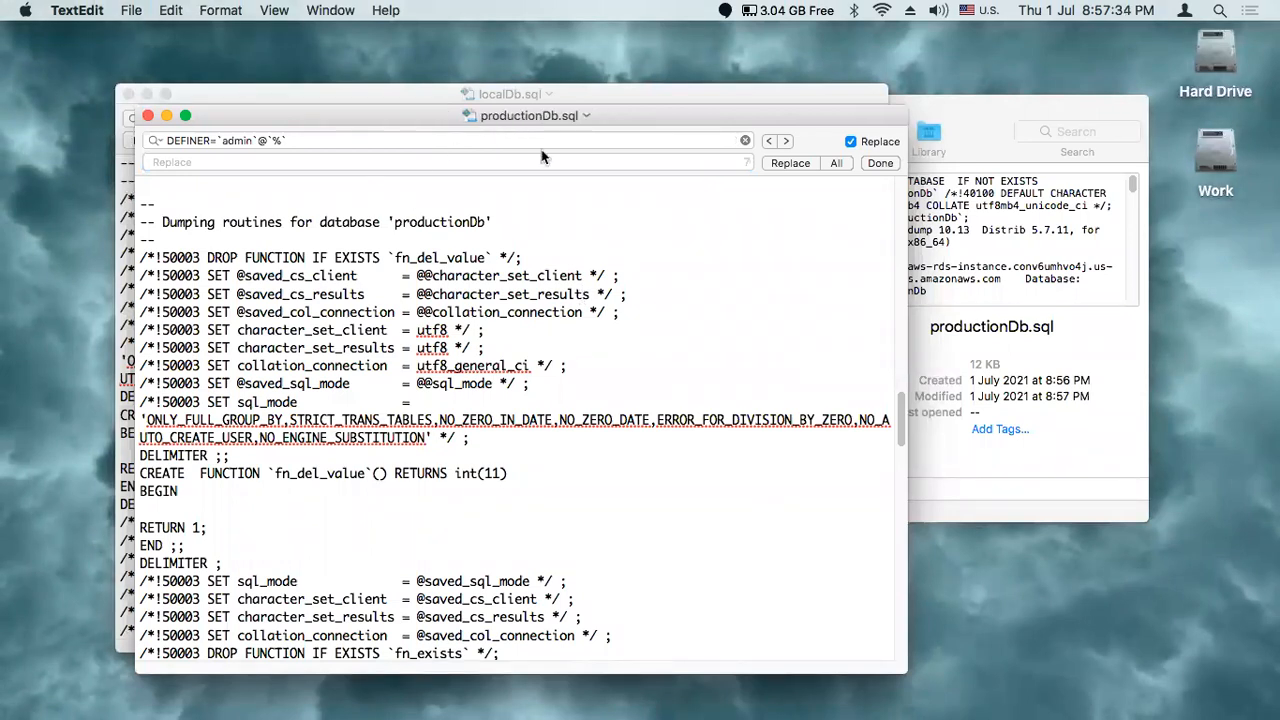
- Switch back to MySQL Workbench and open Data Import/Restore for the Local instance 3306 connection
mouse_move(4, 255)
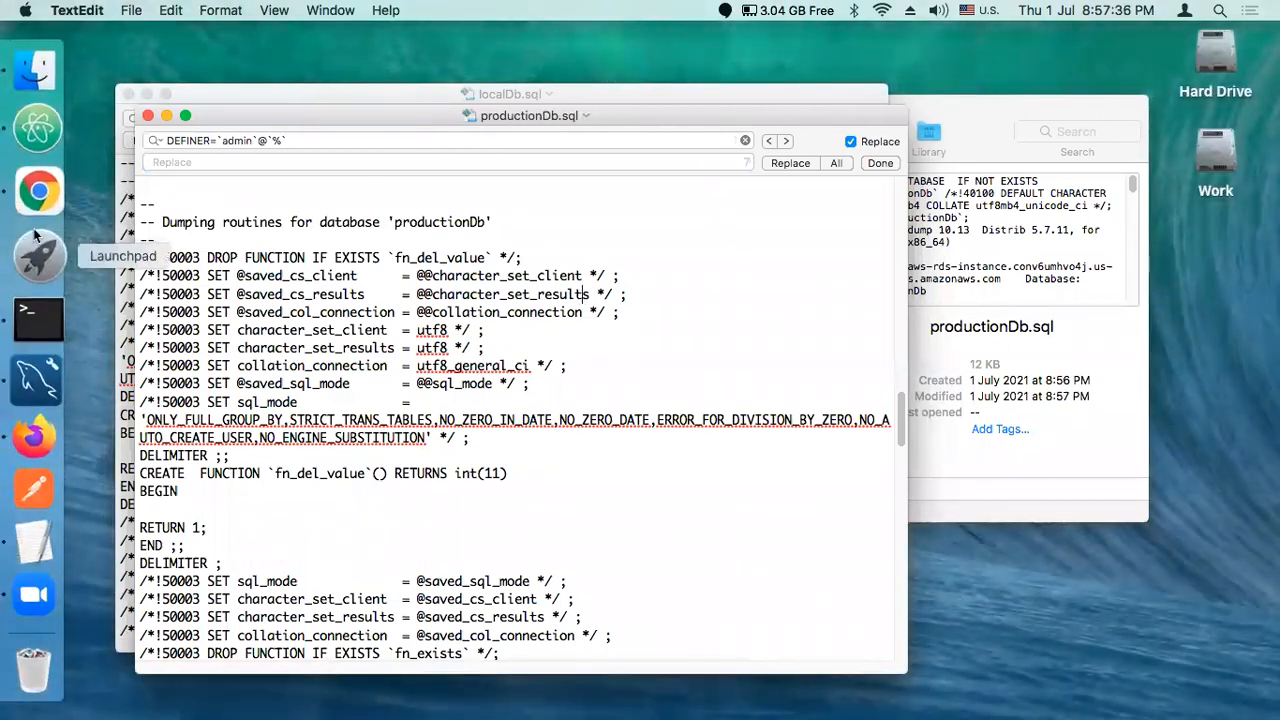
left_click(38, 377)
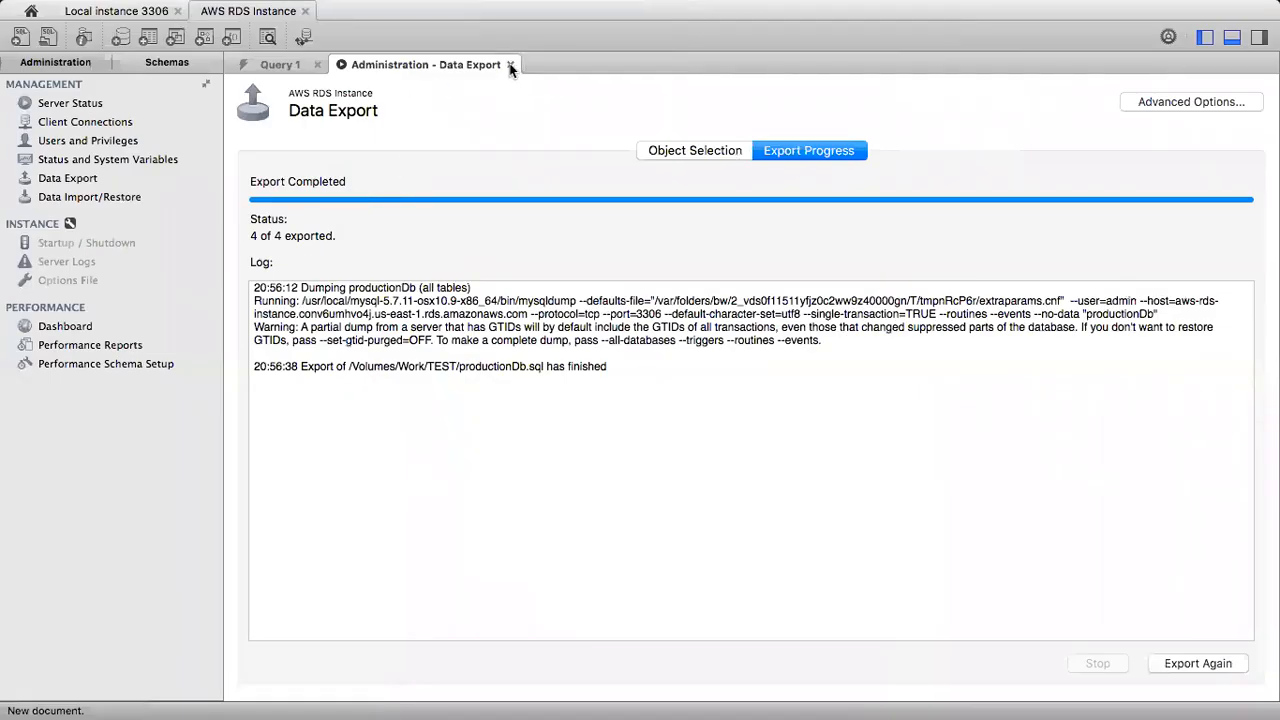
left_click(128, 12)
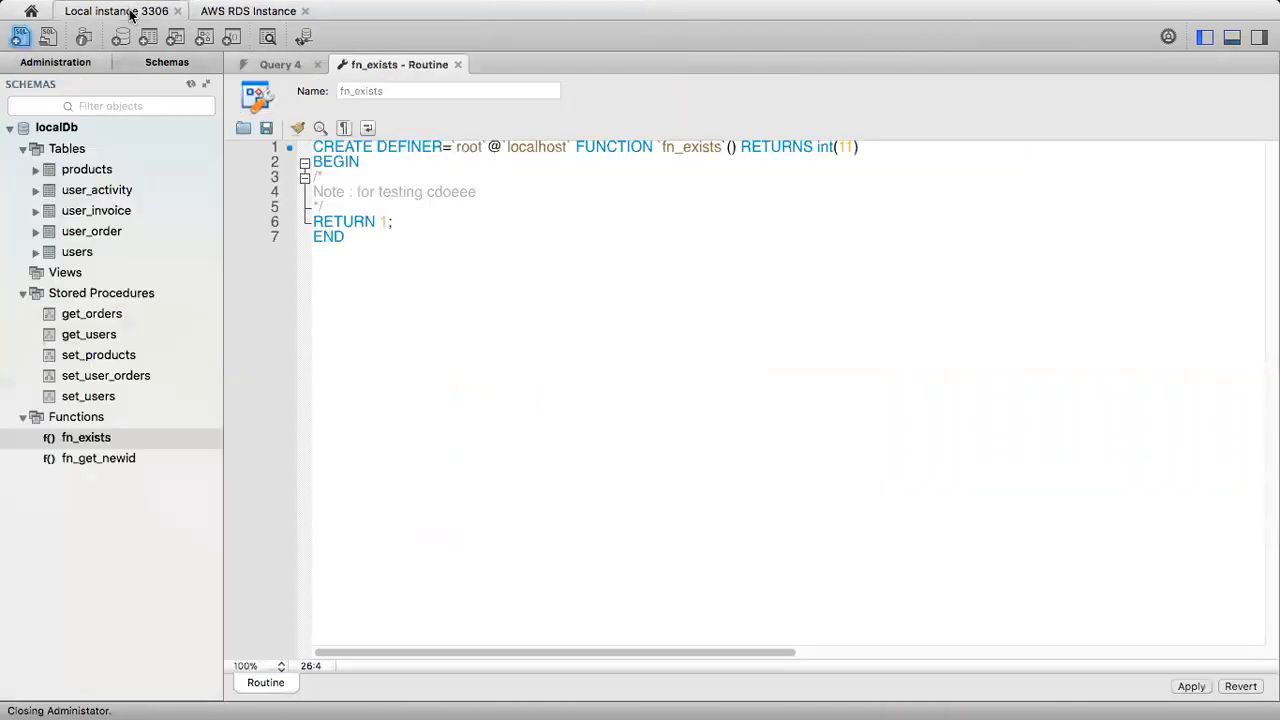
left_click(64, 64)
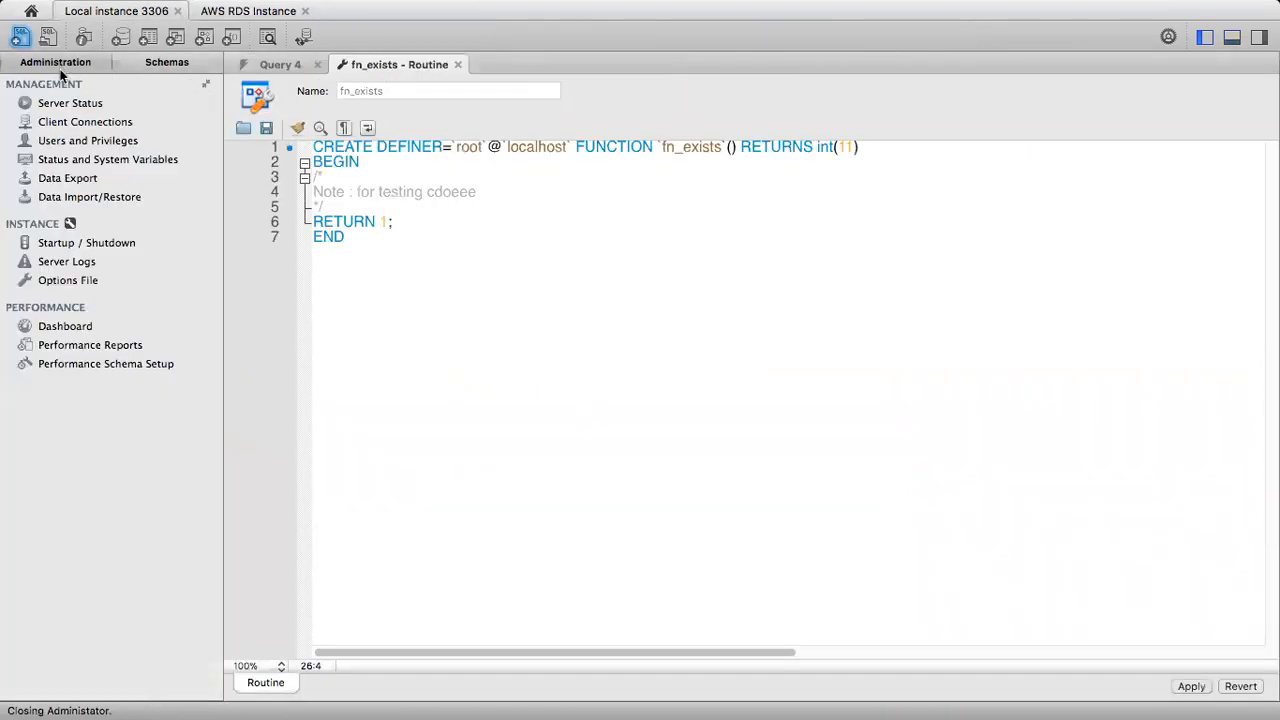
left_click(65, 196)
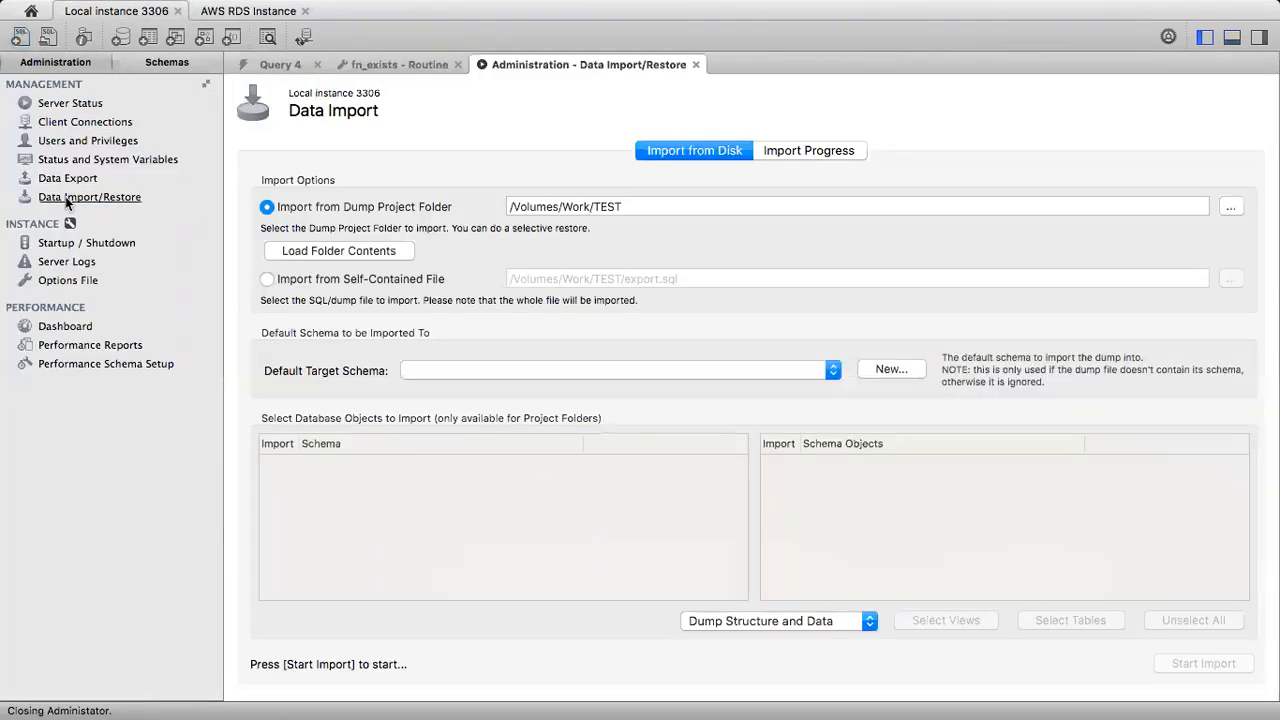
- Import the self-contained file productionDb.sql from the TEST folder into the local instance with Dump Structure Only
left_click(341, 279)
left_click(1231, 280)
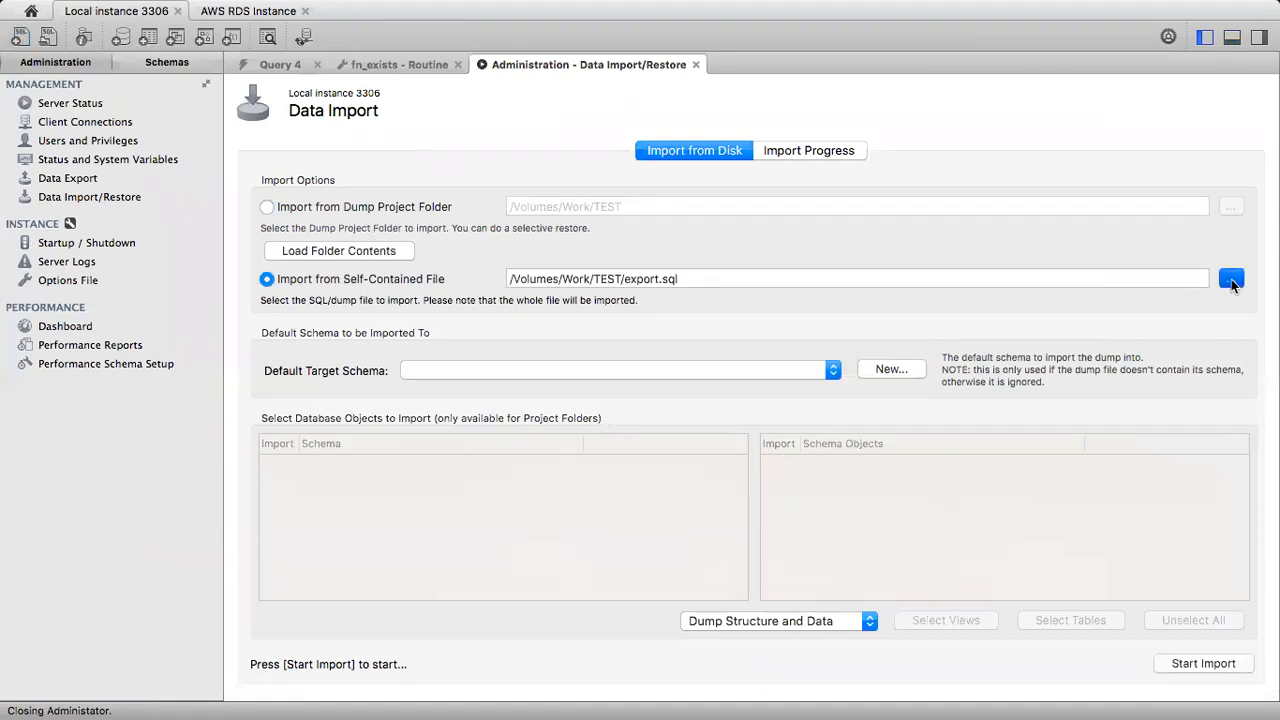
left_click(490, 186)
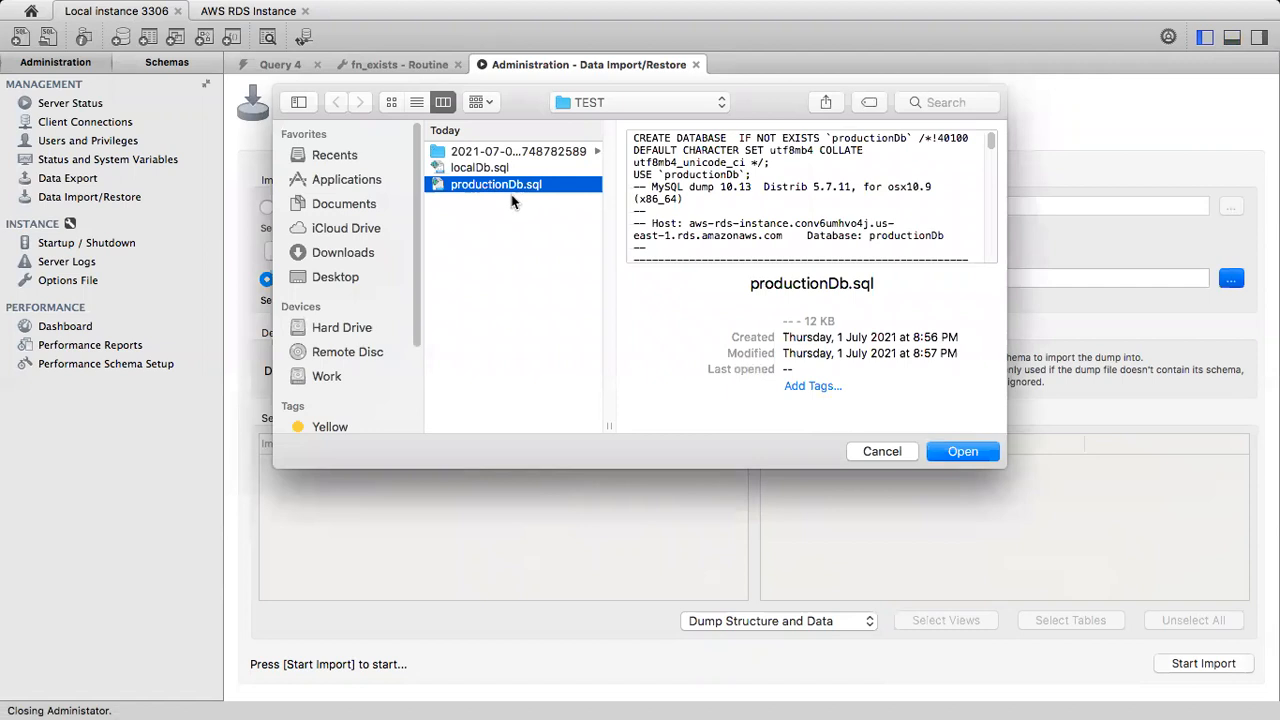
left_click(958, 451)
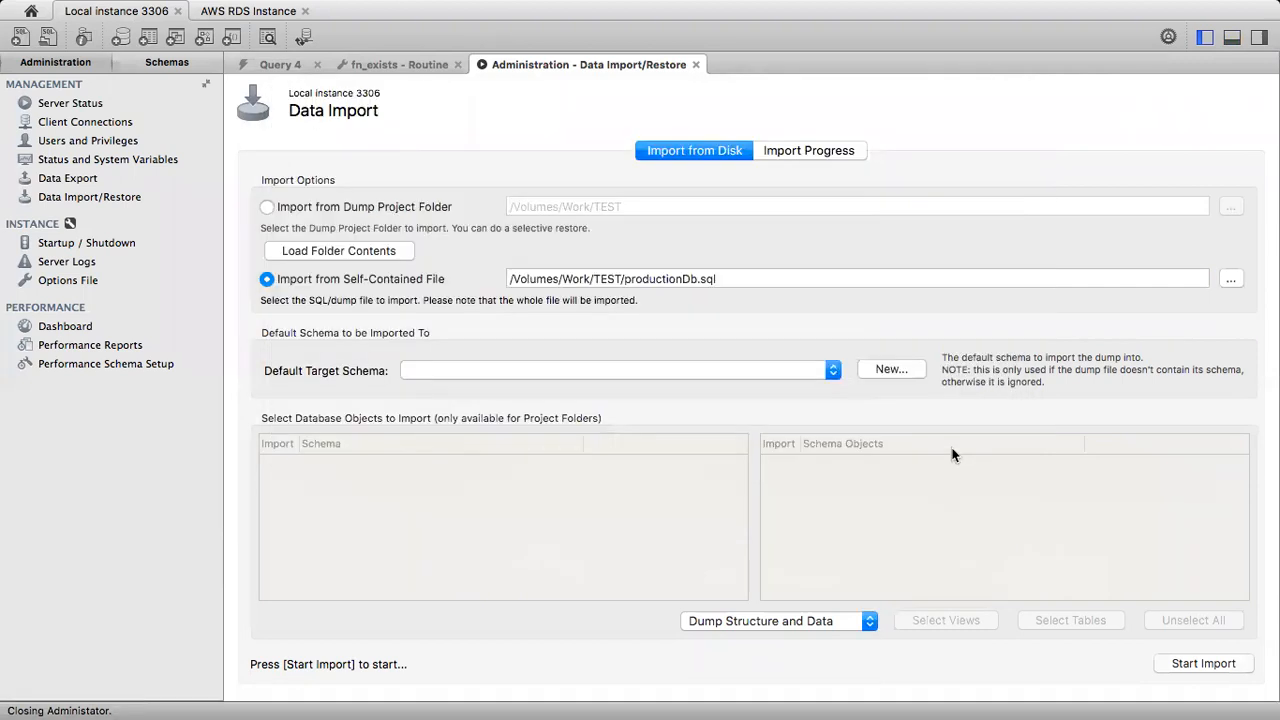
left_click(764, 622)
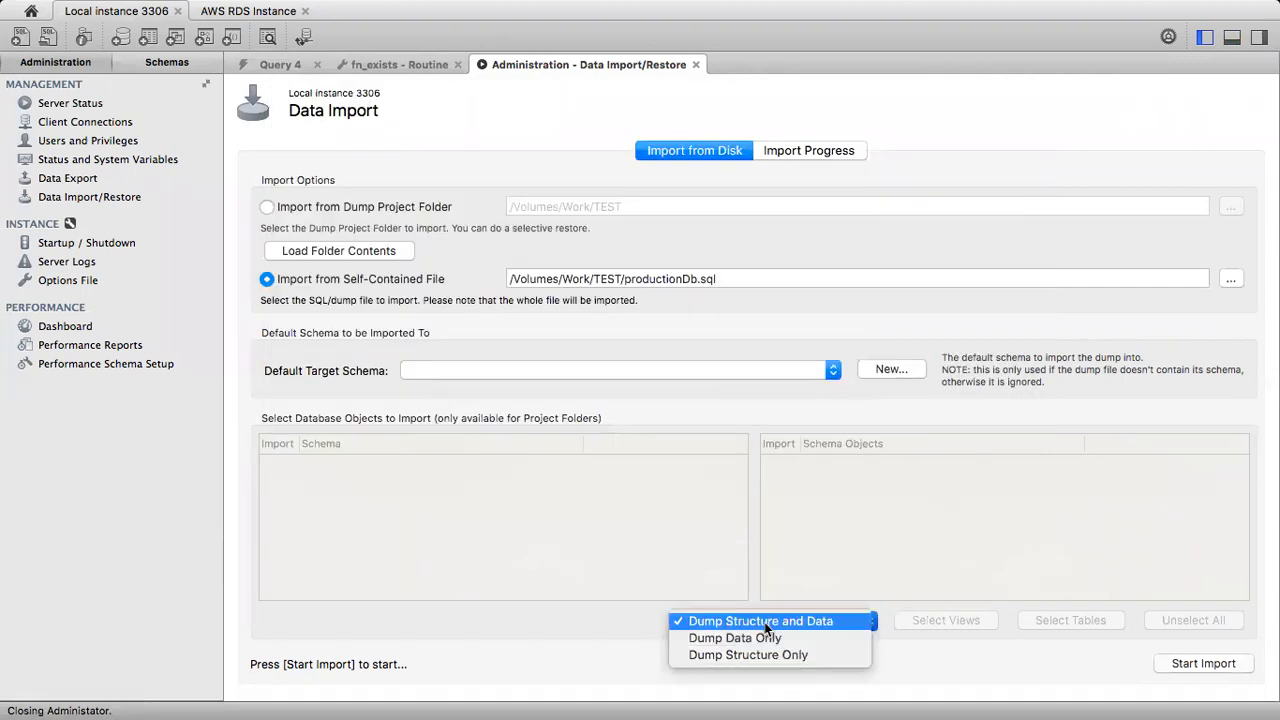
left_click(763, 655)
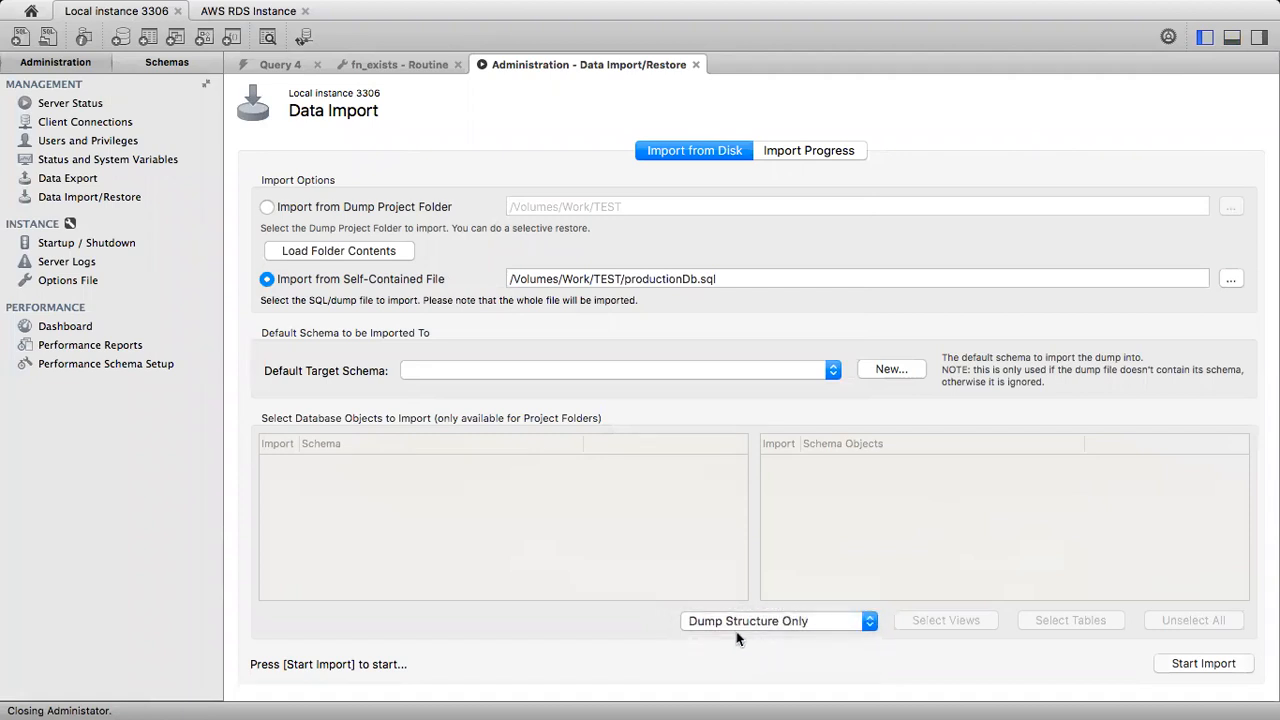
left_click(1205, 664)
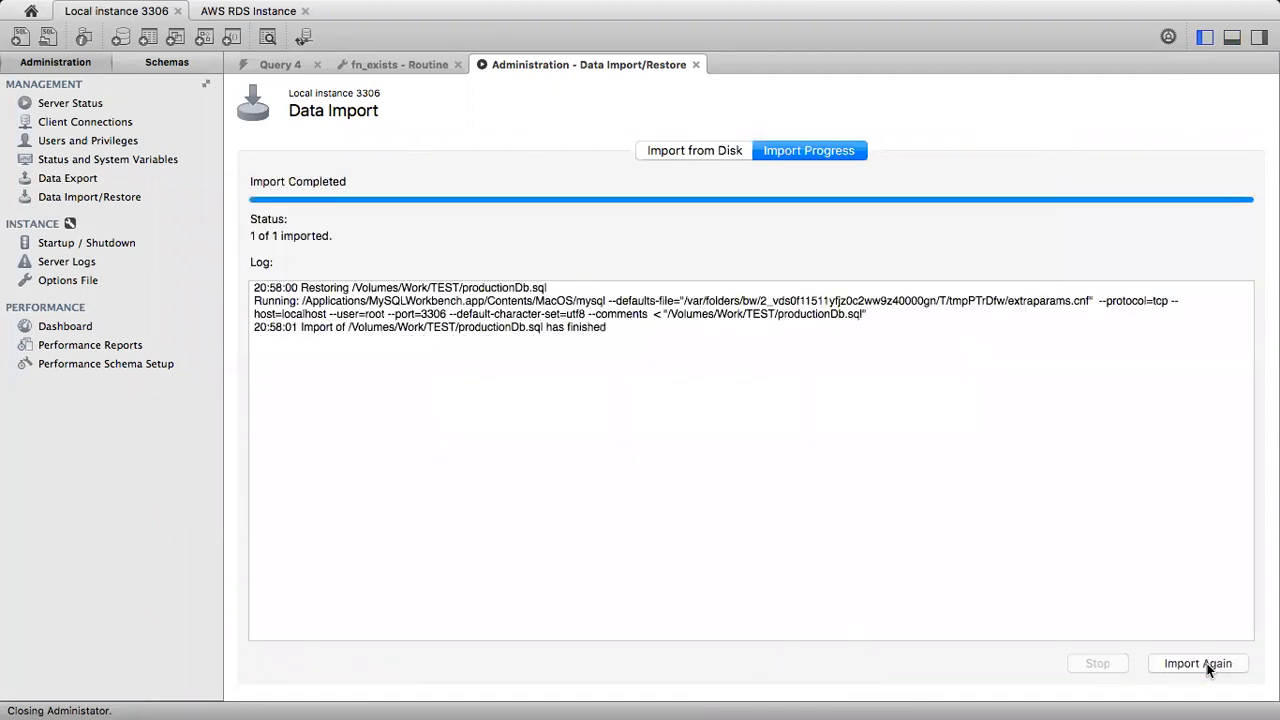
- Refresh the local schema list, make productionDb the active schema, and close the Data Import and fn_exists routine editors
left_click(167, 63)
left_click(189, 85)
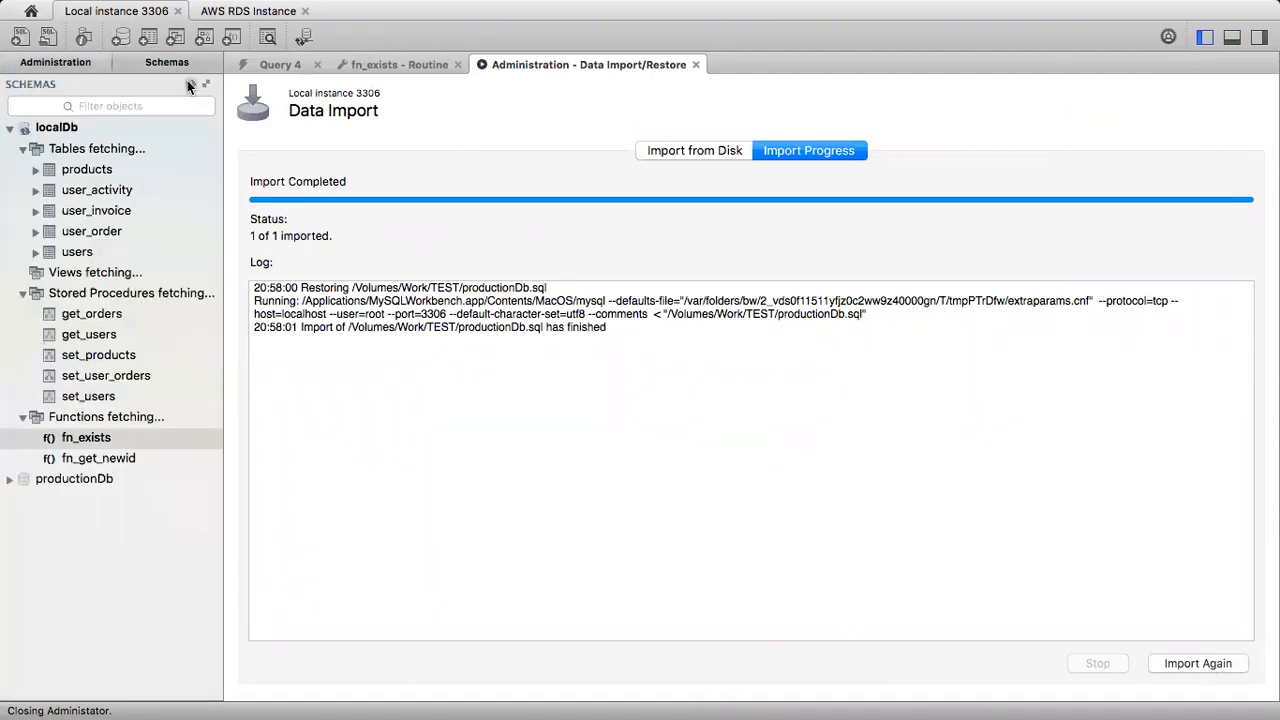
double_click(60, 480)
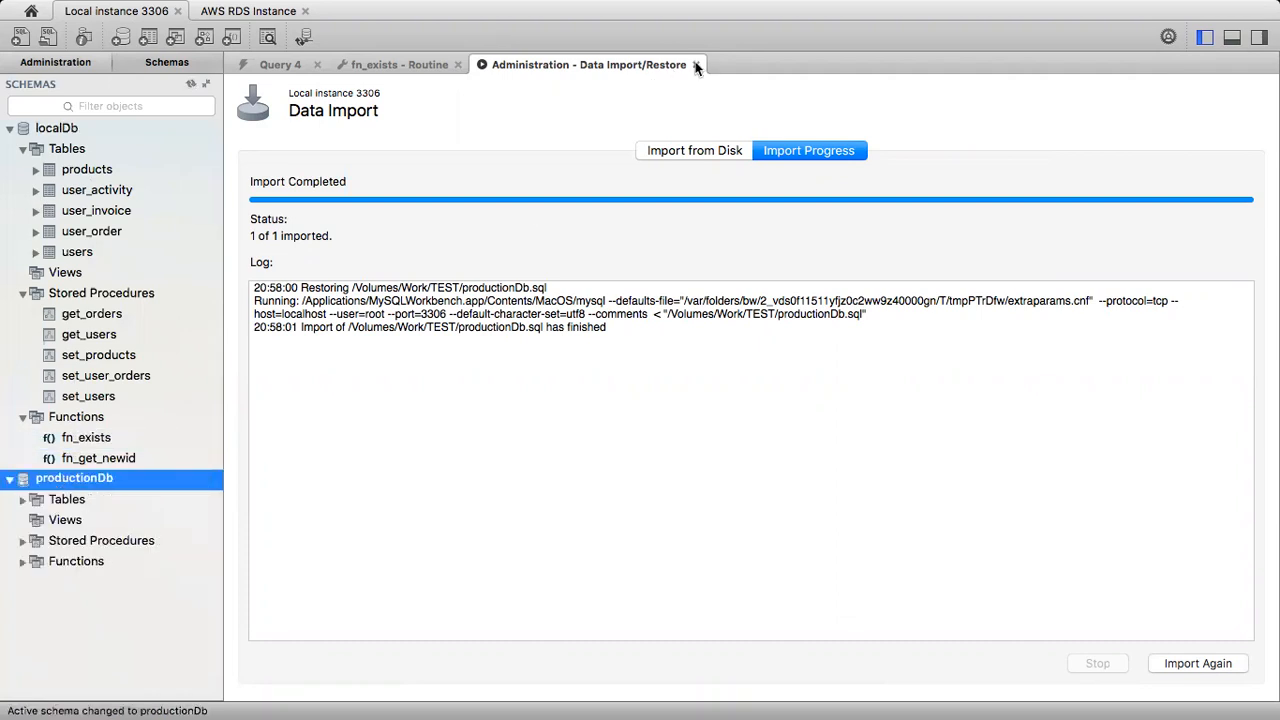
key("super+w")
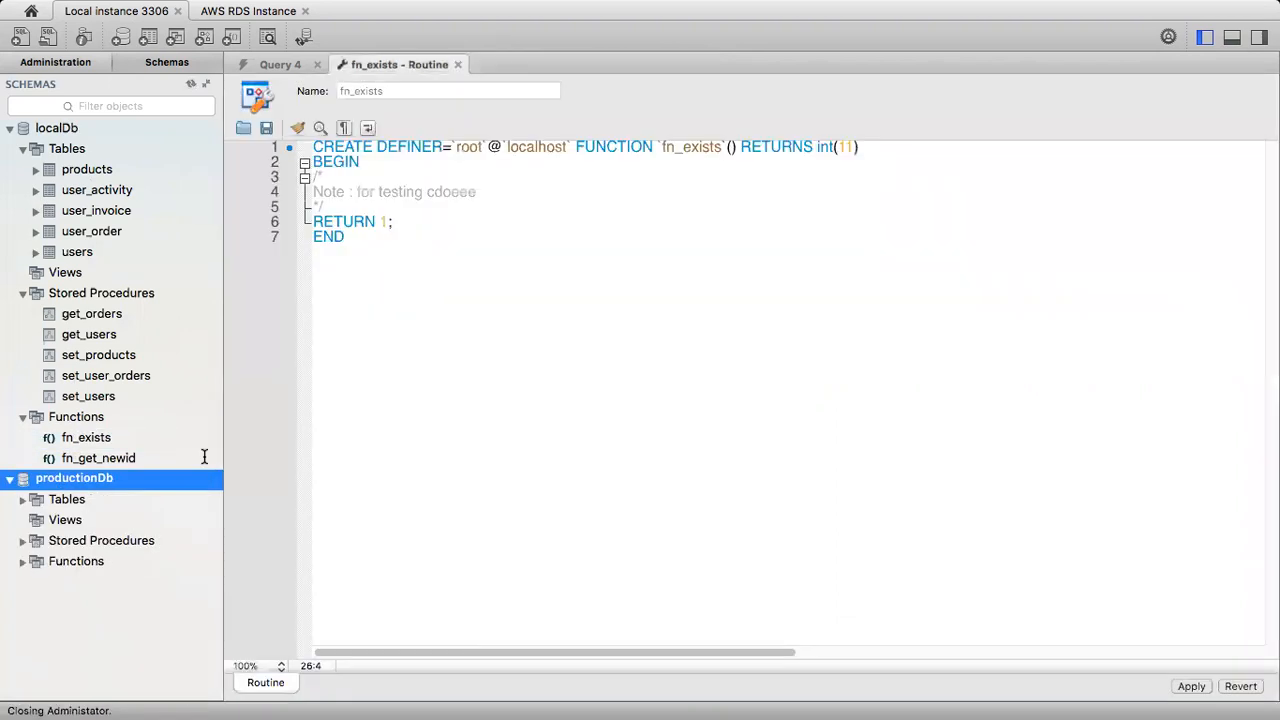
left_click(457, 65)
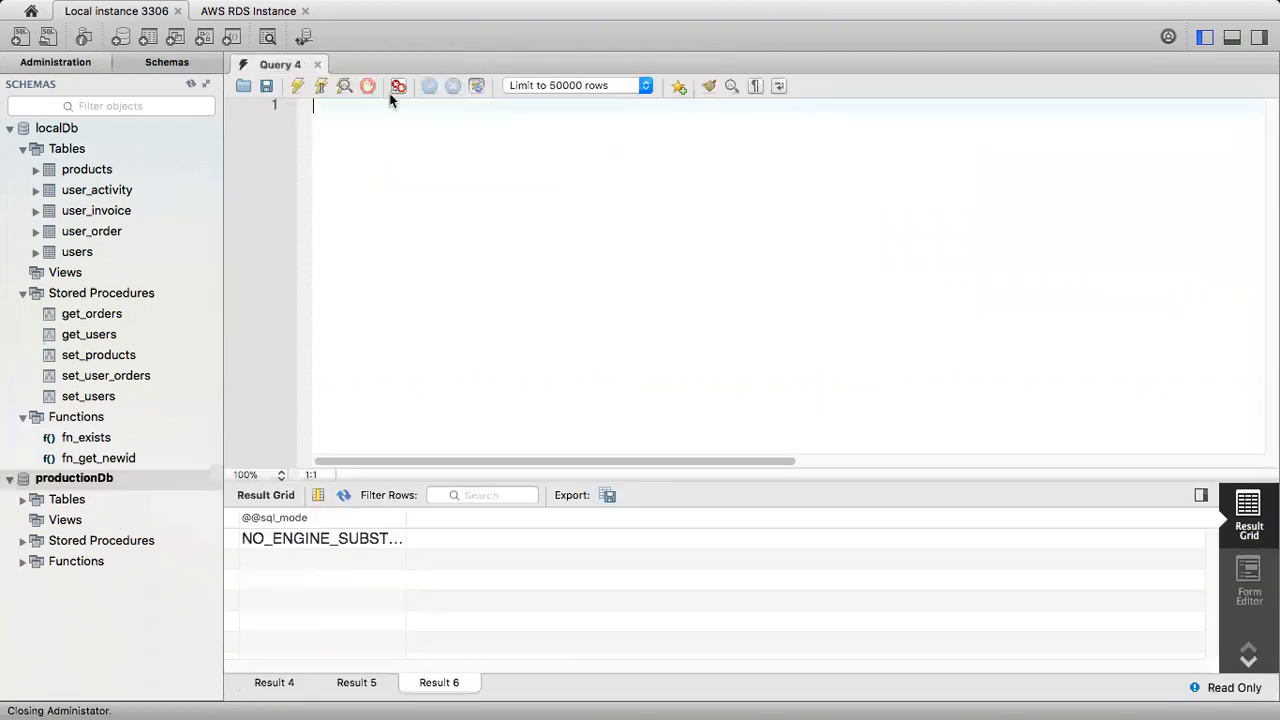
- Expand the tables, stored procedures and functions of the local productionDb and compare them with those of localDb
left_click(22, 499)
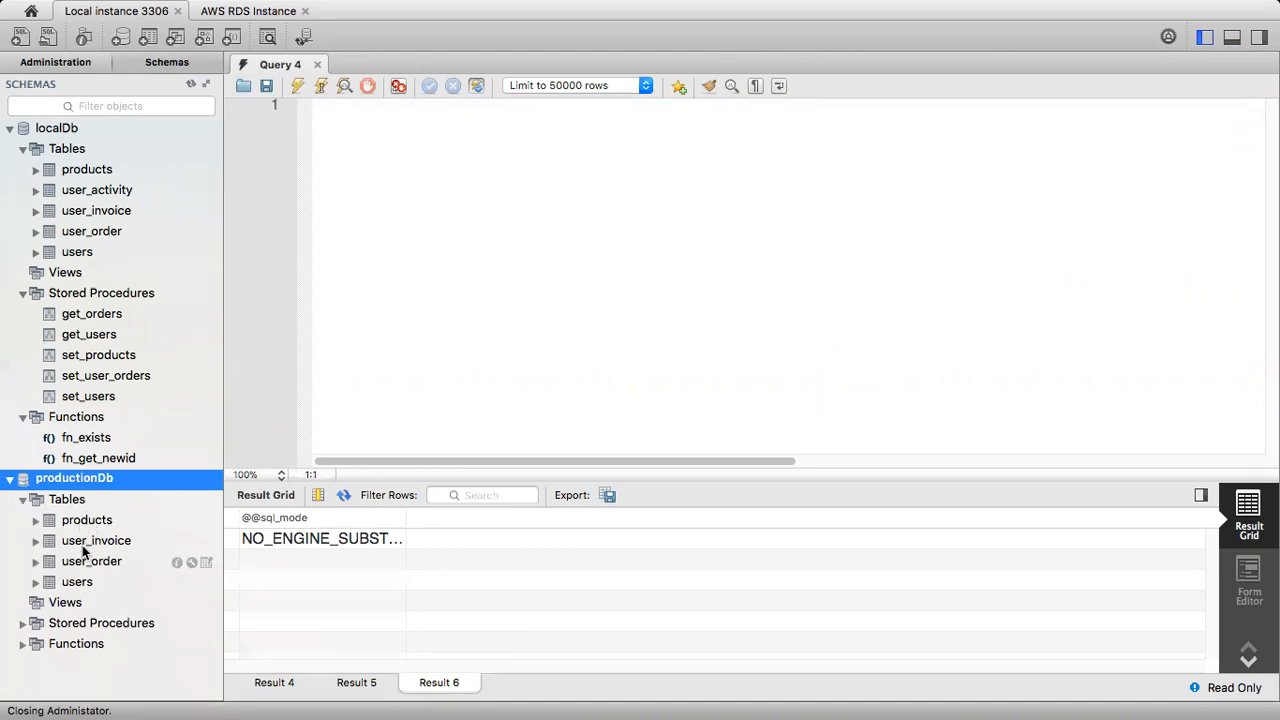
left_click(22, 623)
scroll(28, 650, "down", 1)
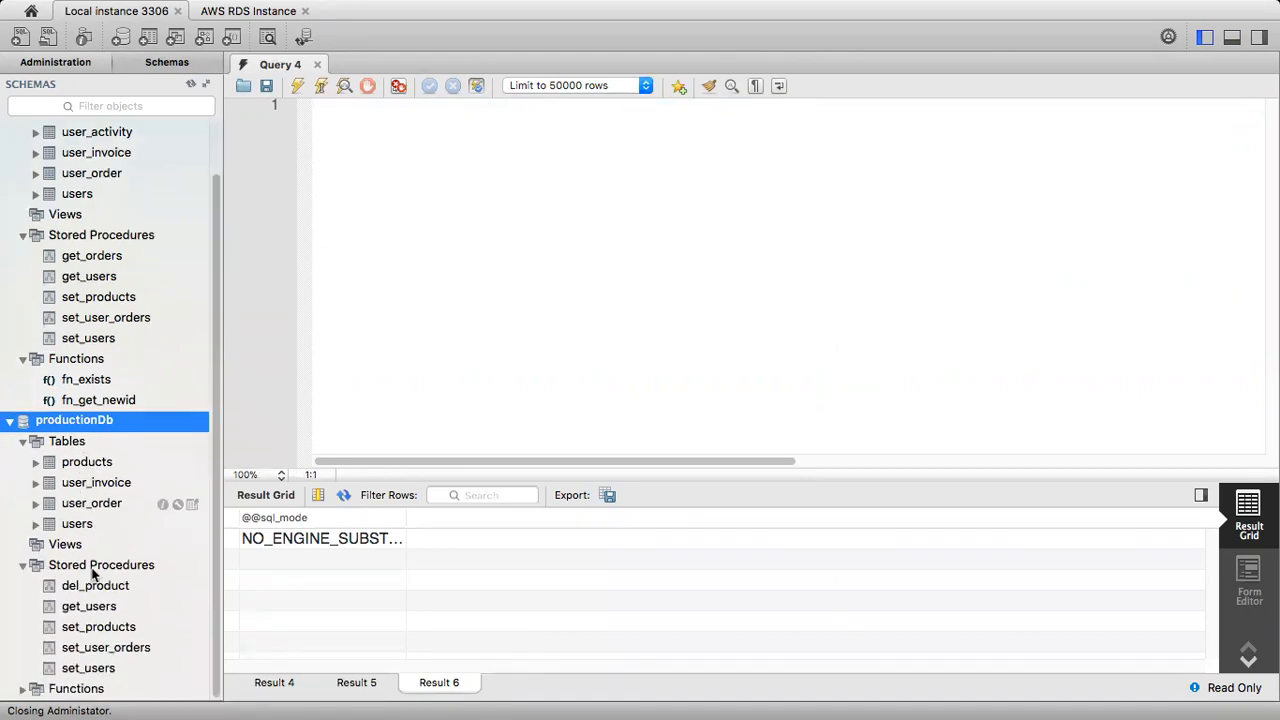
left_click(22, 688)
scroll(112, 588, "down", 1)
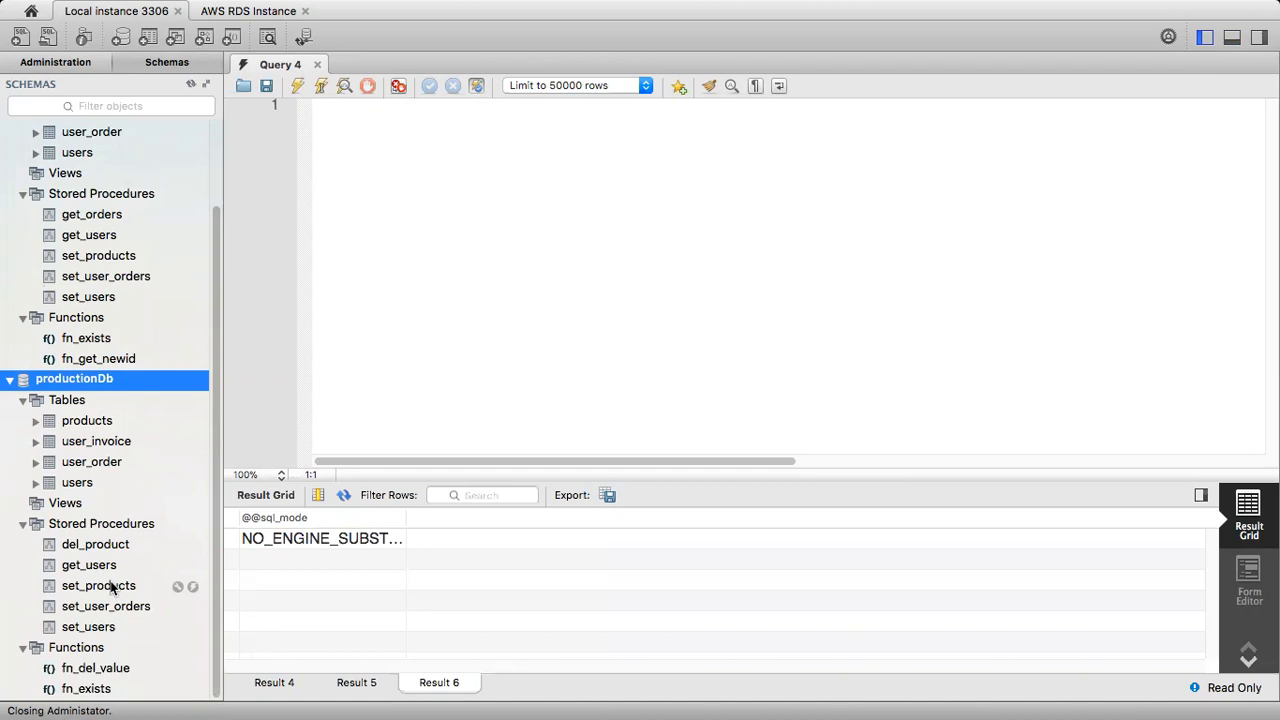
scroll(120, 406, "up", 2)
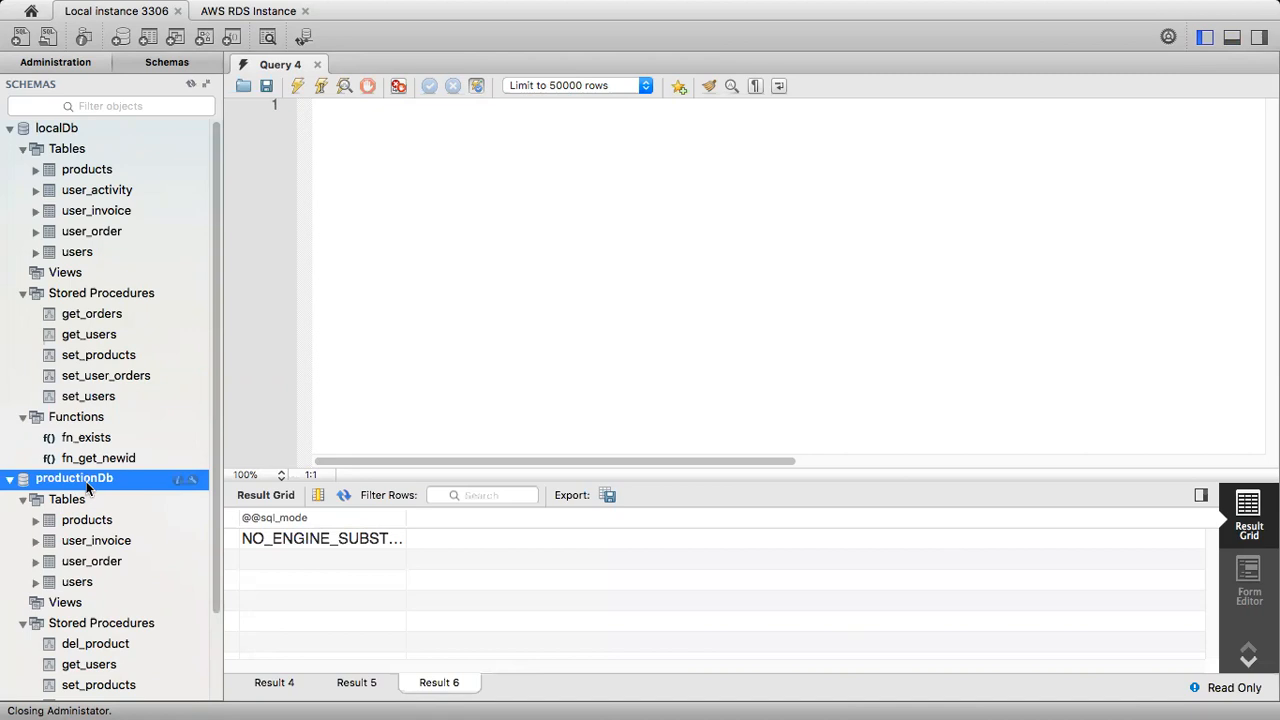
- Create a new model and start Reverse Engineer Database using the stored connection Local instance 3306, continuing to the schema selection
mouse_move(155, 10)
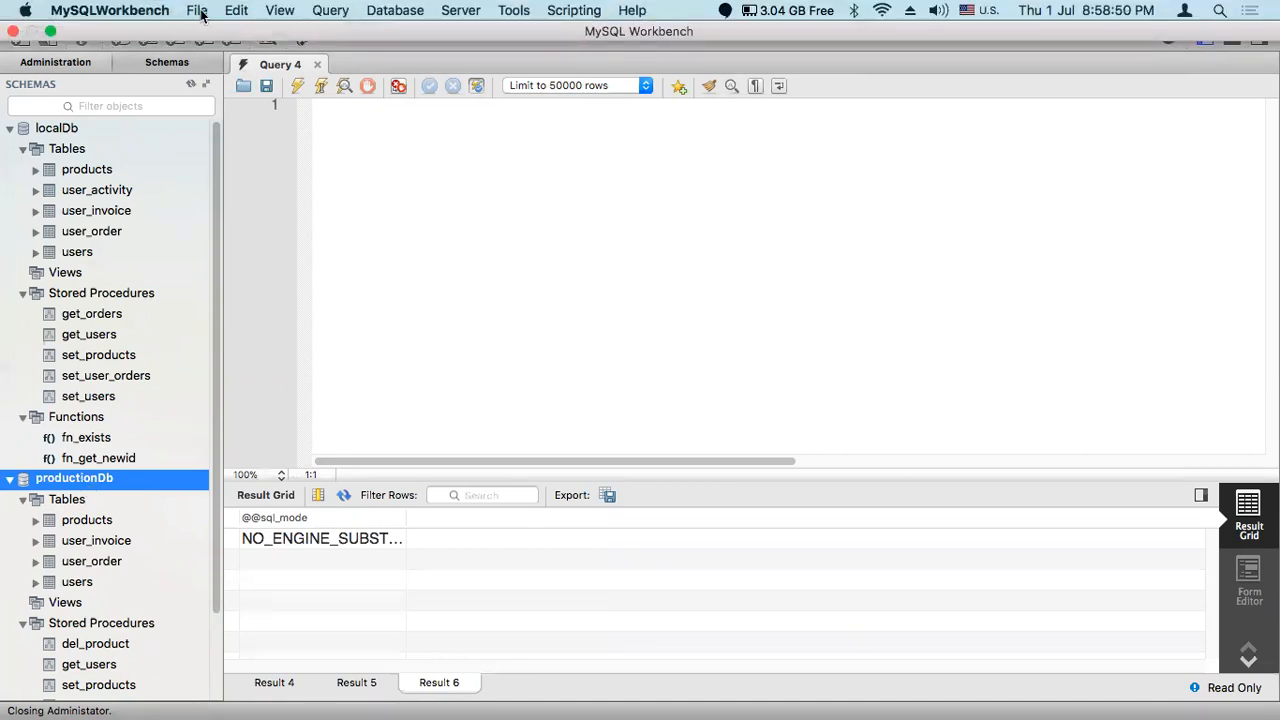
left_click(198, 10)
left_click(205, 33)
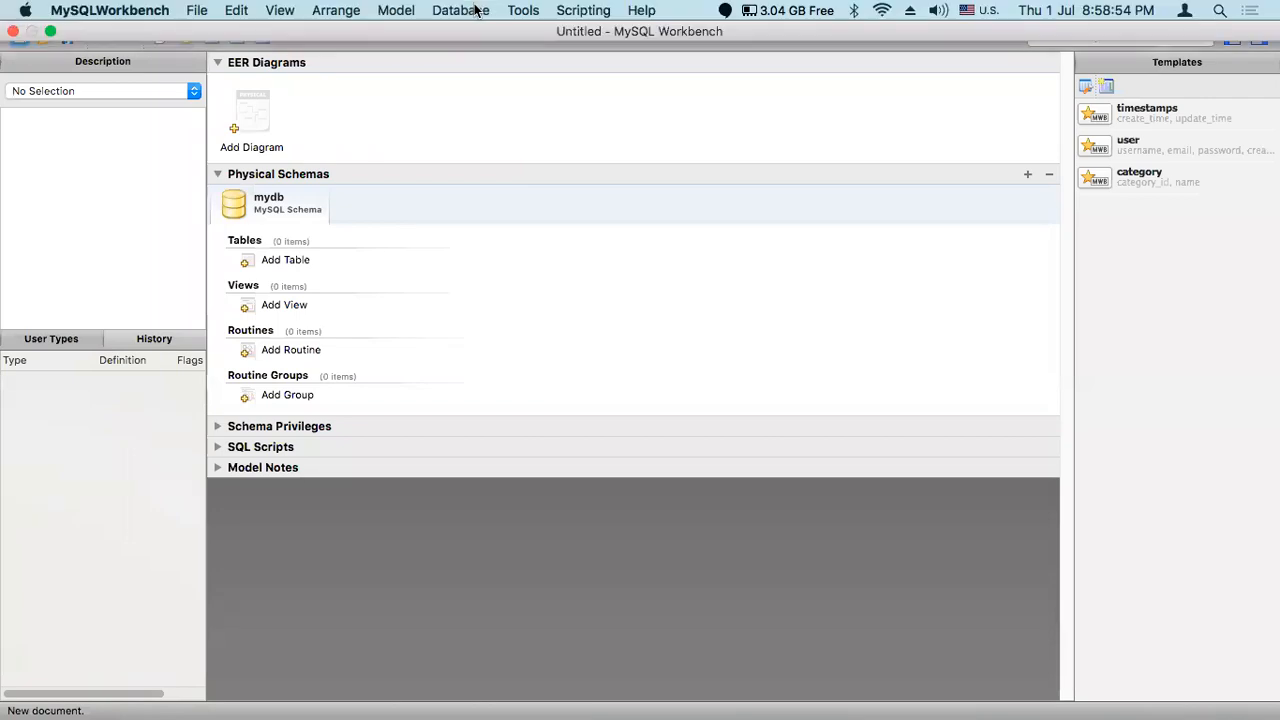
left_click(466, 10)
left_click(450, 95)
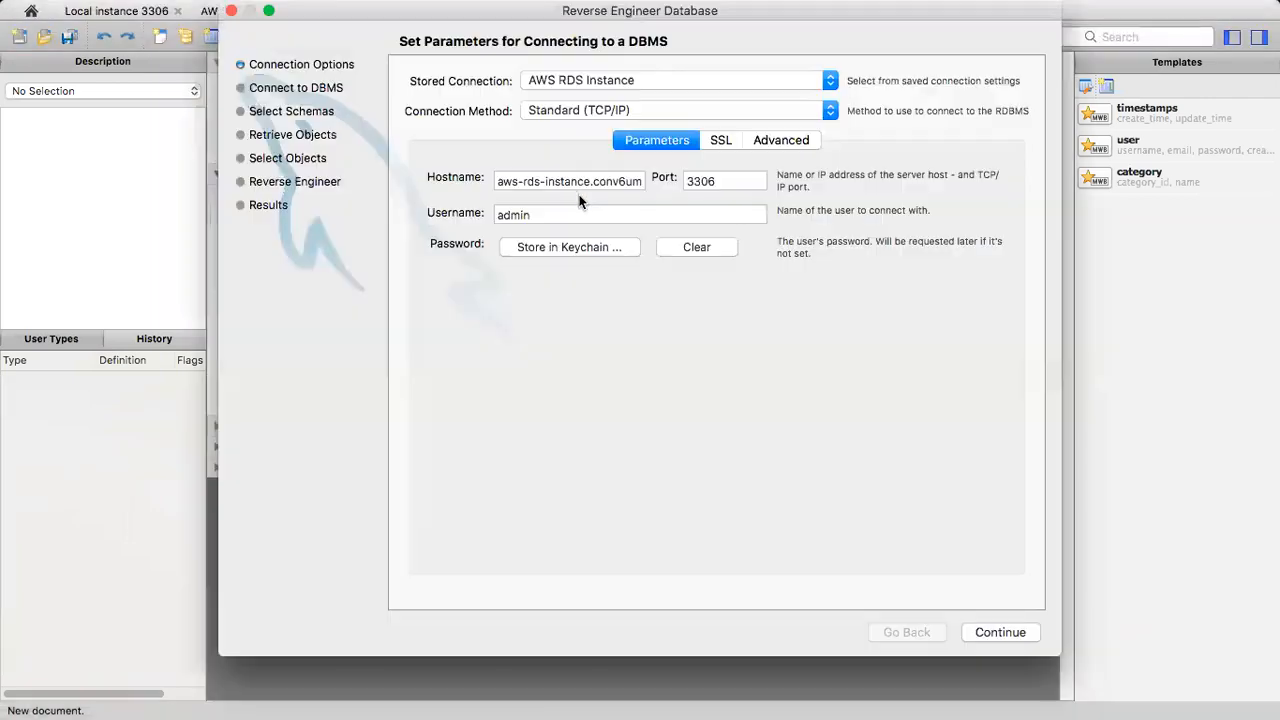
left_click(595, 81)
left_click(586, 64)
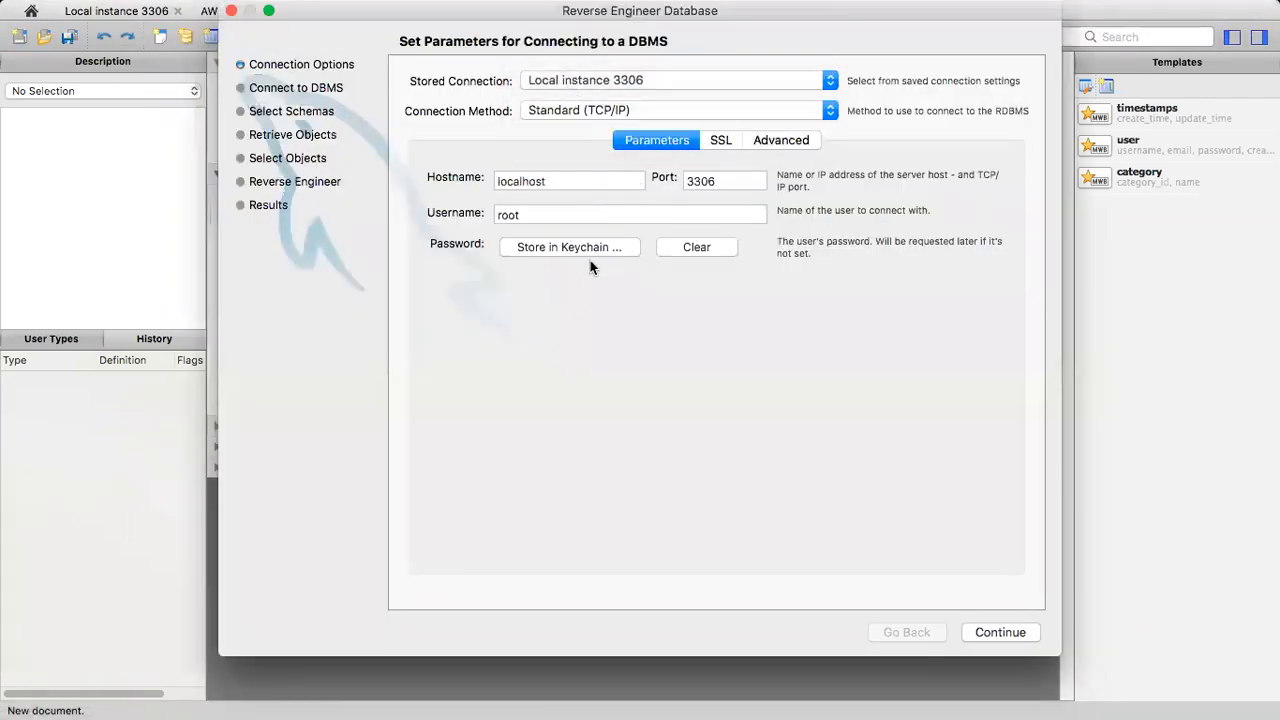
left_click(1000, 636)
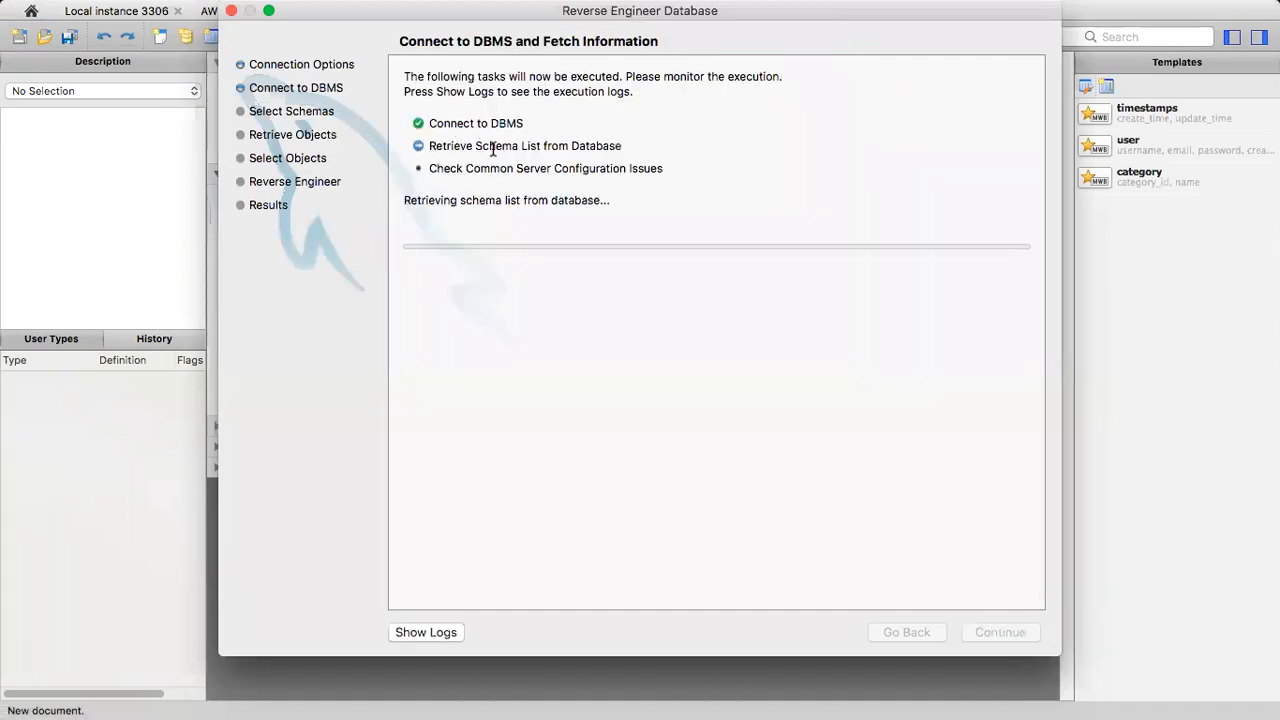
left_click(997, 633)
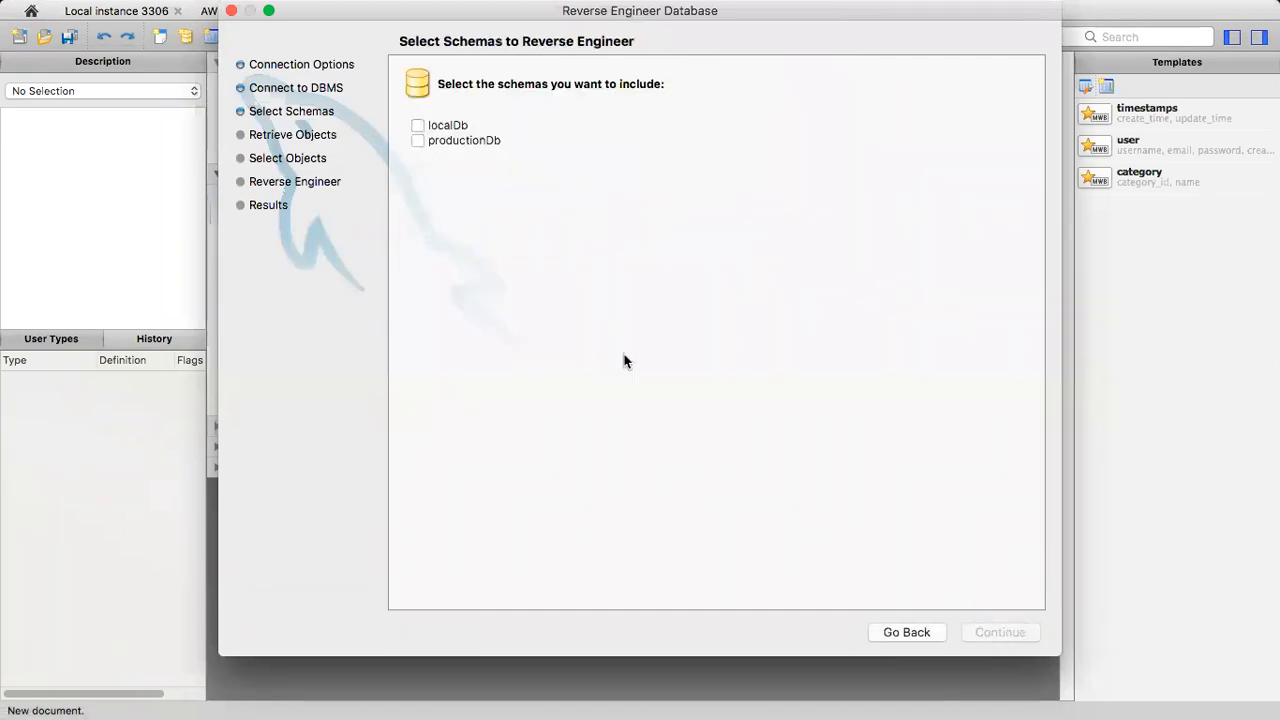
- Reverse engineer the localDb schema with all its table and routine objects, placing them on a diagram, and close the wizard
left_click(423, 126)
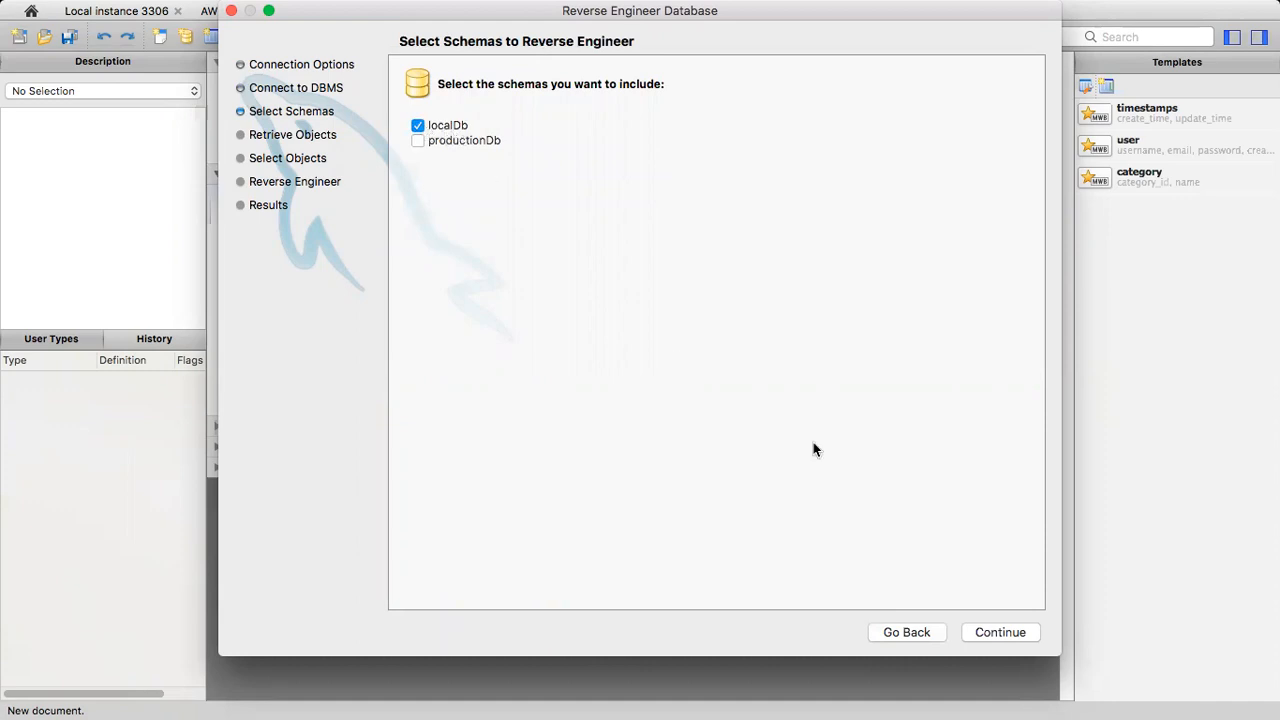
left_click(1008, 635)
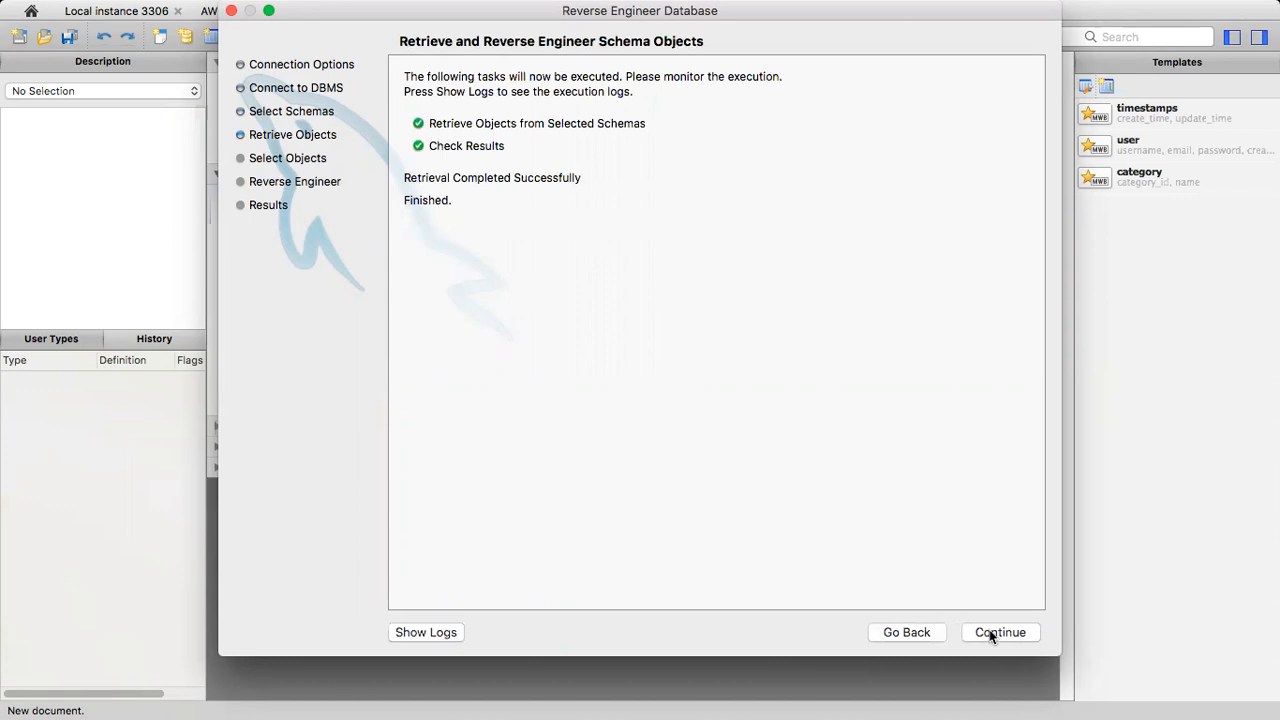
left_click(992, 633)
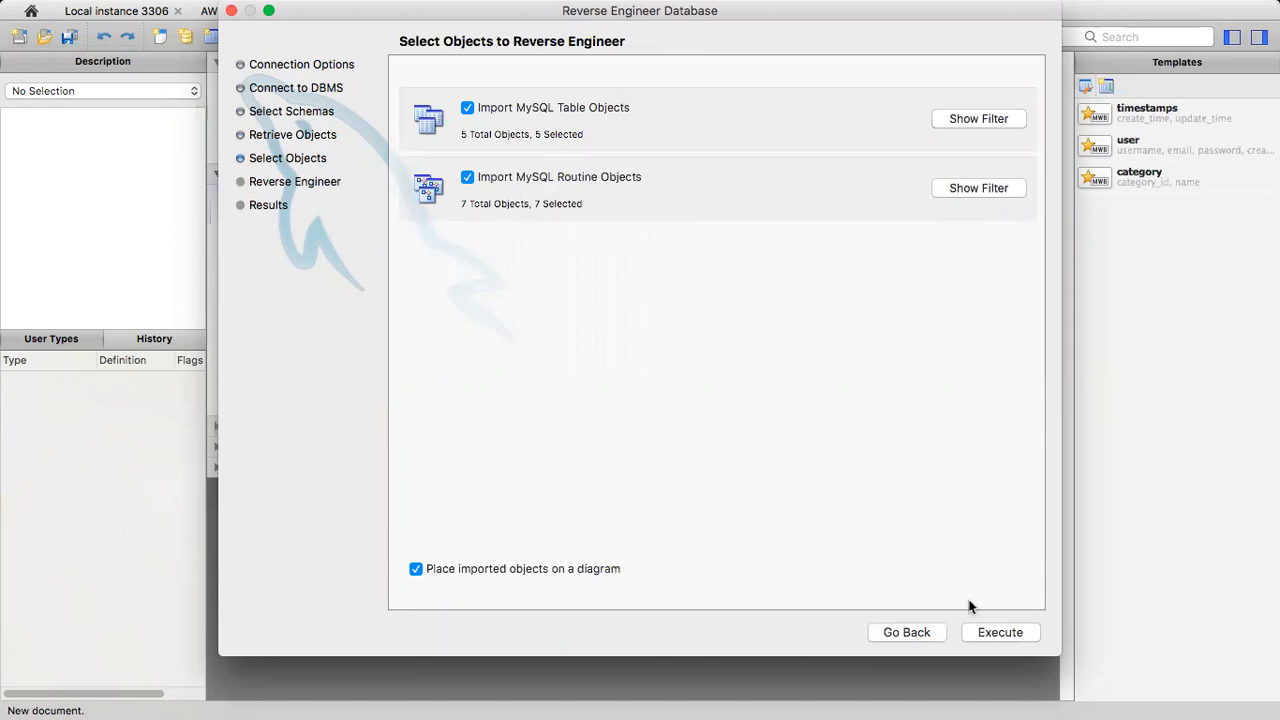
left_click(1000, 632)
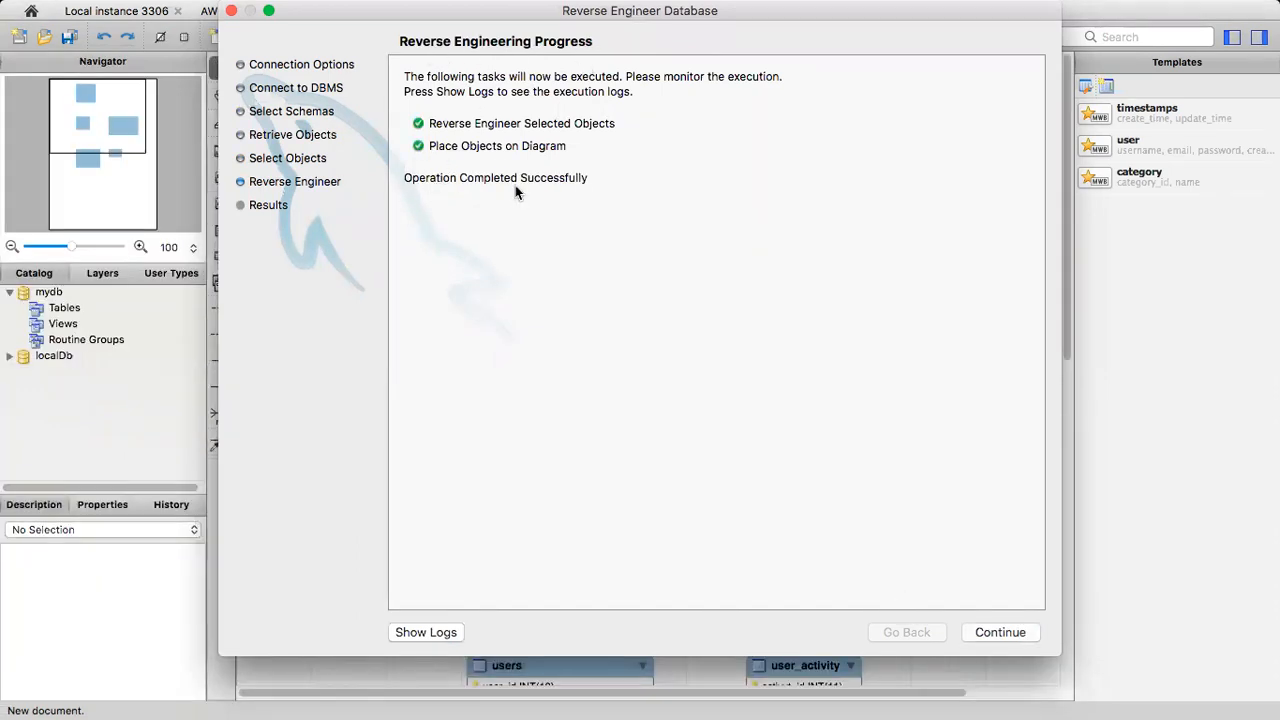
left_click(1006, 632)
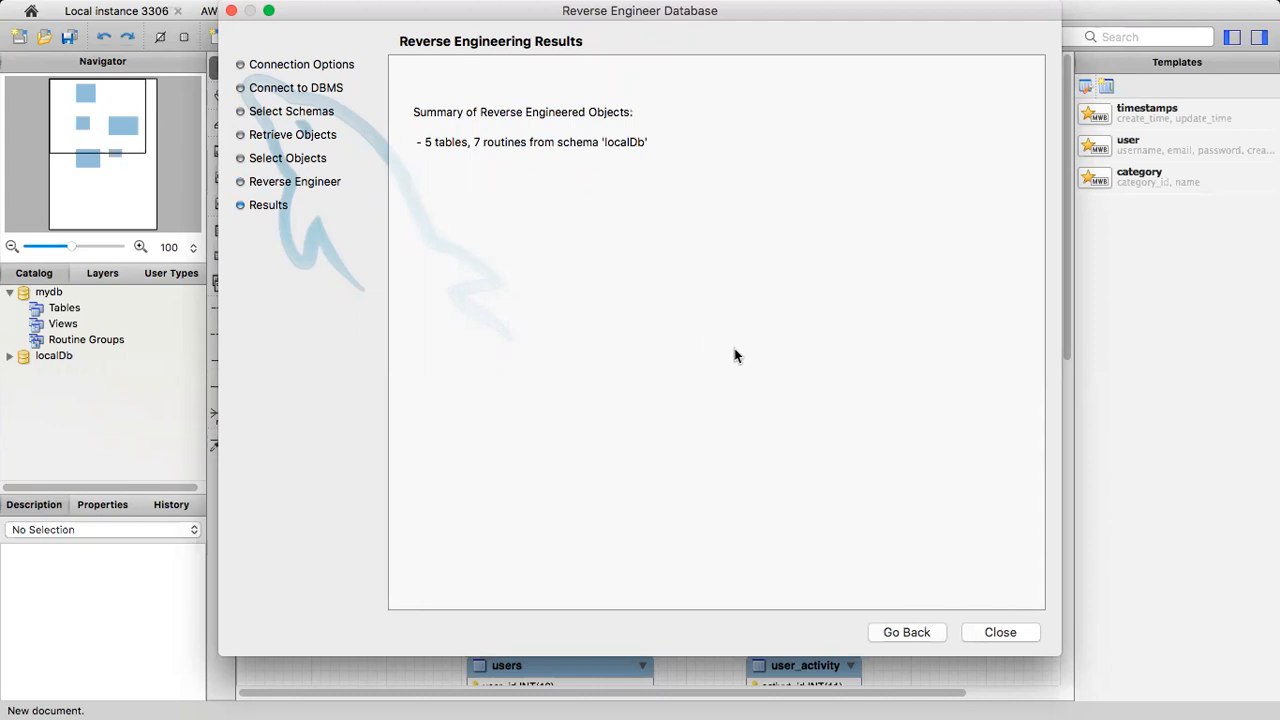
left_click(1000, 632)
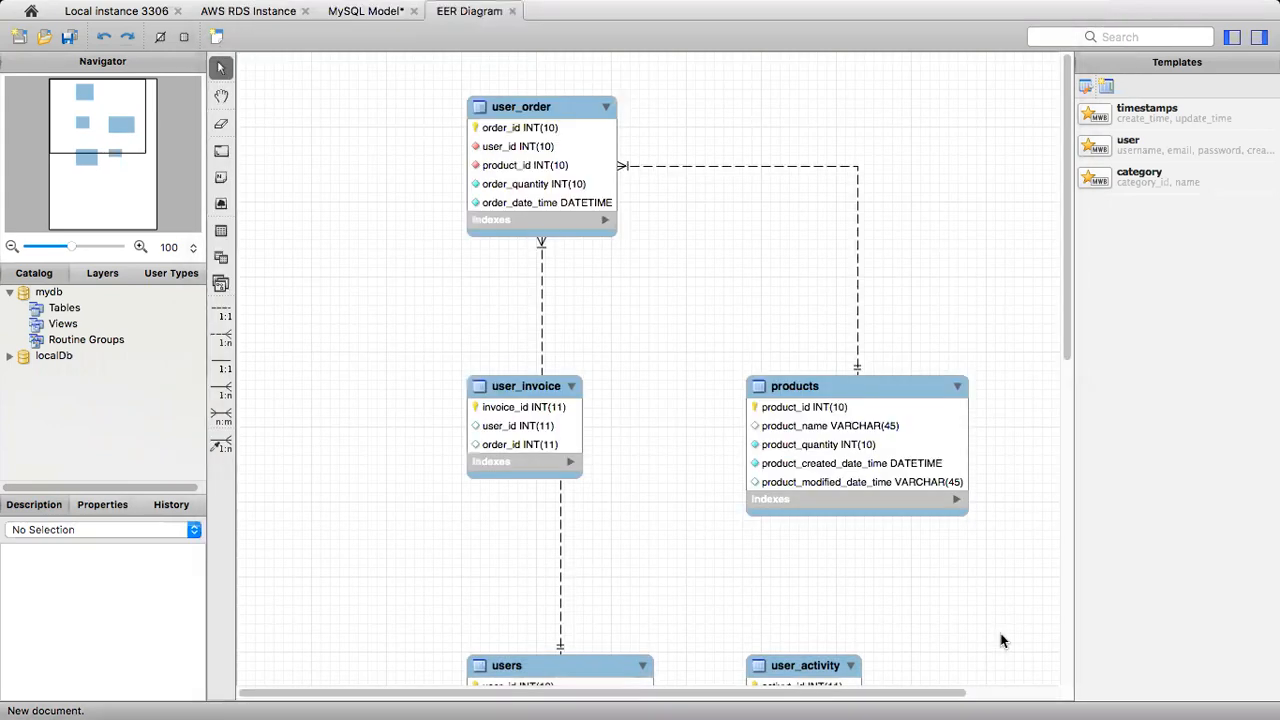
- Return to the MySQL Model overview and start Synchronize Model against Local instance 3306 with the default sync options, continuing to schema selection
left_click(388, 12)
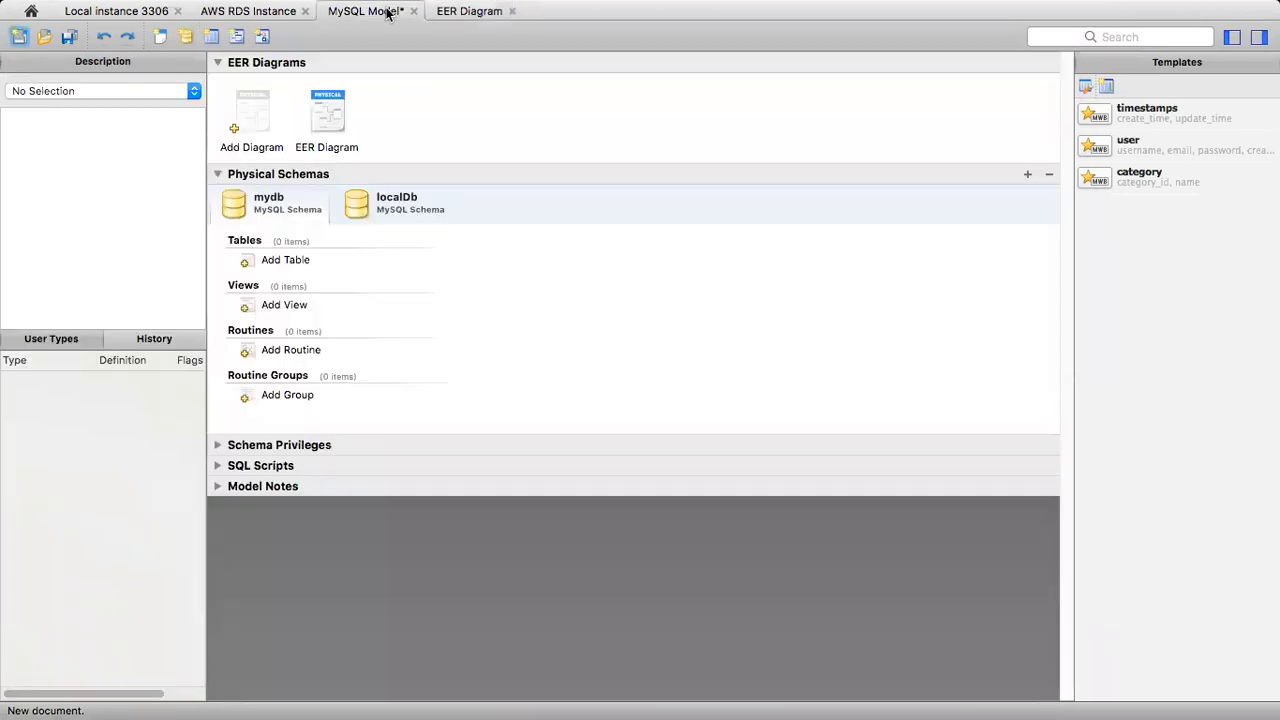
mouse_move(500, 5)
left_click(461, 10)
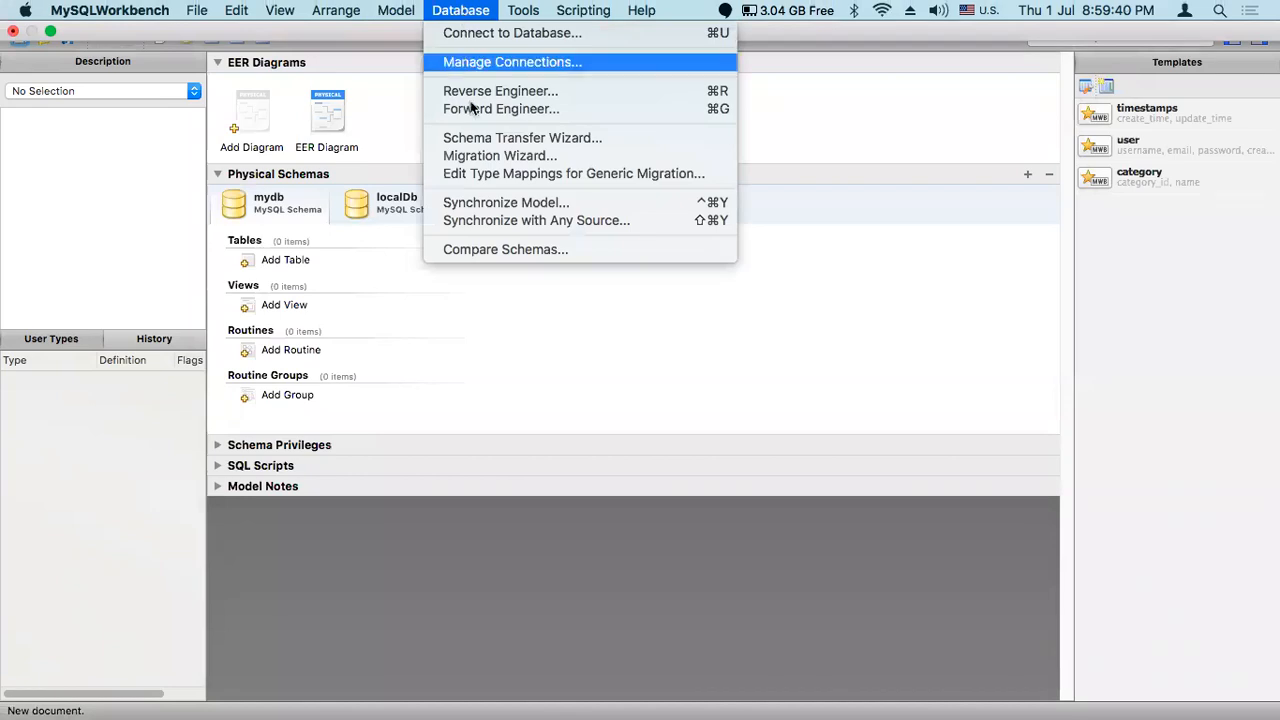
left_click(488, 204)
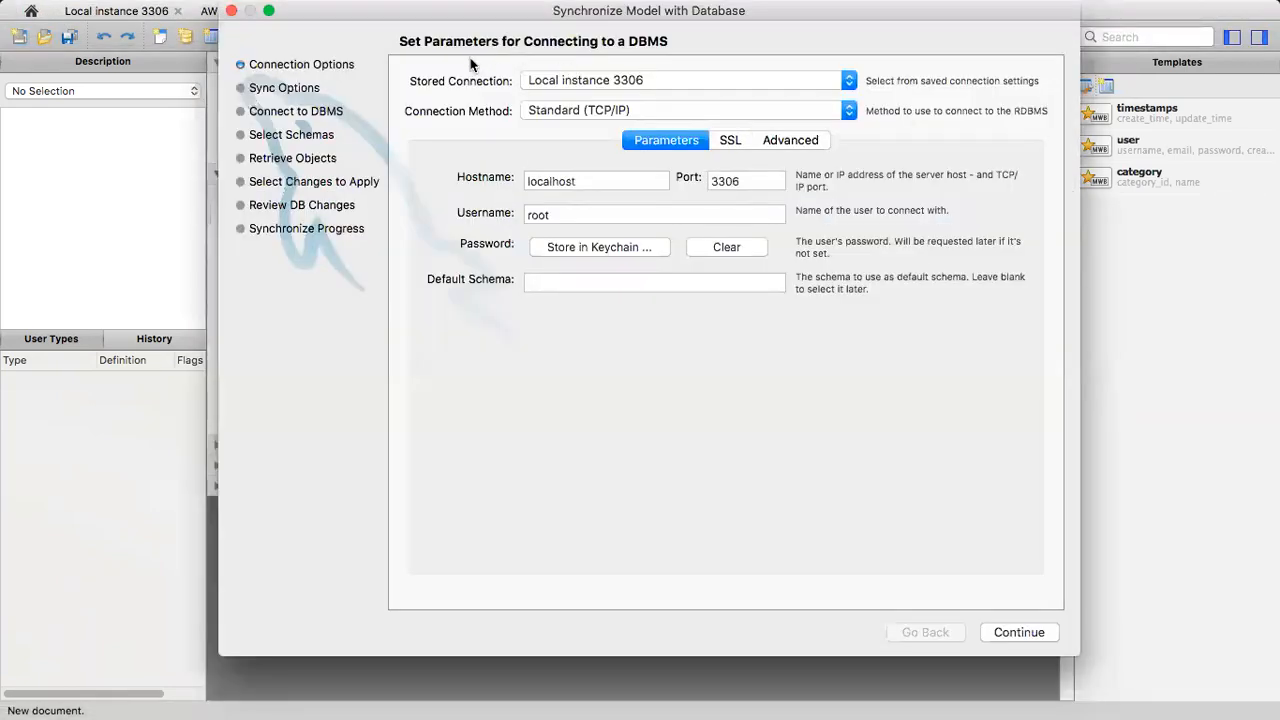
left_click(549, 82)
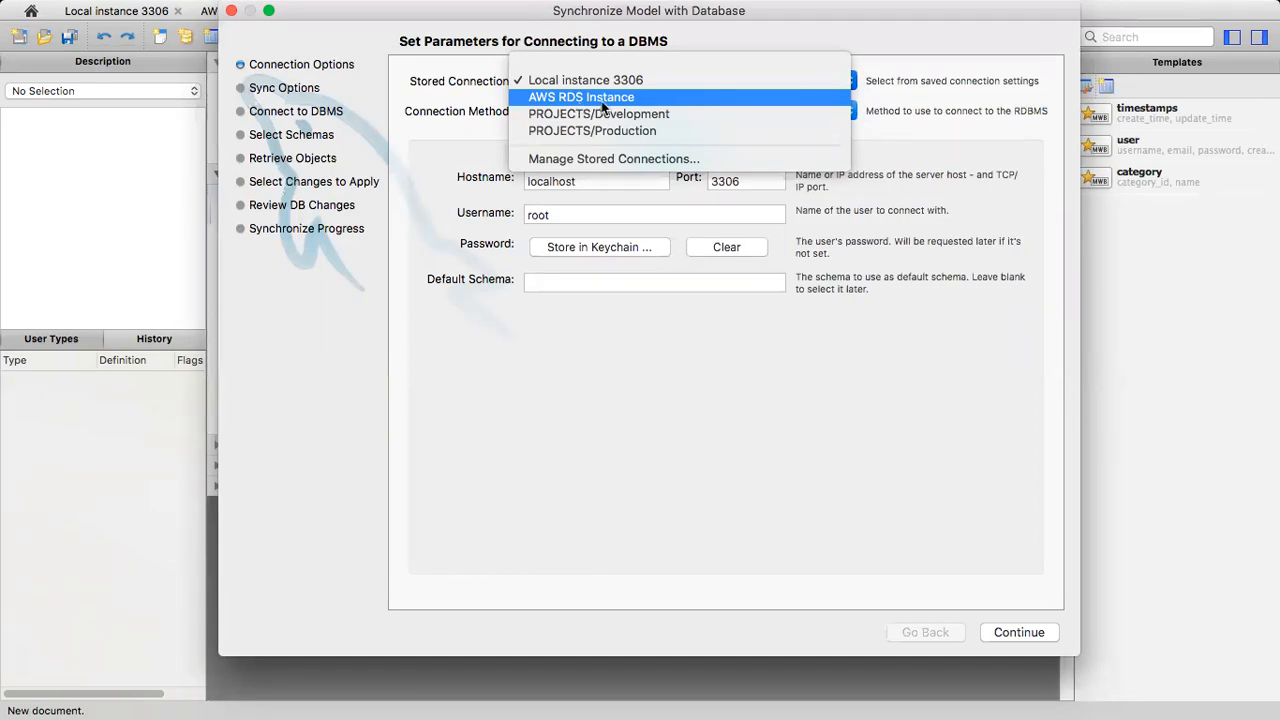
left_click(555, 80)
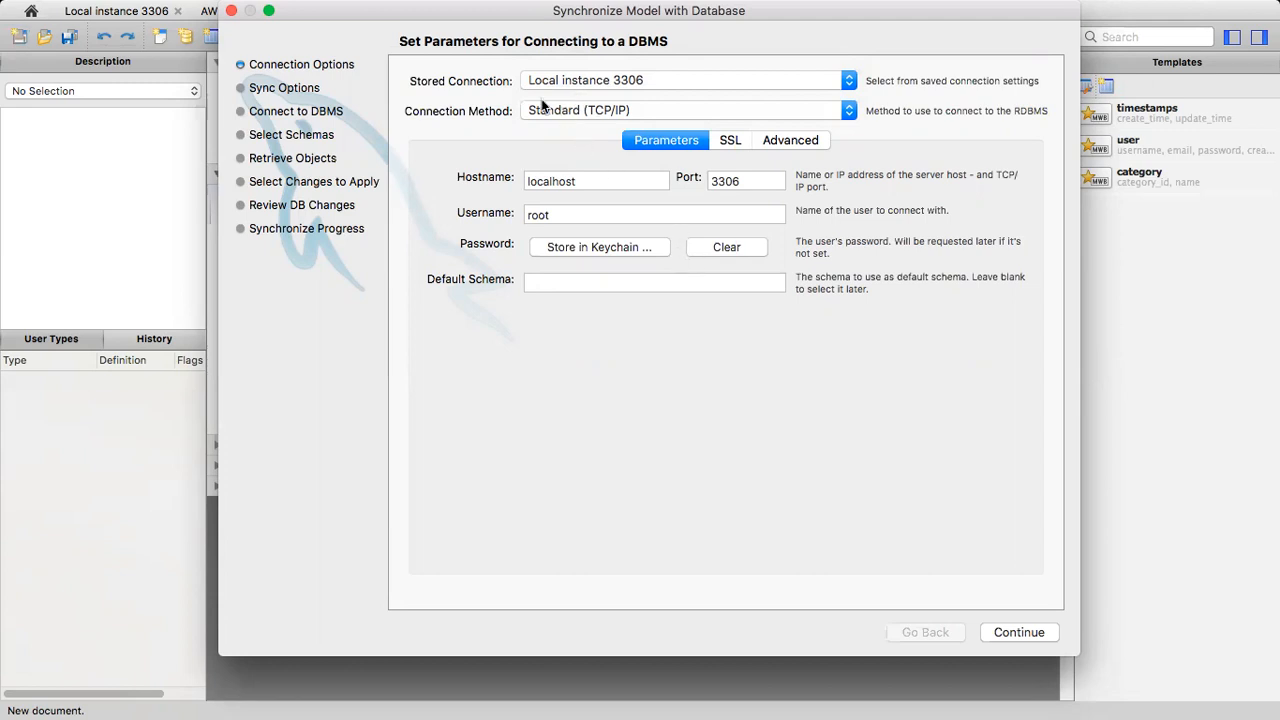
left_click(1018, 632)
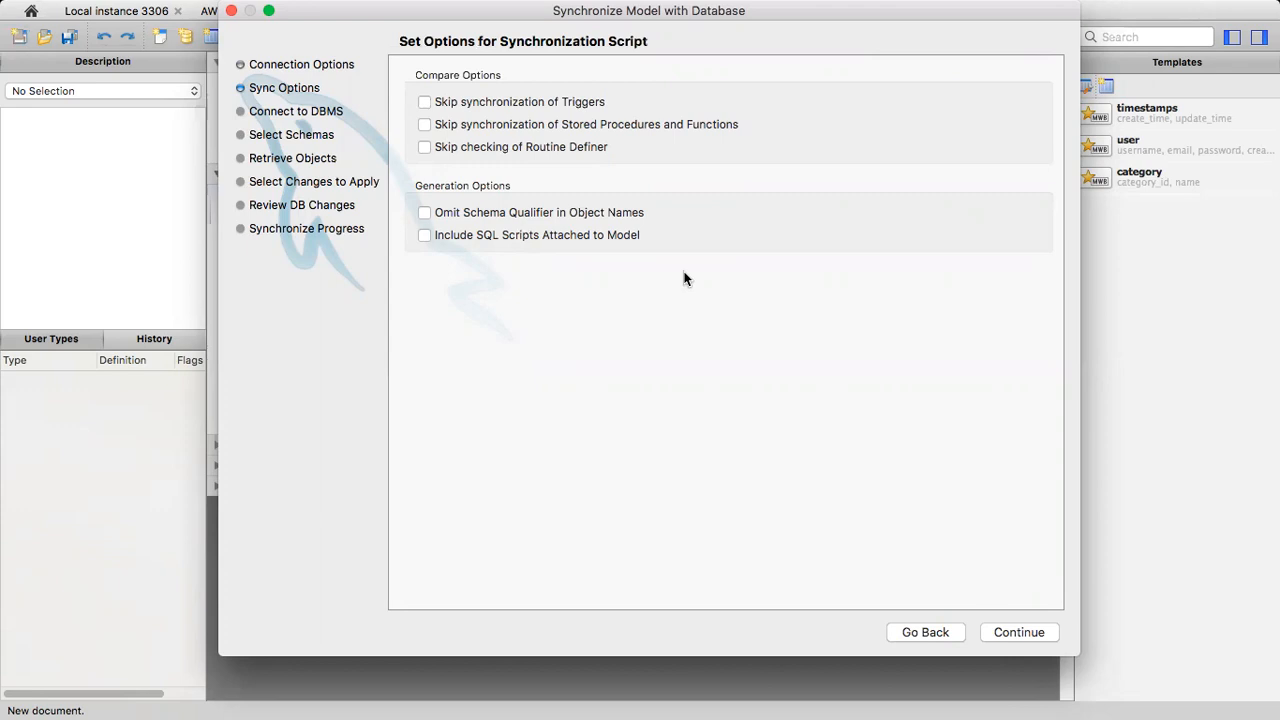
left_click(1010, 635)
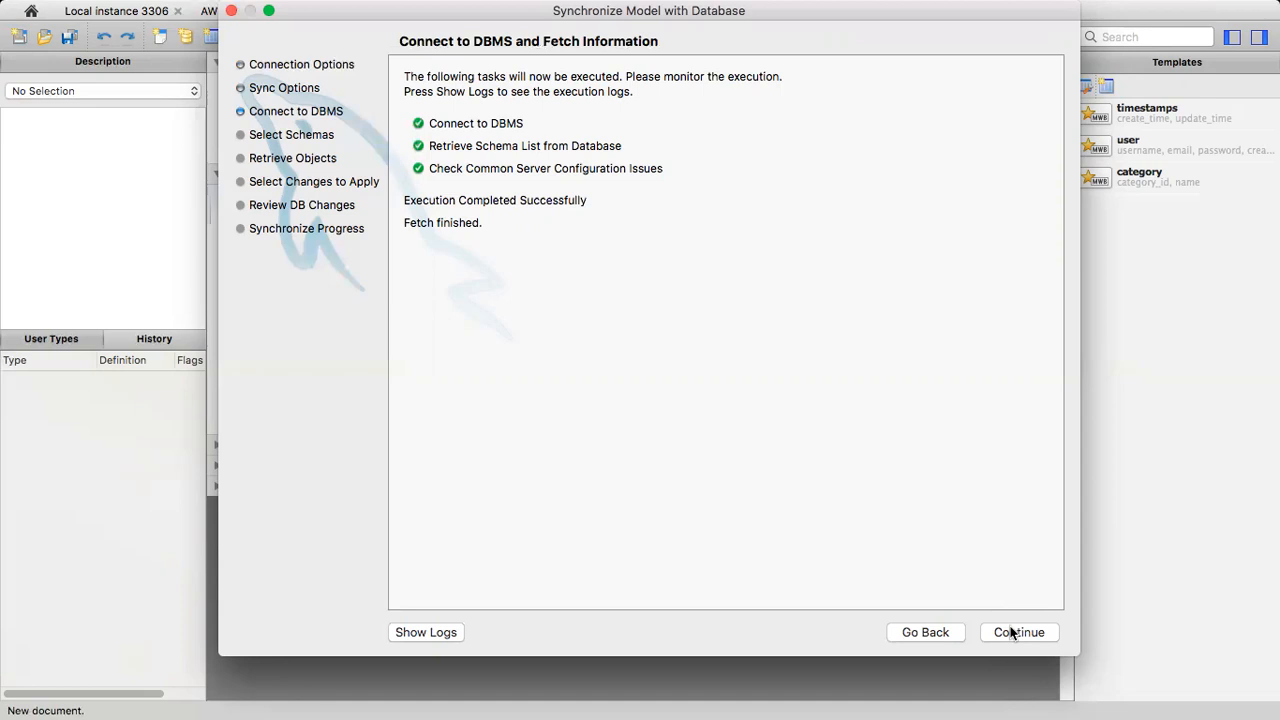
left_click(1012, 632)
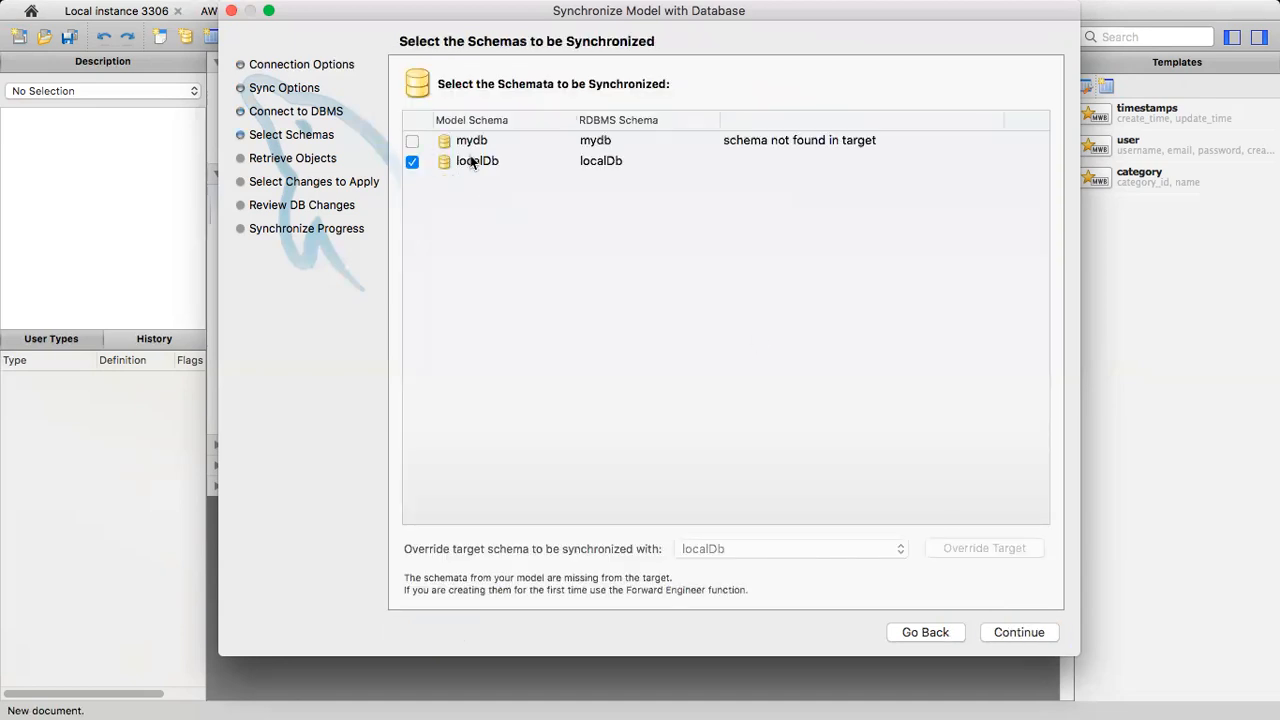
- Override the target schema of localDb with productionDb and retrieve the differences between the model and the database
left_click(588, 163)
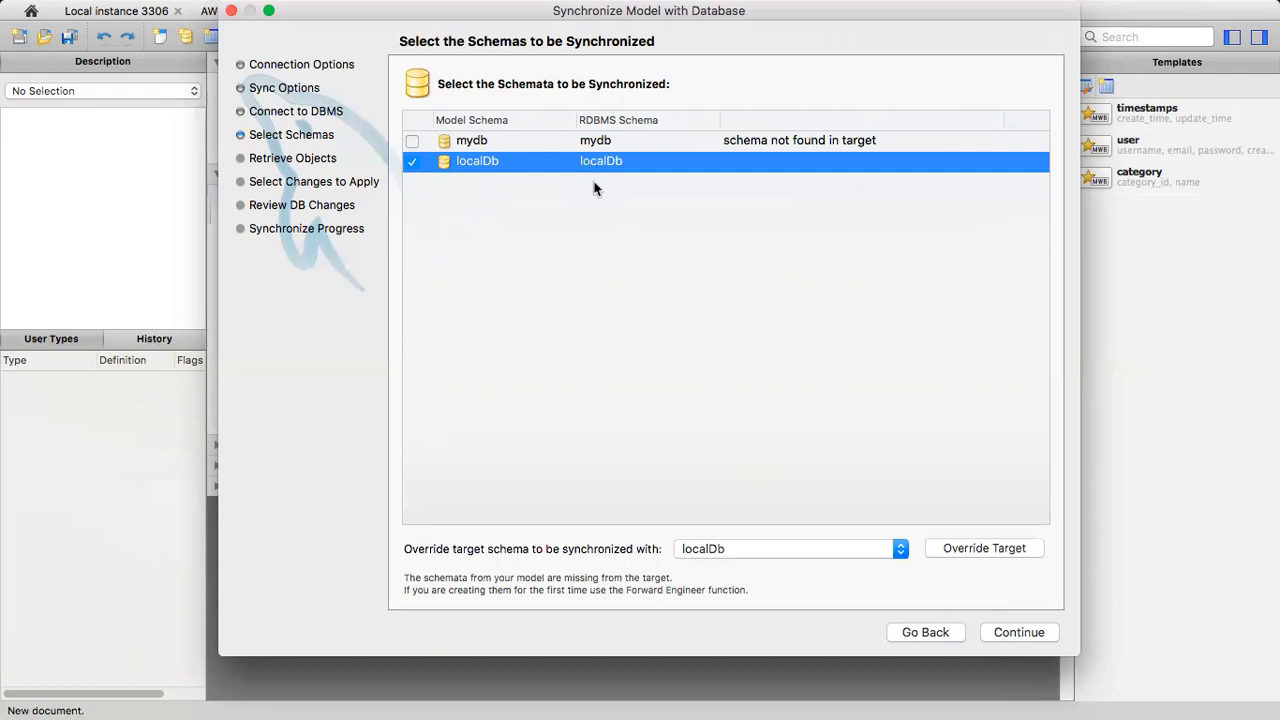
left_click(740, 549)
left_click(729, 566)
left_click(993, 549)
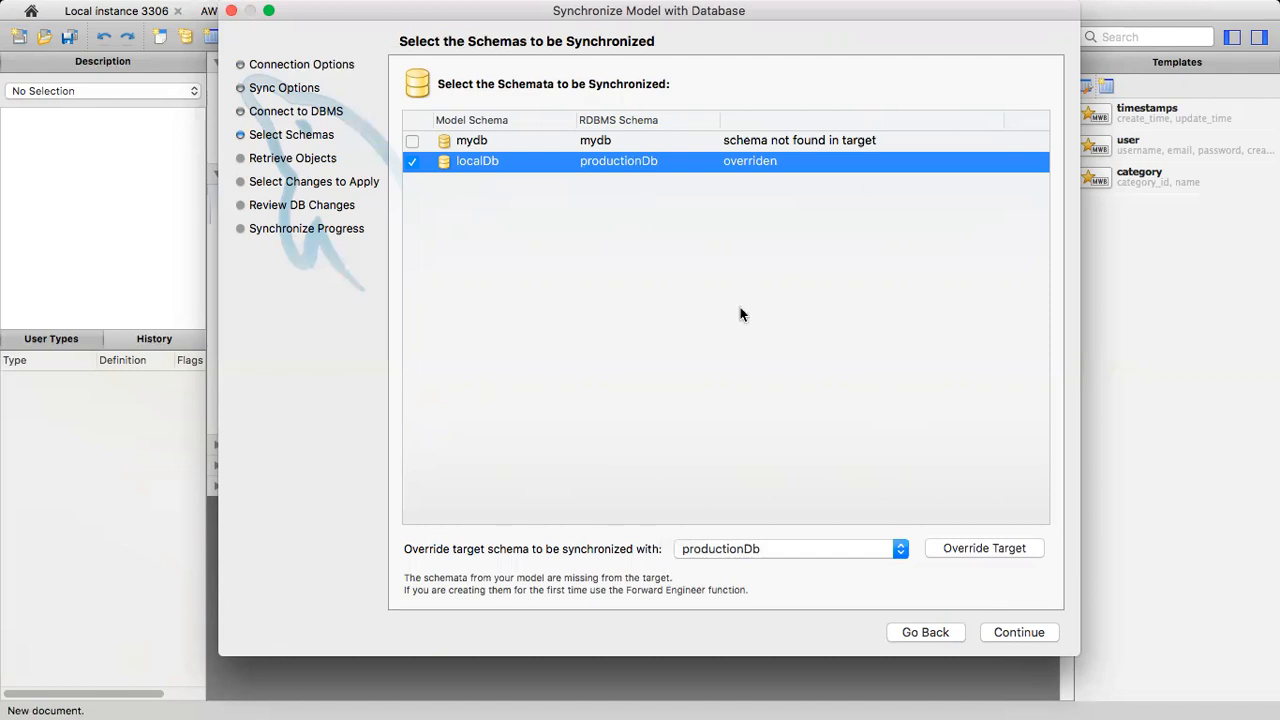
left_click(1017, 633)
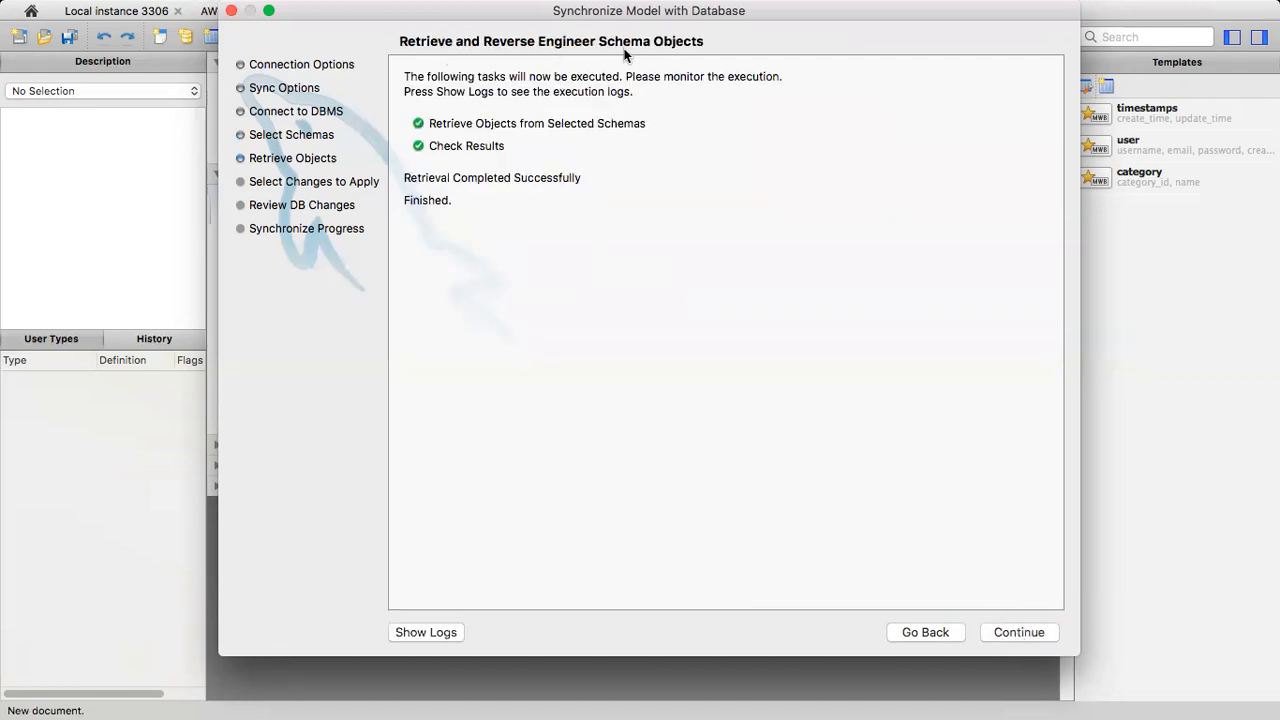
left_click(1010, 632)
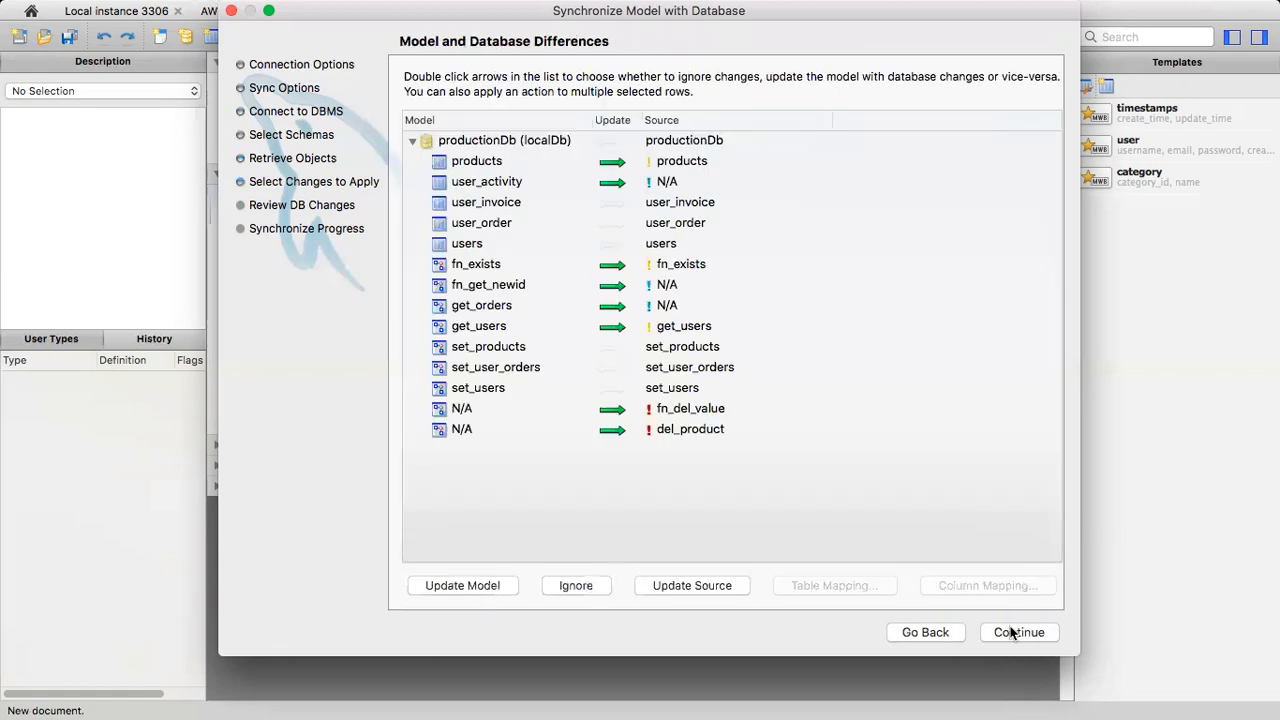
- Examine the generated SQL for the differing objects: products, user_activity, get_orders, fn_get_newid, fn_del_value and del_product
left_click_drag(738, 562, 730, 460)
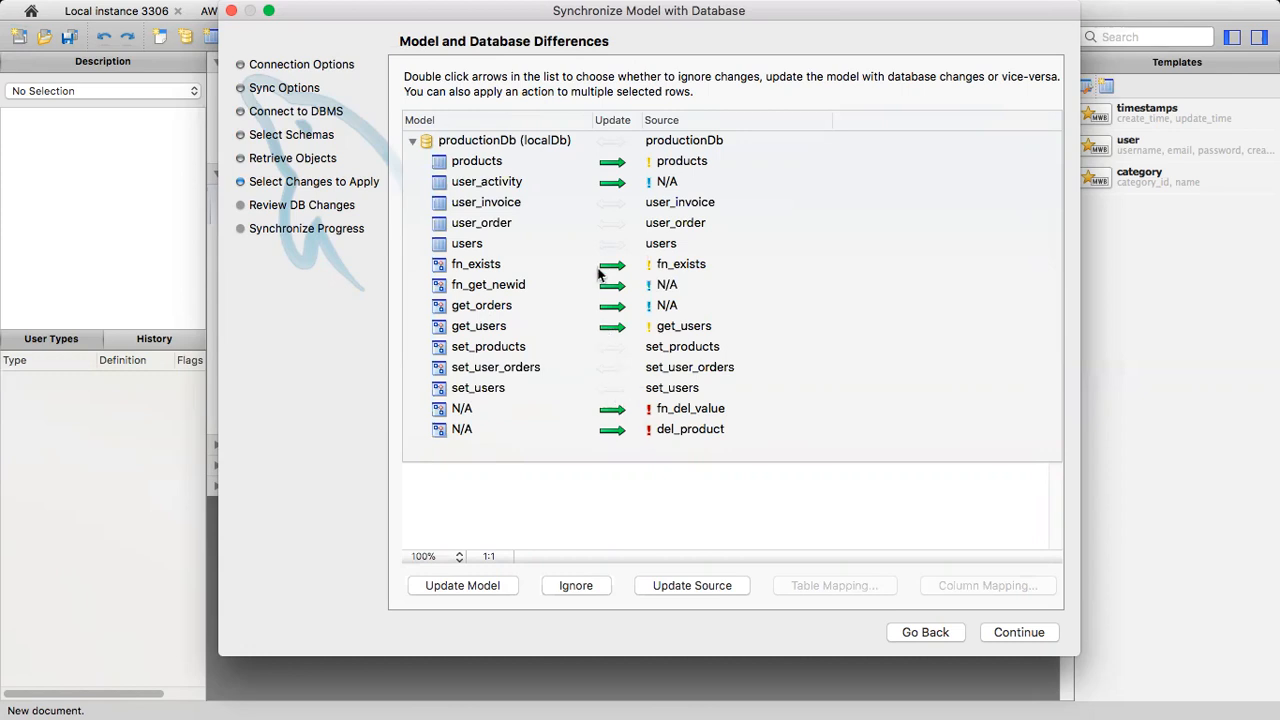
left_click(489, 166)
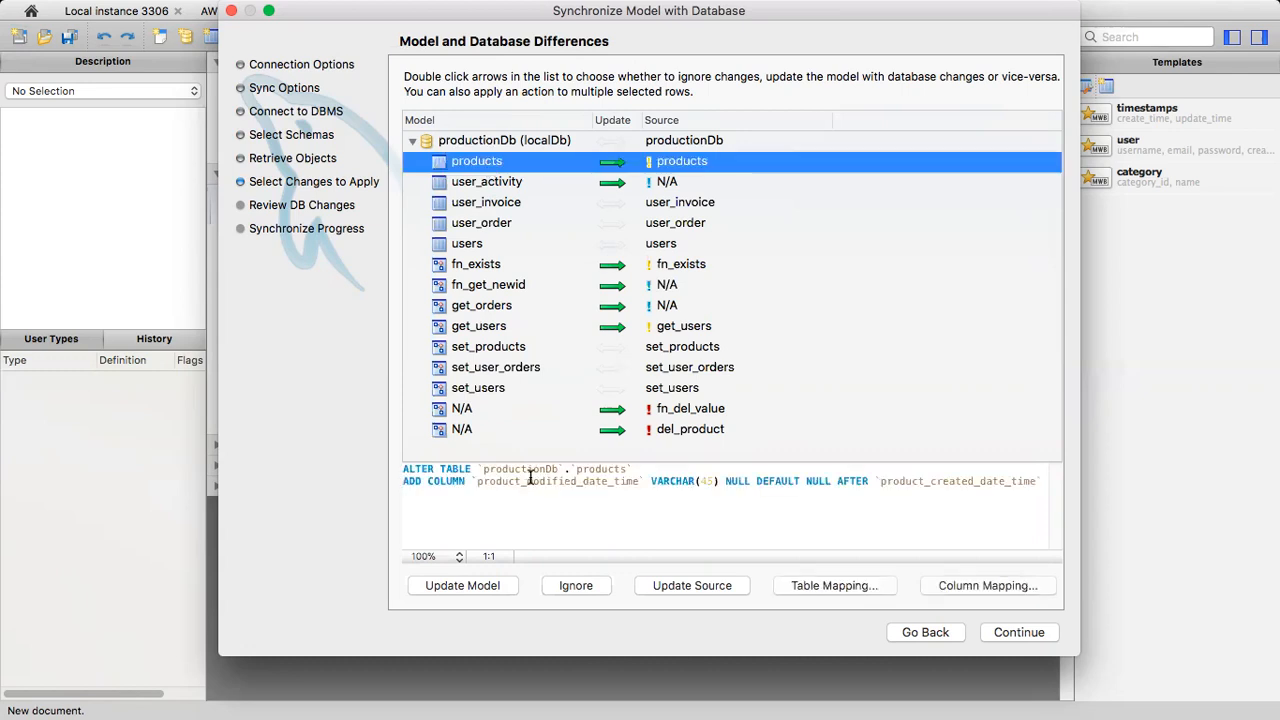
left_click(482, 186)
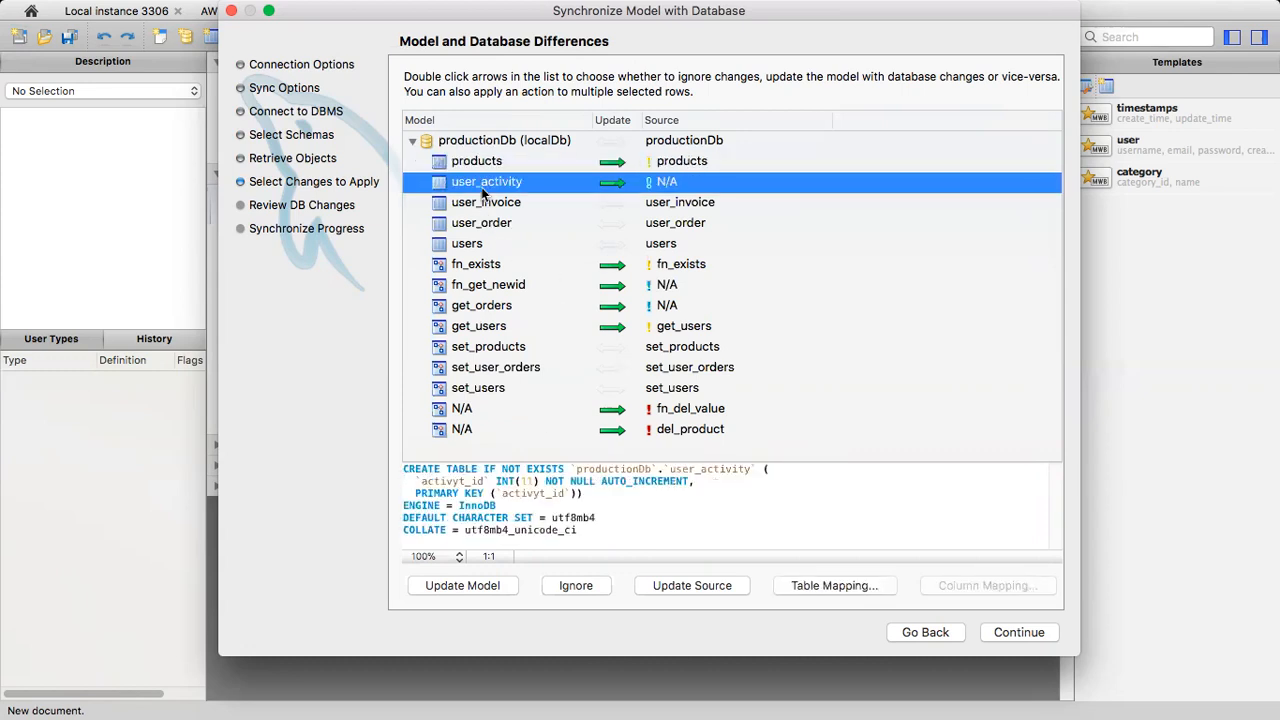
left_click(481, 310)
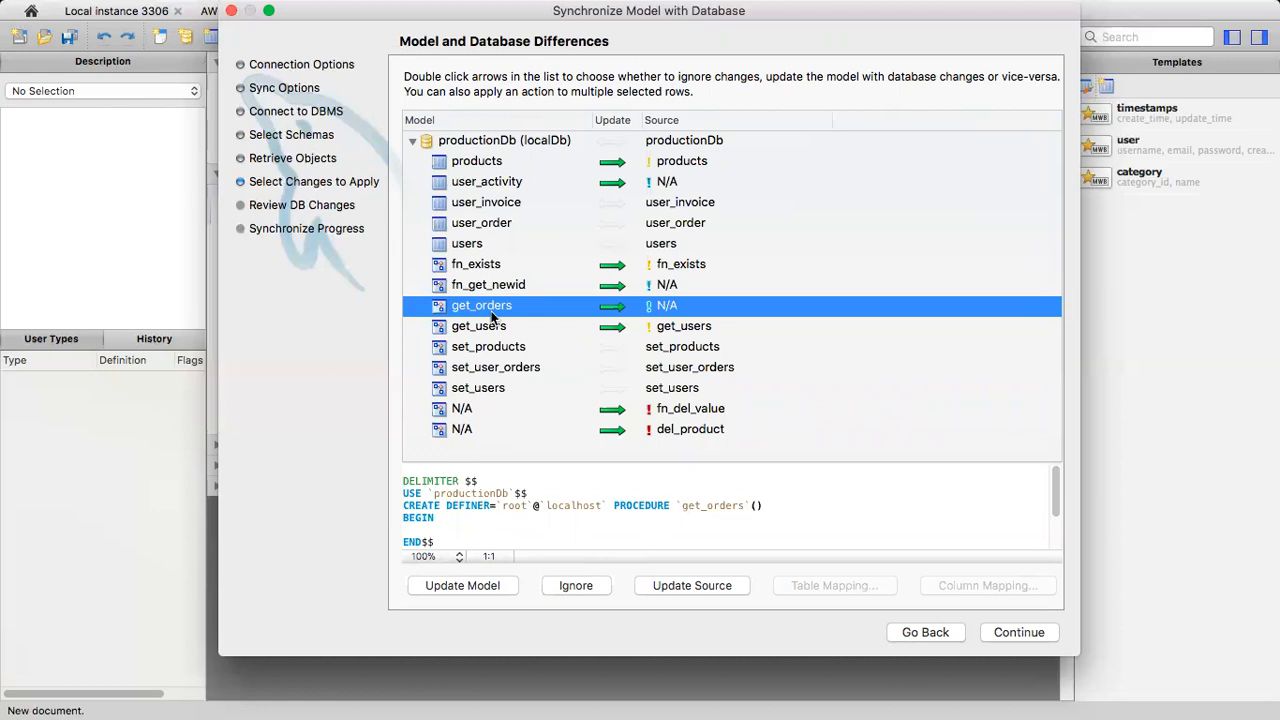
left_click(467, 288)
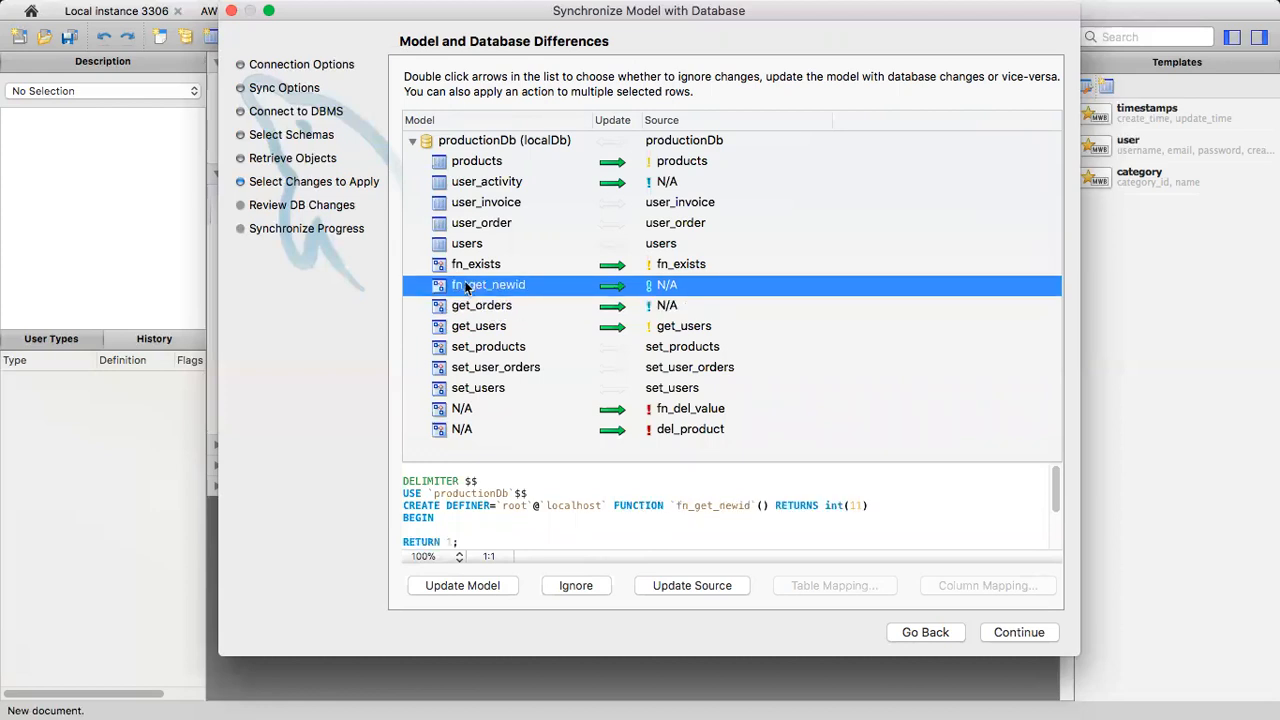
left_click(494, 409)
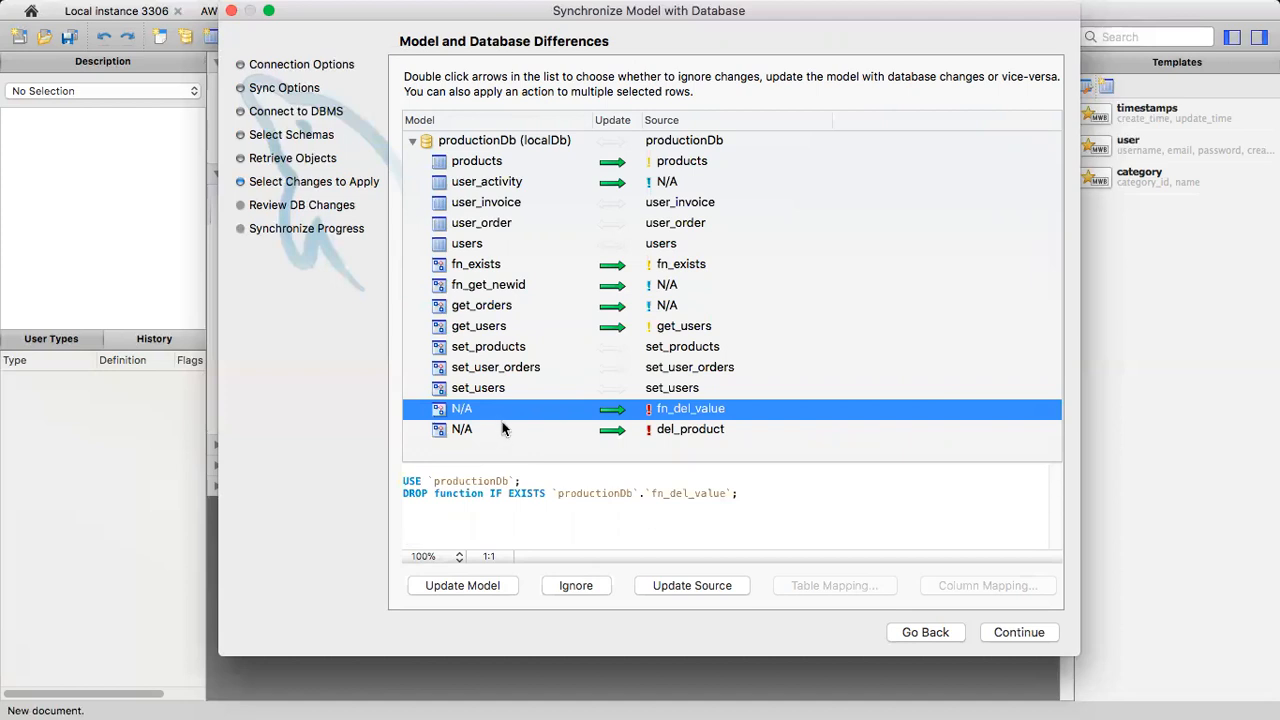
left_click(498, 431)
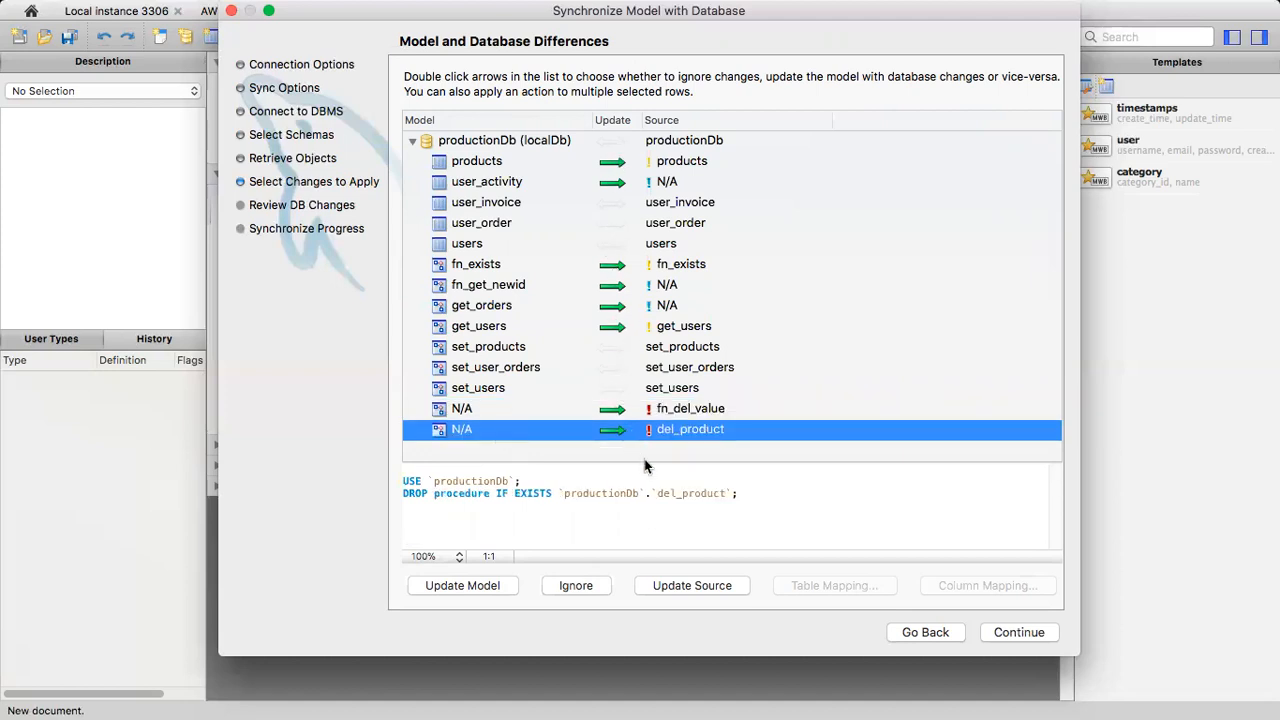
left_click_drag(649, 460, 648, 405)
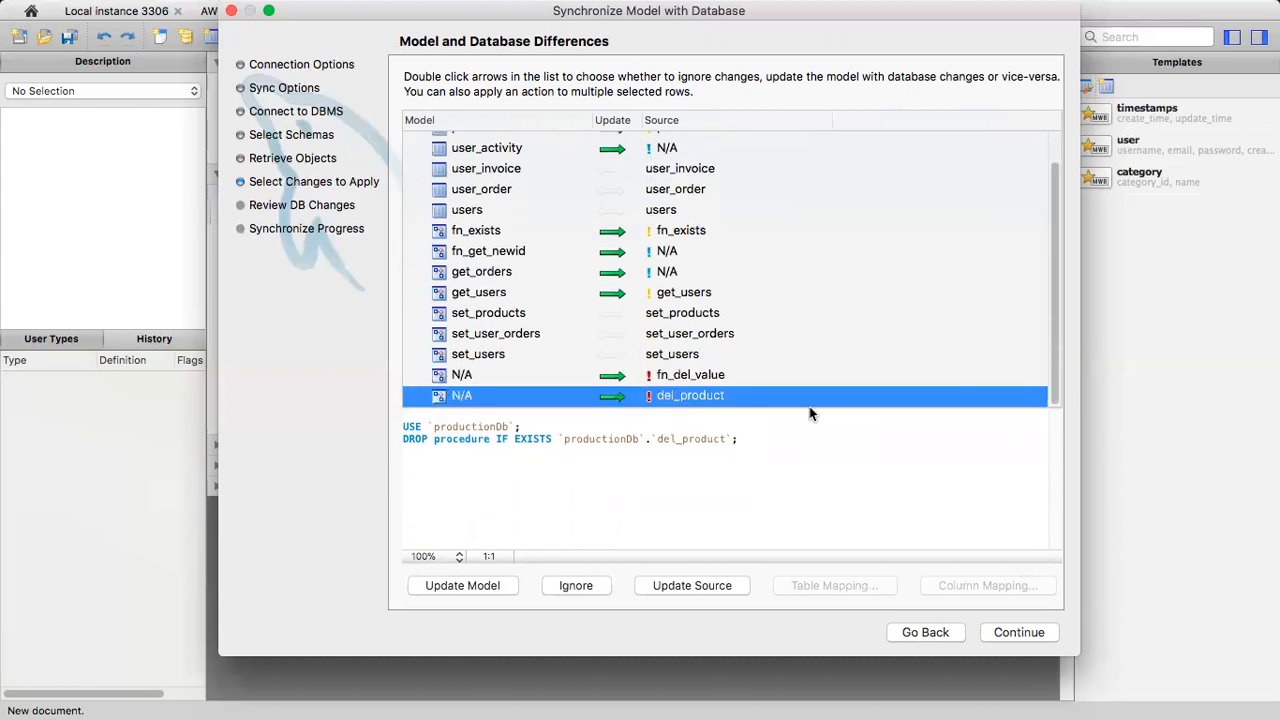
- Preview the SQL changes for productionDb and save the script as newProductionDb.sql in the TEST folder
left_click(1018, 632)
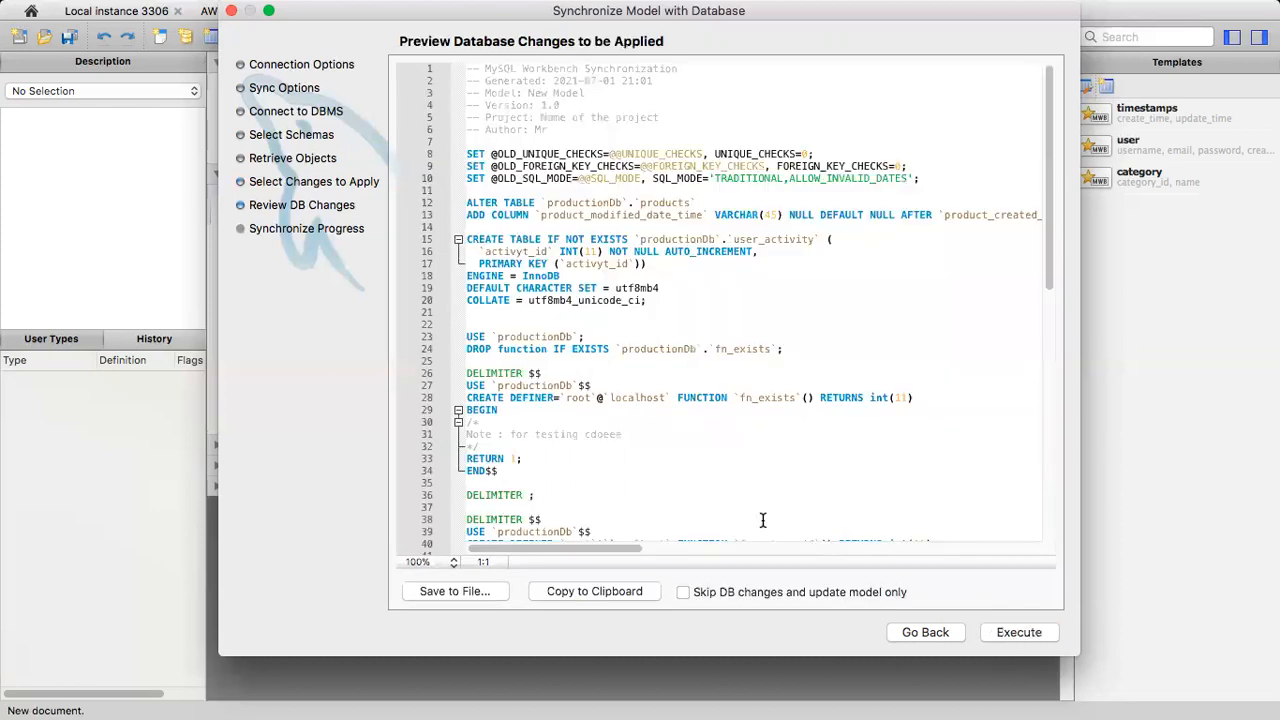
left_click(699, 289)
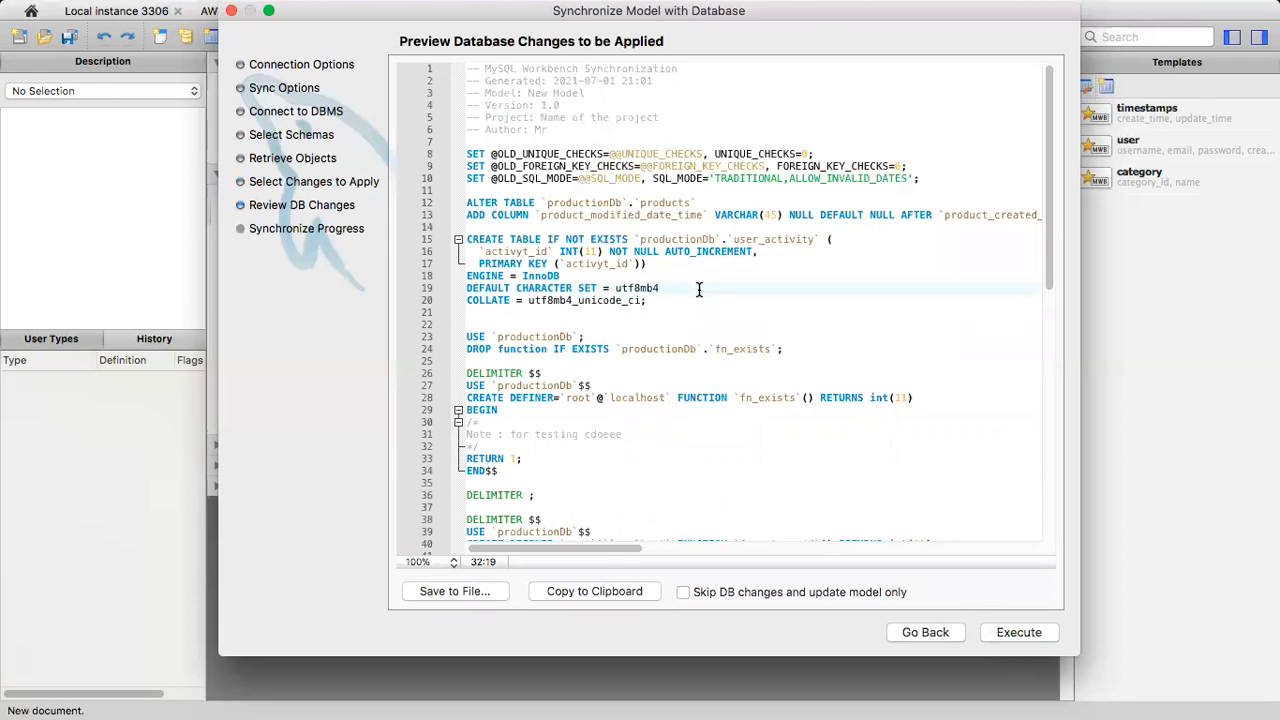
scroll(700, 381, "down", 3)
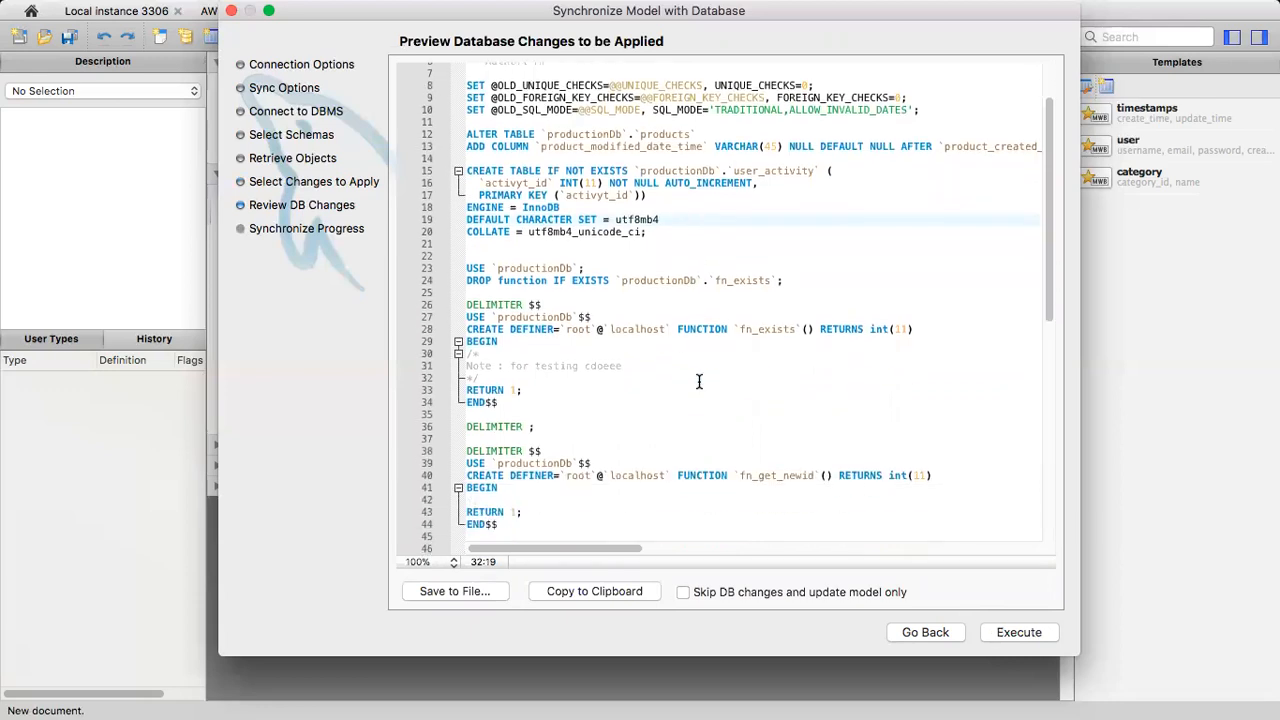
left_click(446, 592)
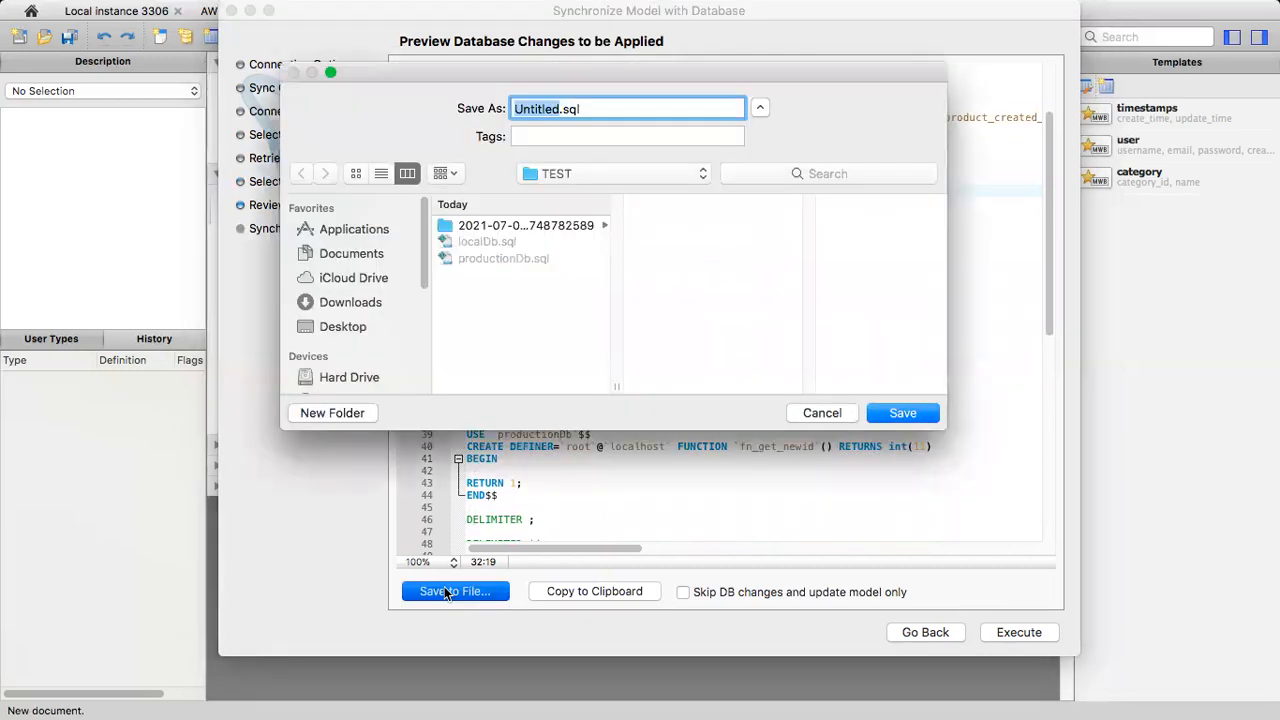
type("newProdu")
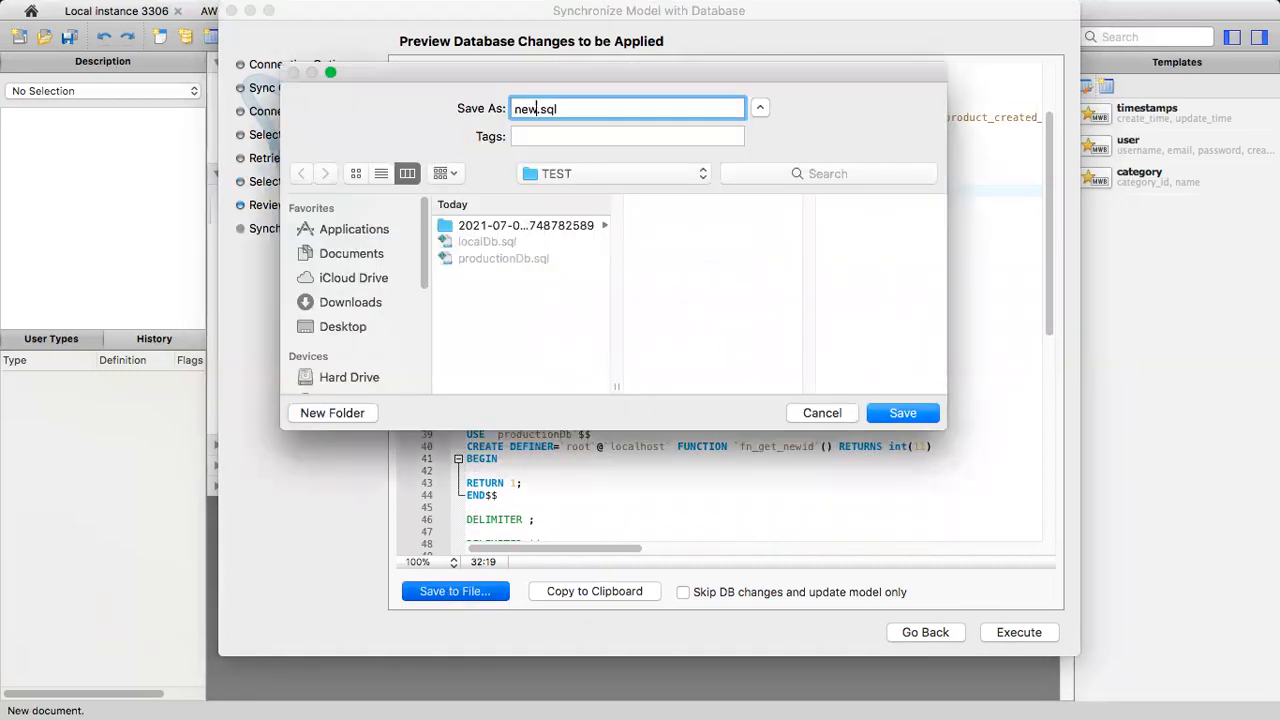
type("ctionDb")
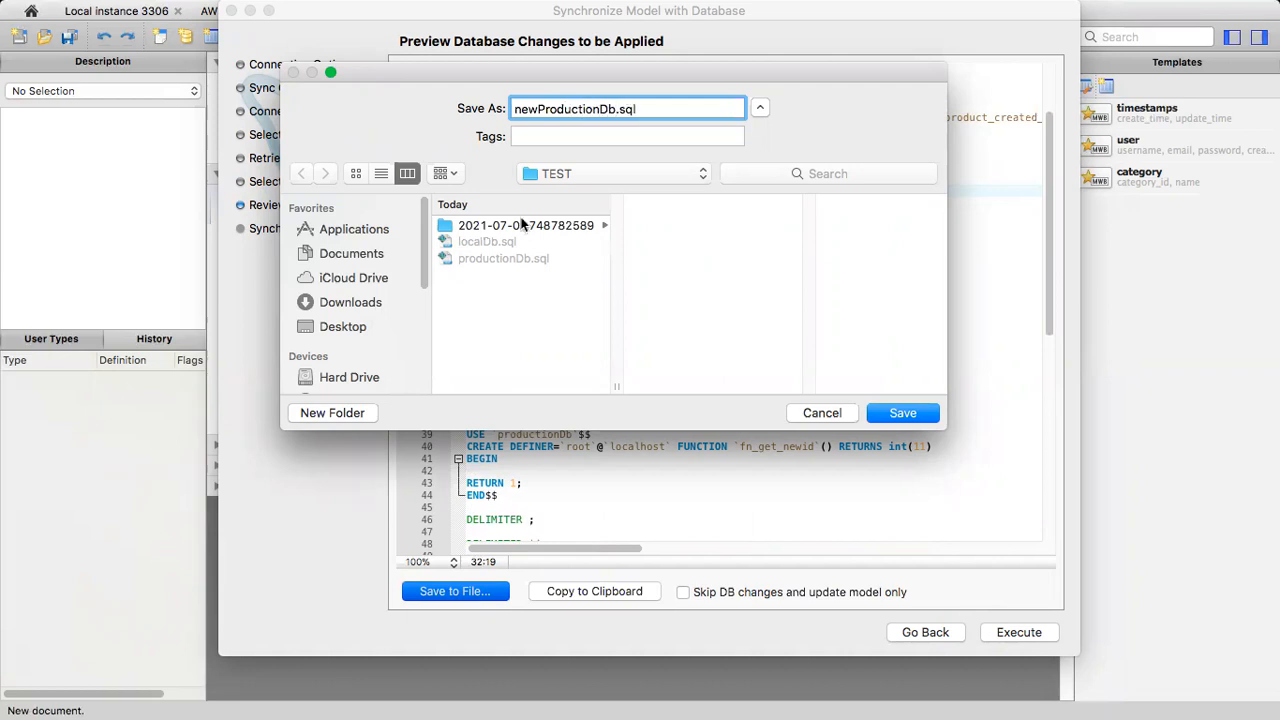
left_click(903, 413)
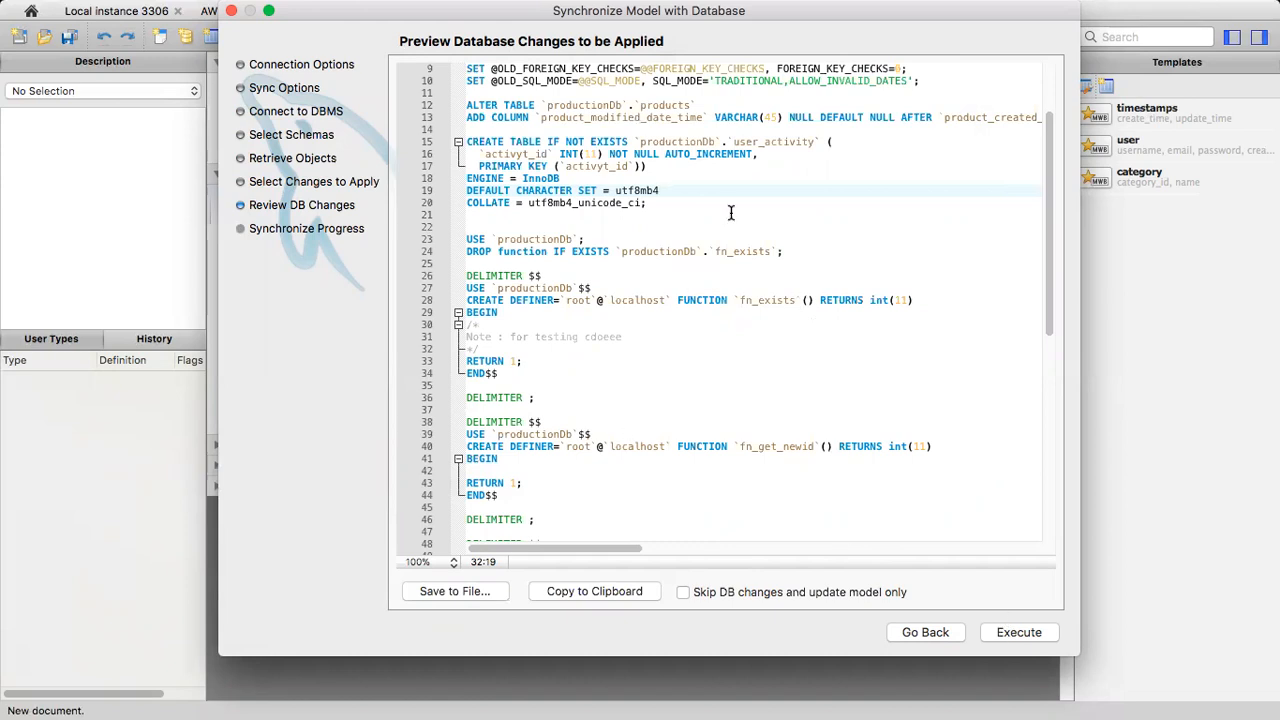
- Execute the synchronization on the local productionDb, close the wizard, and refresh the schema list of Local instance 3306
left_click(1012, 632)
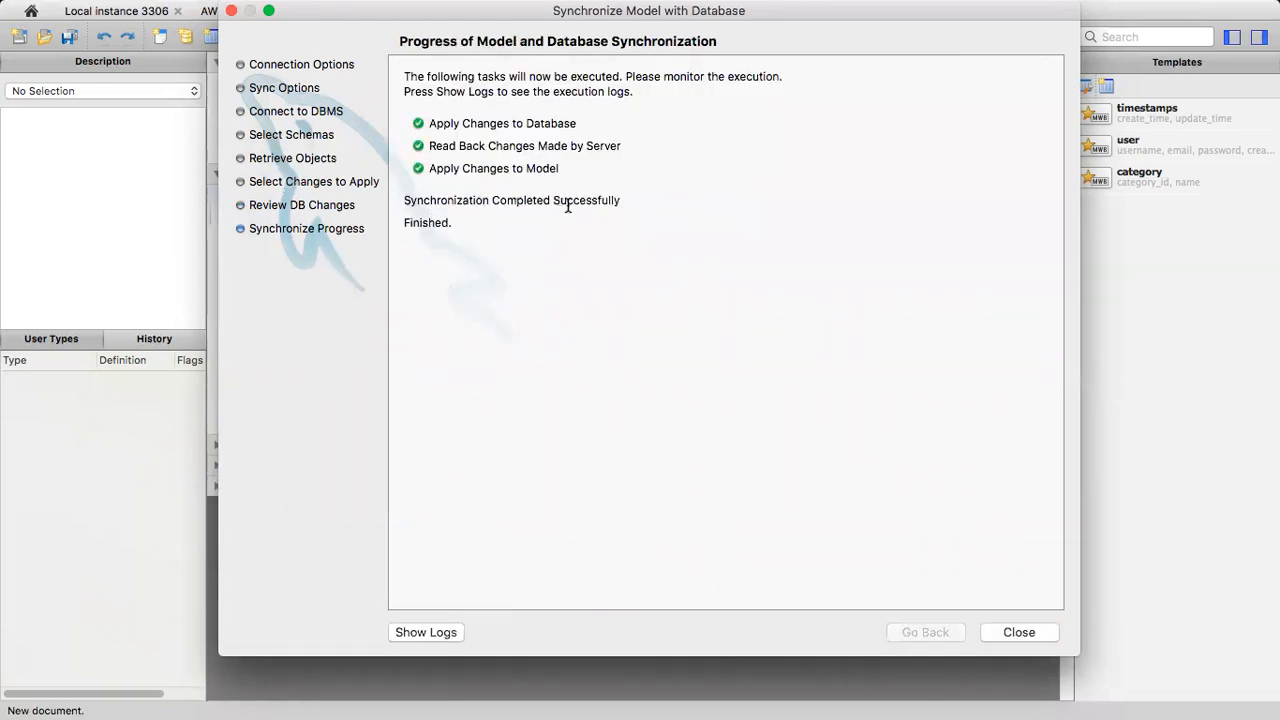
left_click(1019, 632)
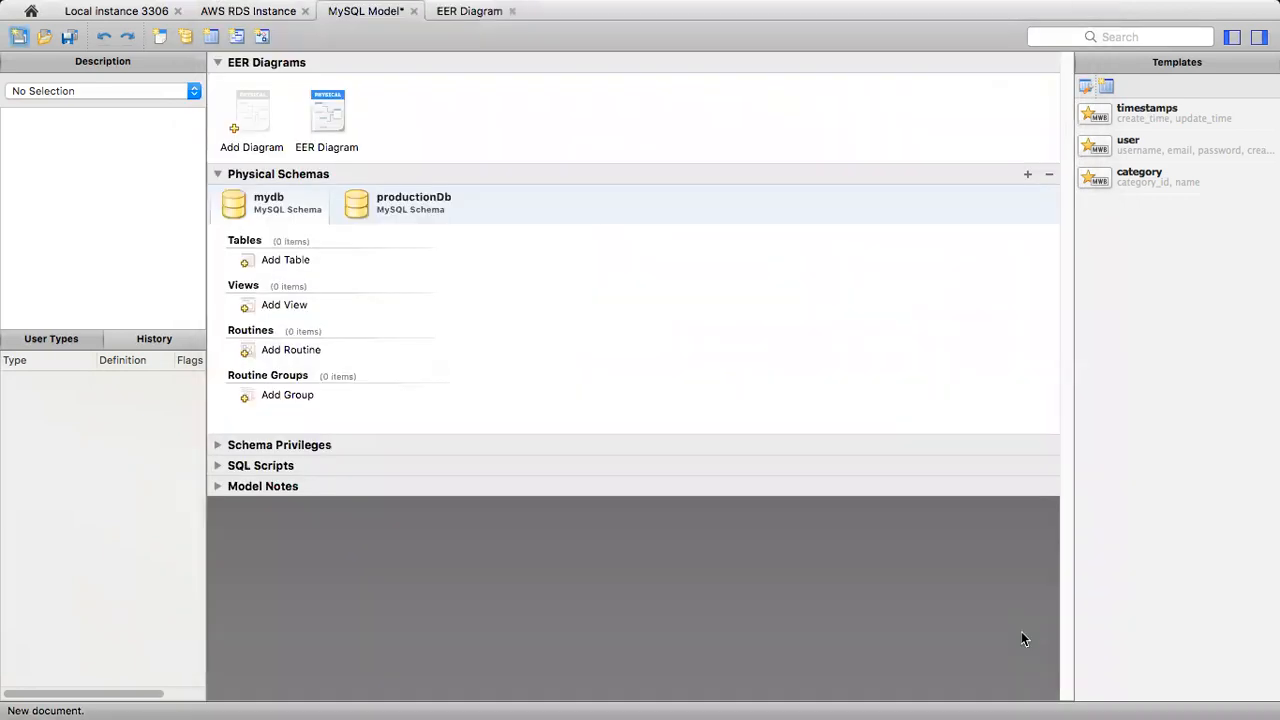
left_click(128, 12)
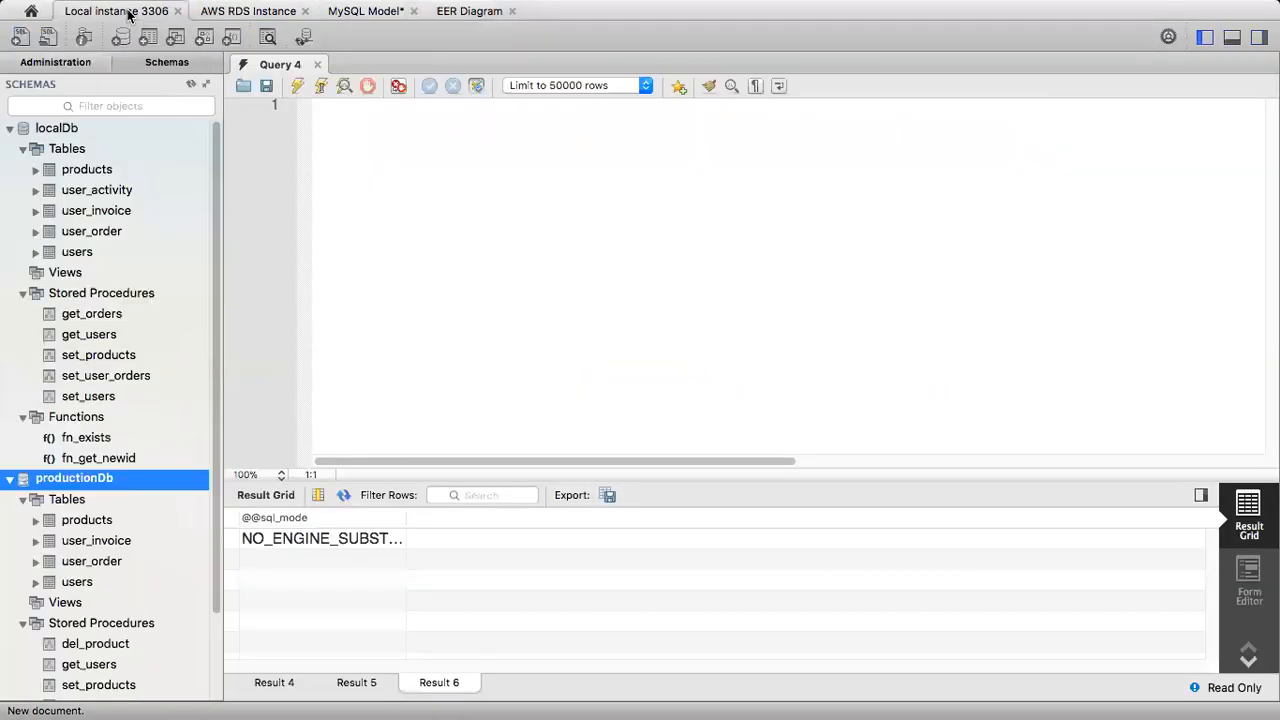
left_click(191, 85)
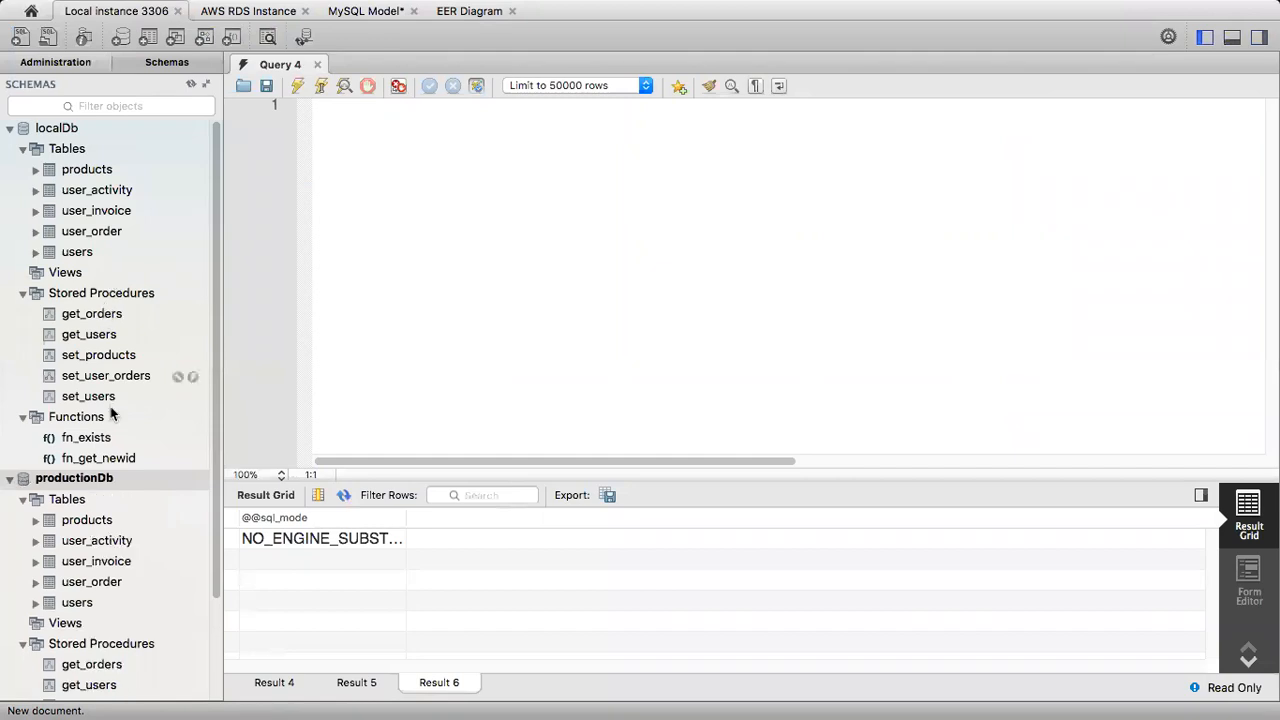
- Compare the tables, stored procedures and functions of localDb with those of productionDb in the schema tree
left_click(23, 293)
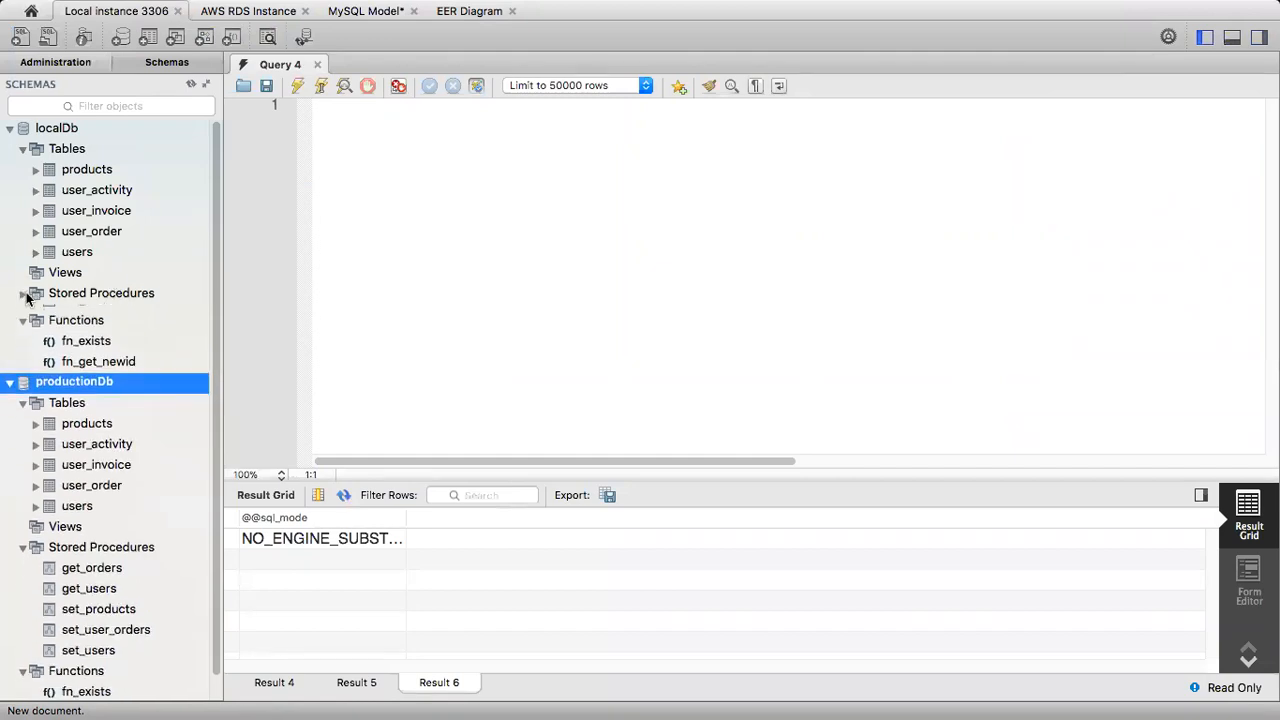
left_click(23, 314)
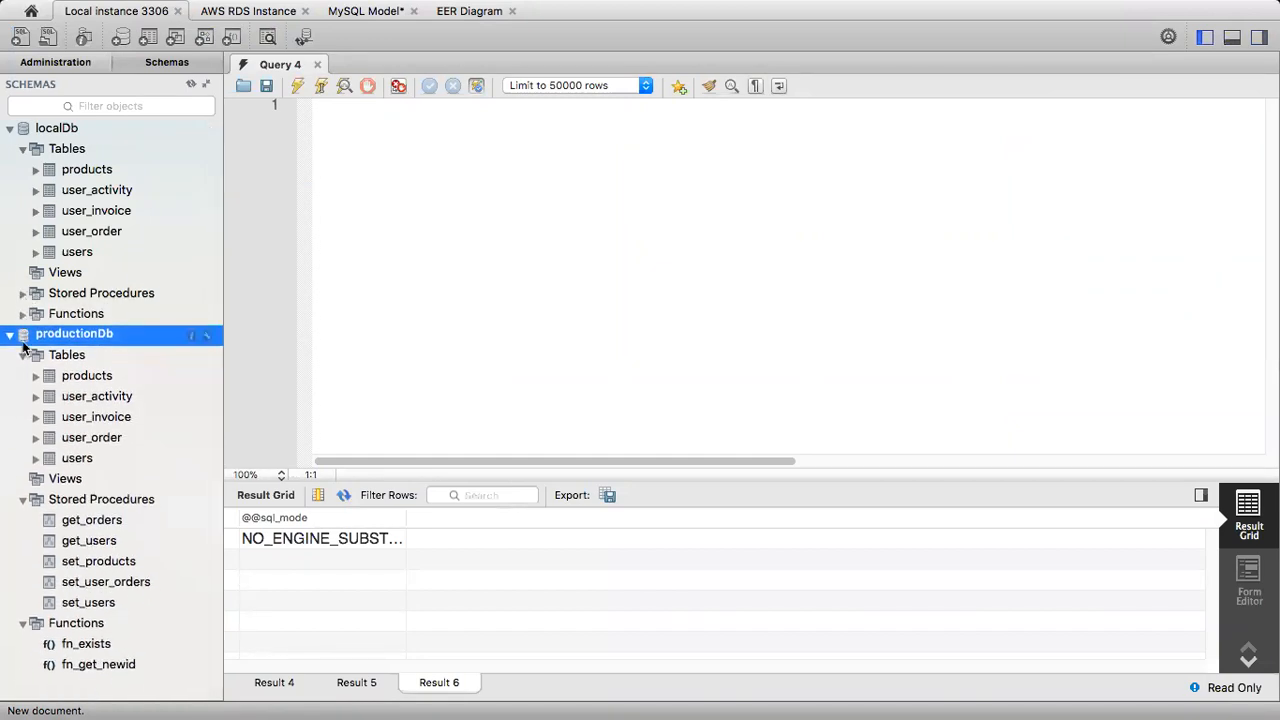
left_click(23, 499)
left_click(23, 521)
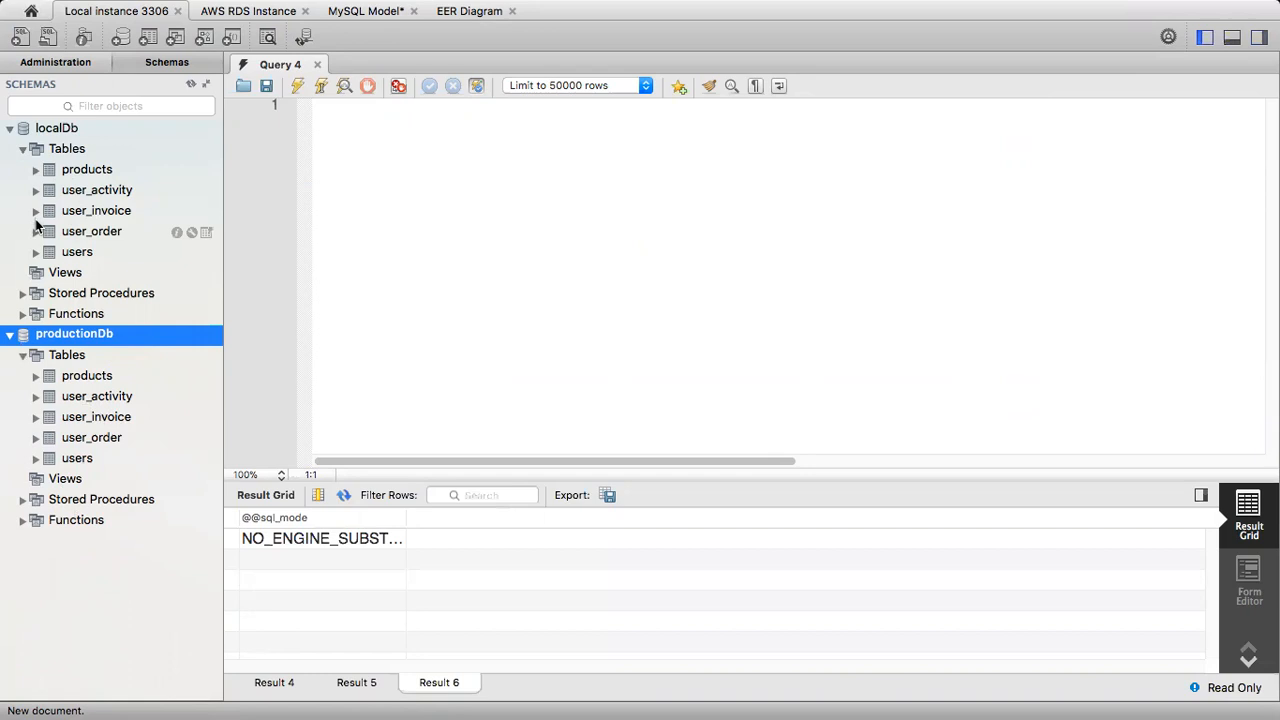
left_click(23, 293)
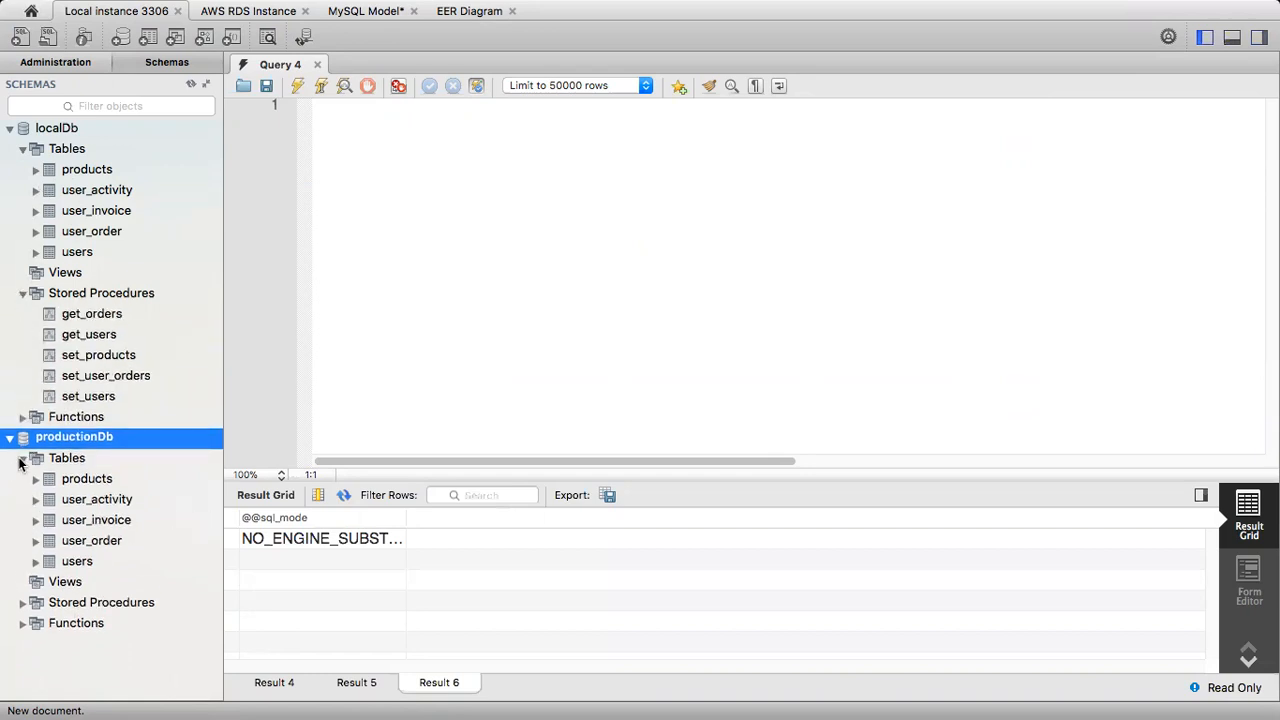
left_click(23, 602)
scroll(112, 520, "down", 2)
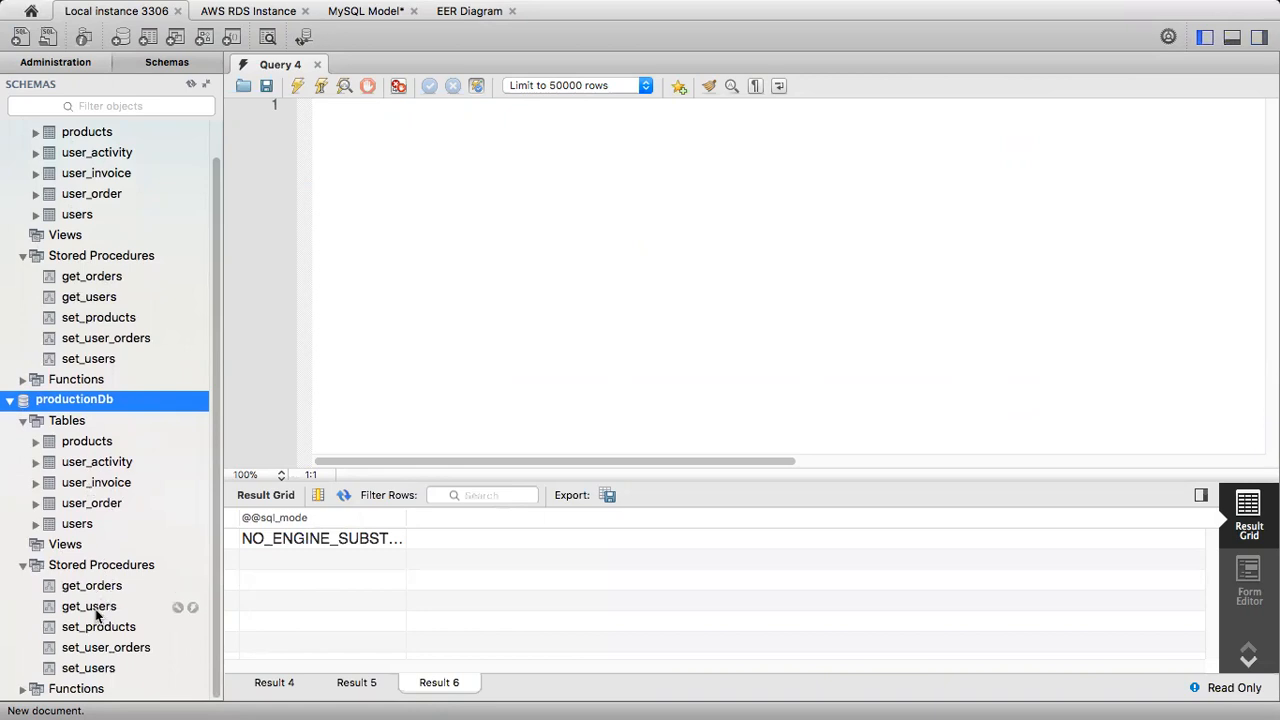
left_click(89, 607)
left_click(22, 688)
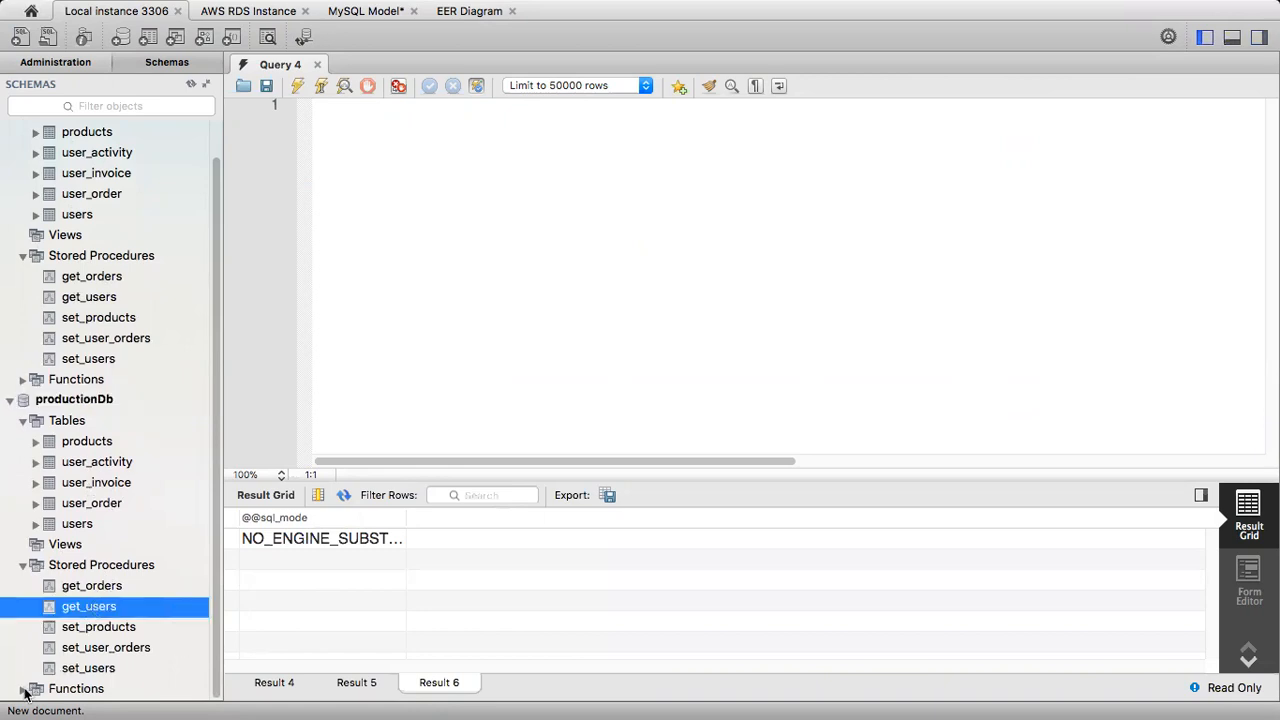
scroll(170, 550, "down", 1)
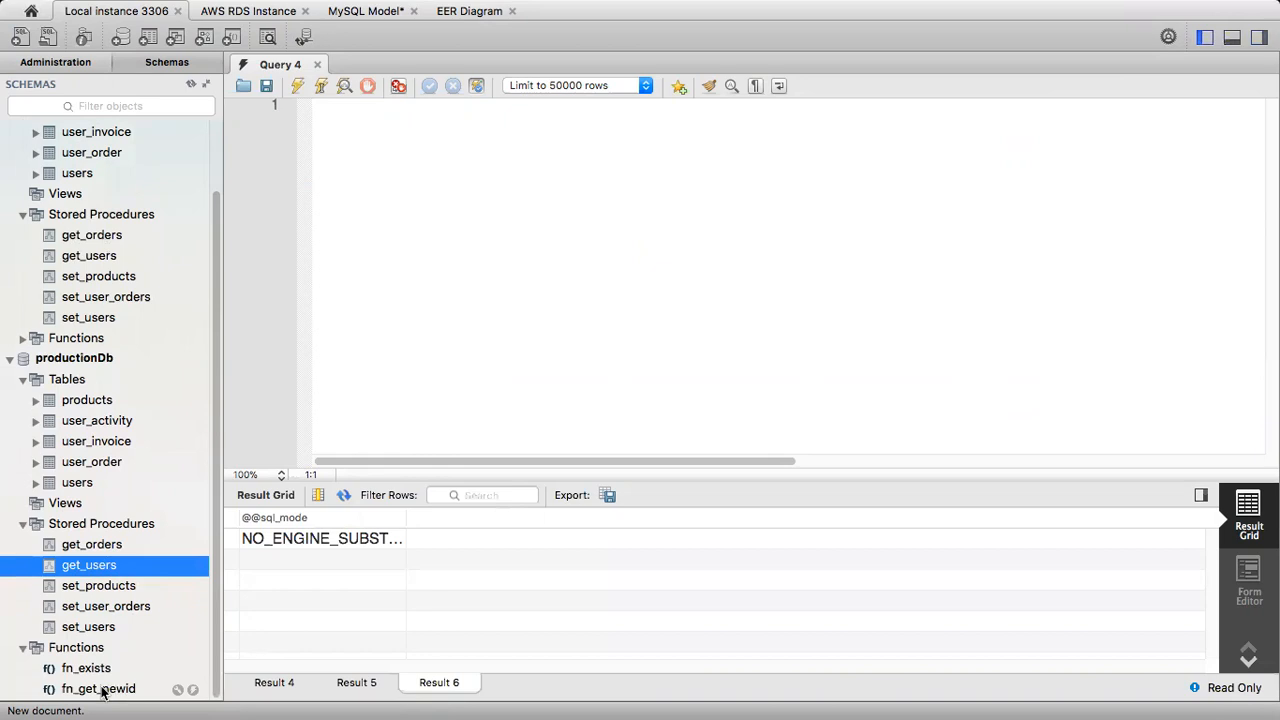
left_click(24, 340)
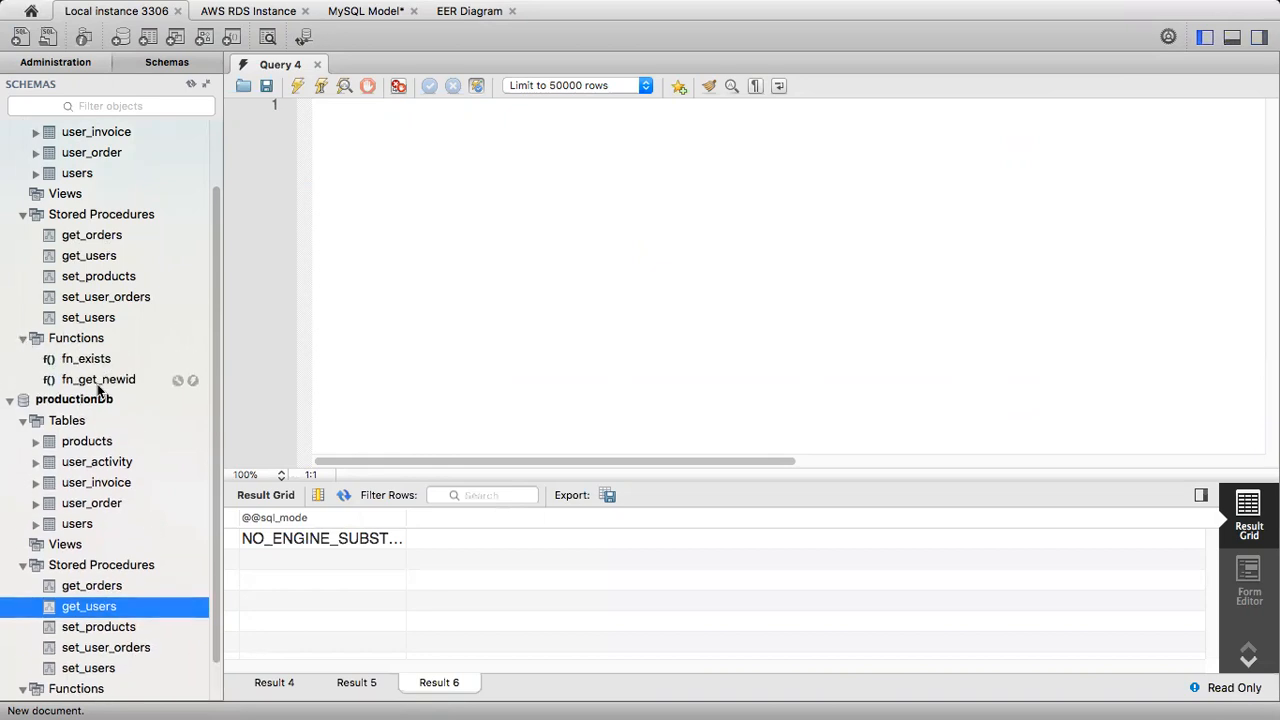
scroll(110, 253, "up", 2)
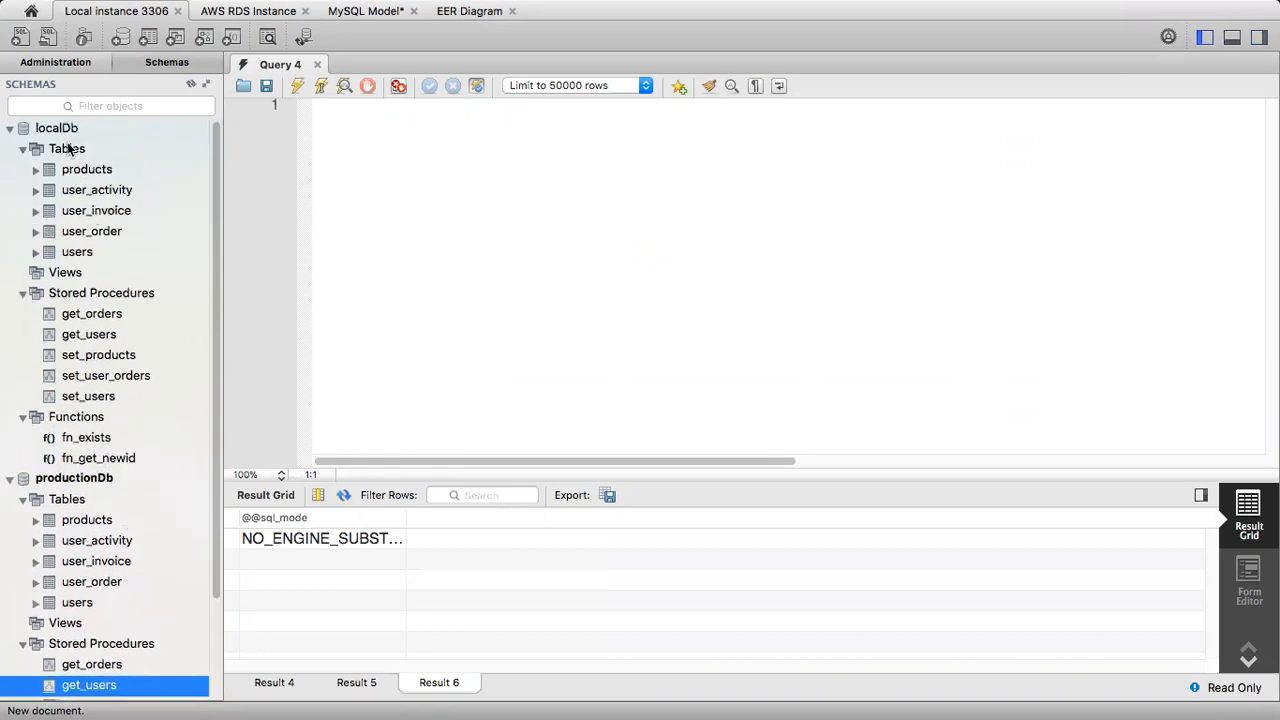
scroll(100, 500, "down", 3)
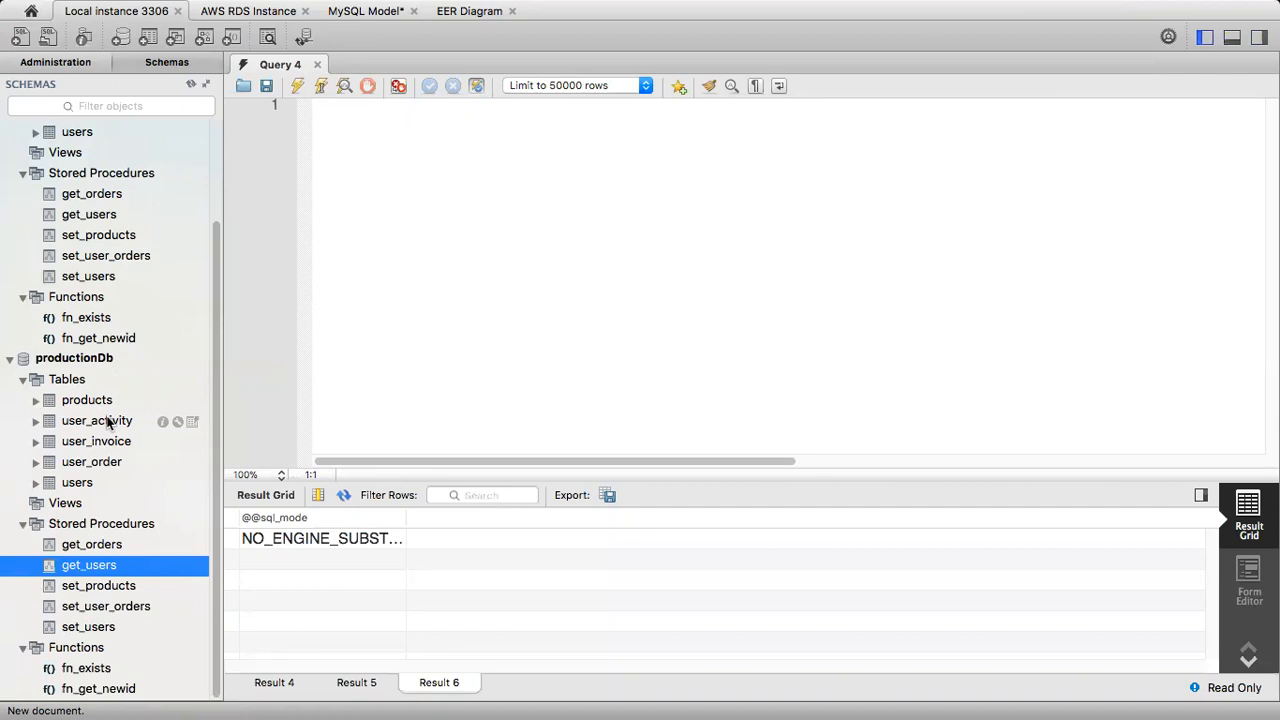
scroll(106, 420, "up", 3)
- Switch to Finder, open newProductionDb.sql from the TEST folder in TextEdit, and close the localDb.sql and productionDb.sql documents
mouse_move(5, 240)
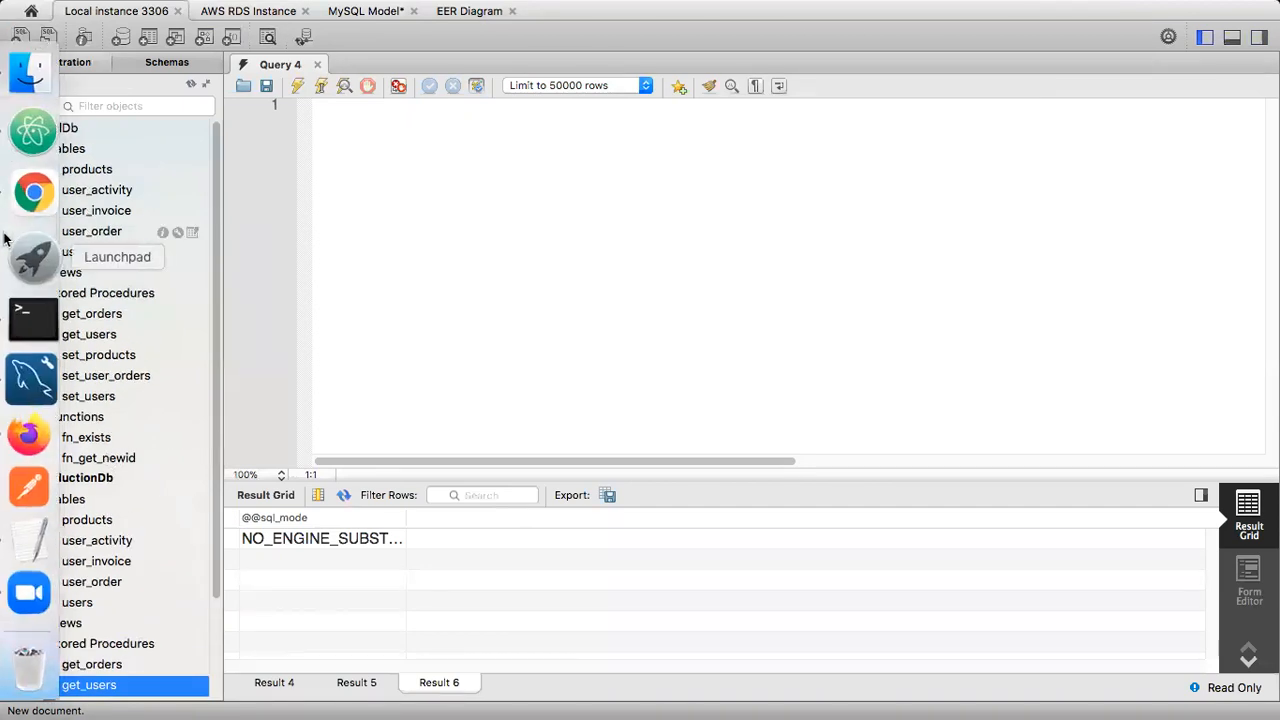
left_click(29, 75)
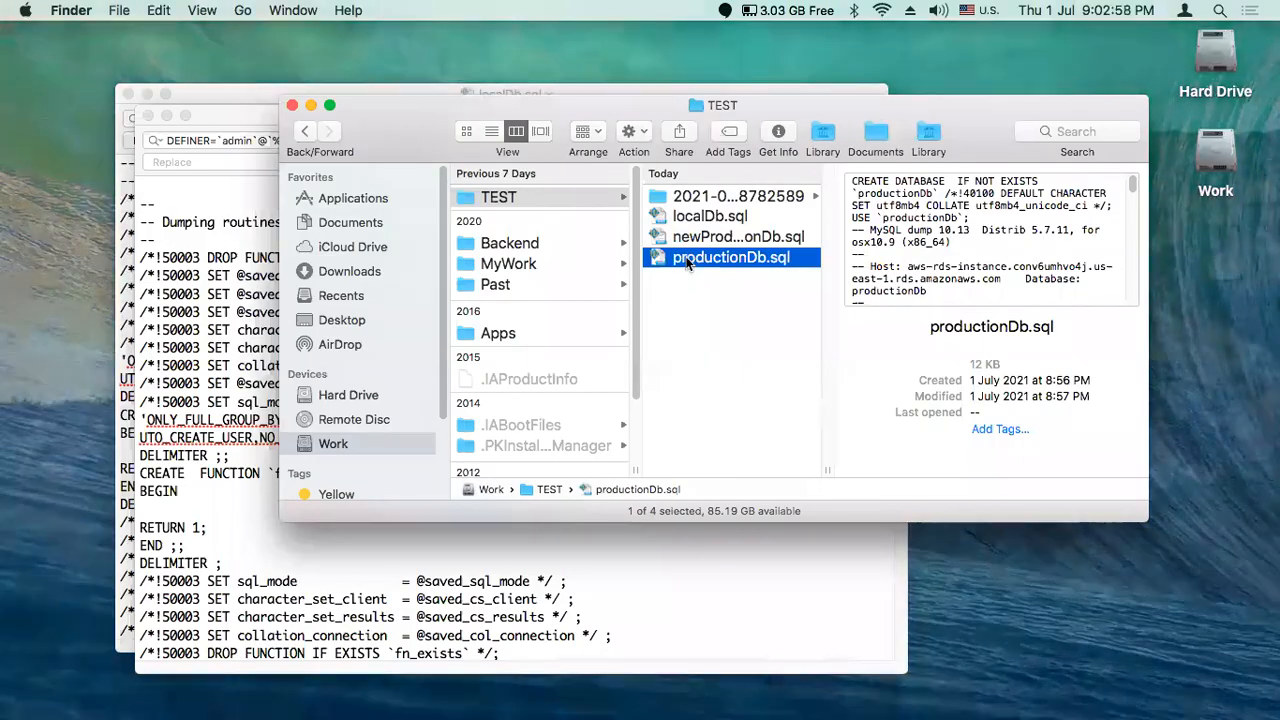
left_click(681, 240)
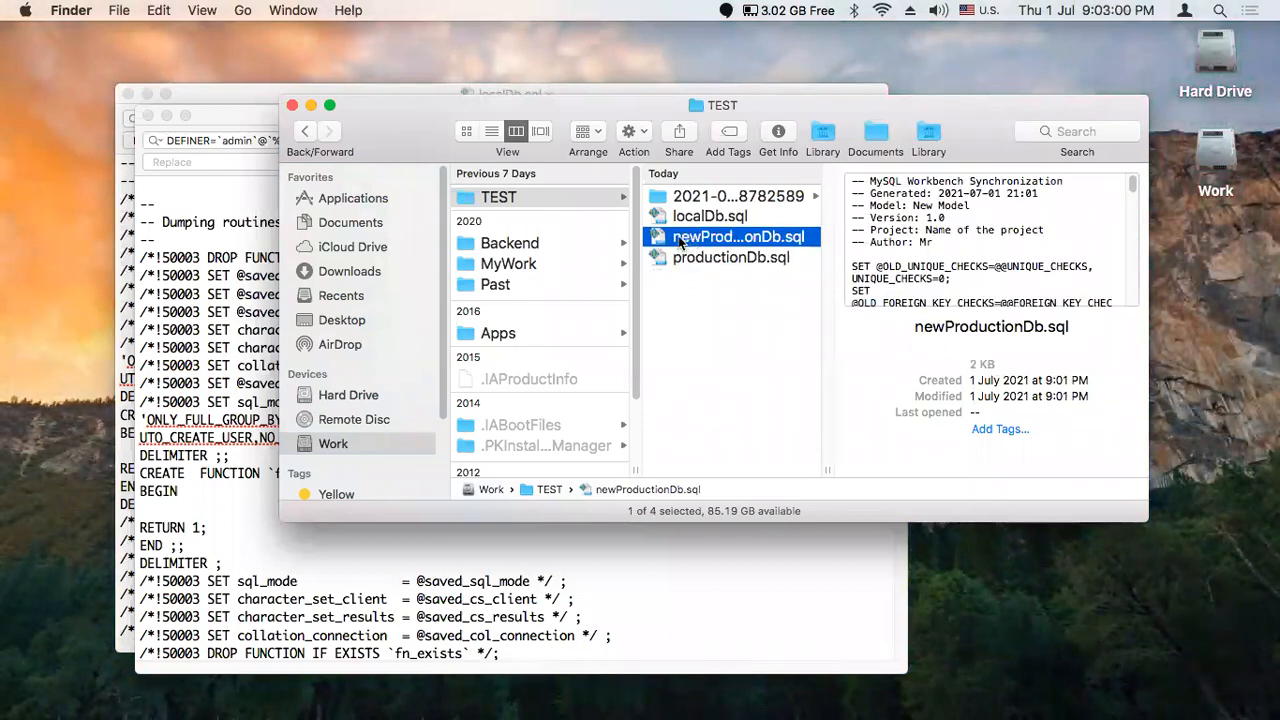
right_click(681, 242)
mouse_move(740, 263)
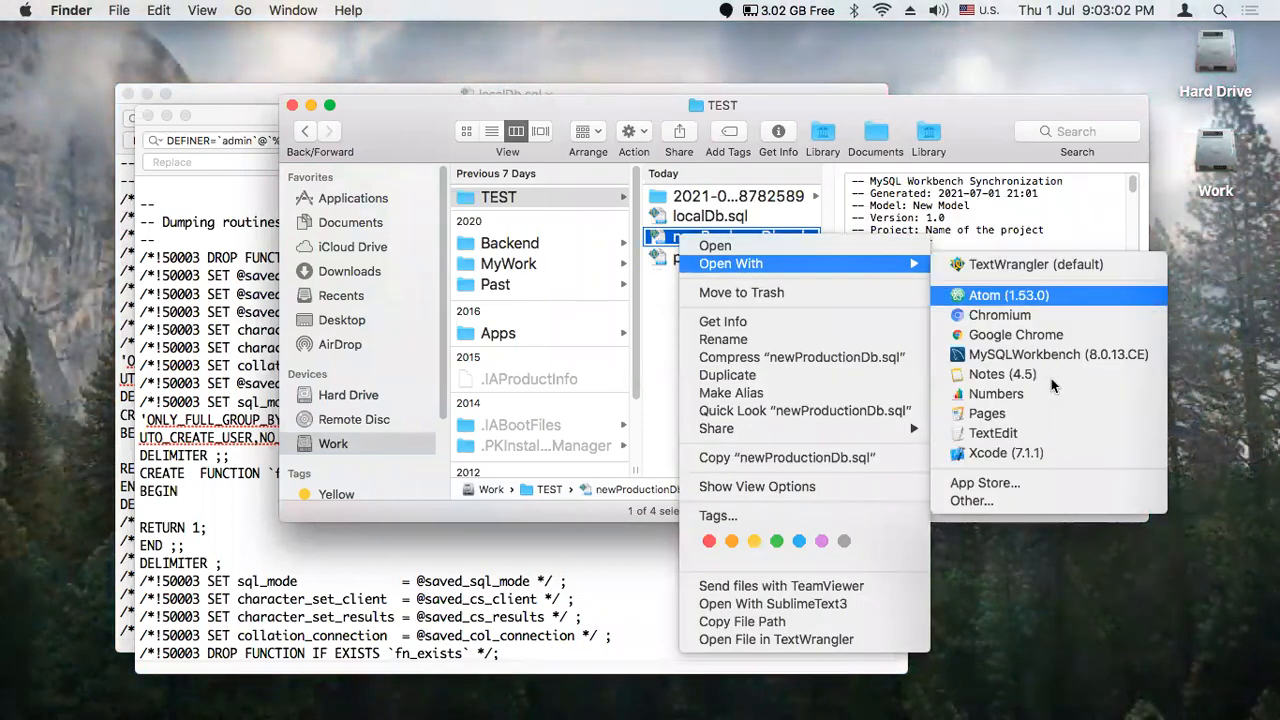
left_click(1035, 433)
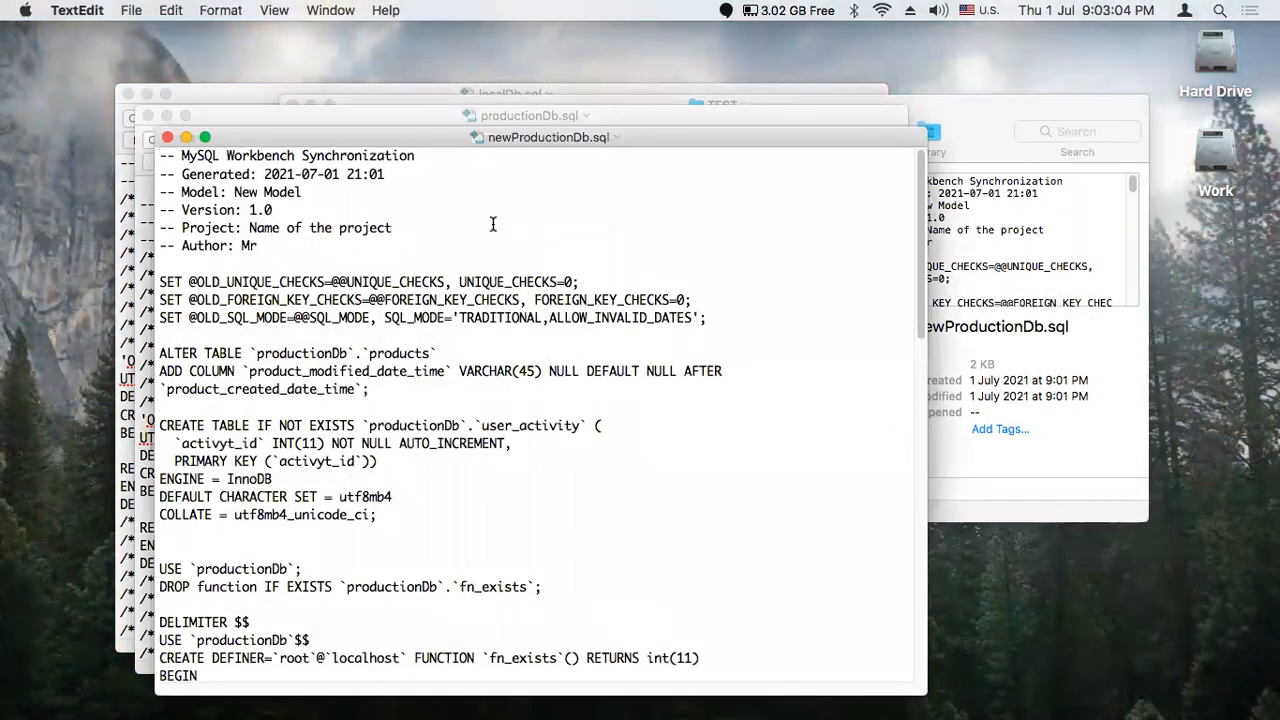
left_click(147, 116)
left_click(129, 93)
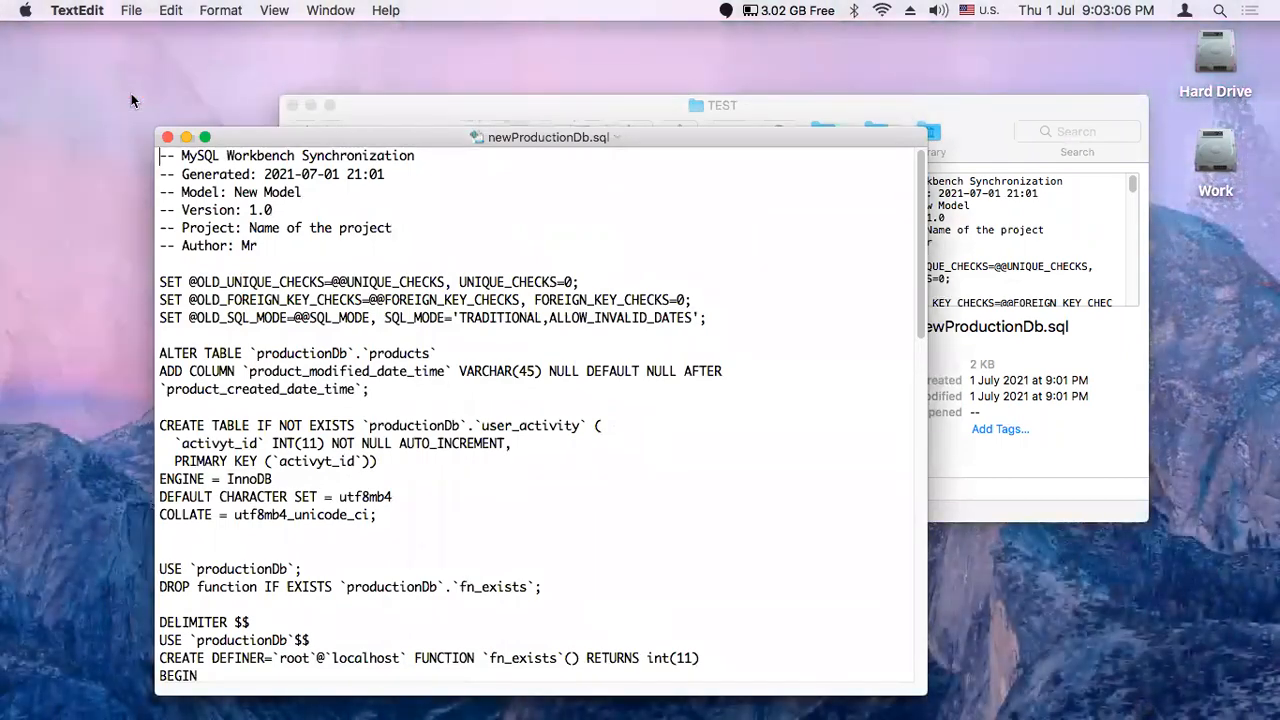
- Review the newProductionDb.sql script and search it for DEFINER=`root`@`localhost`
left_click_drag(377, 131, 369, 51)
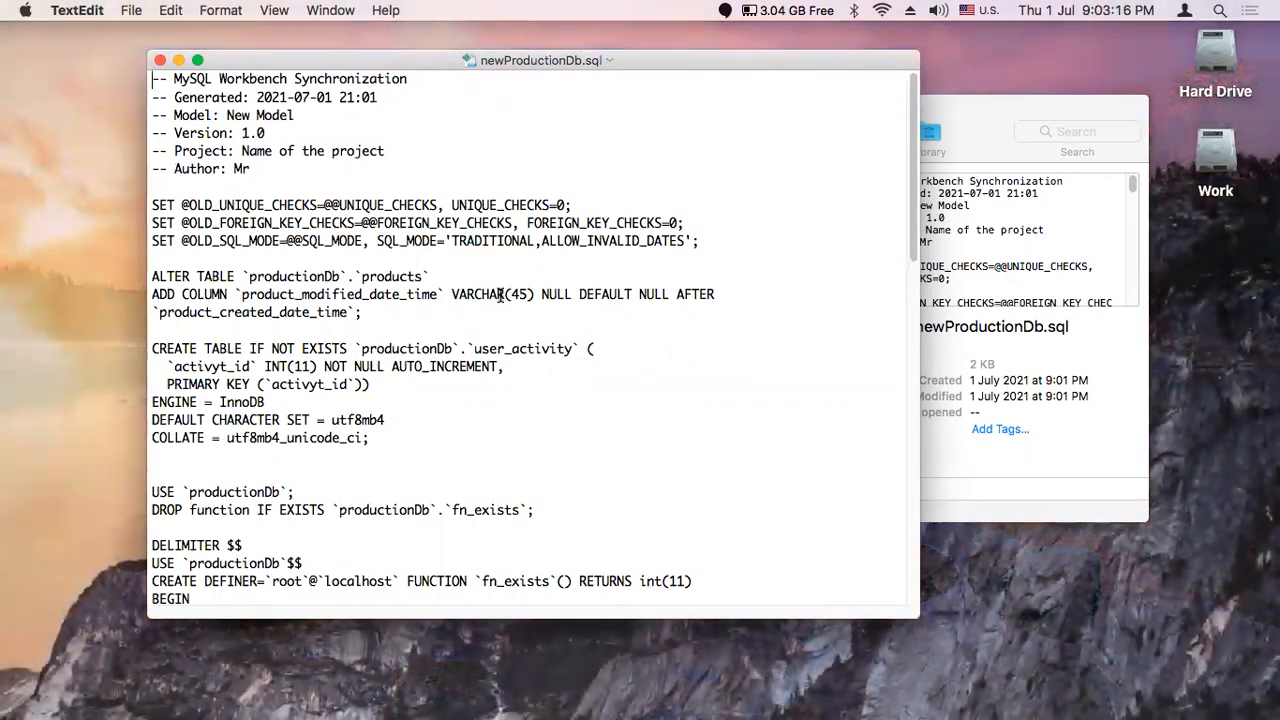
scroll(502, 340, "down", 10)
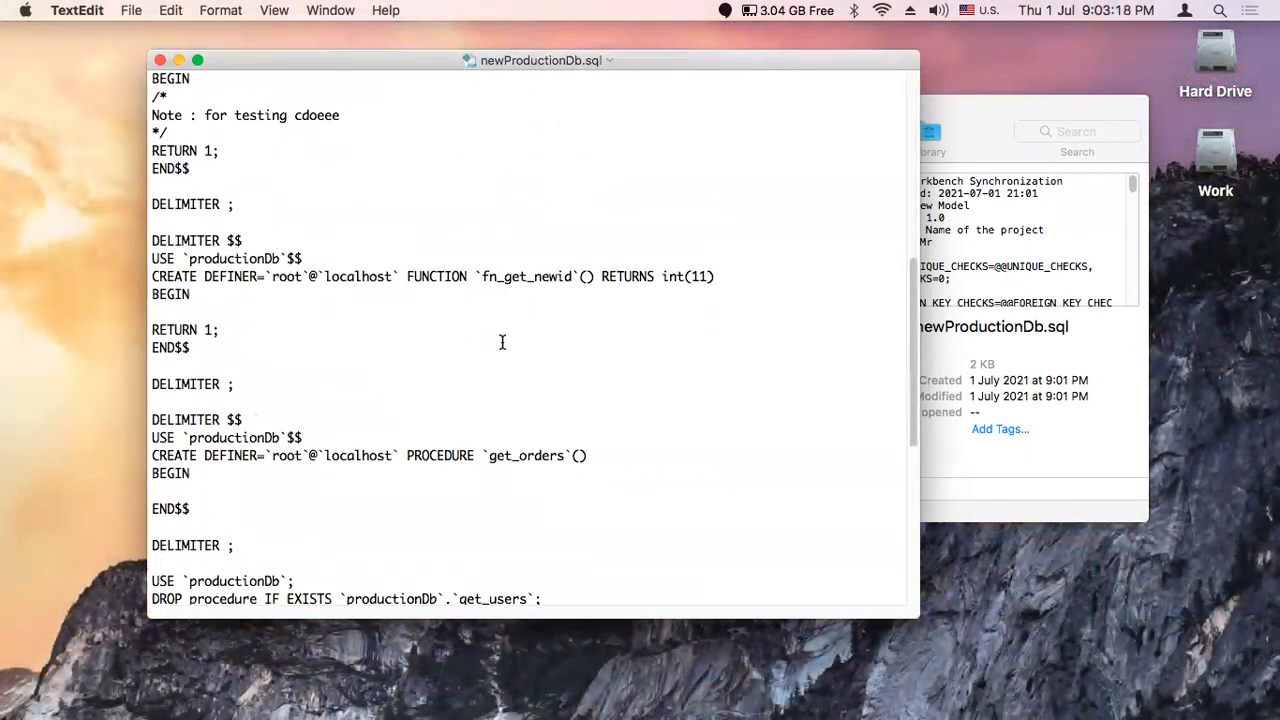
scroll(502, 342, "down", 8)
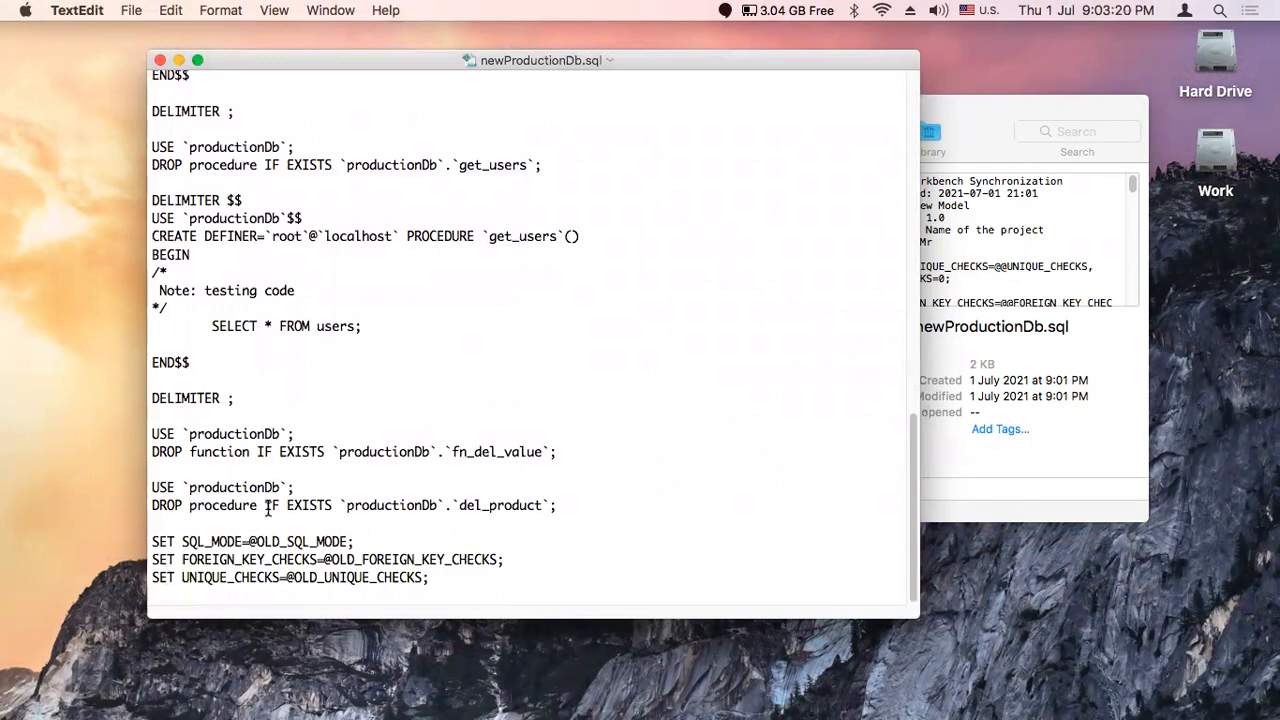
scroll(354, 449, "up", 3)
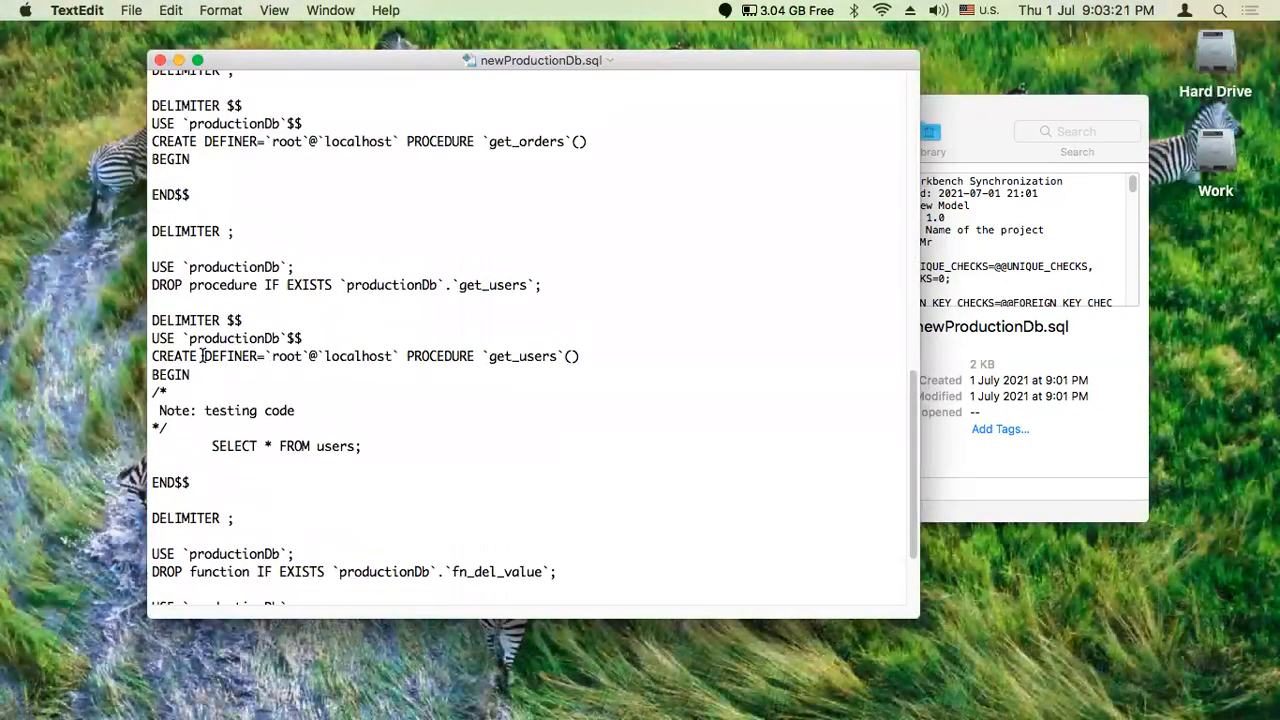
left_click_drag(203, 356, 397, 350)
key("super+c")
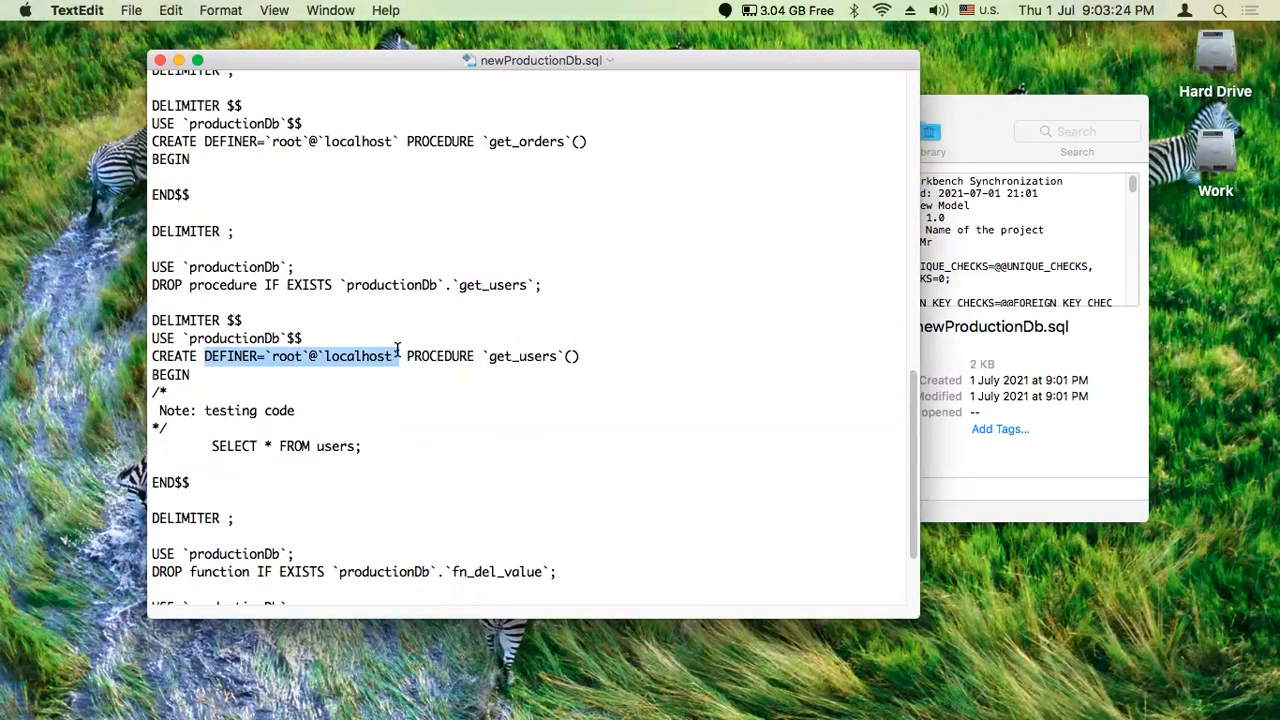
key("super+f")
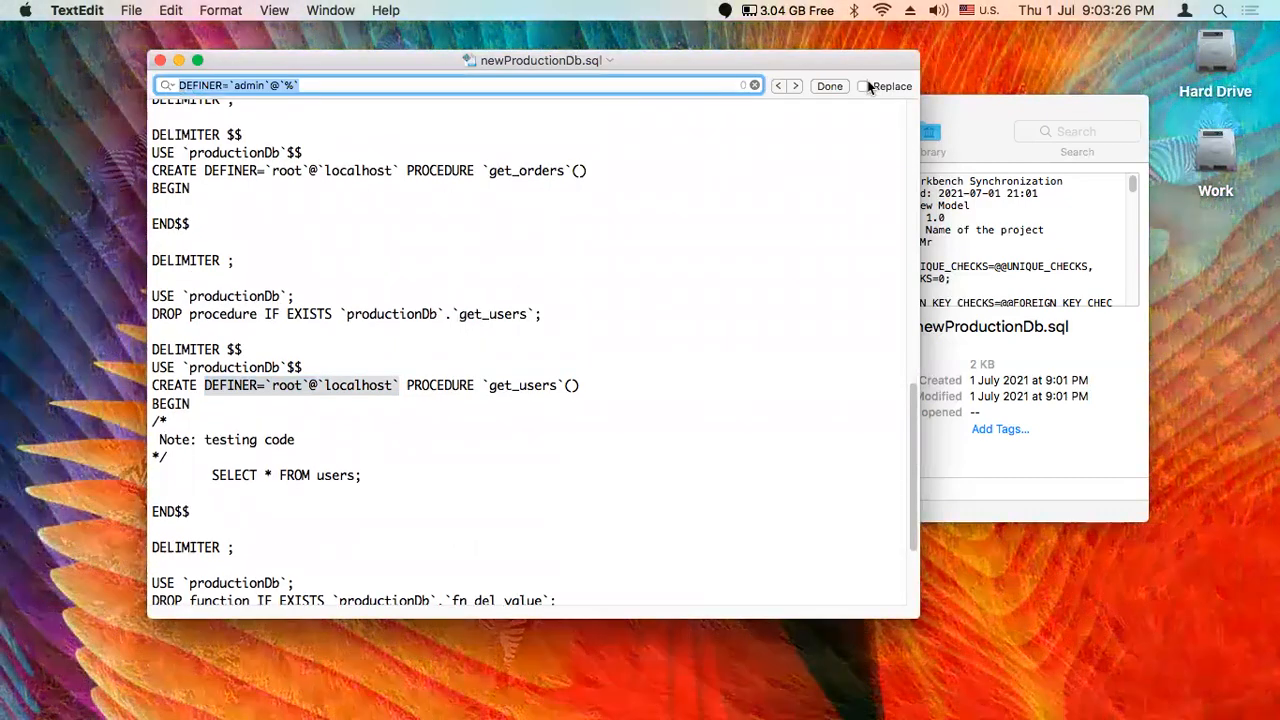
key("super+v")
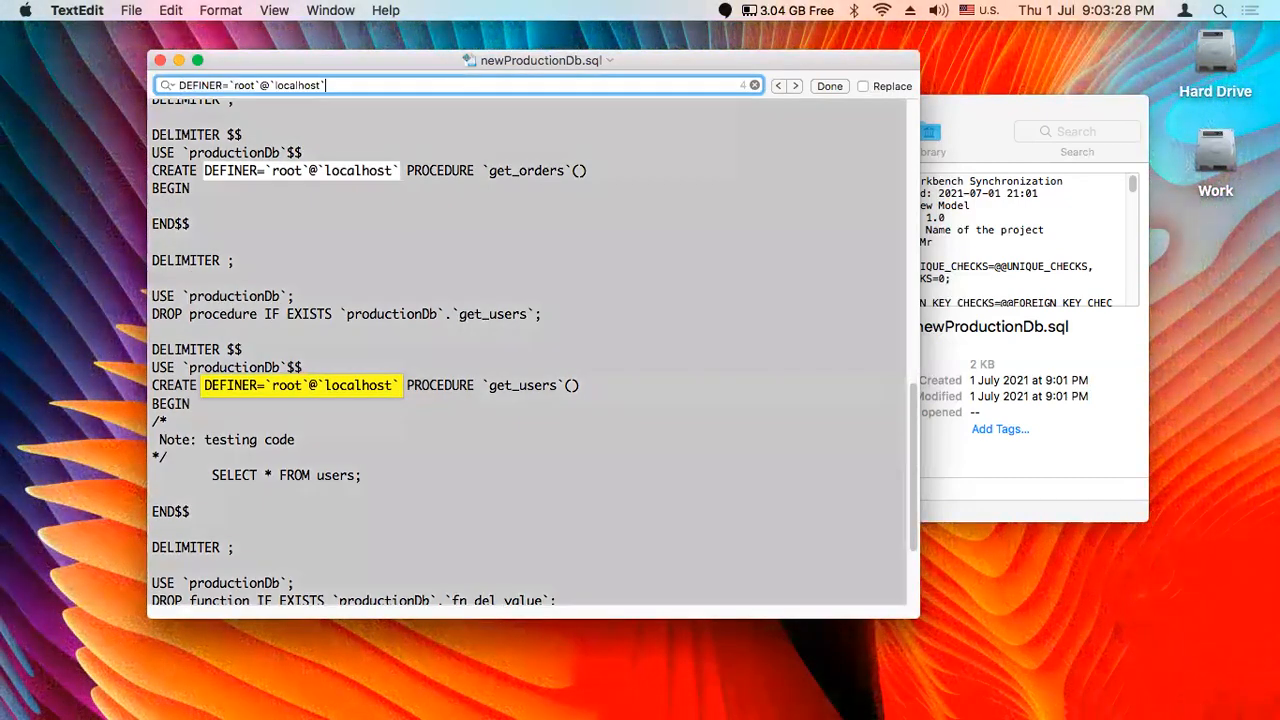
- Enable replacement for the search and enter DEFINER=`admin`@`%` as the replacement text
left_click(862, 86)
left_click(340, 107)
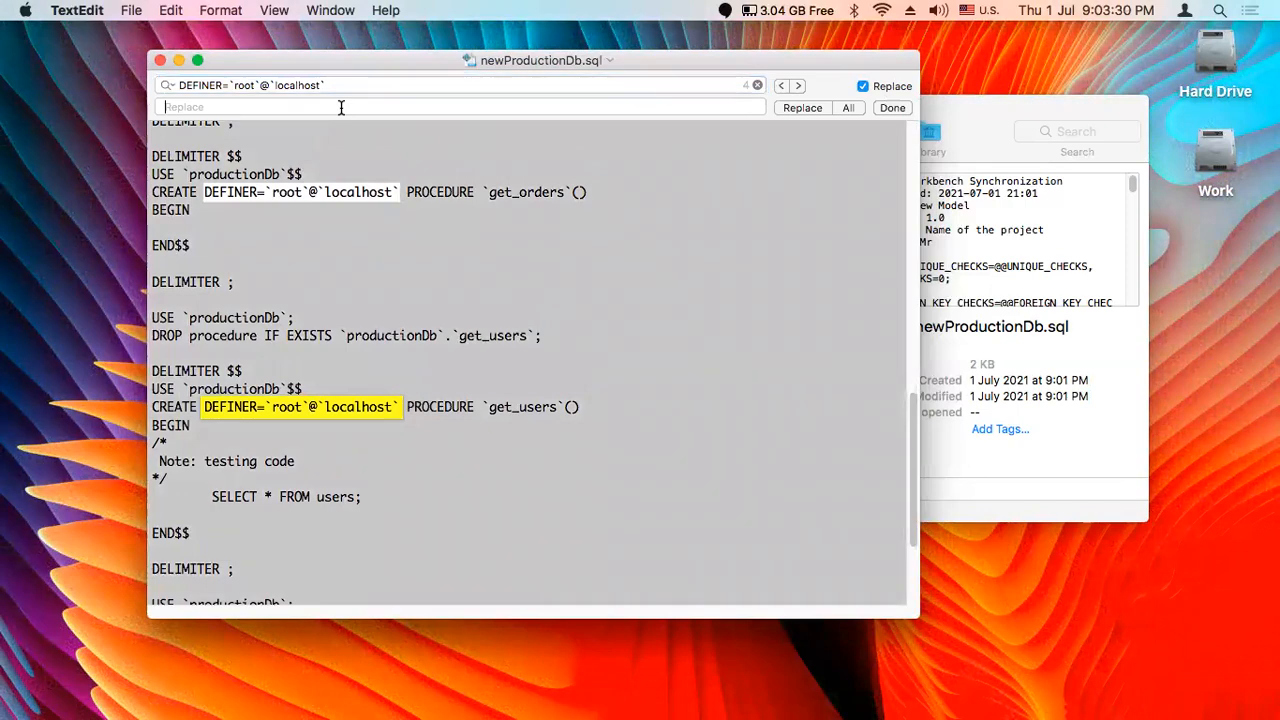
key("super+v")
double_click(232, 107)
type("adm")
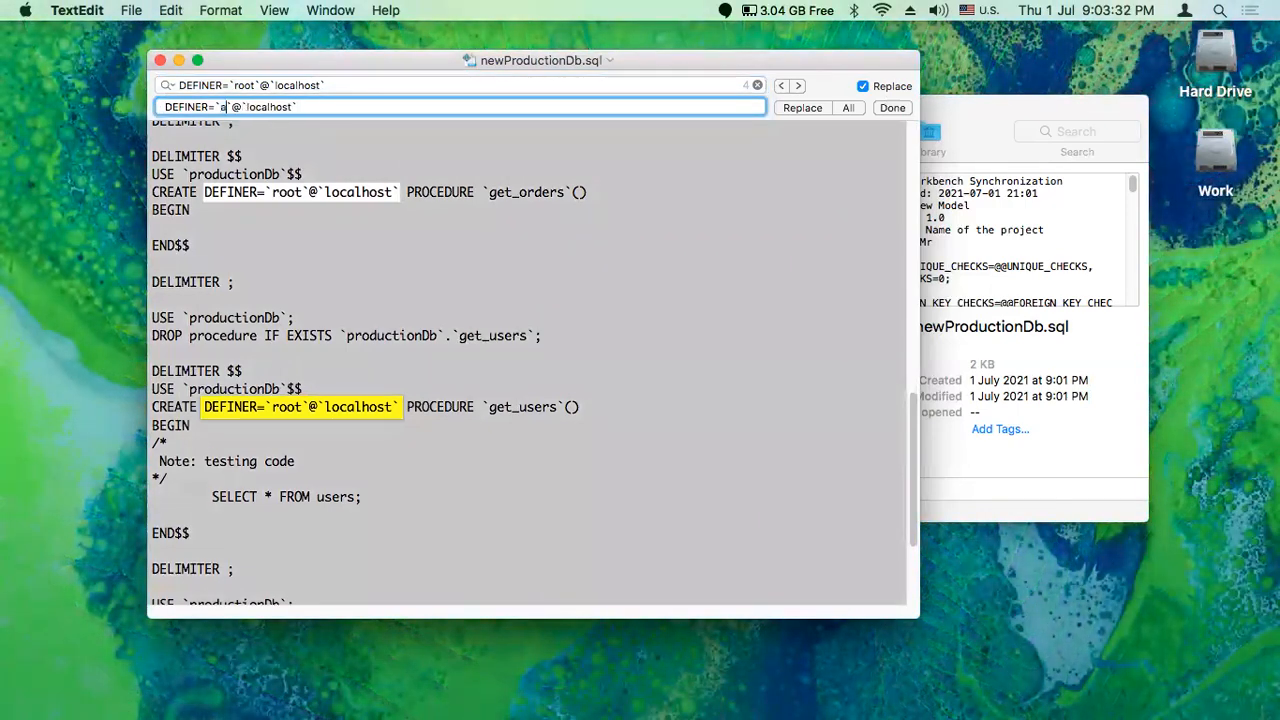
type("in")
double_click(292, 107)
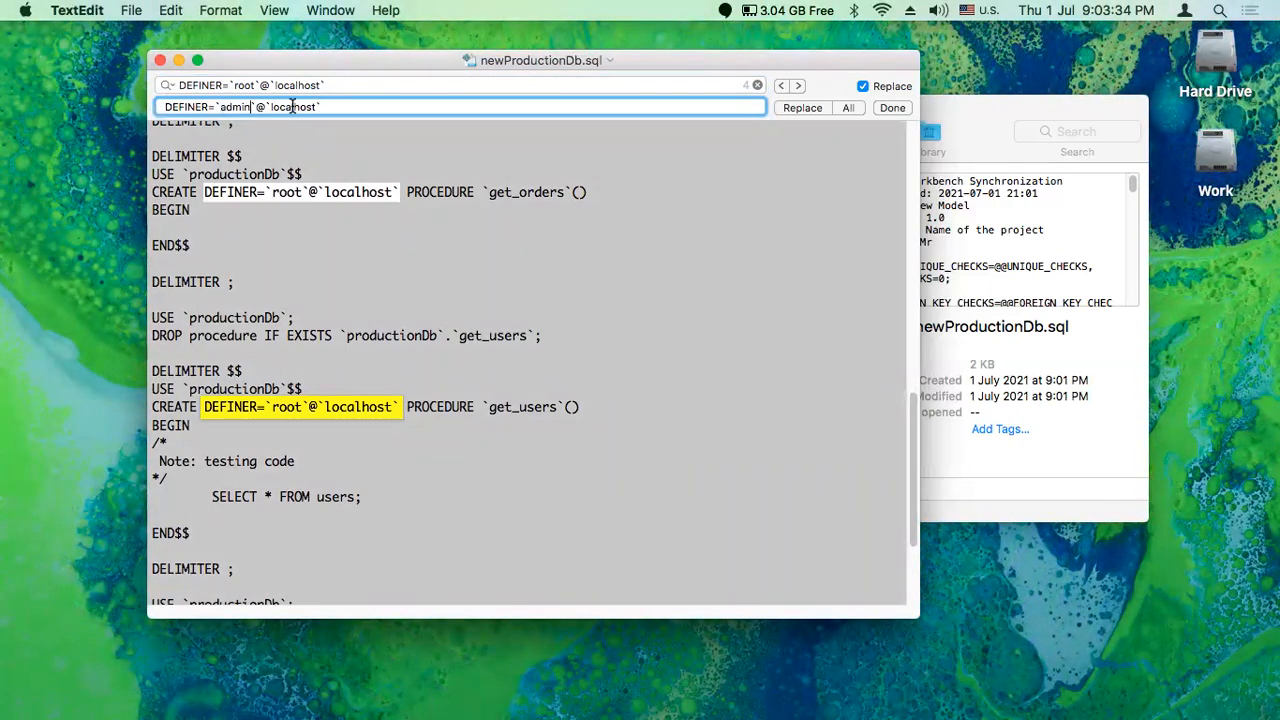
type("%")
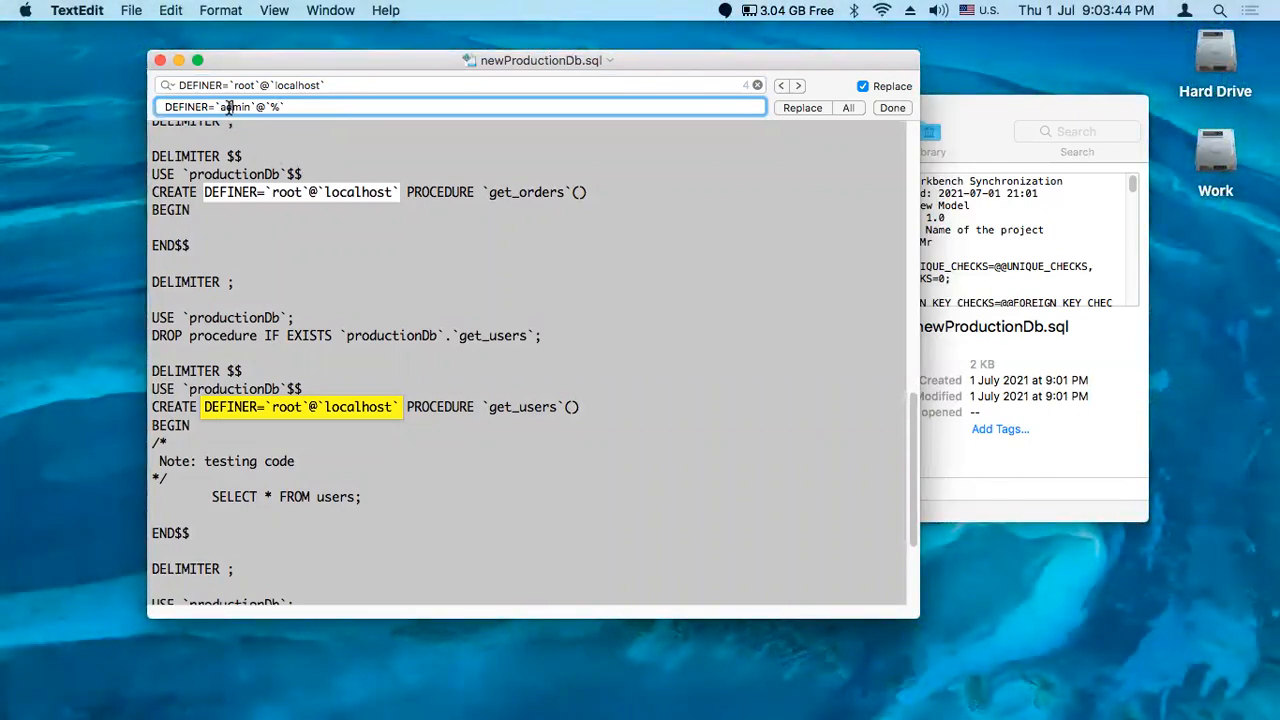
- Replace all matching DEFINER clauses in the script, save newProductionDb.sql, and check the replaced clauses
left_click(250, 157)
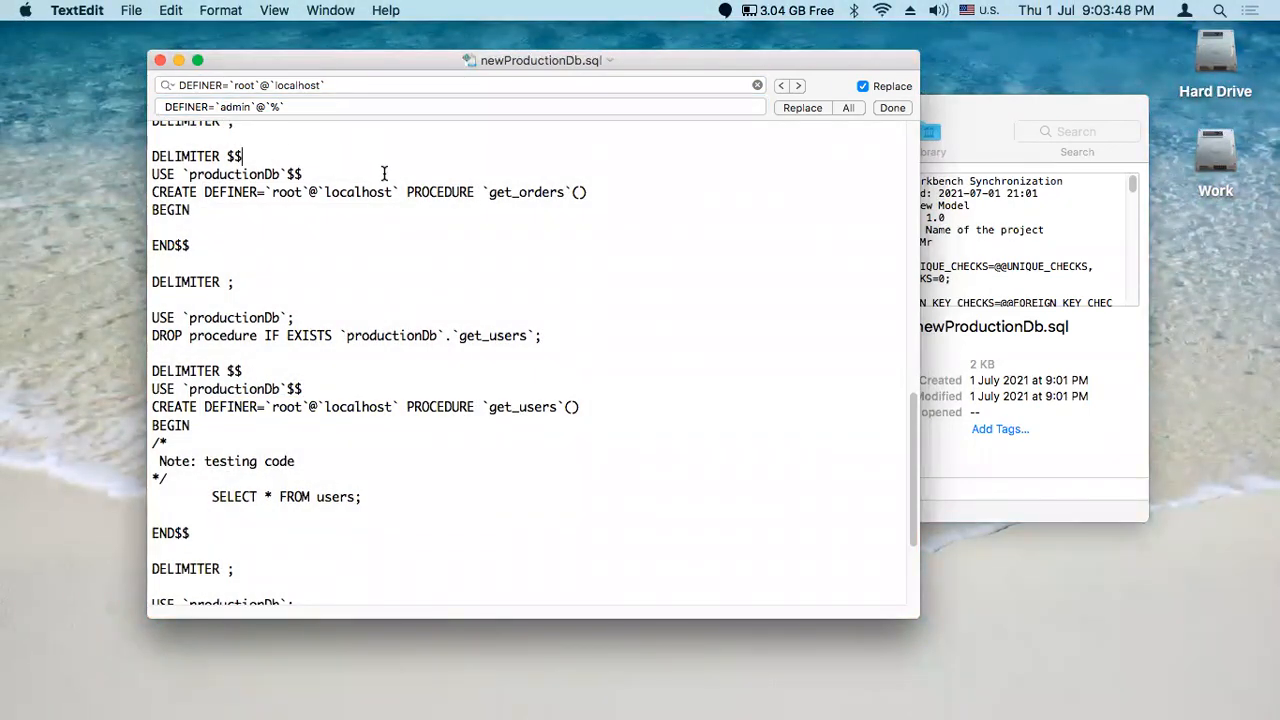
left_click(858, 108)
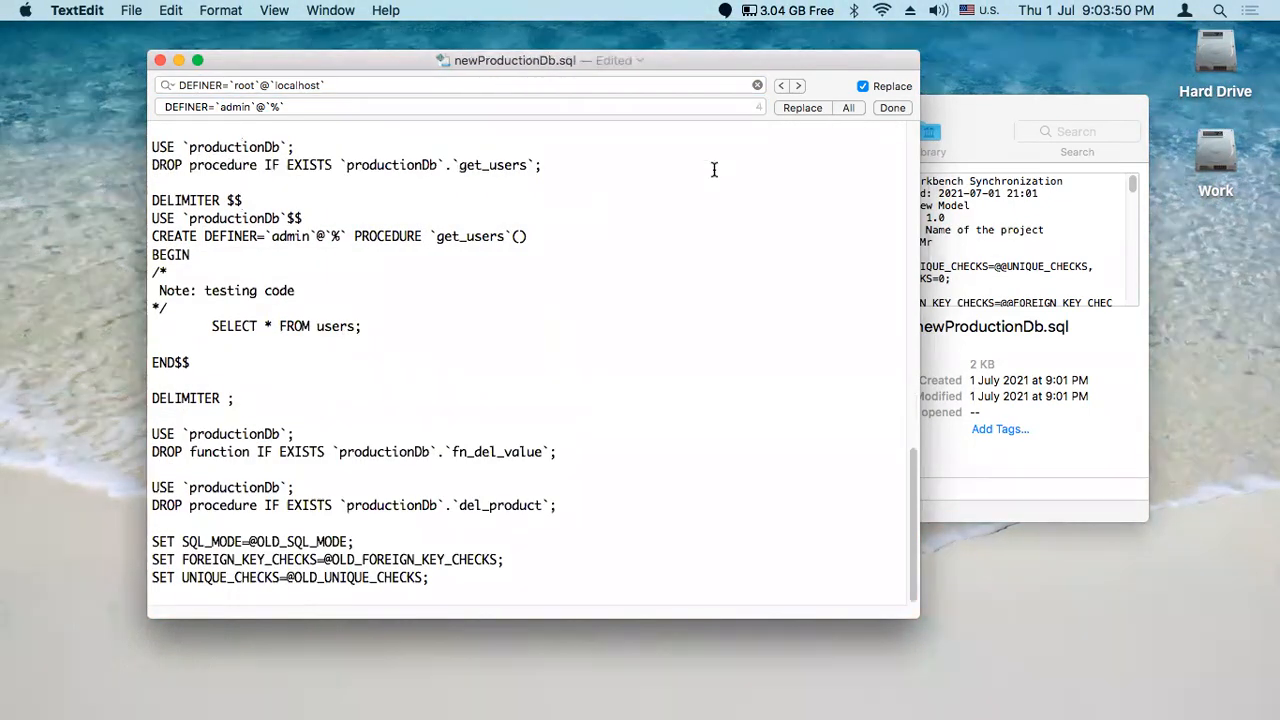
key("super+s")
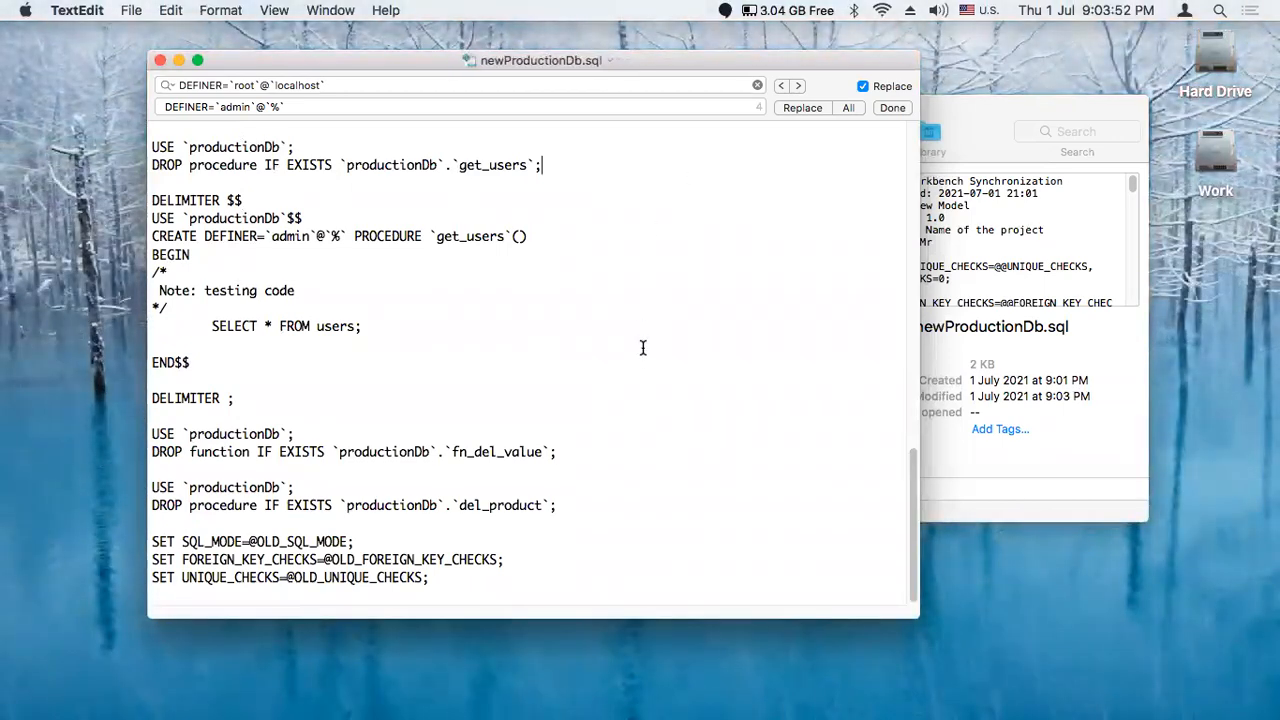
scroll(643, 357, "up", 2)
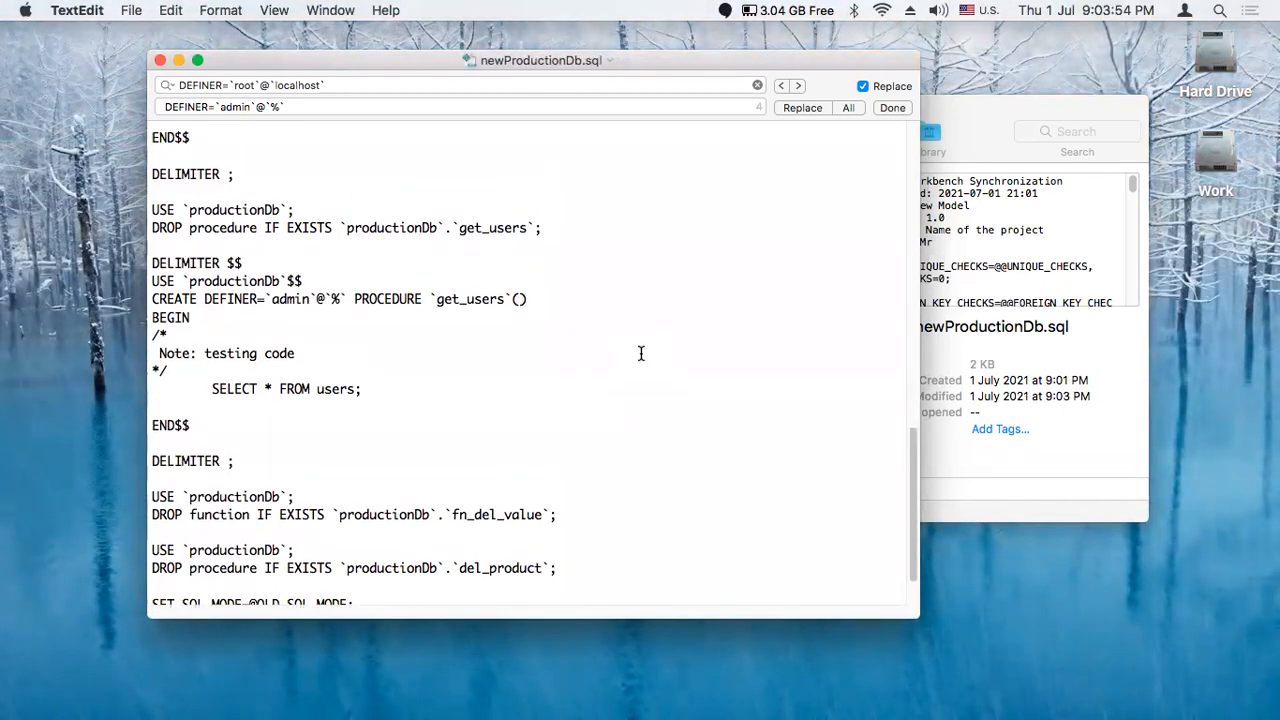
scroll(641, 351, "up", 5)
scroll(641, 351, "up", 8)
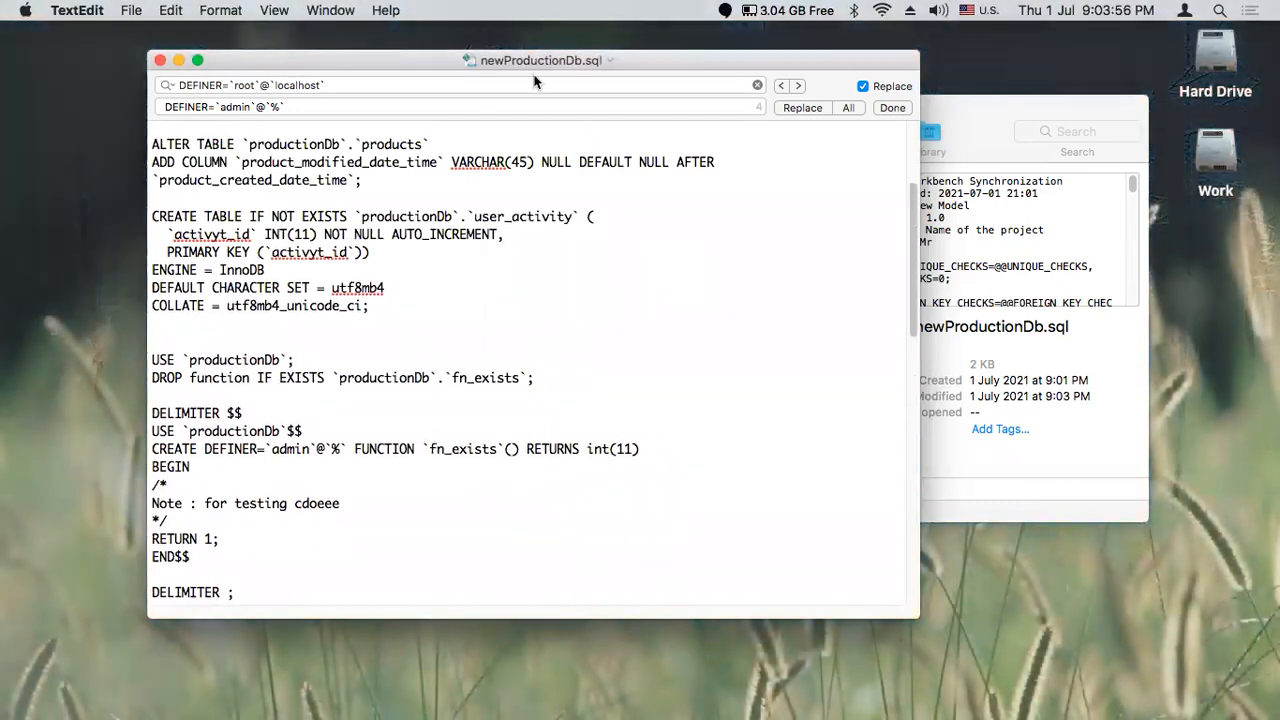
- Switch to MySQL Workbench and open Data Import/Restore for the AWS RDS Instance connection
mouse_move(30, 205)
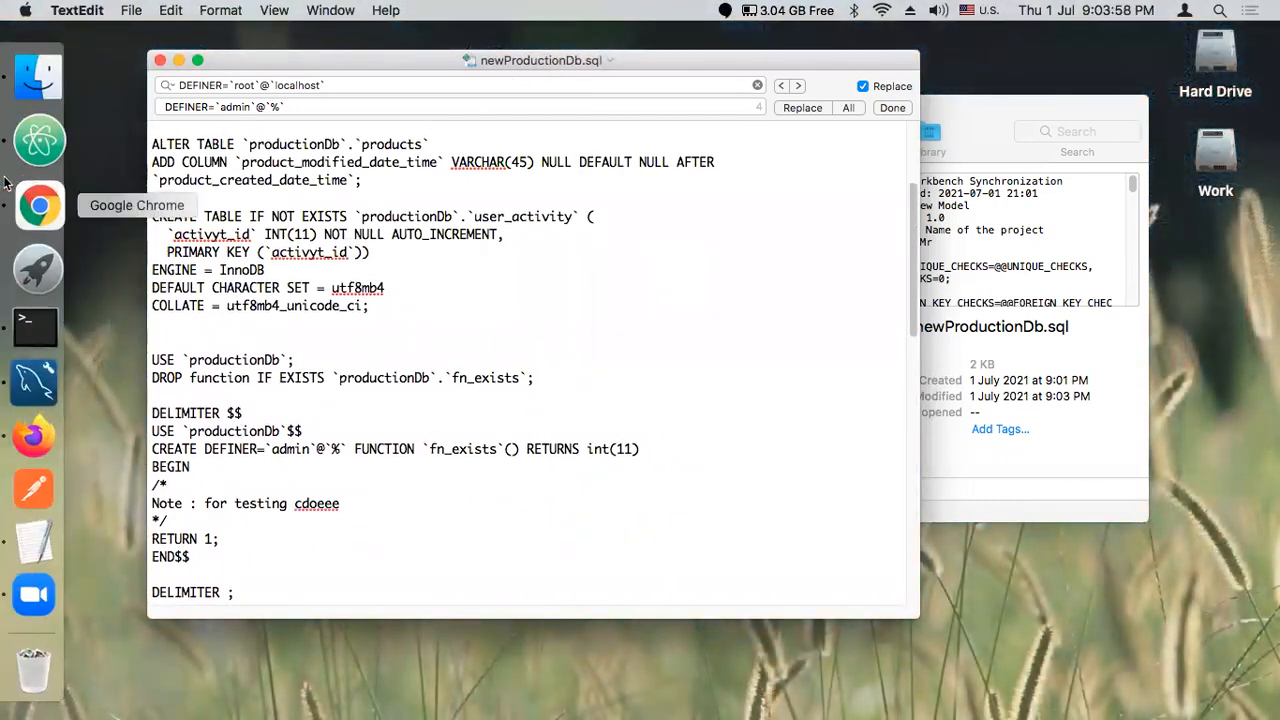
left_click(55, 362)
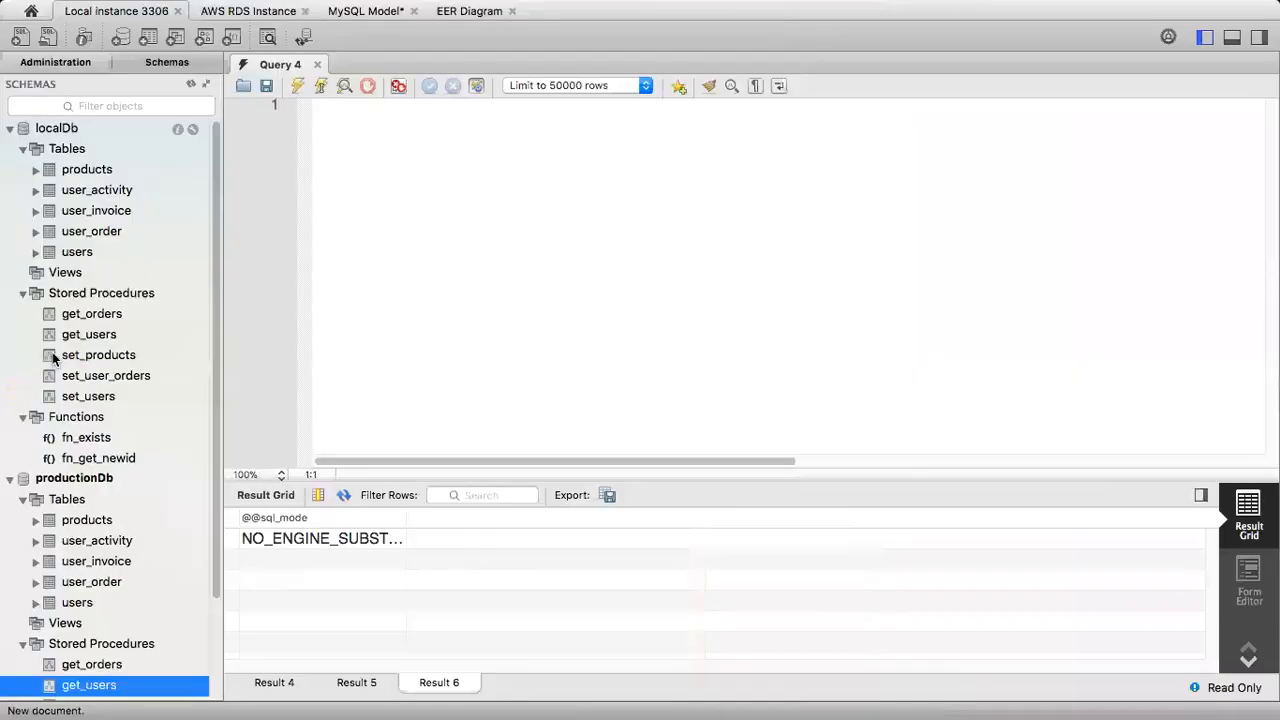
left_click(248, 11)
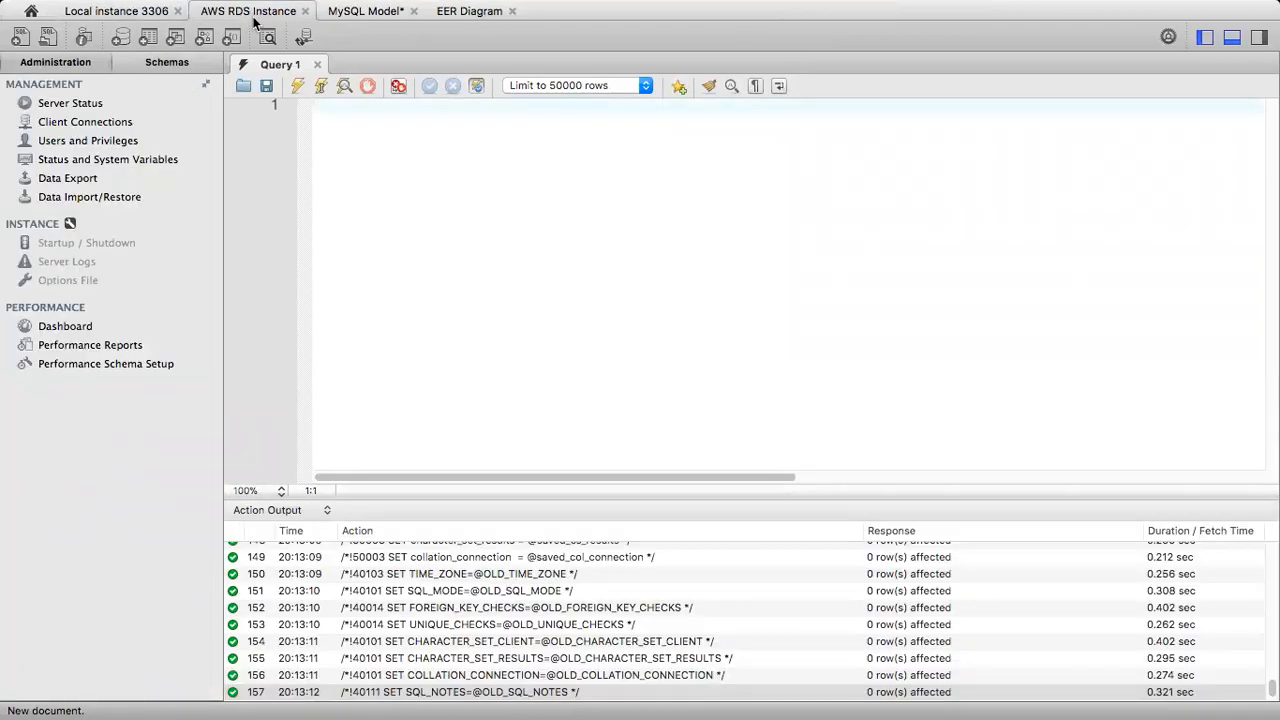
left_click(144, 66)
left_click(80, 64)
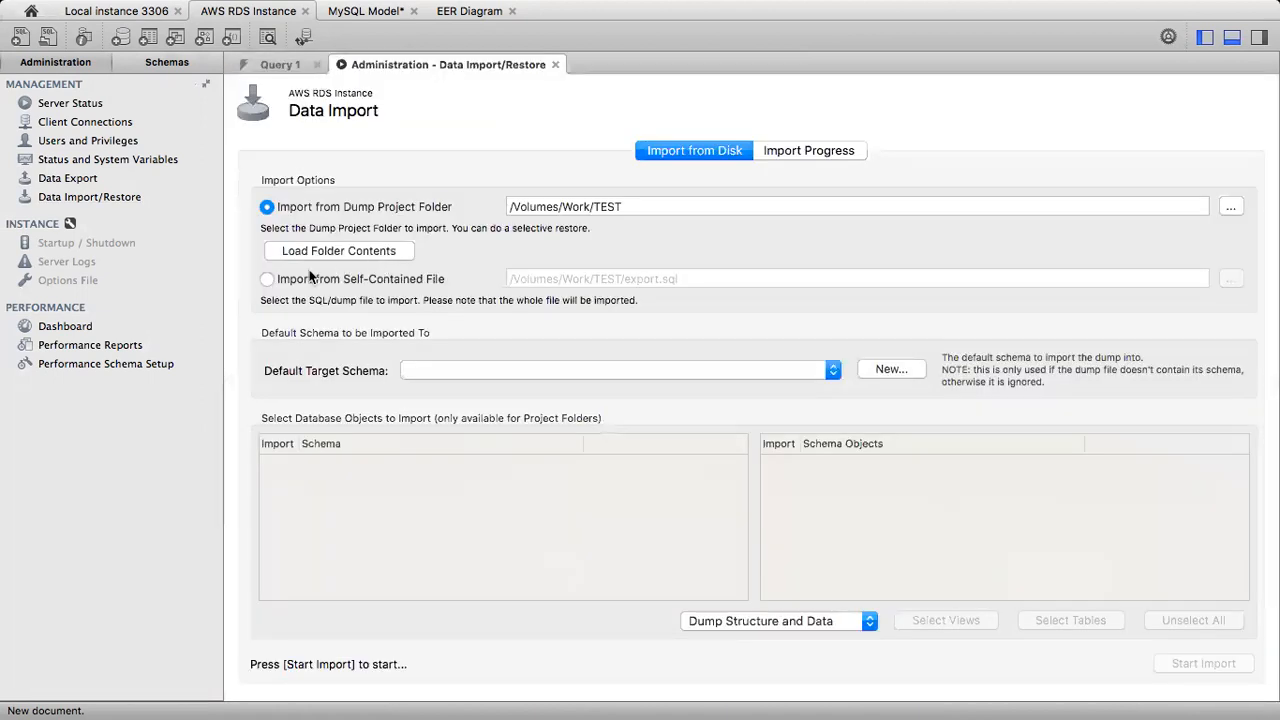
- Set the import source to a self-contained file and choose newProductionDb.sql from the TEST folder
left_click(293, 288)
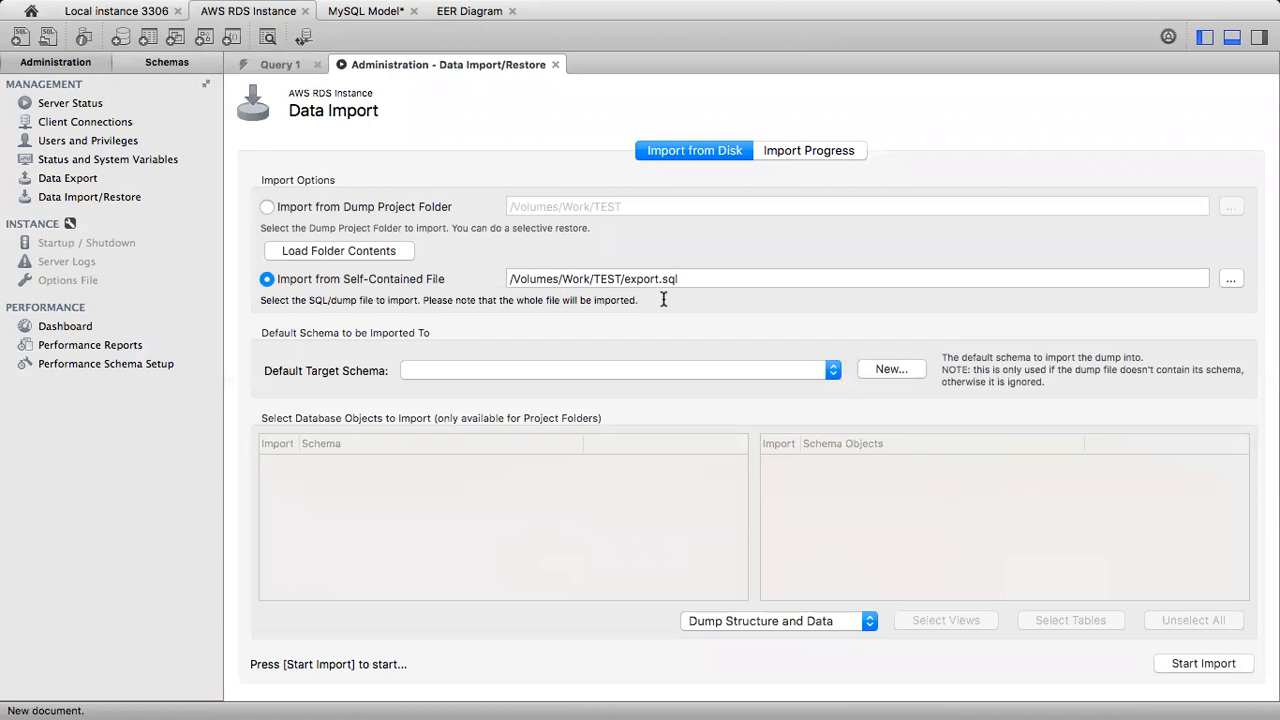
left_click(1230, 279)
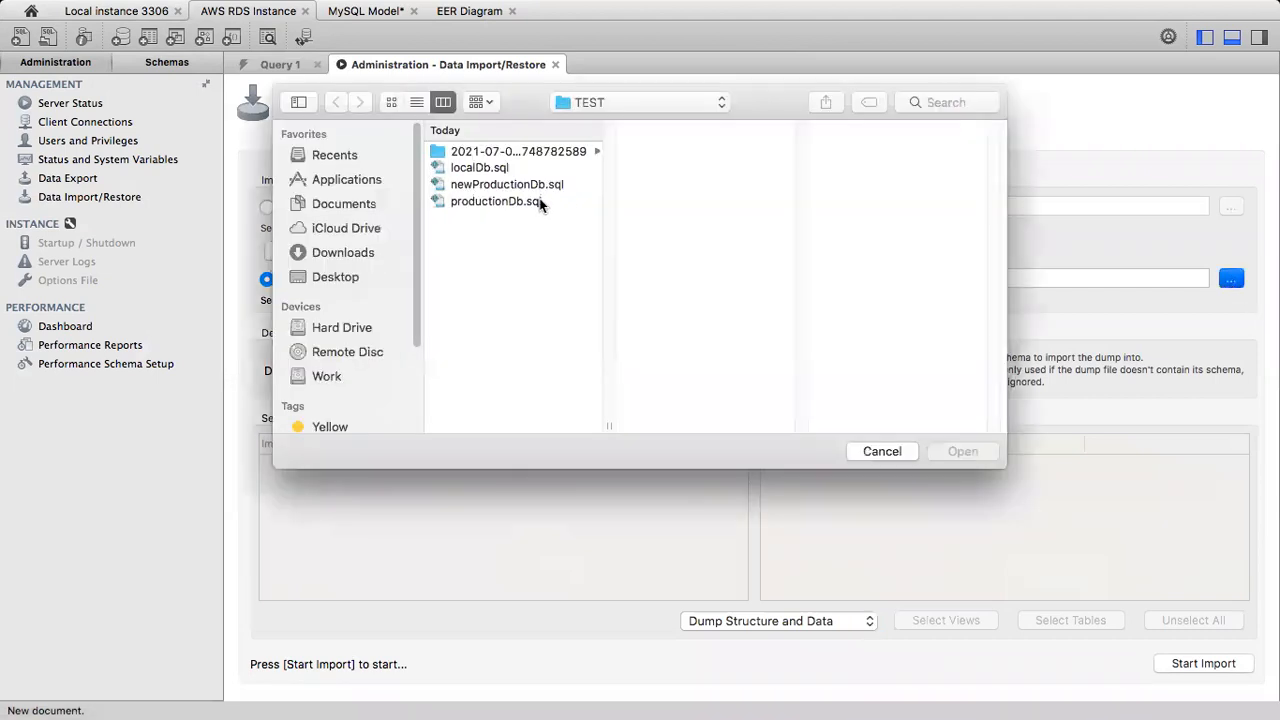
left_click(500, 185)
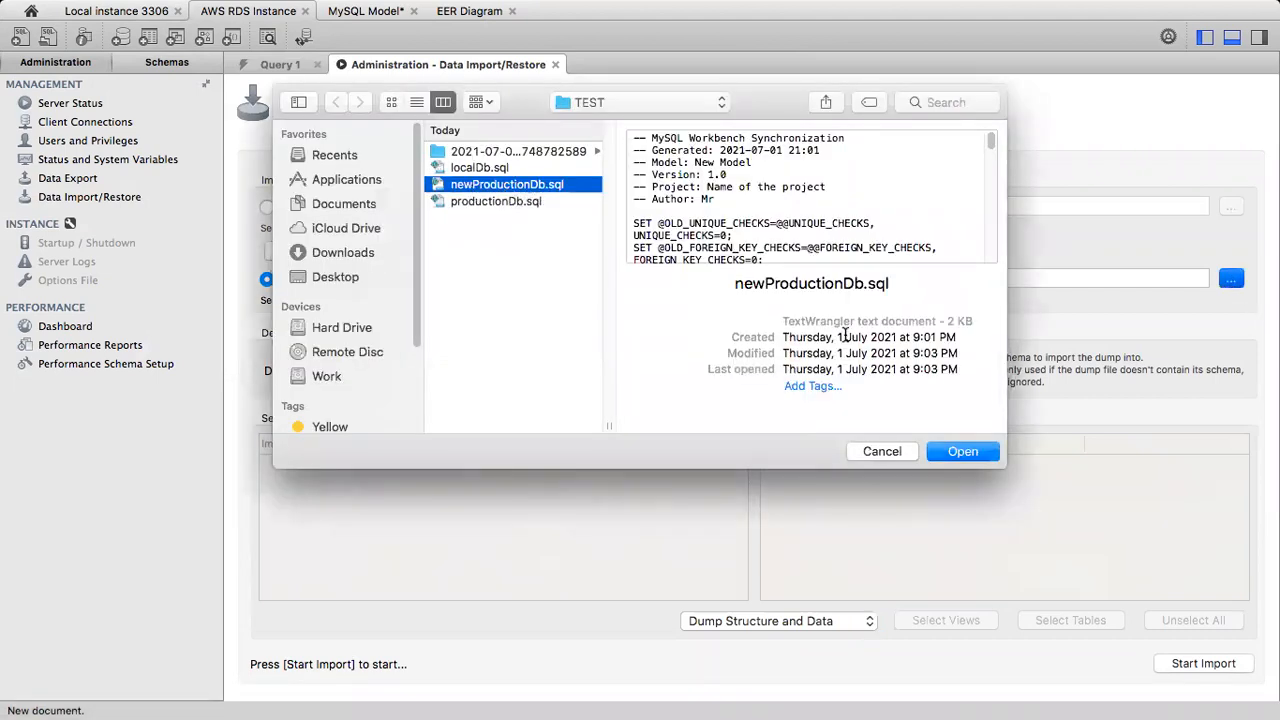
left_click(962, 451)
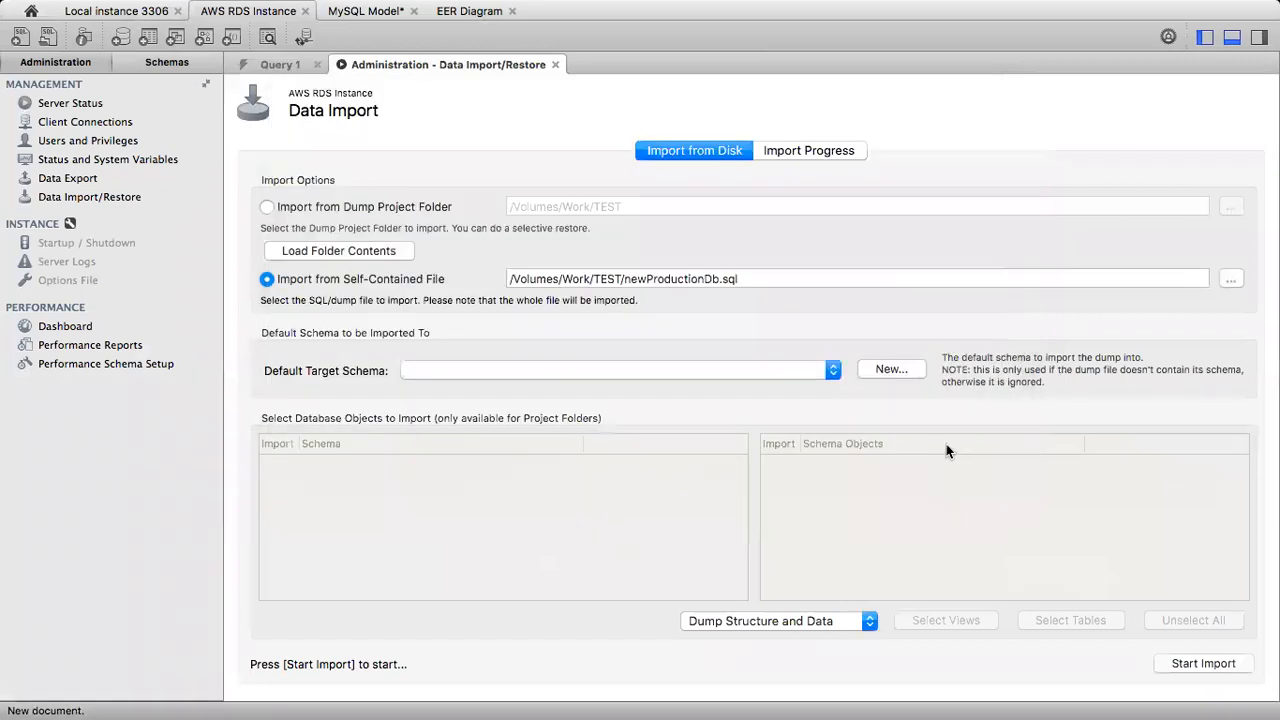
- Choose the dump content option, run the import on the AWS RDS Instance, and check its log
left_click(781, 621)
left_click(751, 652)
left_click(1192, 665)
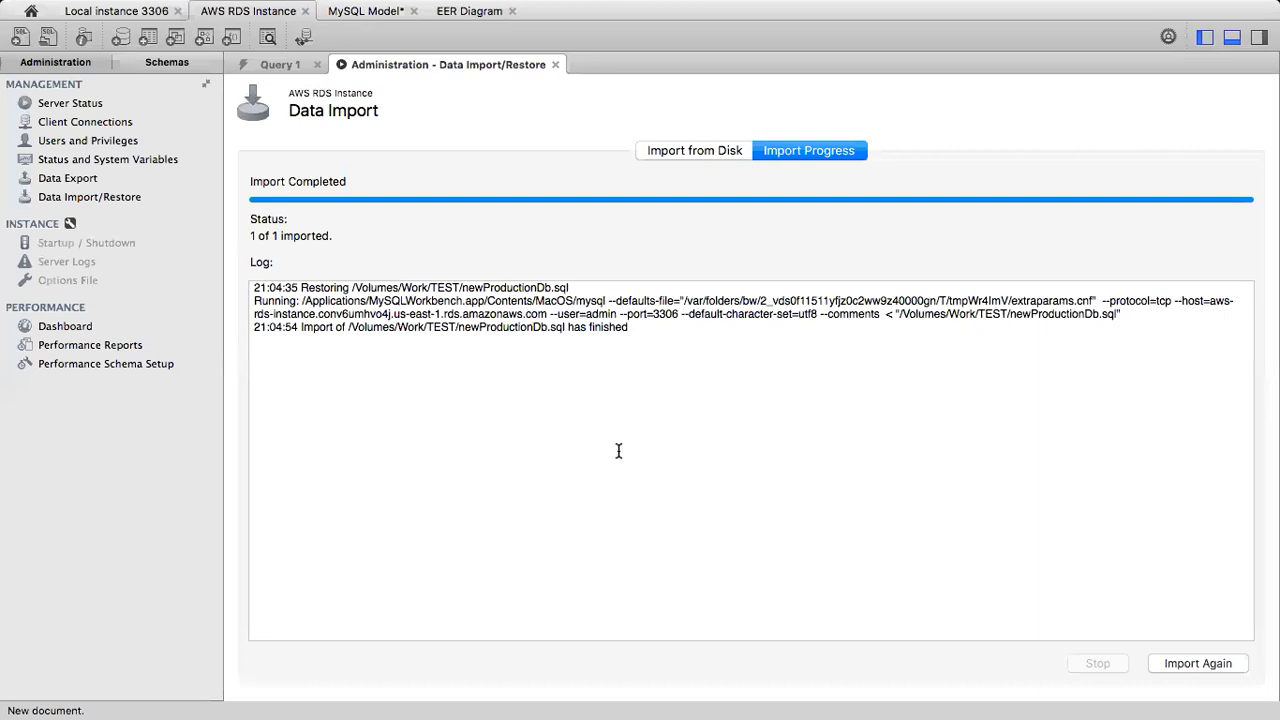
left_click_drag(629, 327, 366, 325)
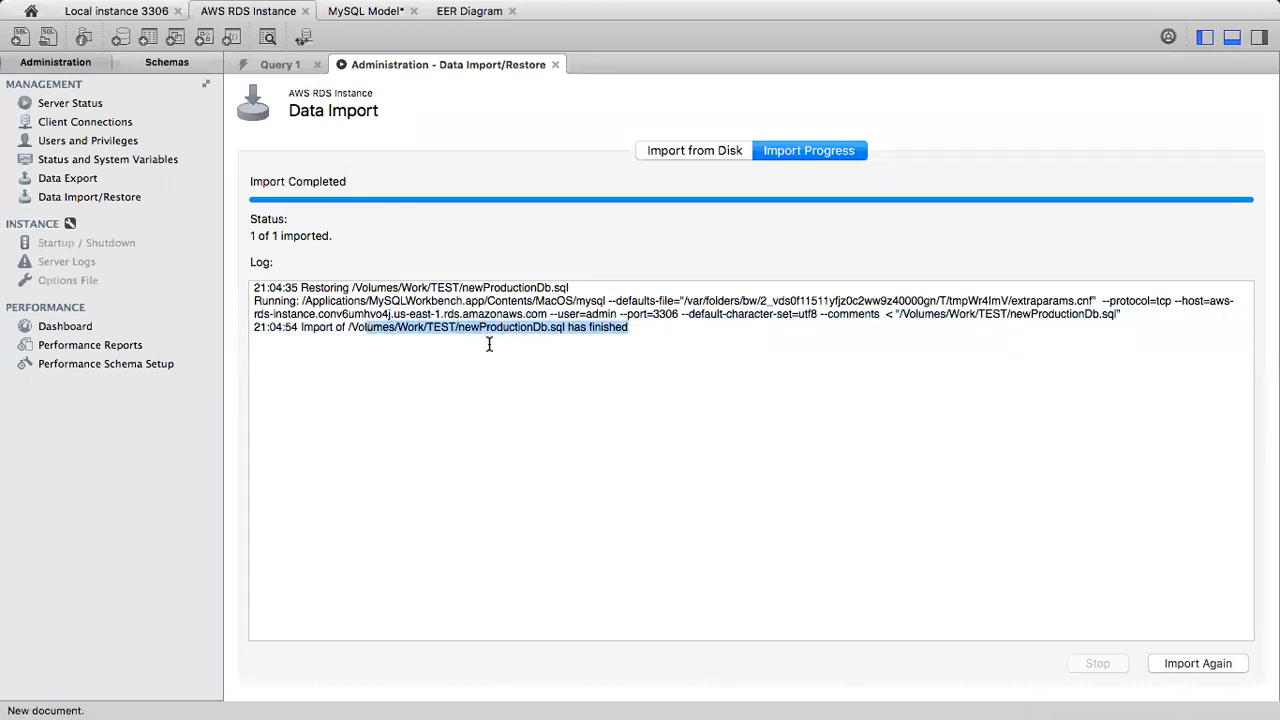
- Refresh the AWS RDS schemas to check productionDb's tables, stored procedures and functions, and close the Data Import page
left_click(159, 65)
left_click(189, 85)
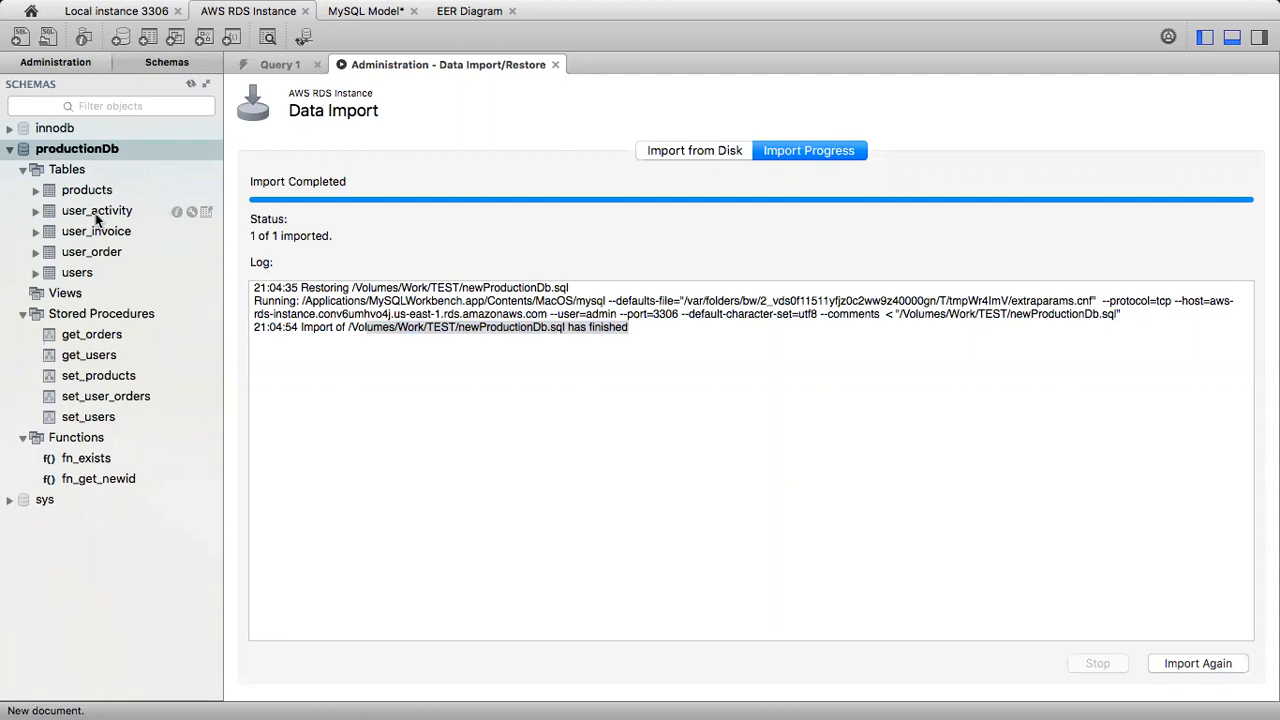
left_click(94, 338)
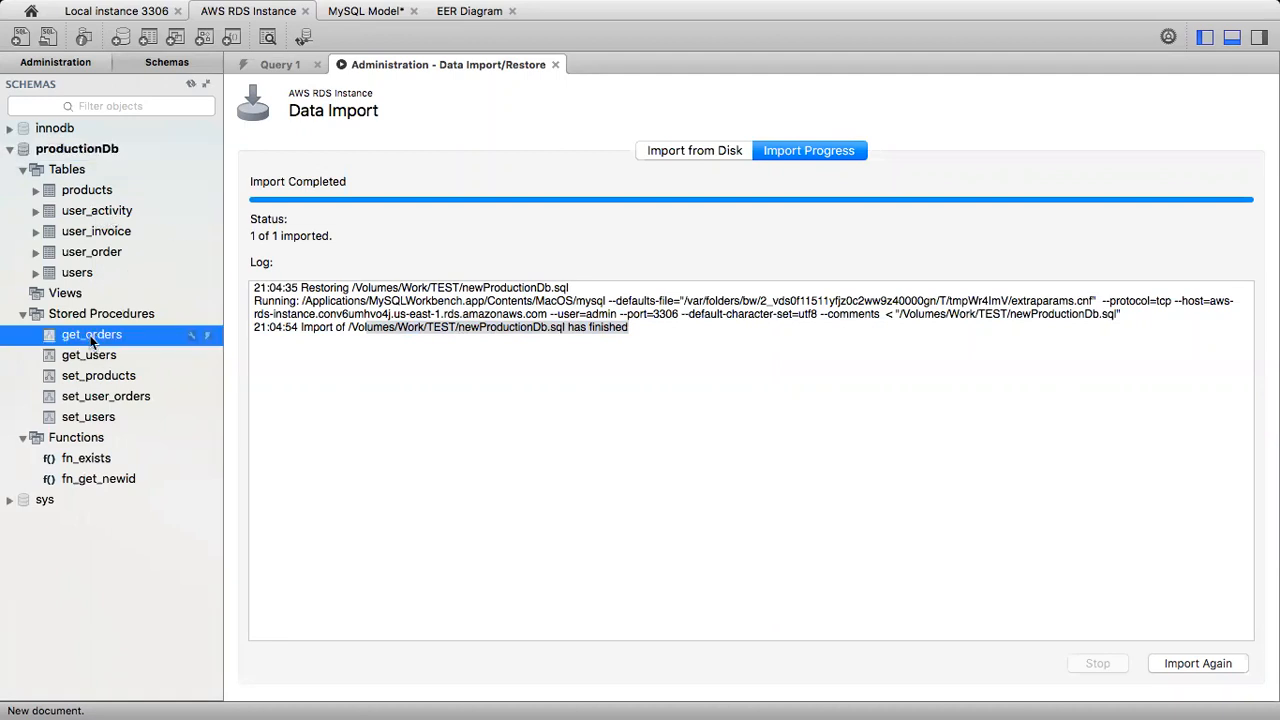
left_click(82, 480)
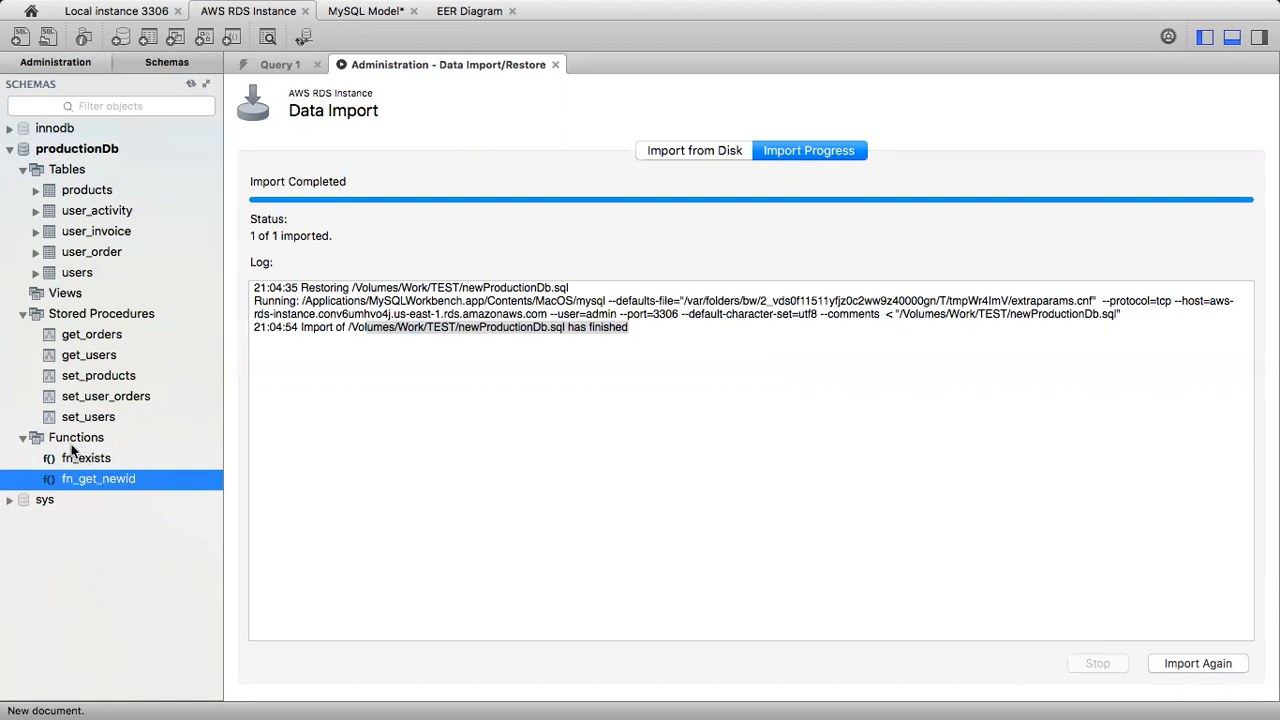
left_click(95, 316)
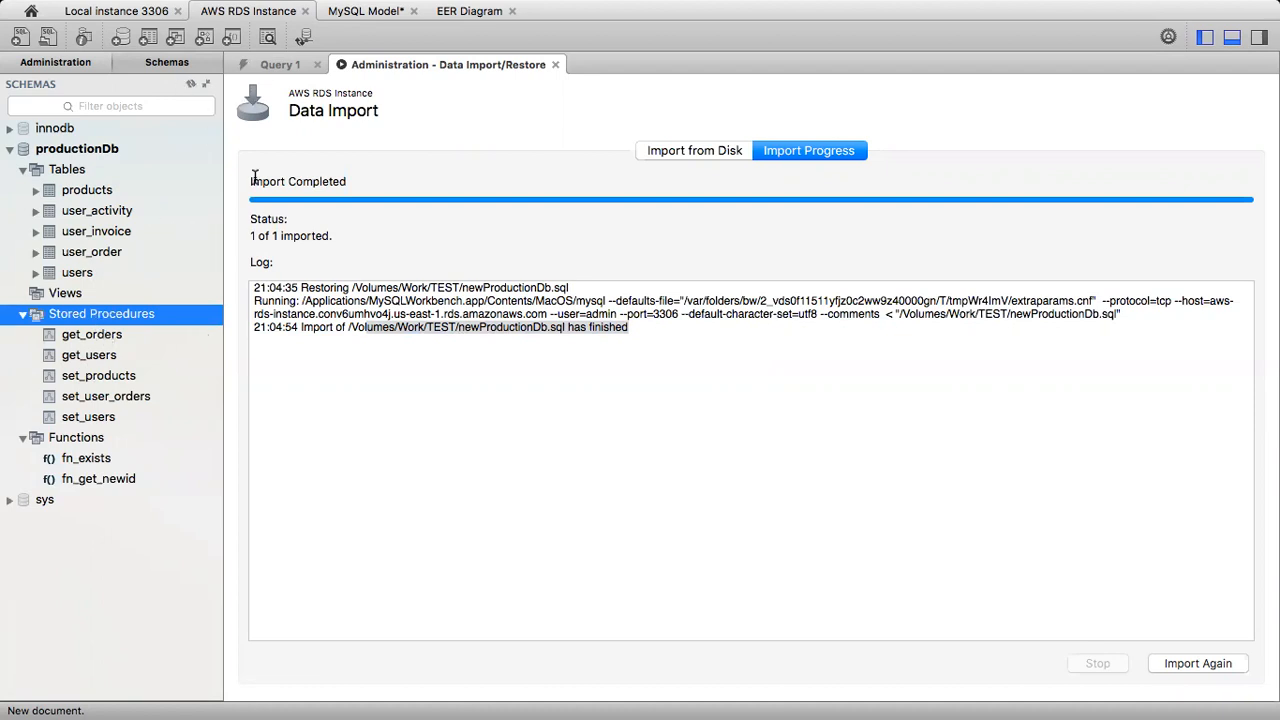
left_click(556, 65)
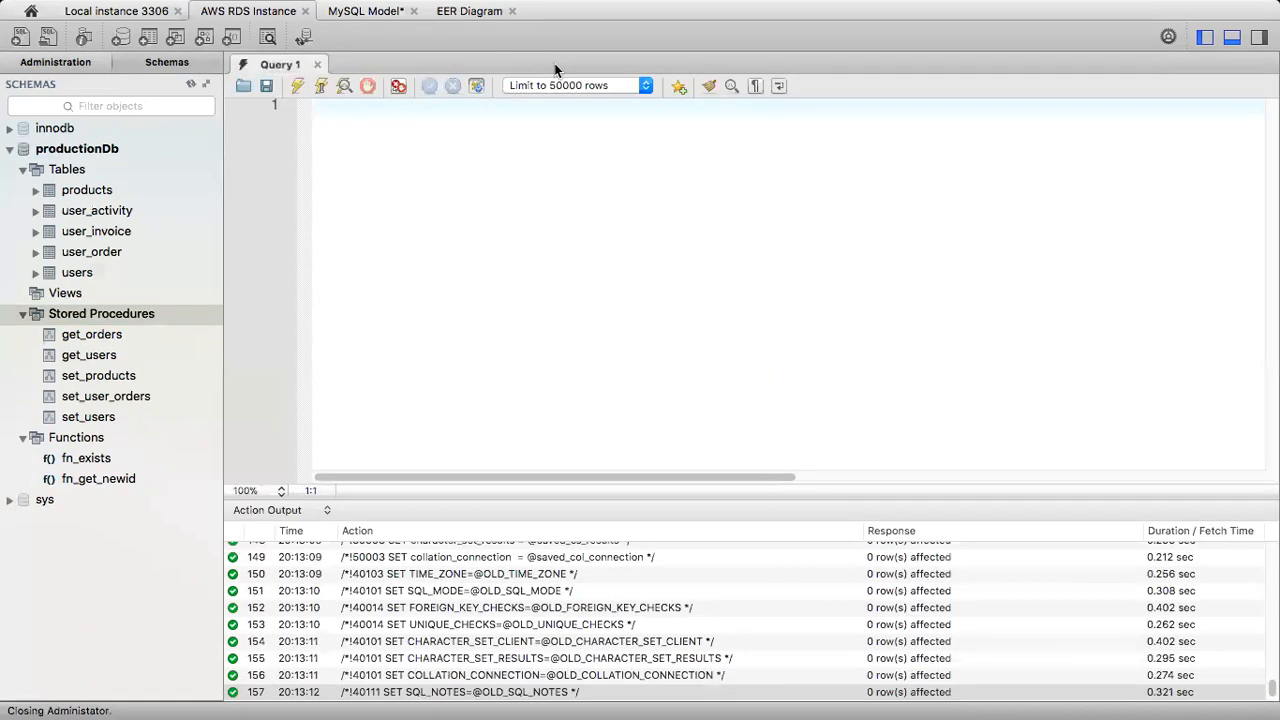
- Compare the localDb schema on Local instance 3306 with productionDb on the AWS RDS Instance
left_click(110, 12)
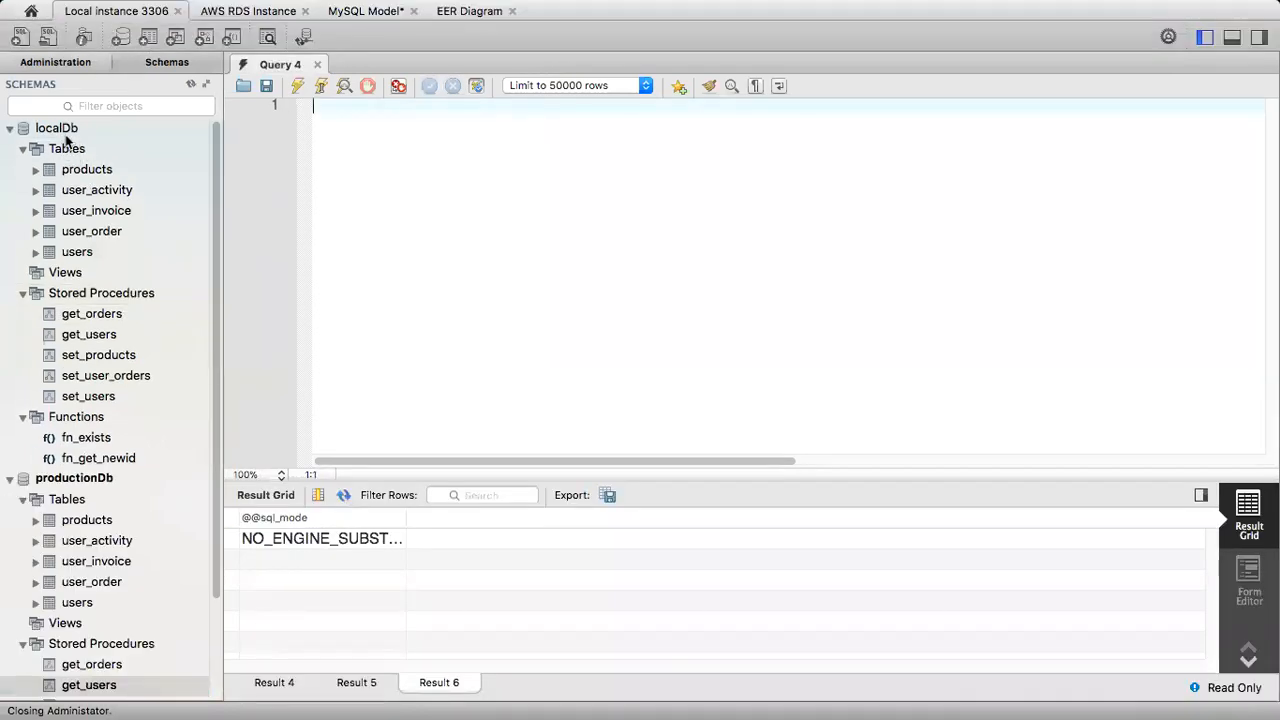
left_click(176, 130)
left_click(250, 12)
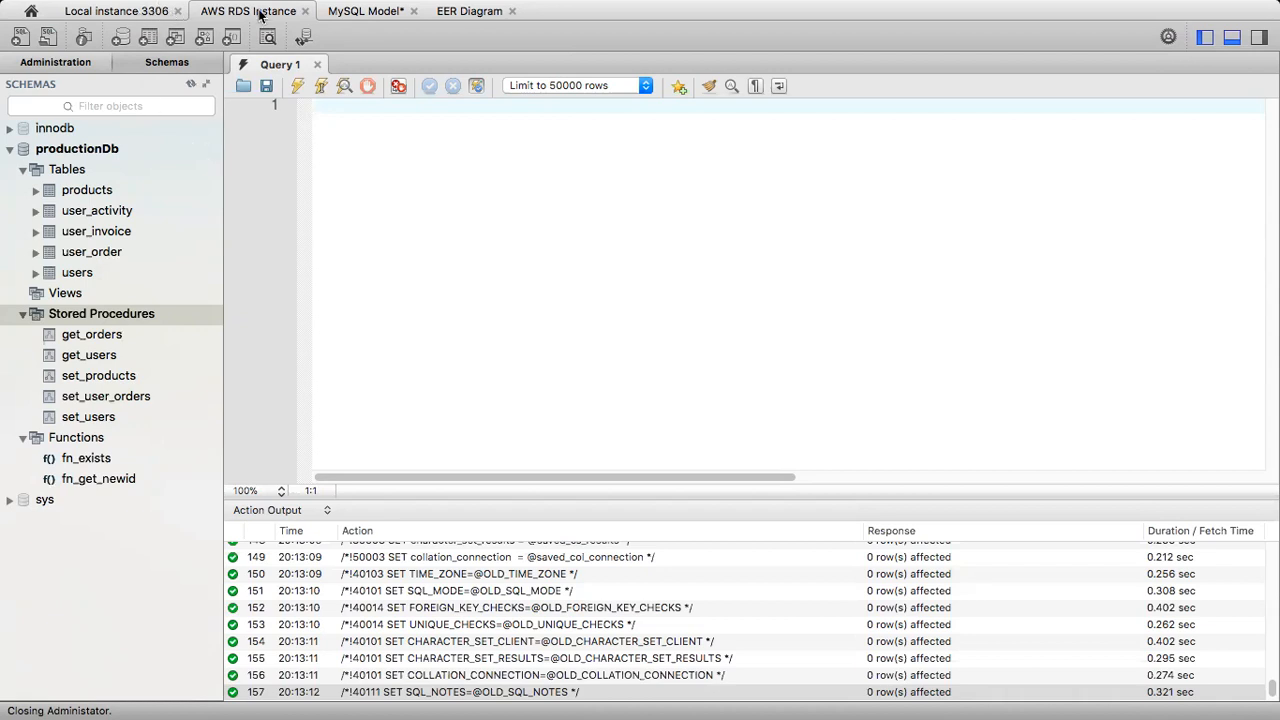
- Start synchronizing the MySQL model with a database, using the stored connection AWS RDS Instance
left_click(365, 12)
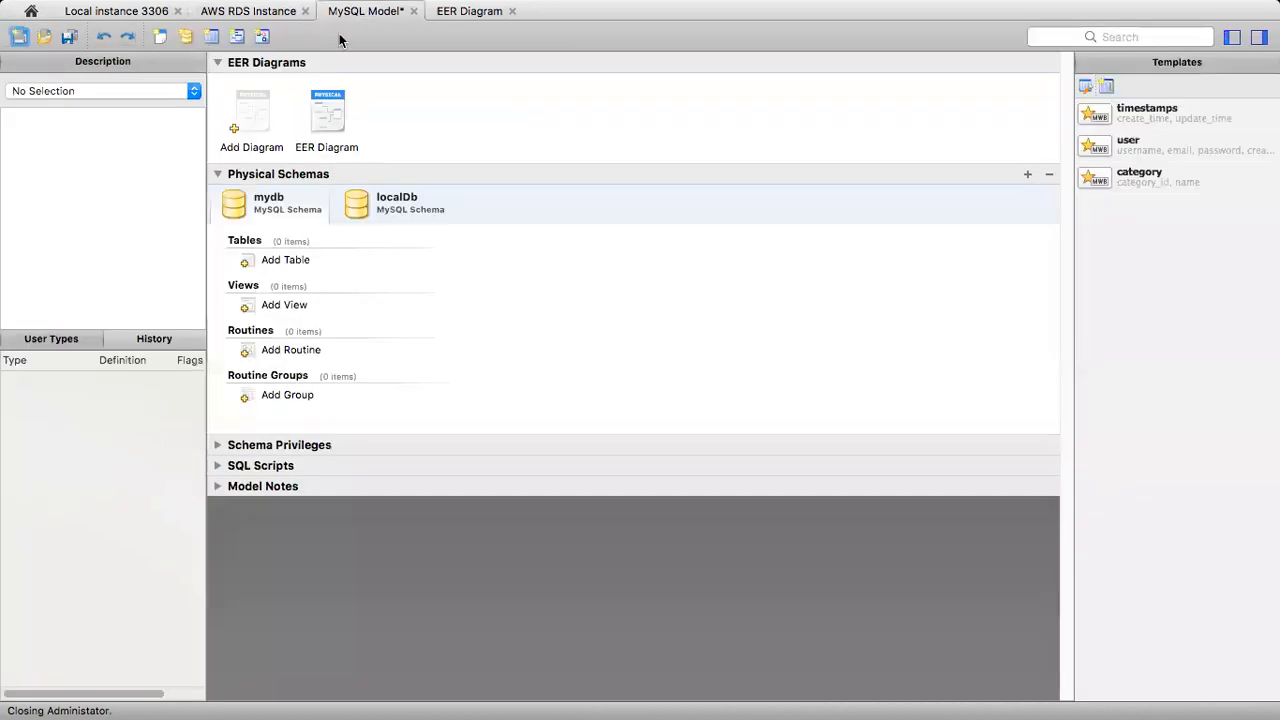
left_click(458, 10)
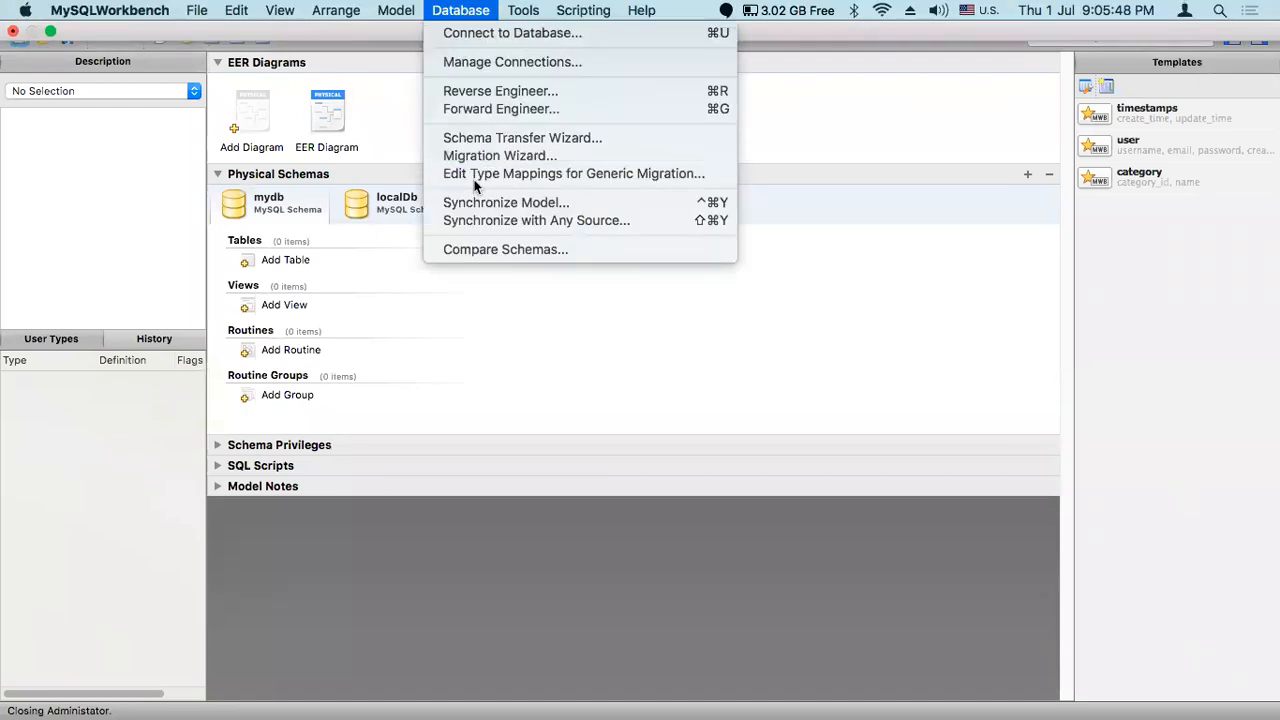
left_click(478, 205)
left_click(603, 90)
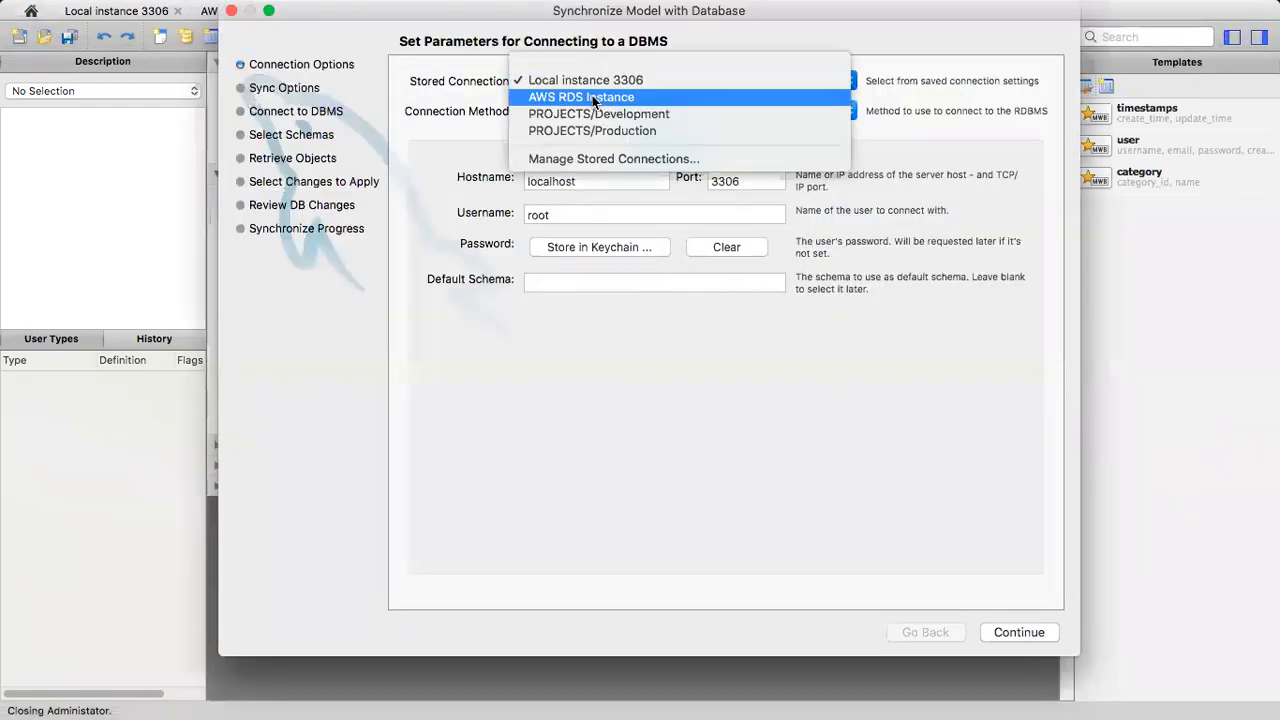
left_click(585, 98)
left_click(1015, 635)
- Skip checking of the routine definer in the synchronization options and fetch the schema list from the server
left_click(421, 148)
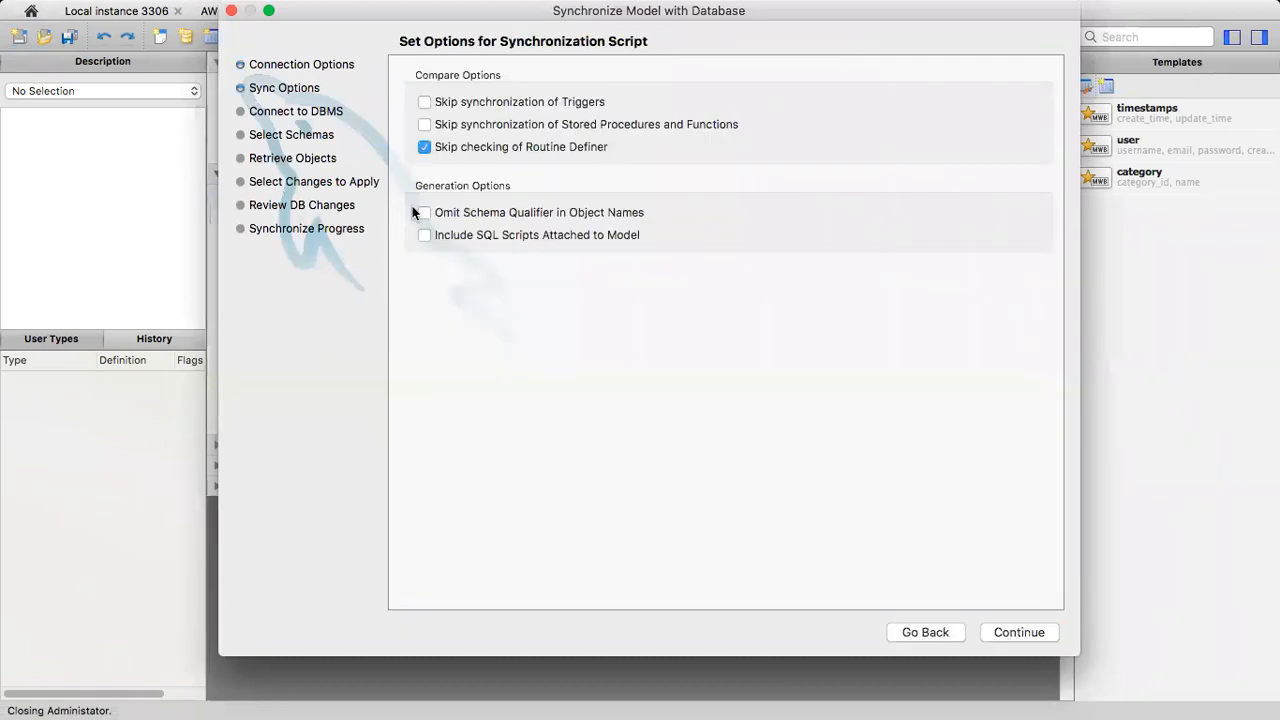
left_click(1020, 632)
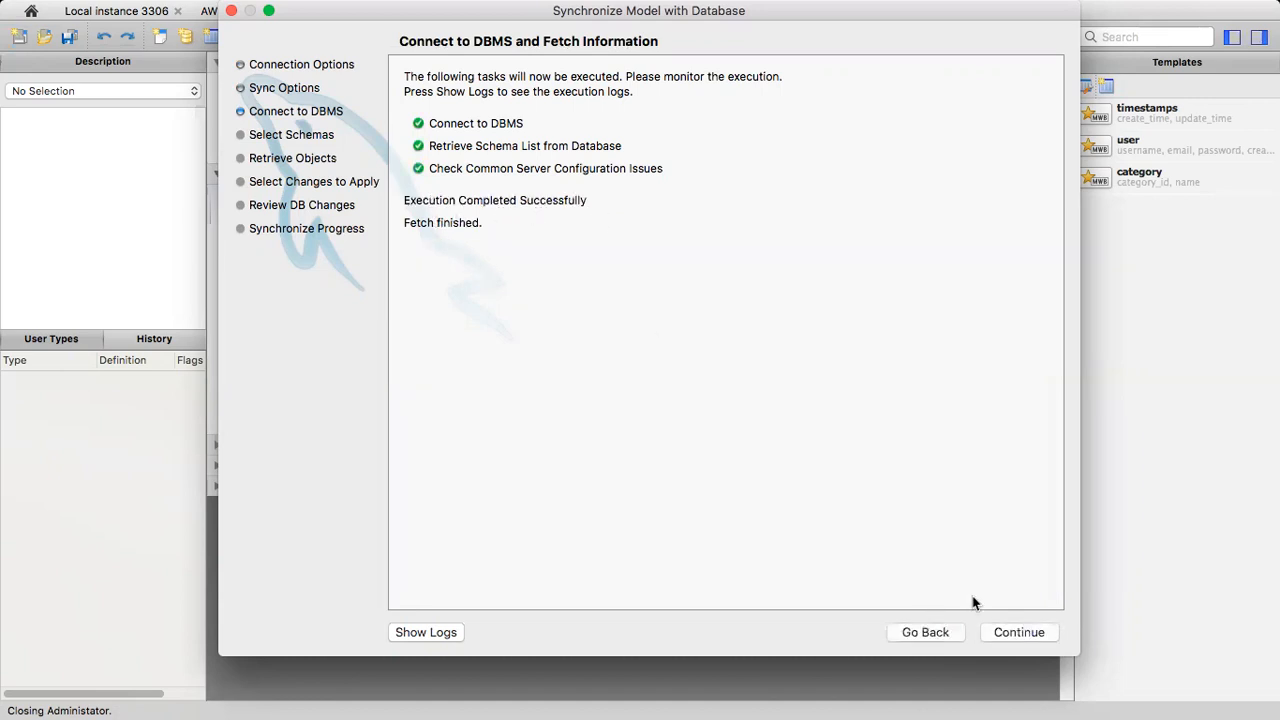
left_click(1020, 632)
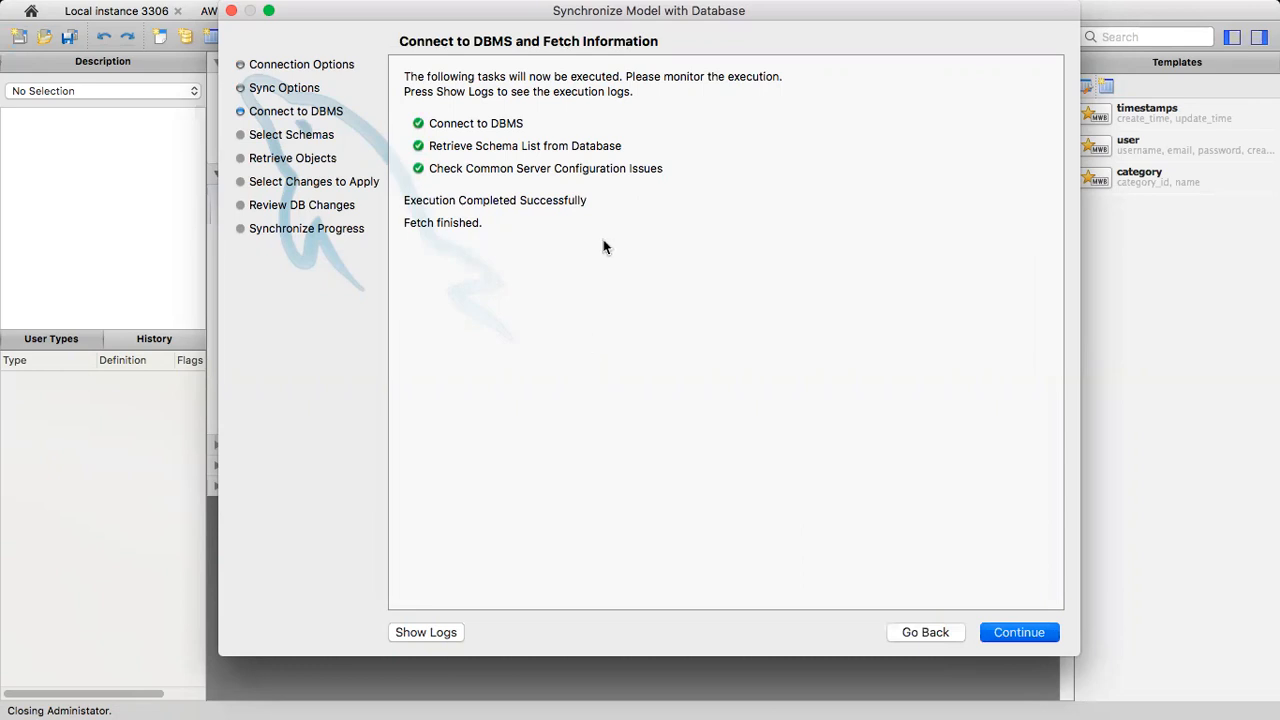
- Select the localDb model schema, override its target schema with productionDb, and retrieve the schema objects
left_click(411, 161)
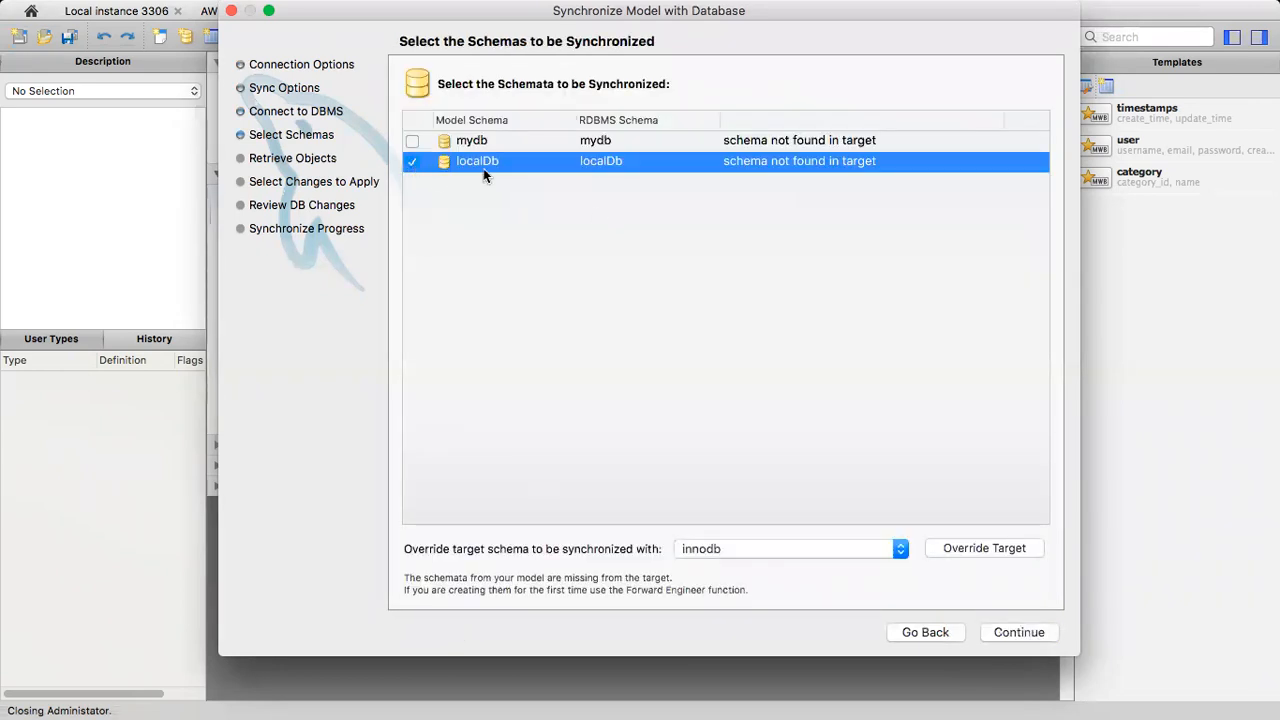
left_click(757, 548)
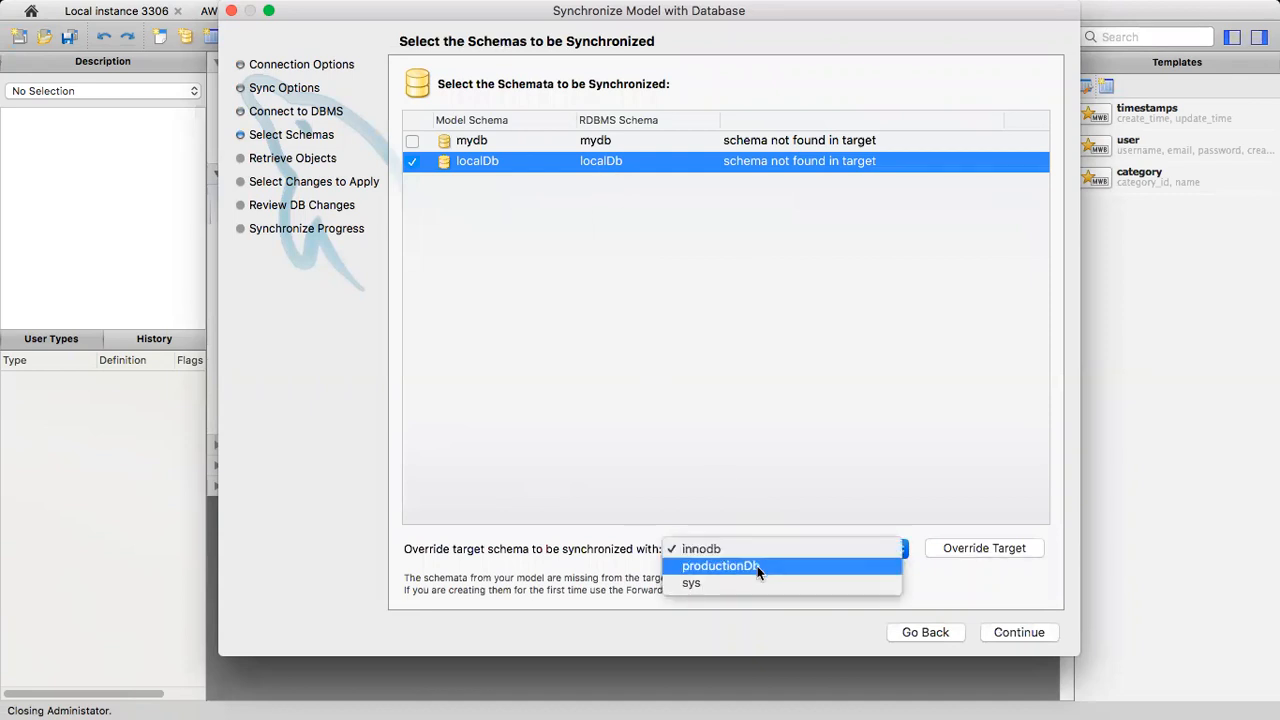
left_click(757, 566)
left_click(965, 550)
left_click(1025, 633)
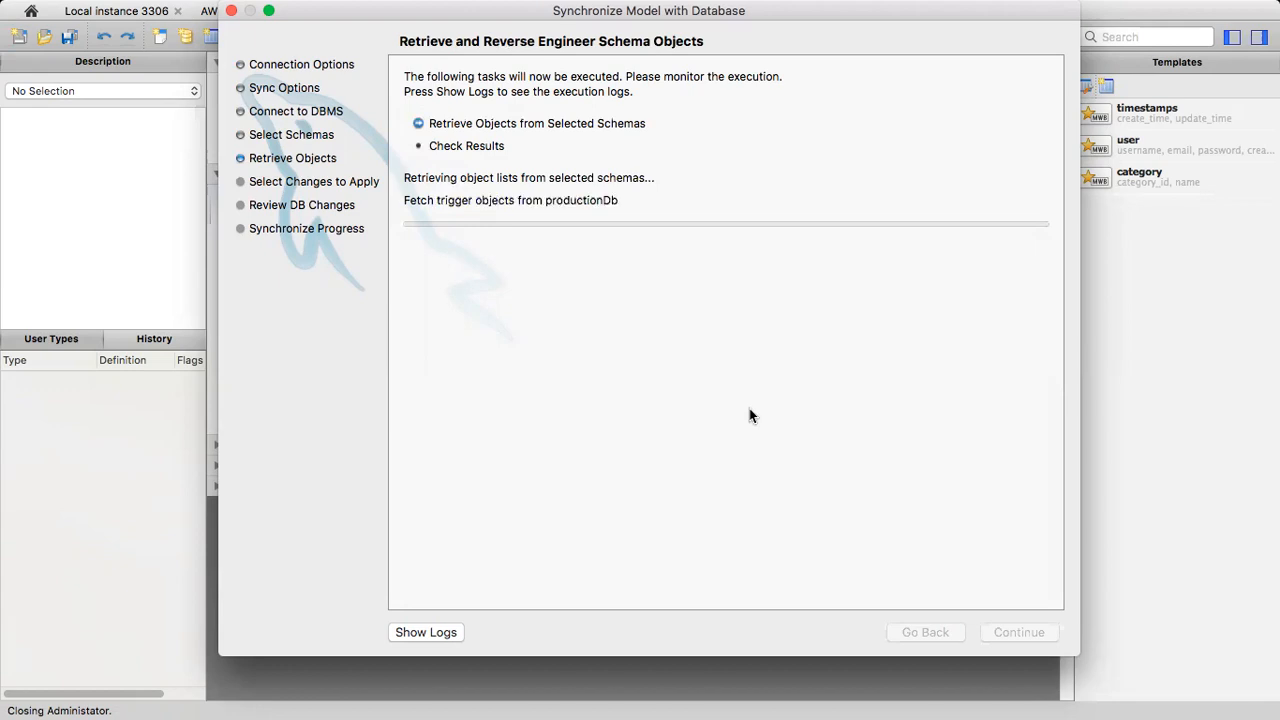
- Expand productionDb in the list of model and database differences and reveal the script preview pane to examine its objects
left_click(1036, 632)
left_click(412, 141)
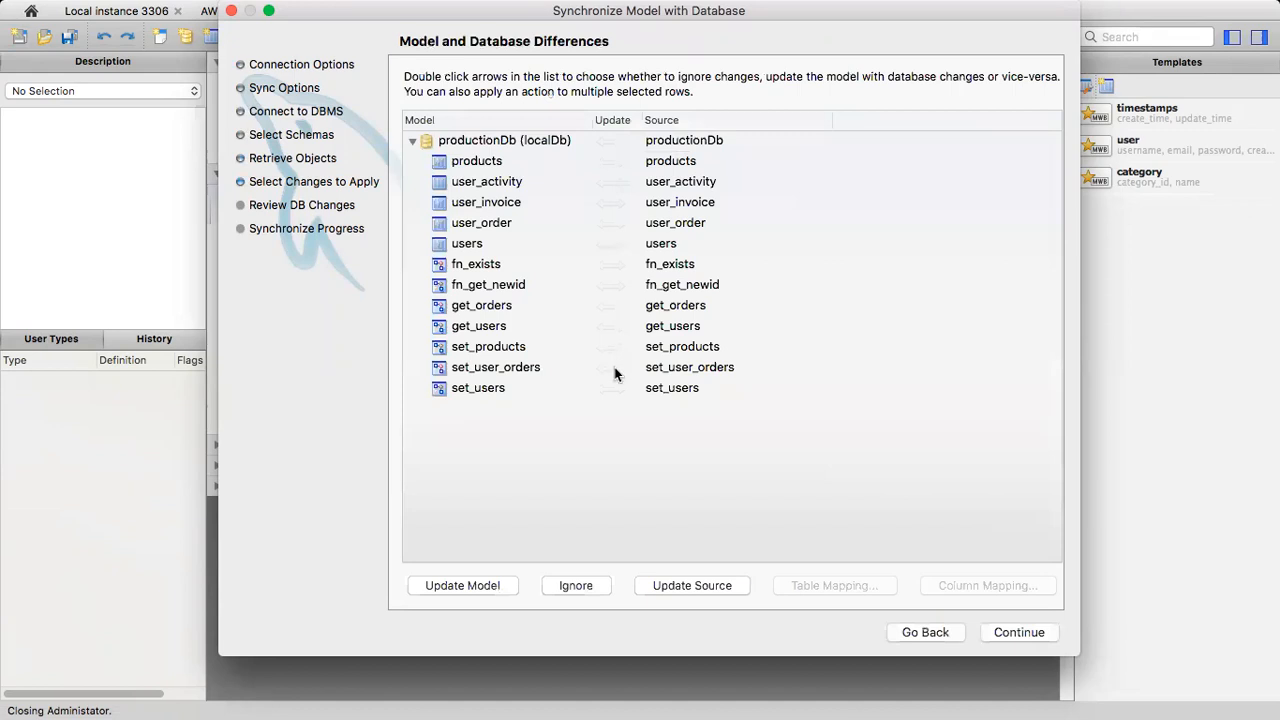
left_click_drag(728, 560, 728, 448)
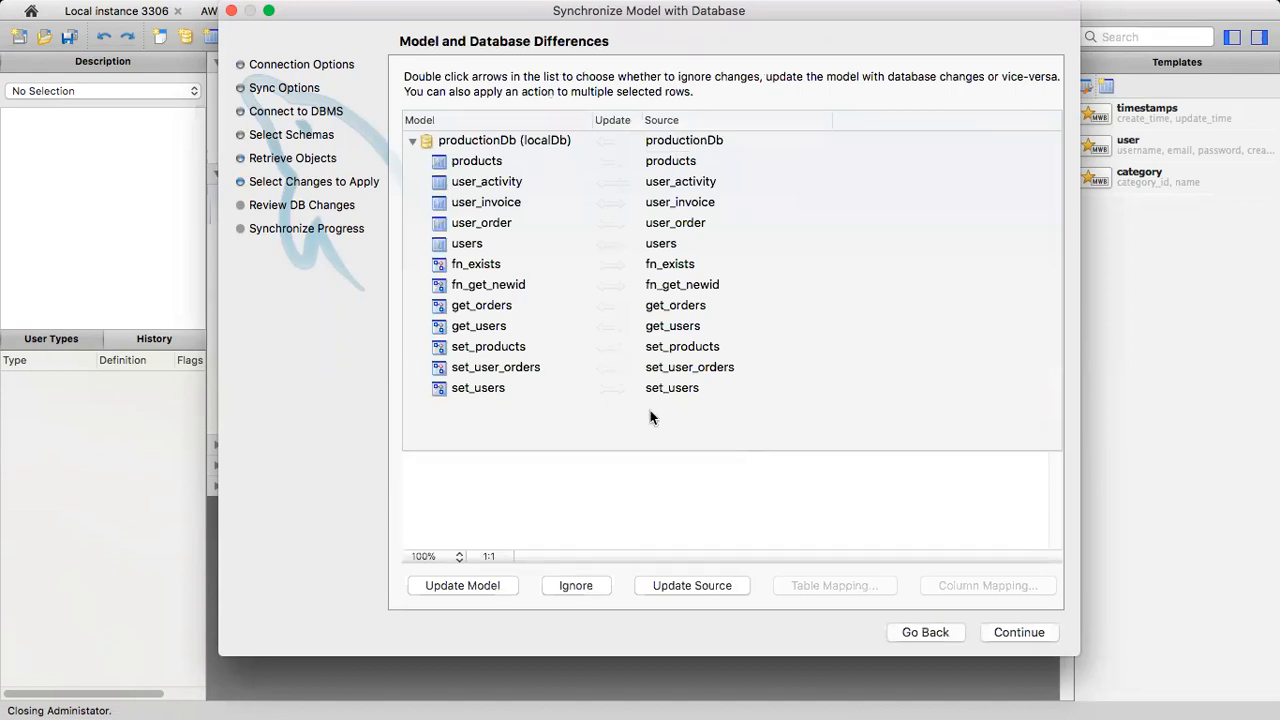